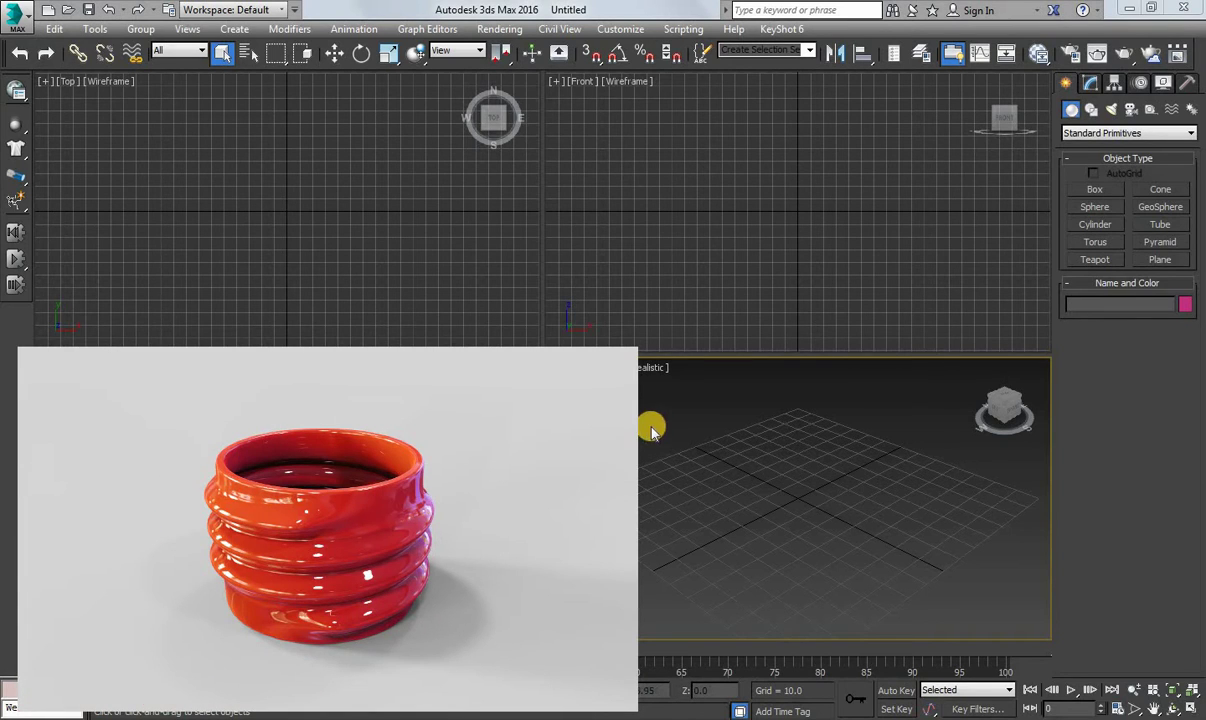
Maximize the Perspective viewport and switch the Create panel to Dynamics Objects.
click(1194, 707)
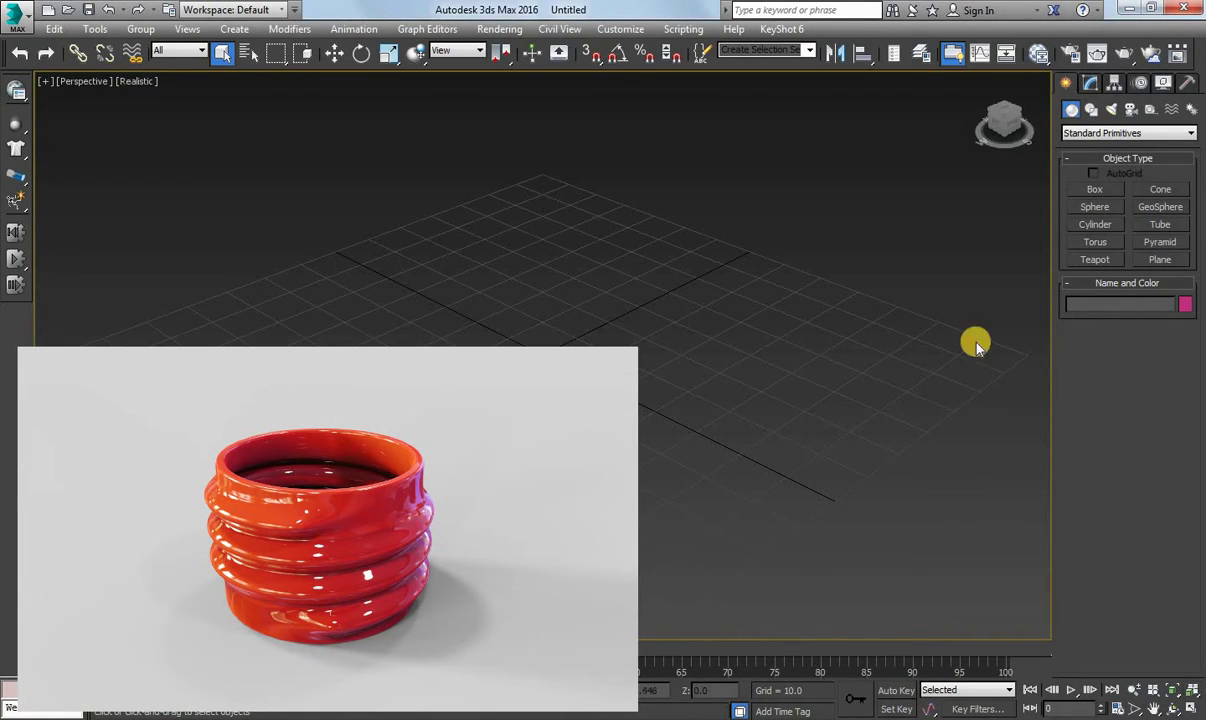
click(1076, 136)
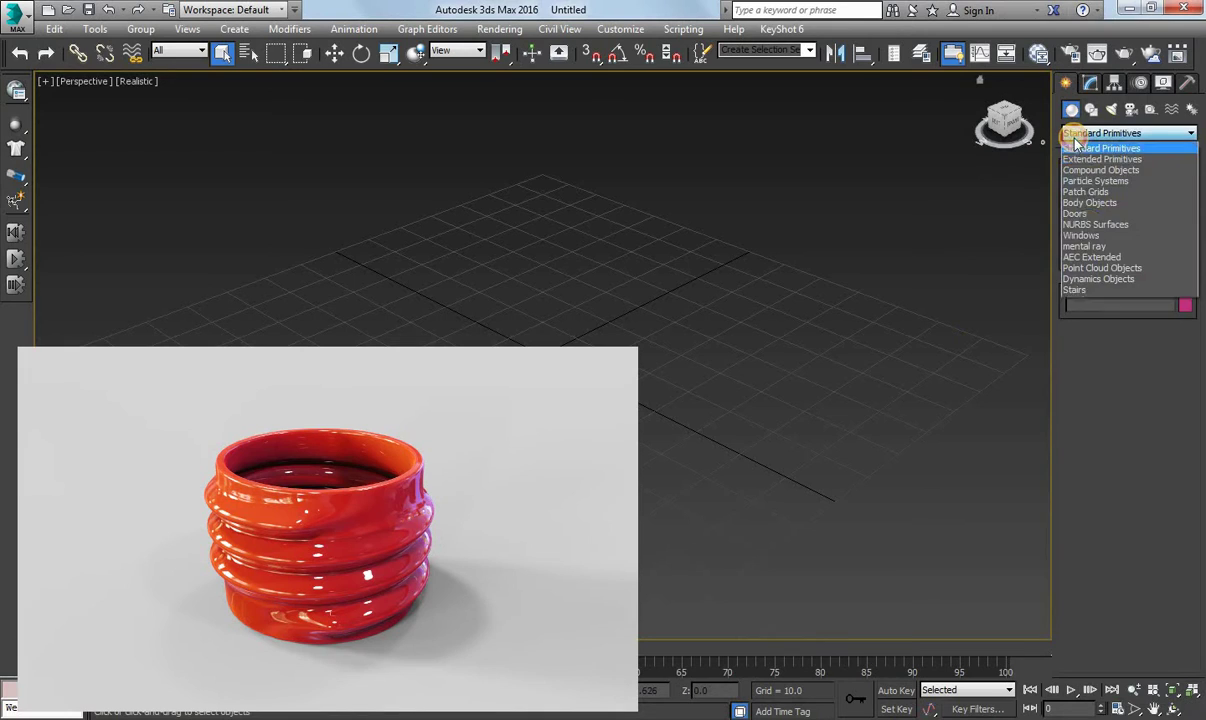
click(1121, 283)
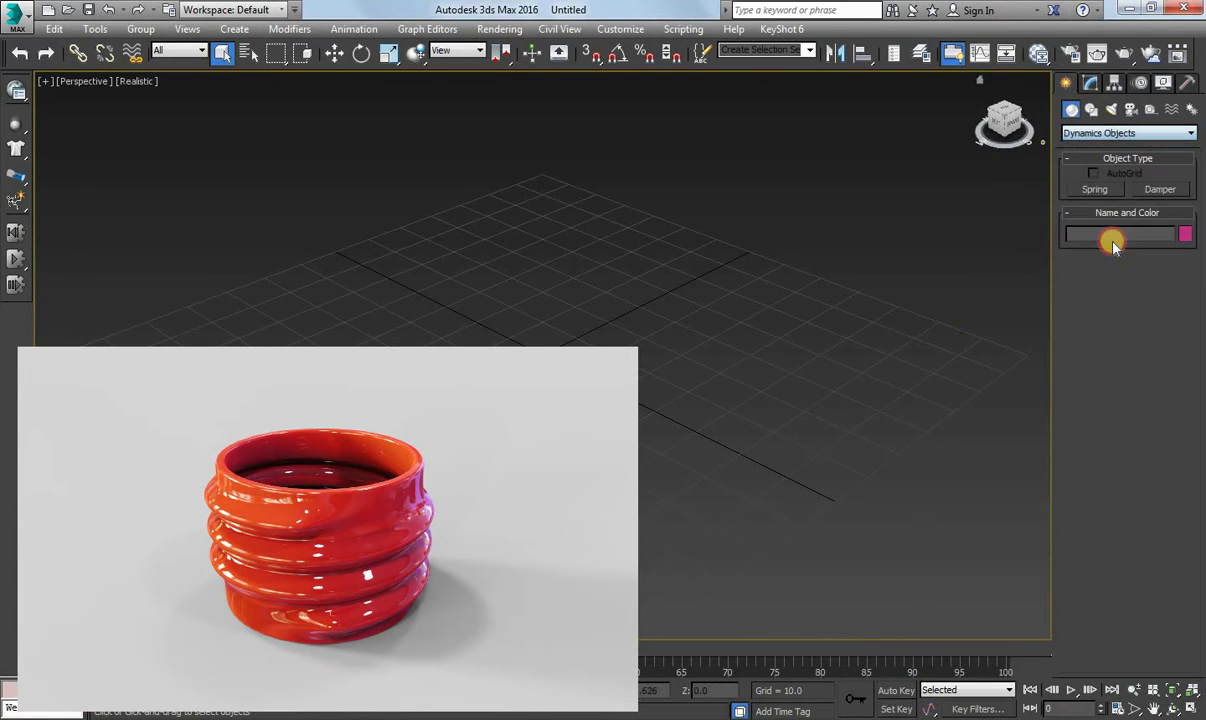
Draw Spring001 at the grid centre, then deselect it.
click(1092, 190)
drag(542, 347, 541, 327)
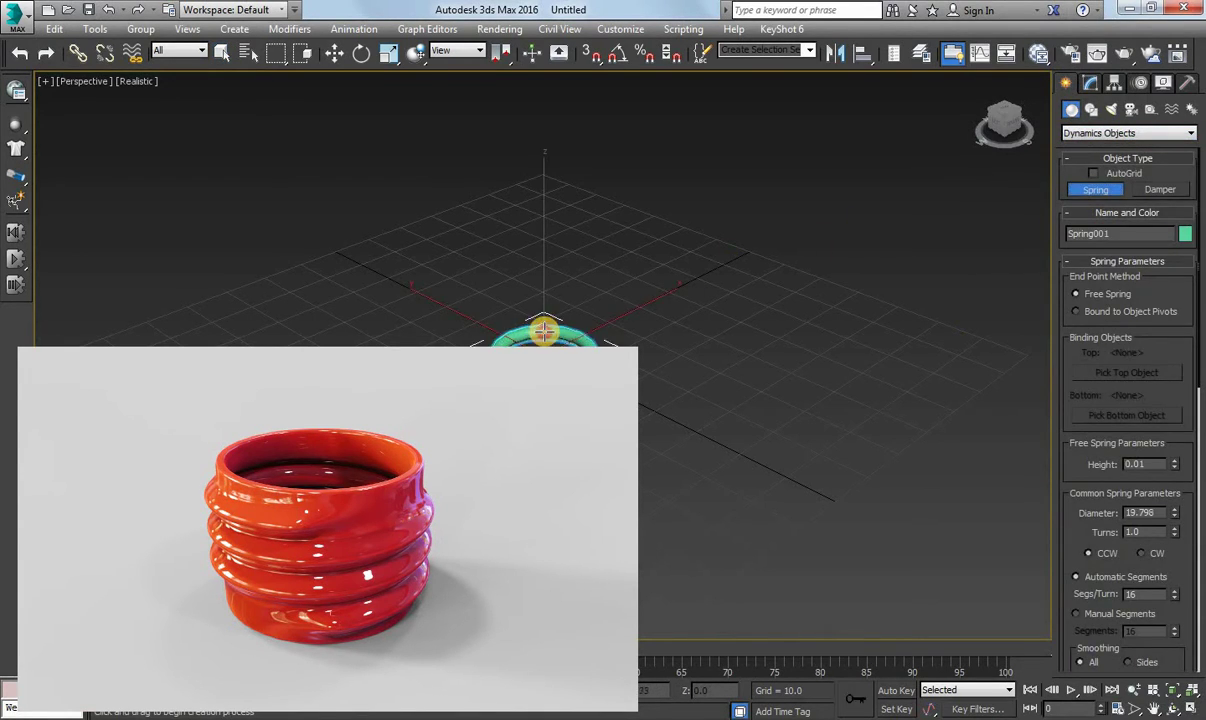
click(543, 220)
key(w)
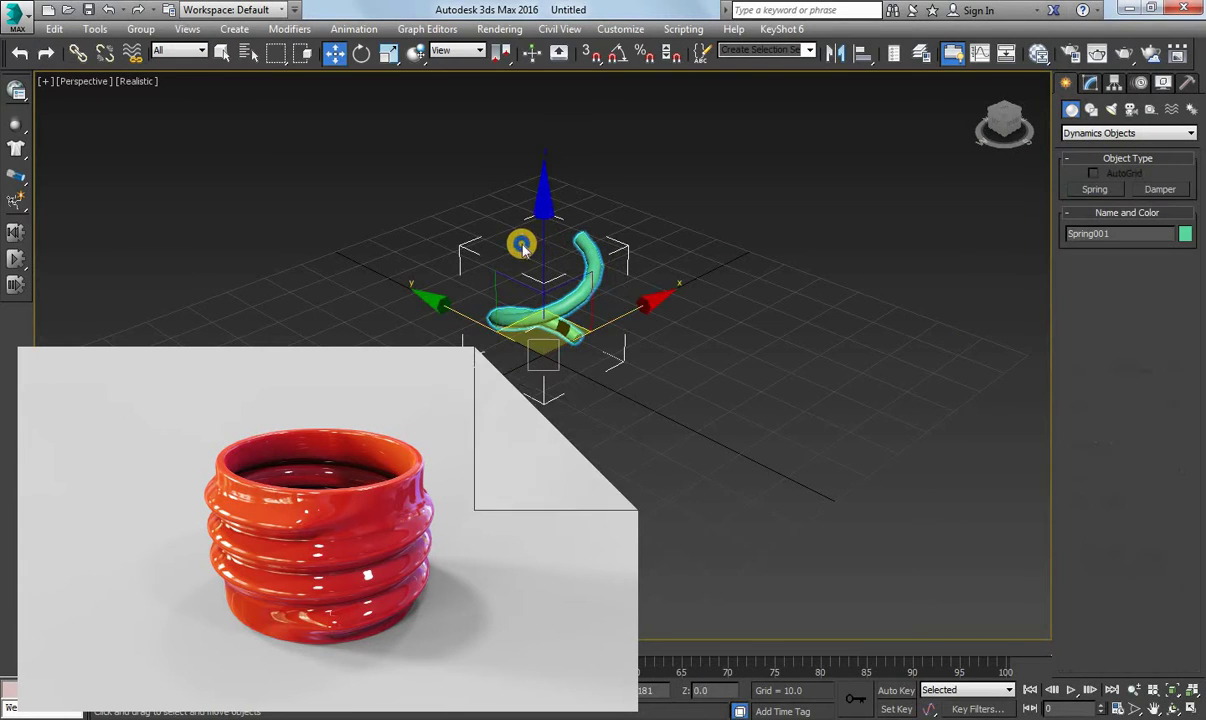
click(186, 99)
Set the Perspective view to Shaded with Edged Faces.
click(138, 84)
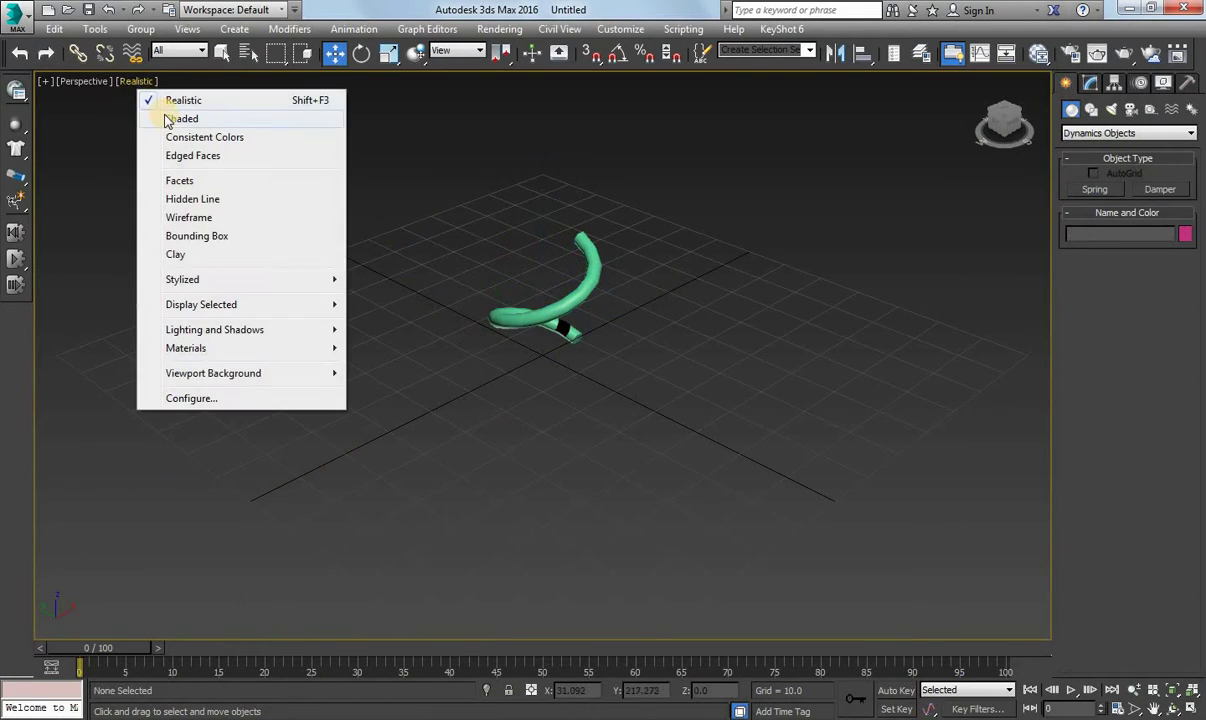
click(180, 118)
click(136, 80)
click(179, 157)
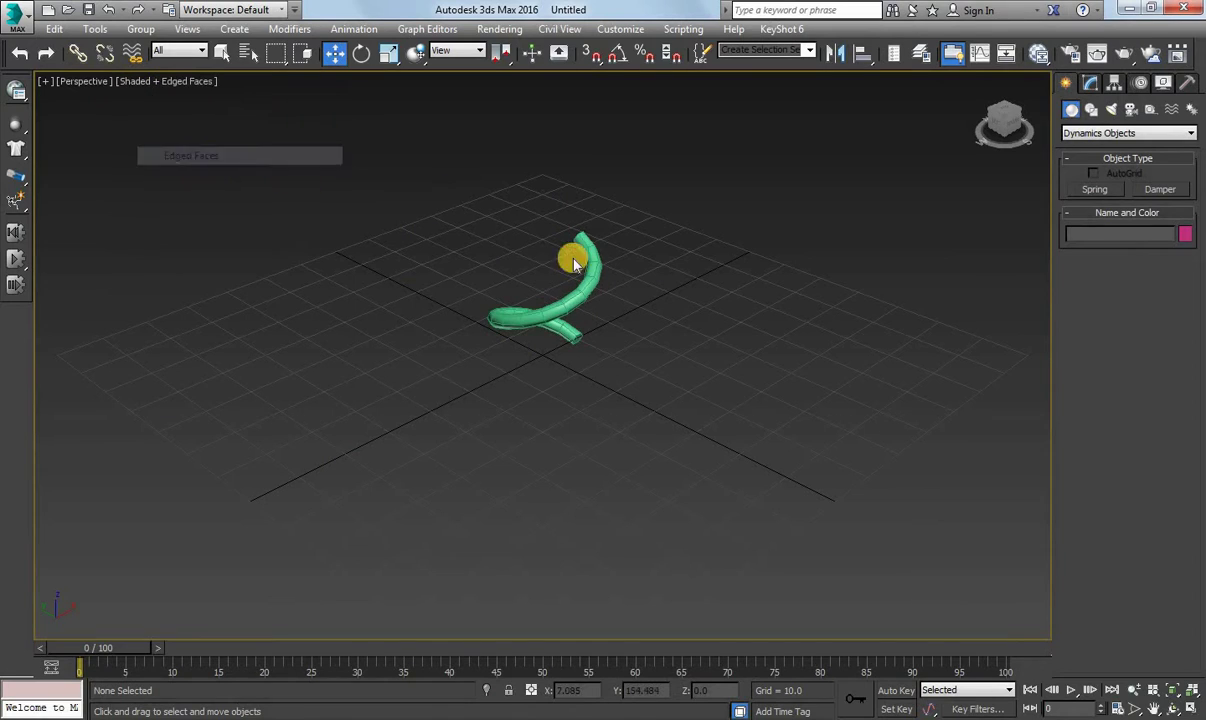
Set the spring's Height to 10, Turns to 3 and Segs/Turn to 8.
click(1188, 690)
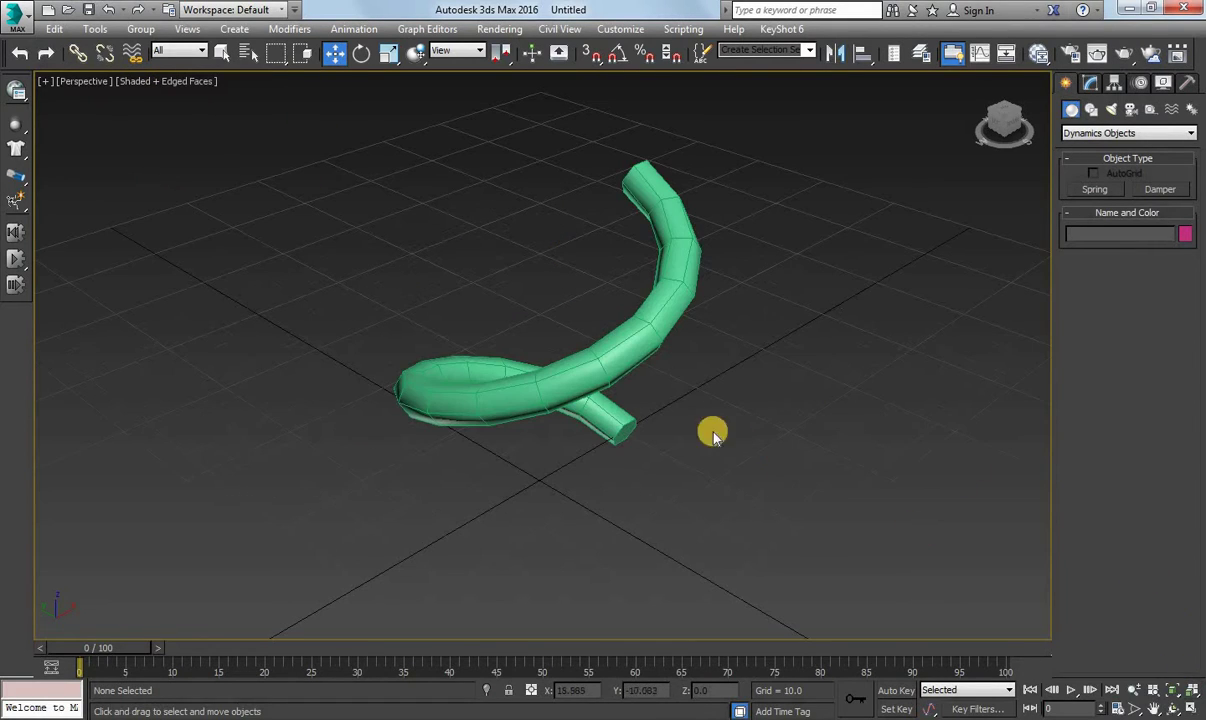
click(638, 344)
click(1099, 86)
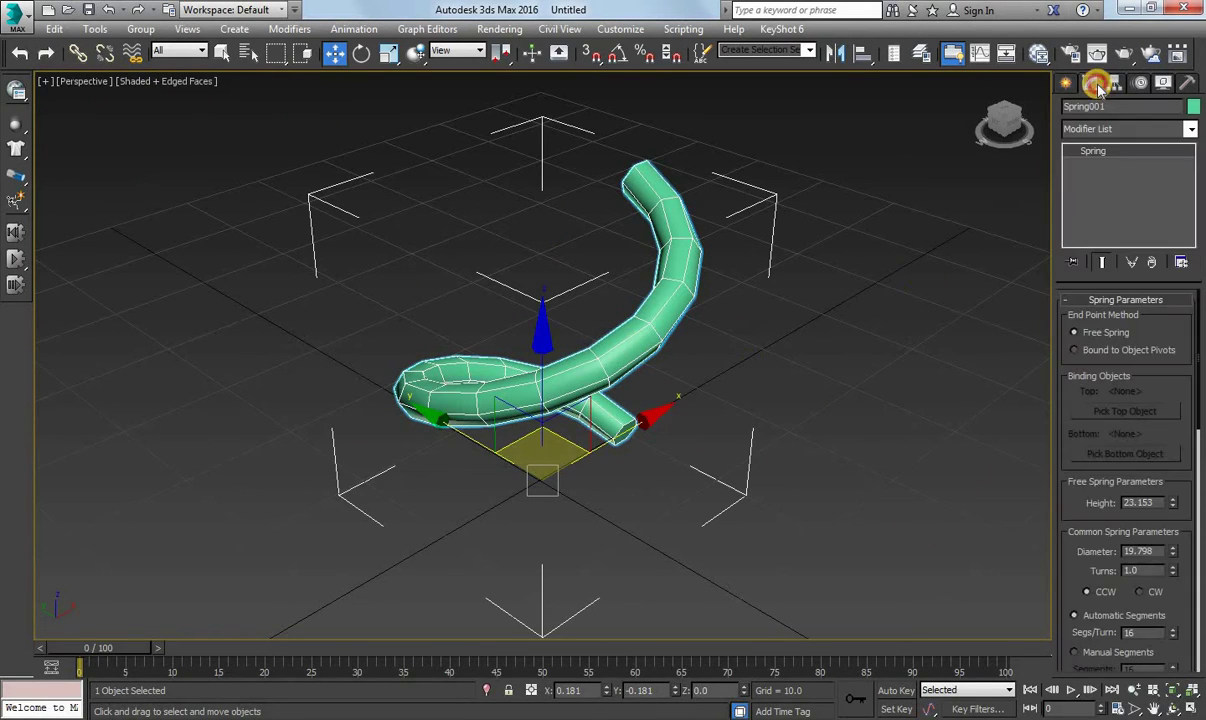
drag(1165, 343, 1160, 240)
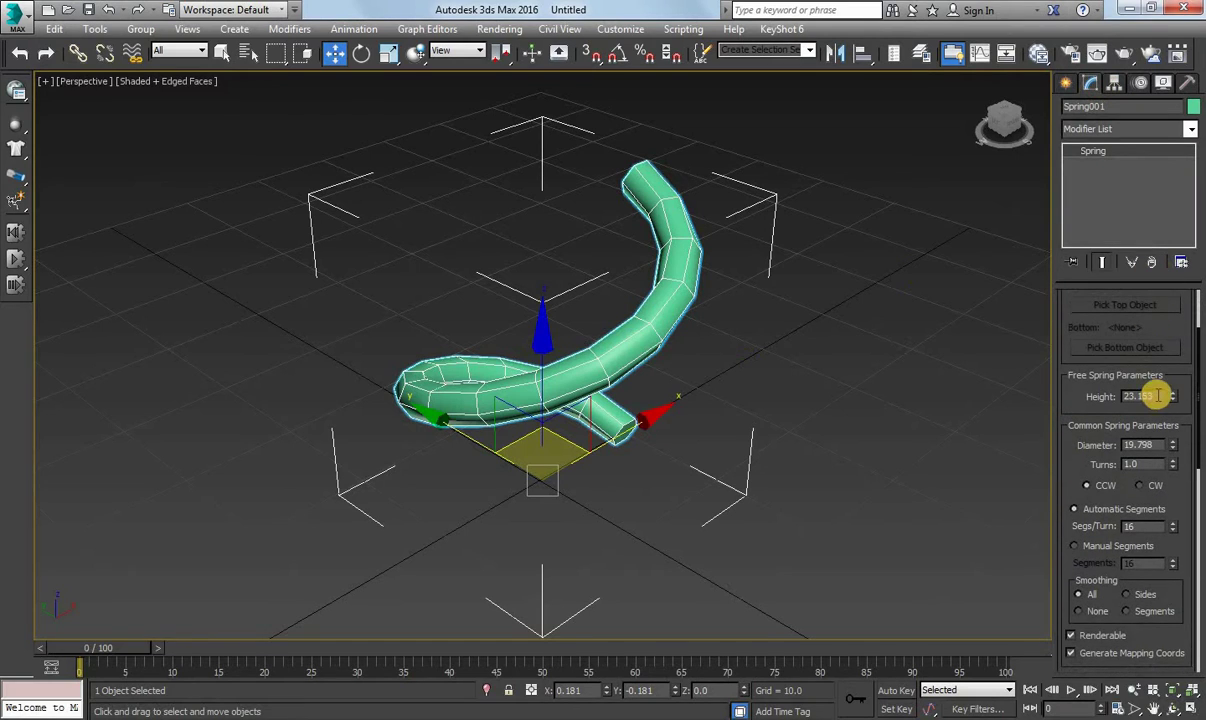
drag(1125, 396, 1081, 396)
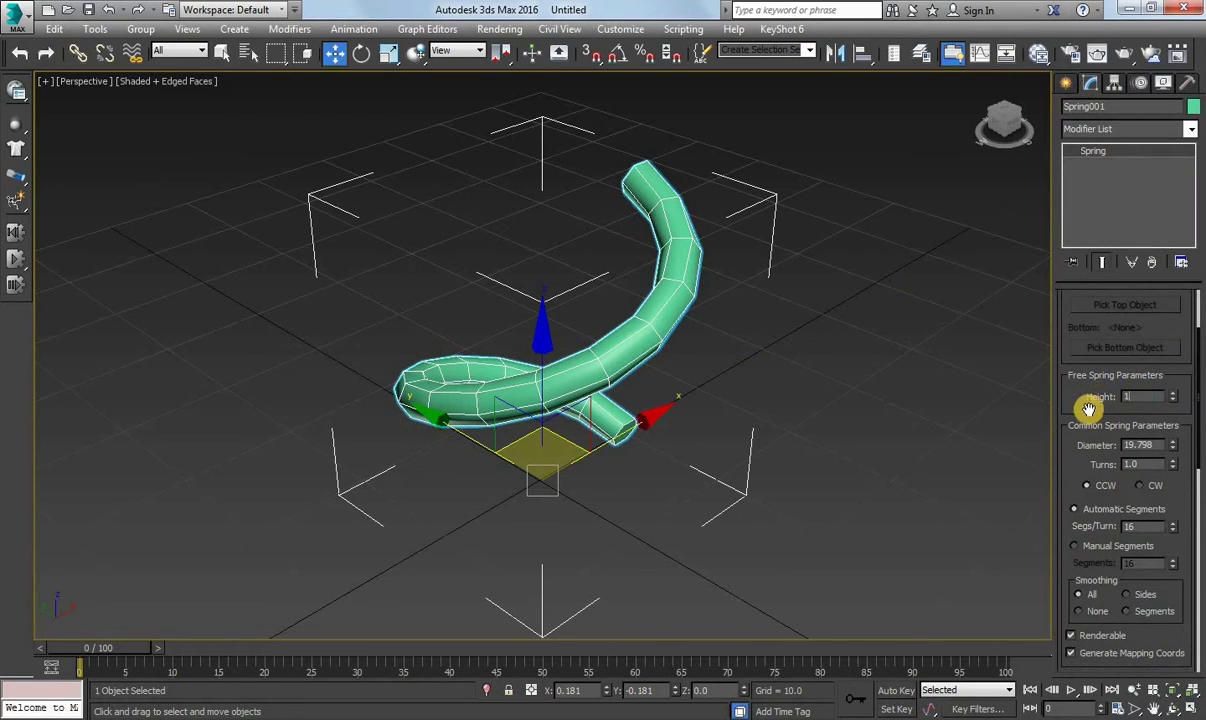
text(0)
key(Return)
drag(1084, 402, 1105, 336)
text(3)
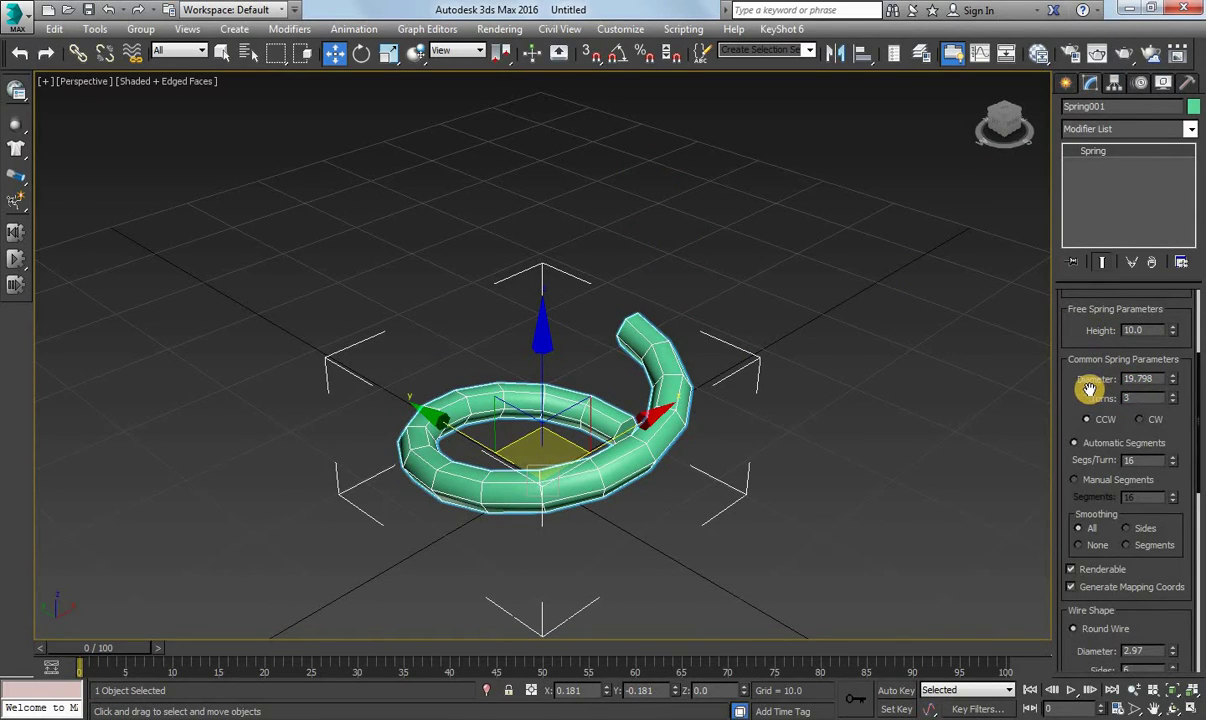
key(Return)
drag(1086, 443, 1150, 410)
text(8)
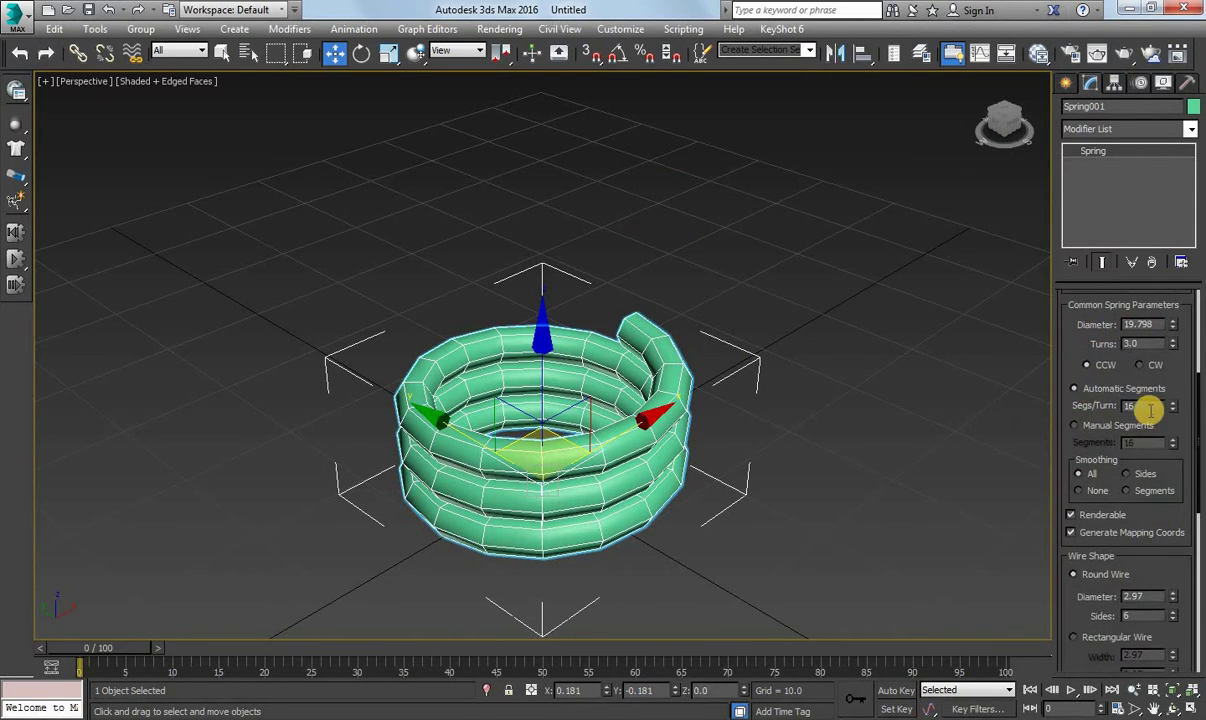
click(1074, 388)
Give the spring a Rectangular Wire cross-section and view it side-on.
middle_drag(829, 436, 842, 385)
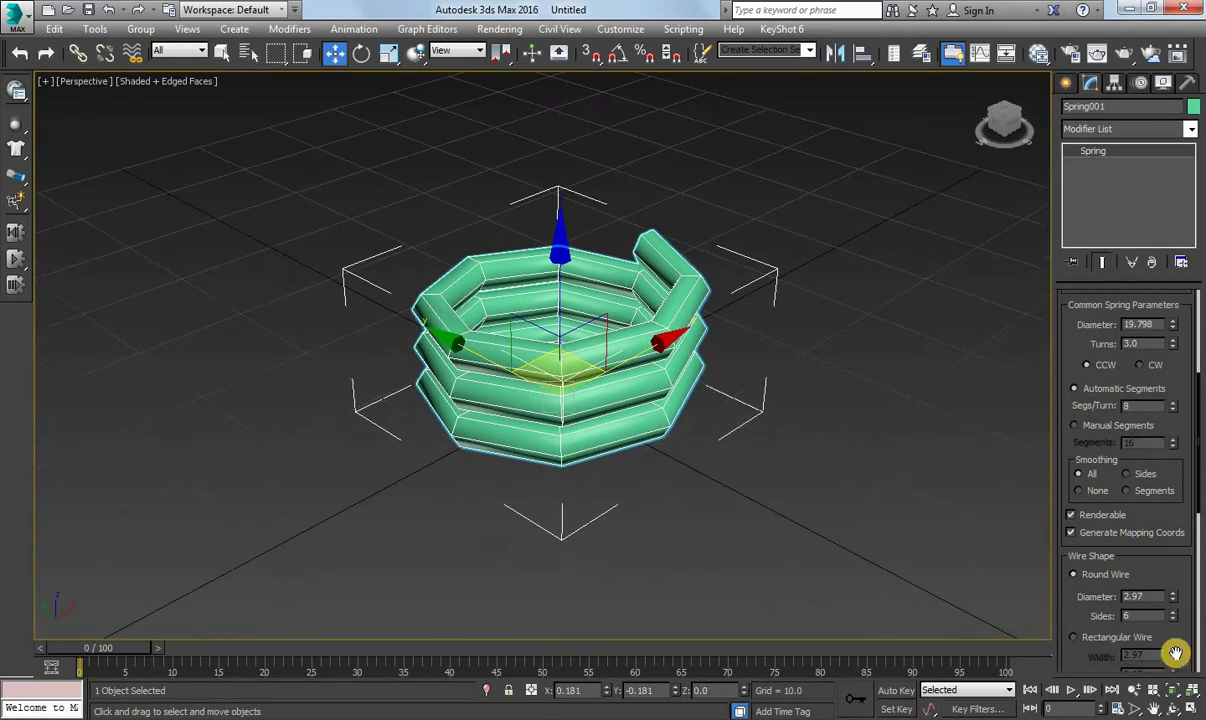
click(1192, 686)
click(1172, 708)
mouse_move(727, 452)
mouse_down()
mouse_move(397, 375)
mouse_move(485, 350)
mouse_move(740, 342)
mouse_move(740, 358)
mouse_move(470, 360)
mouse_up()
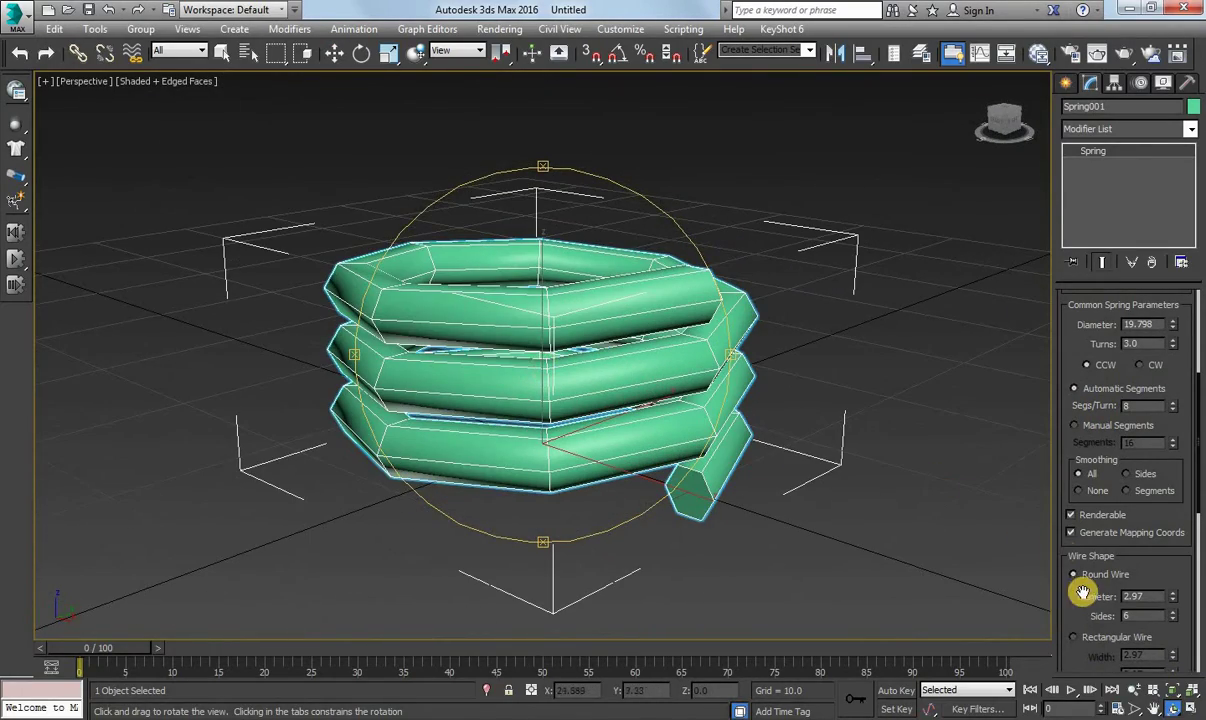
mouse_move(1085, 587)
mouse_down()
mouse_move(1068, 404)
mouse_move(1087, 401)
mouse_up()
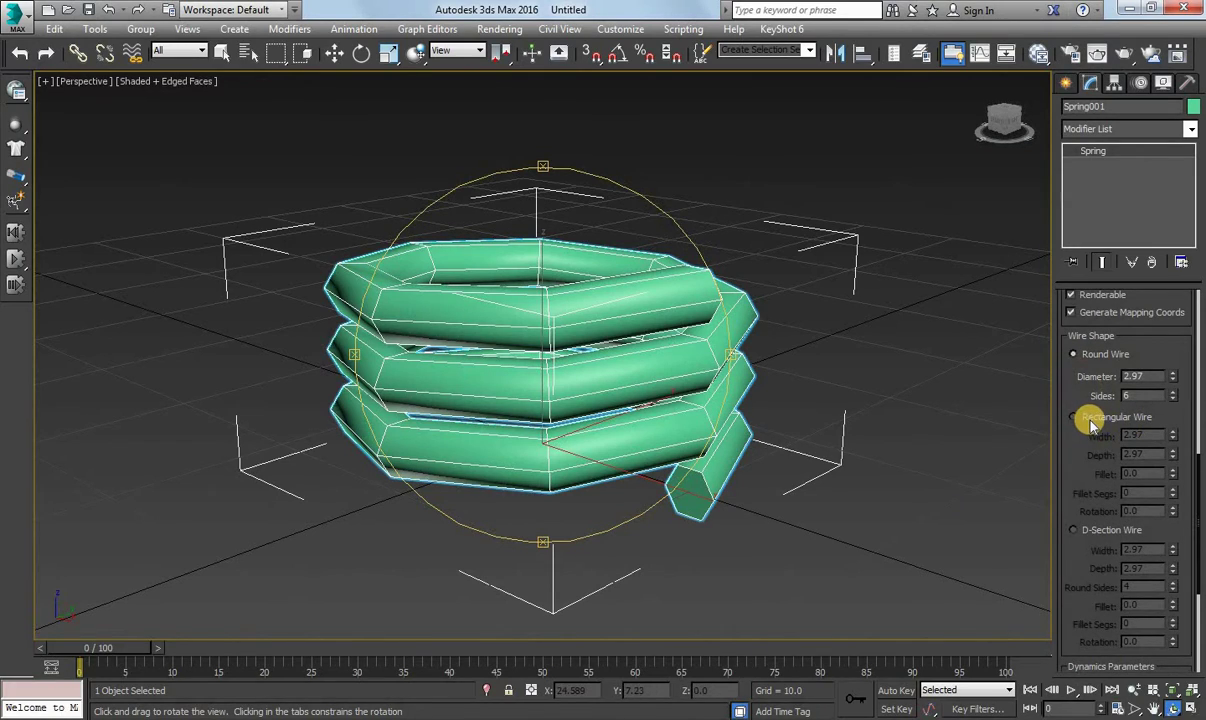
click(1090, 421)
mouse_move(686, 414)
mouse_down()
mouse_move(520, 422)
mouse_move(975, 390)
mouse_move(595, 409)
mouse_move(978, 412)
mouse_up()
mouse_move(1055, 377)
mouse_down()
mouse_move(1074, 304)
mouse_move(1074, 646)
mouse_up()
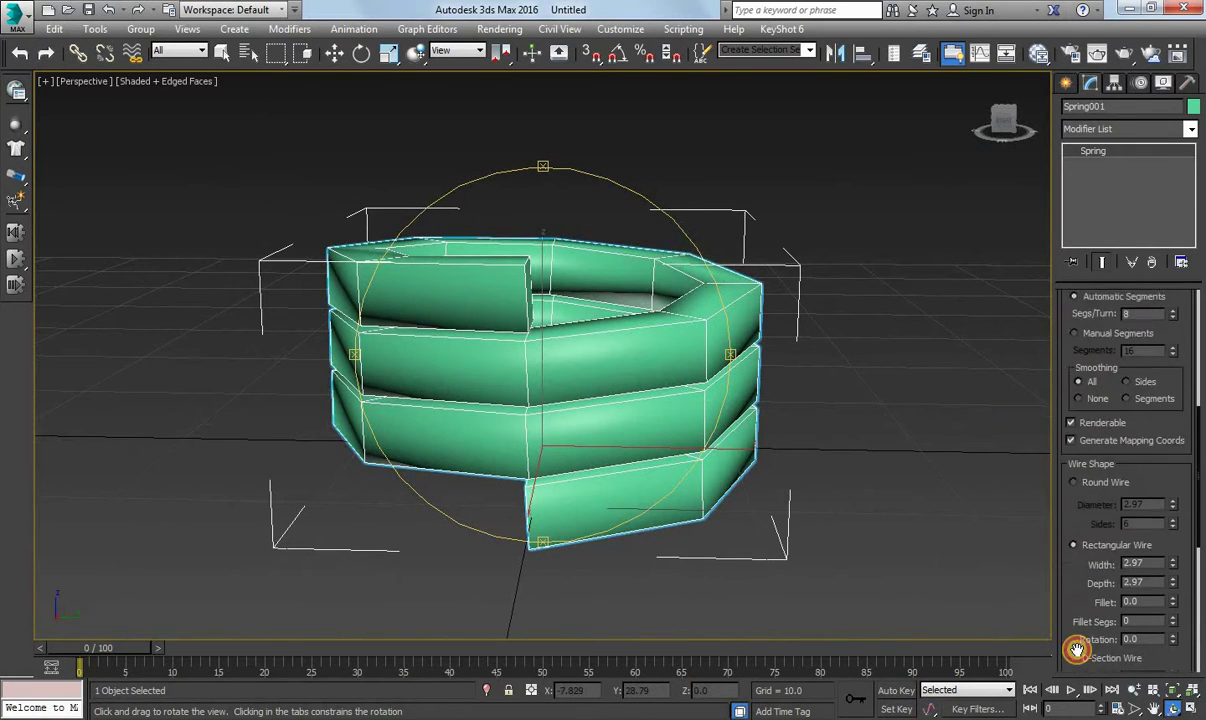
click(1065, 90)
Place the spring at X 0 and Y 0.
key(w)
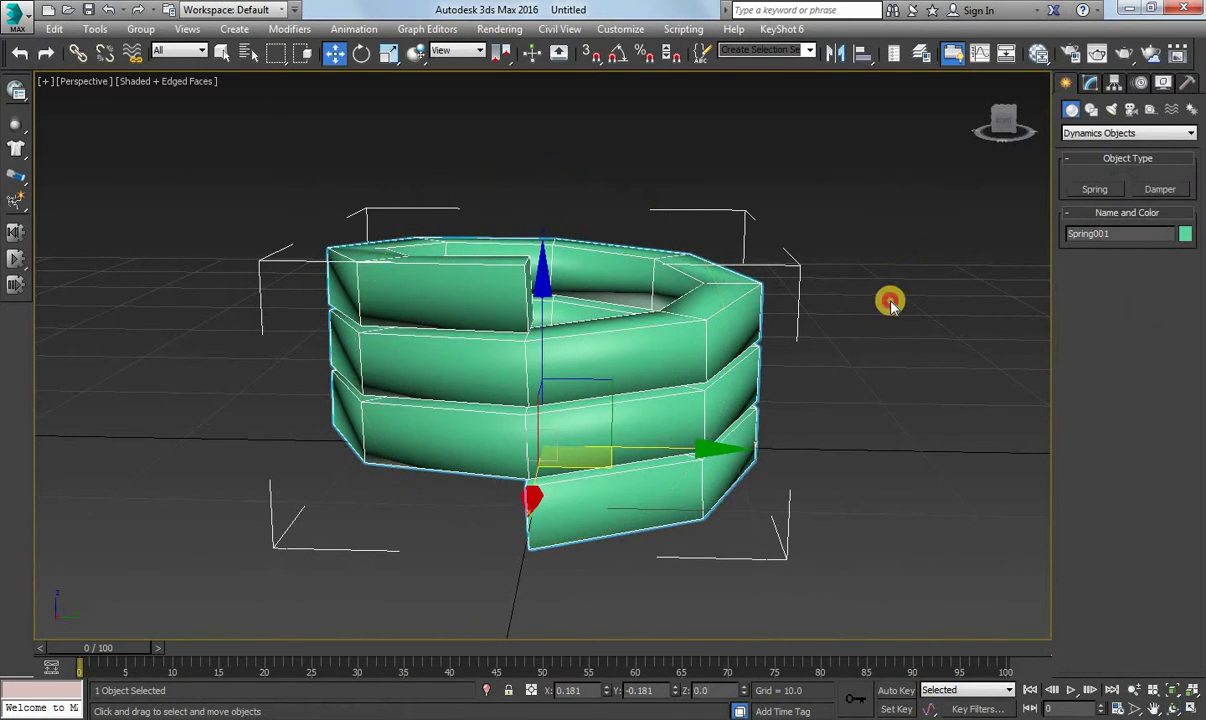
click(885, 300)
click(694, 364)
double_click(586, 690)
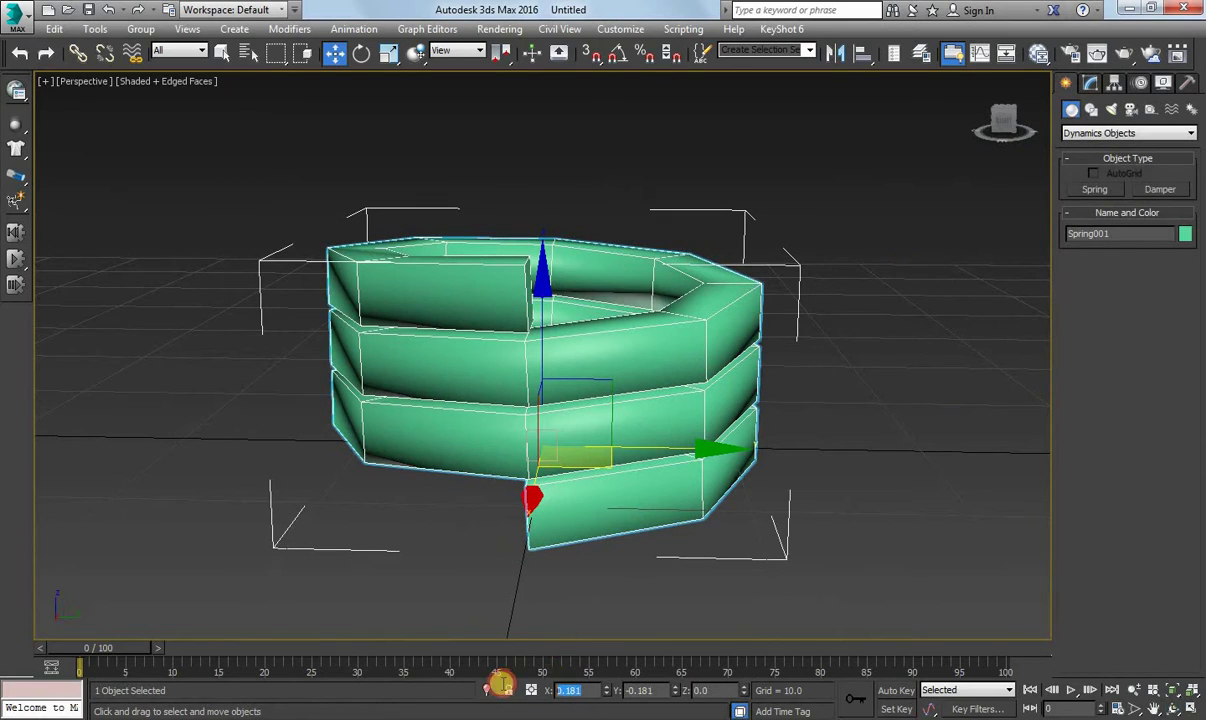
text(0)
double_click(645, 690)
text(0)
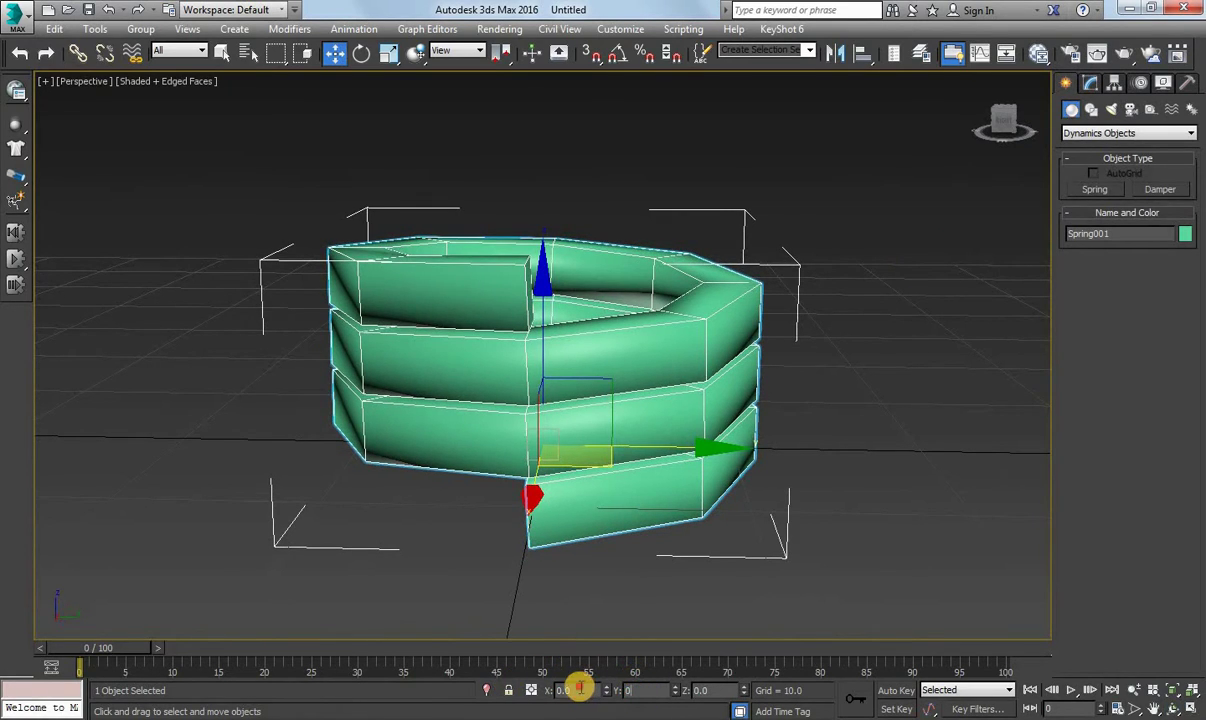
key(Return)
Switch the viewport to the Front view and frame the spring.
click(83, 83)
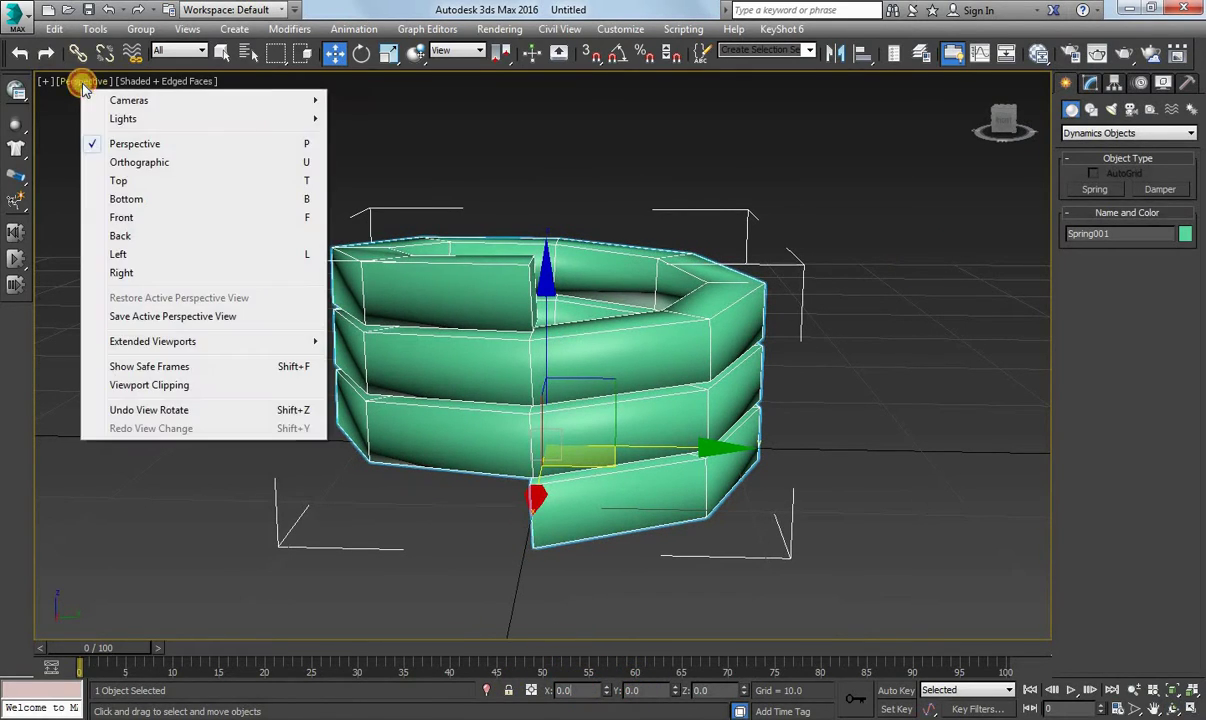
click(121, 217)
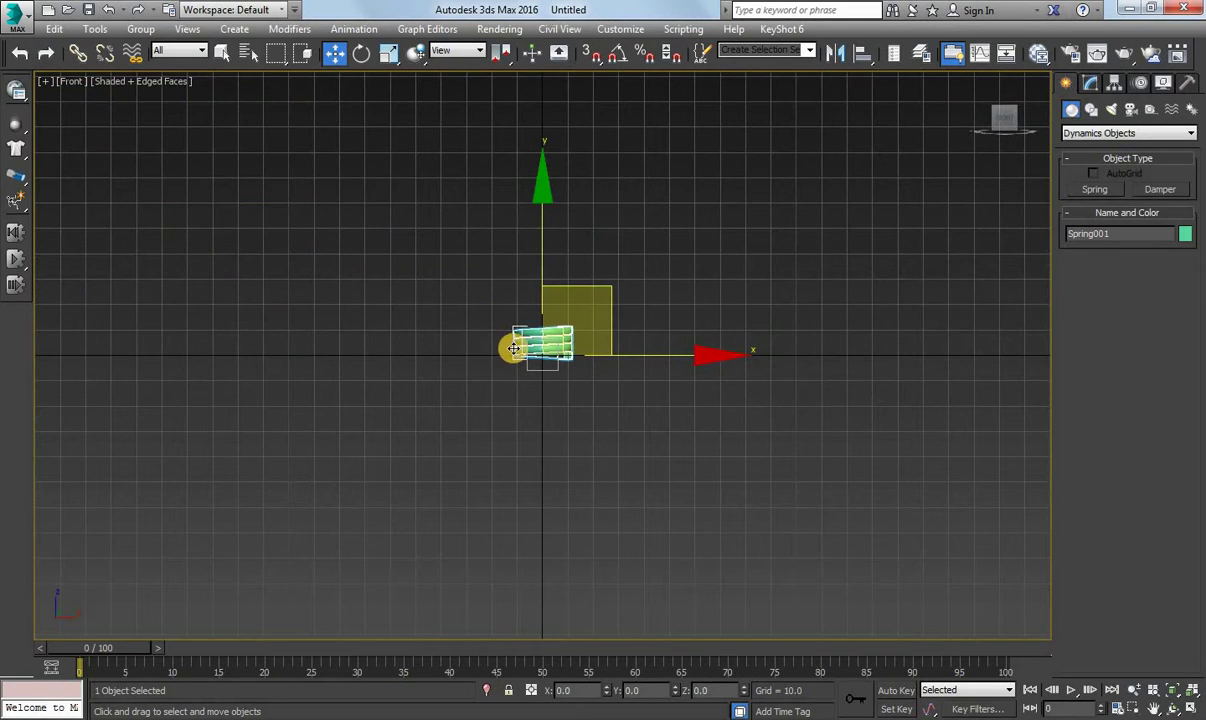
scroll(524, 363, up, 3)
click(1185, 692)
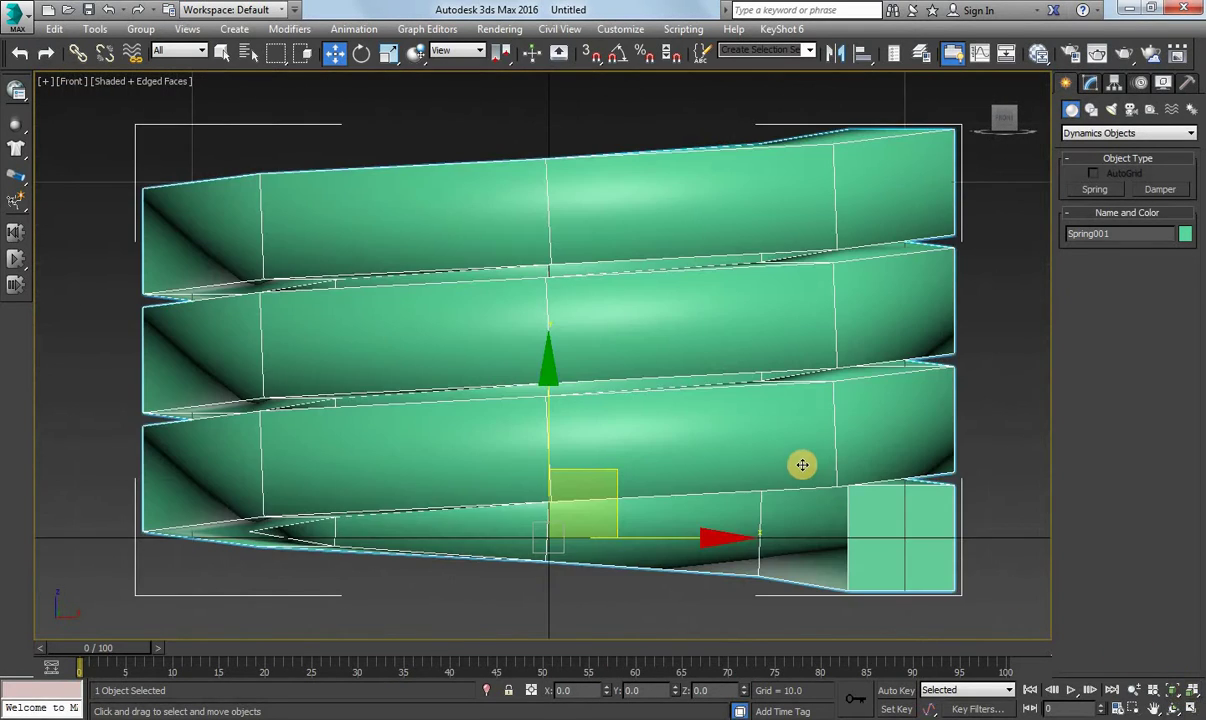
scroll(790, 445, down, 2)
middle_drag(775, 423, 760, 400)
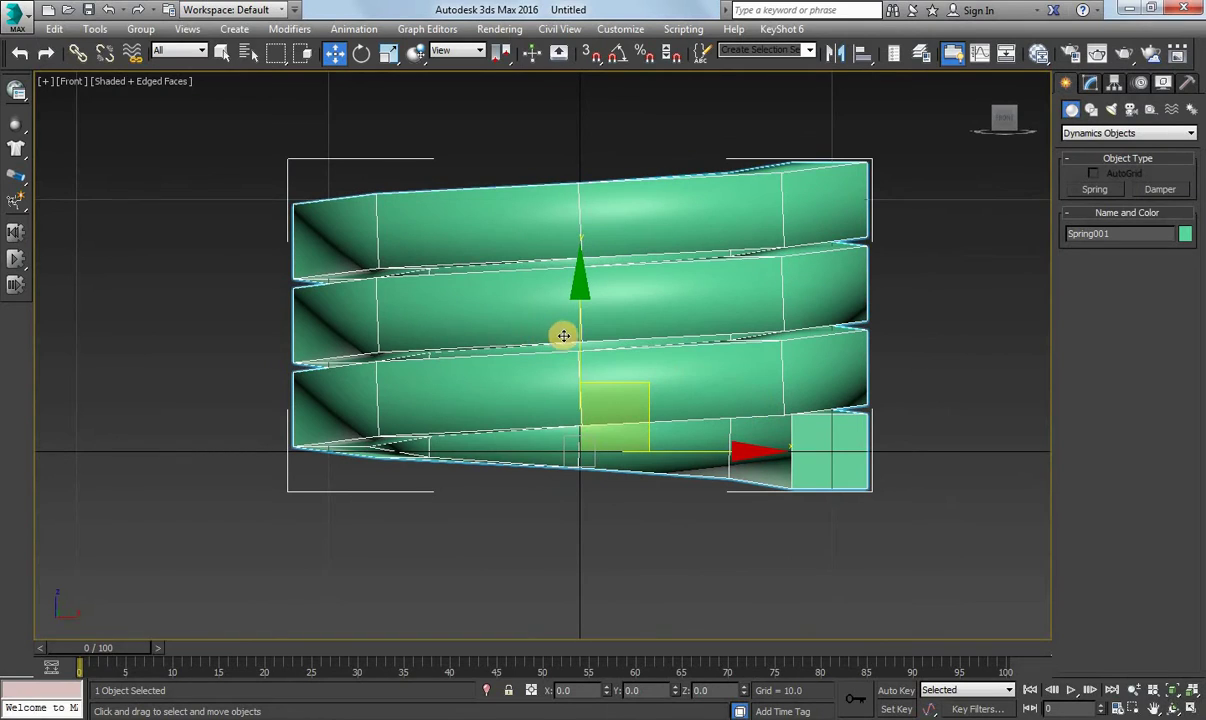
Raise the spring to Z 4.93 and bring up its context menu.
drag(563, 335, 573, 241)
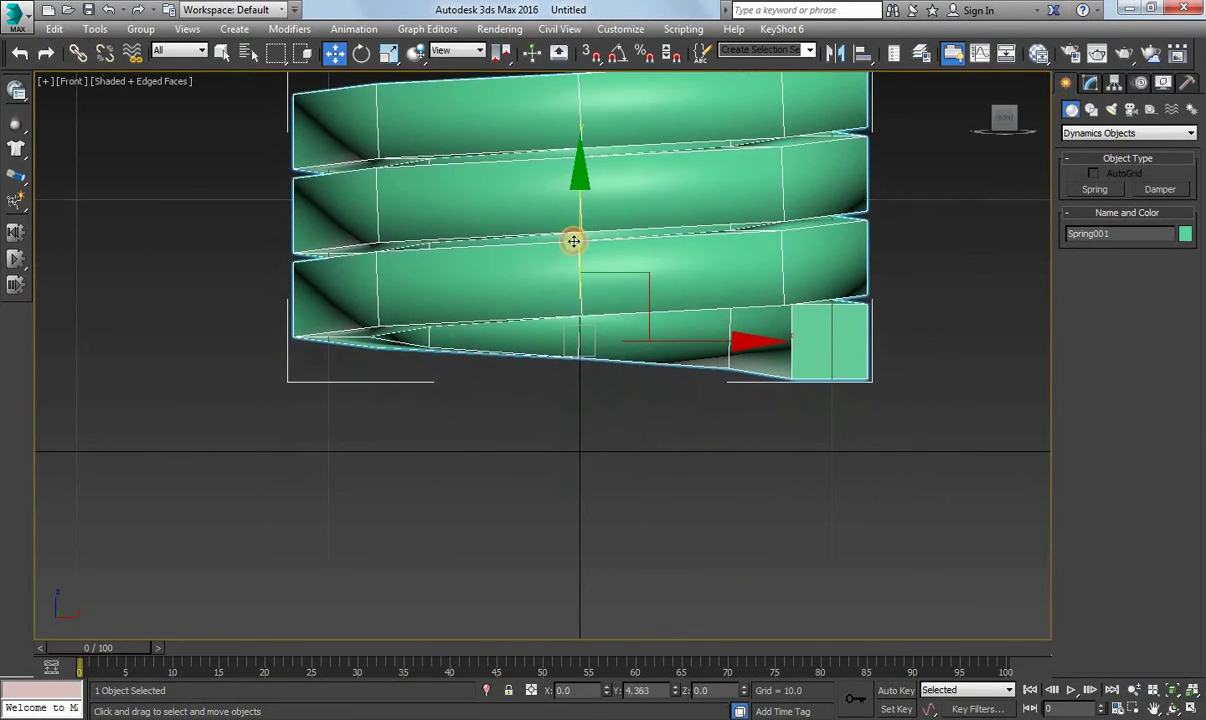
middle_drag(573, 241, 542, 277)
drag(536, 267, 563, 262)
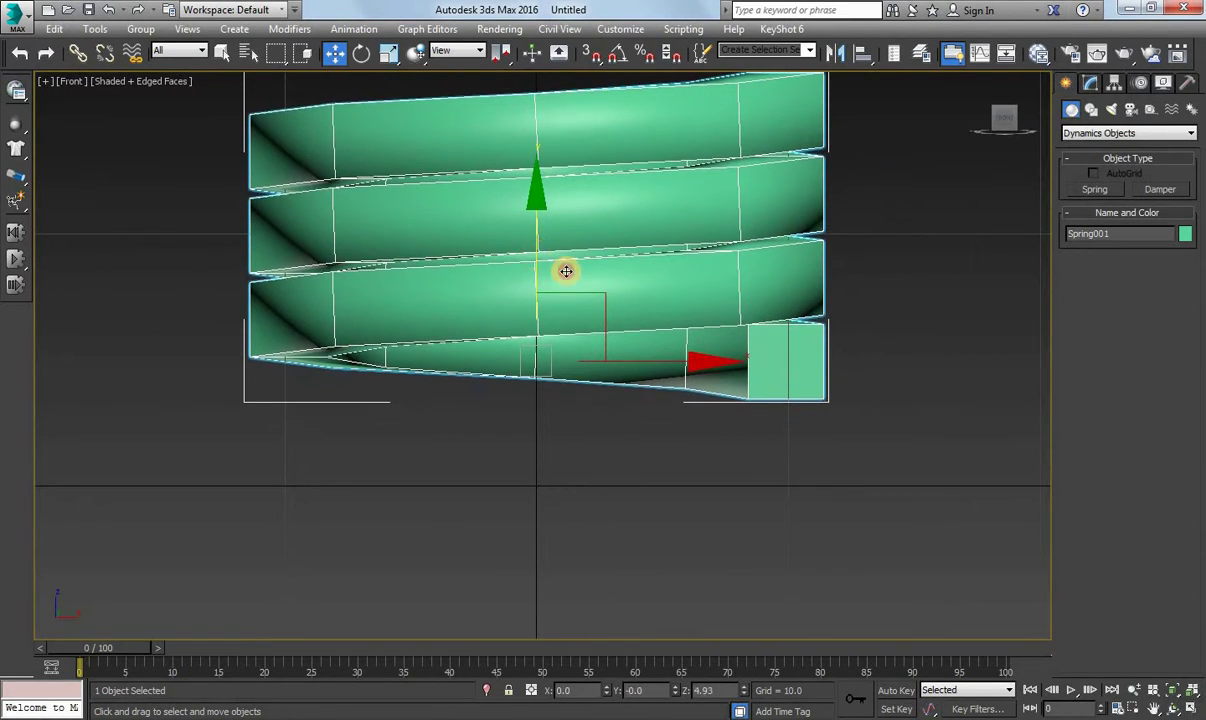
right_click(563, 268)
Clone the spring as an independent Copy and move it below the original.
click(597, 369)
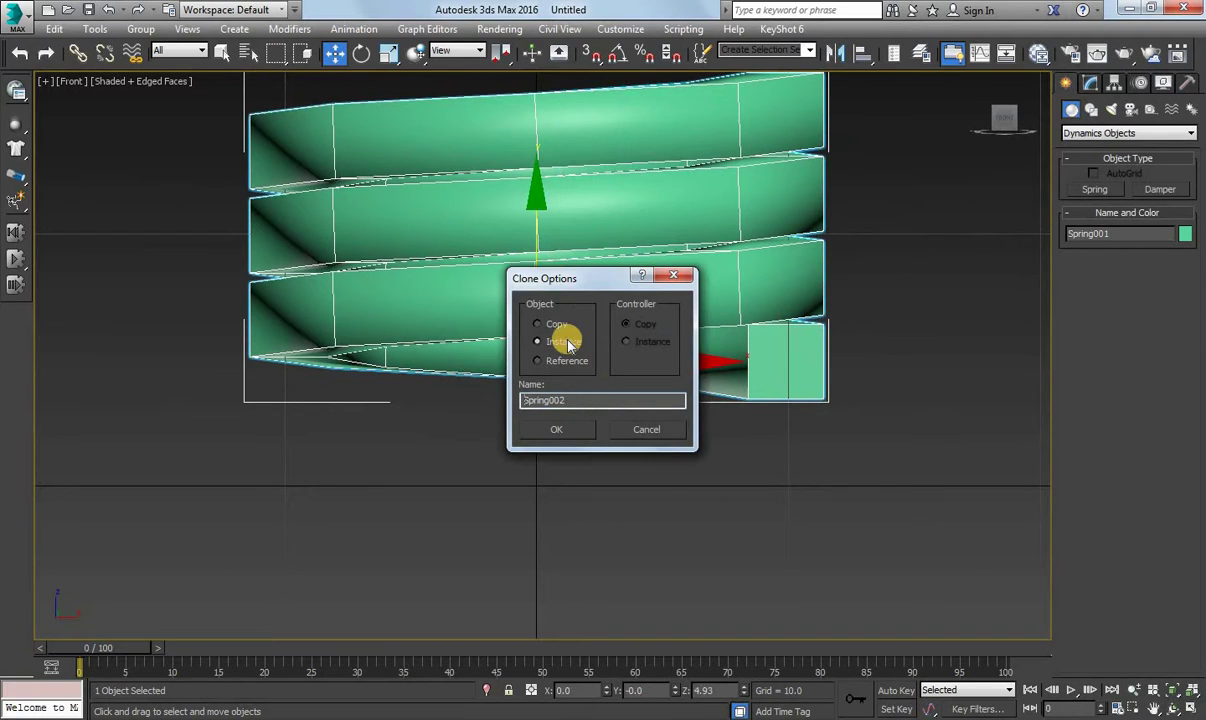
click(558, 324)
click(556, 430)
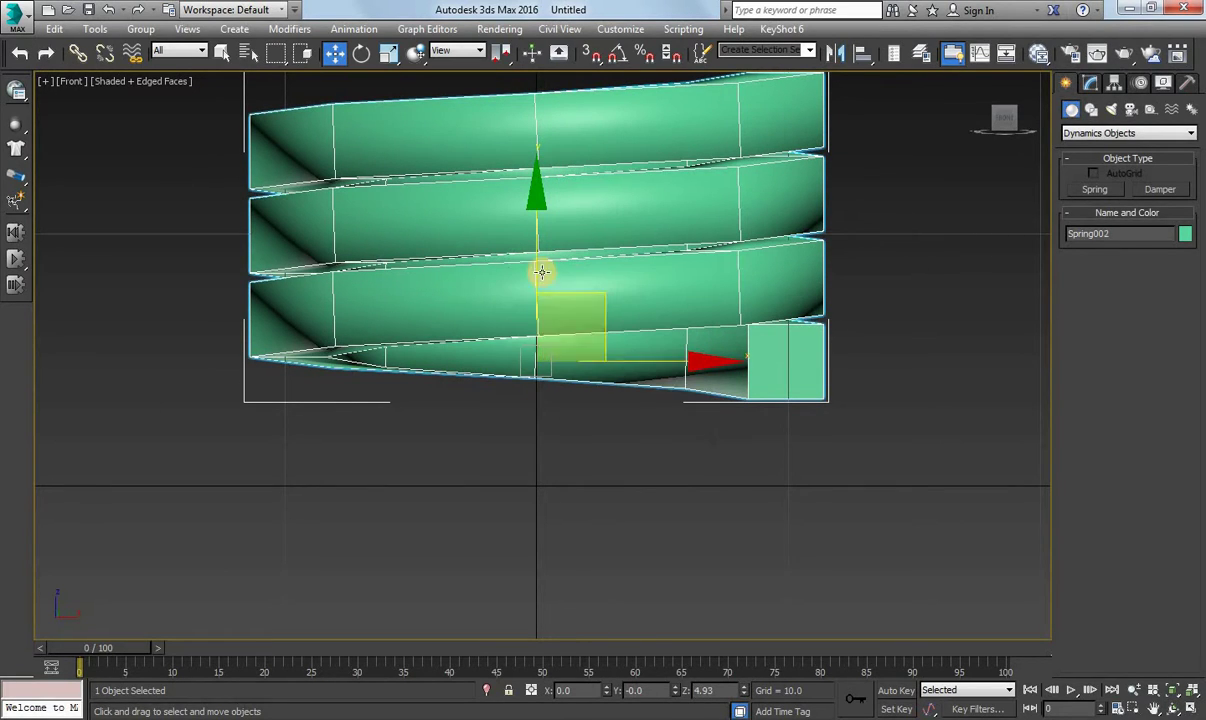
drag(533, 256, 524, 333)
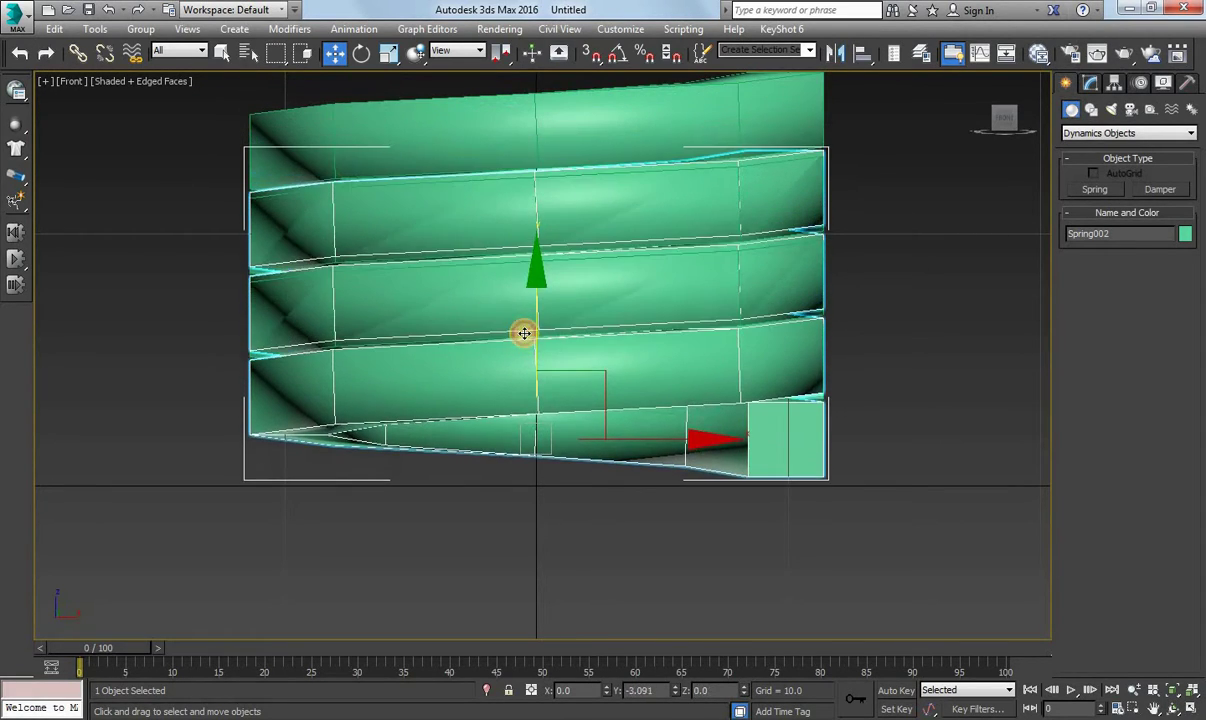
Set the copy's Height to 0 and Turns to 1, making a flat ring.
click(1089, 84)
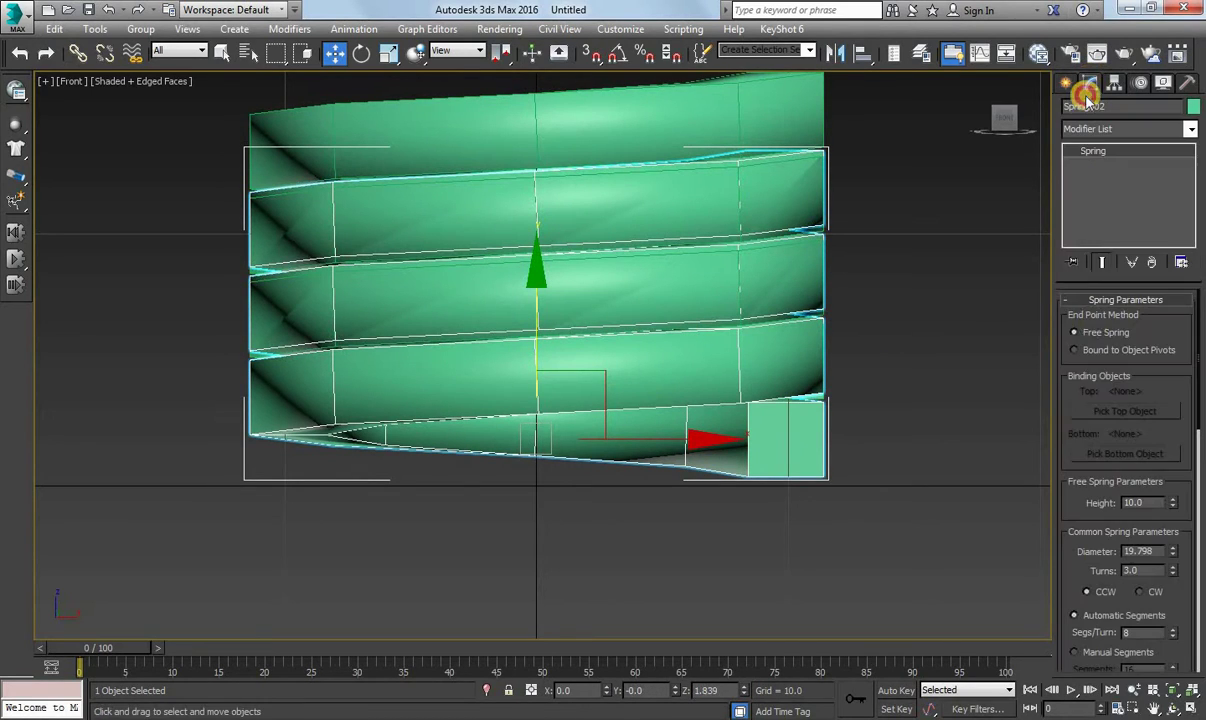
scroll(1094, 380, down, 2)
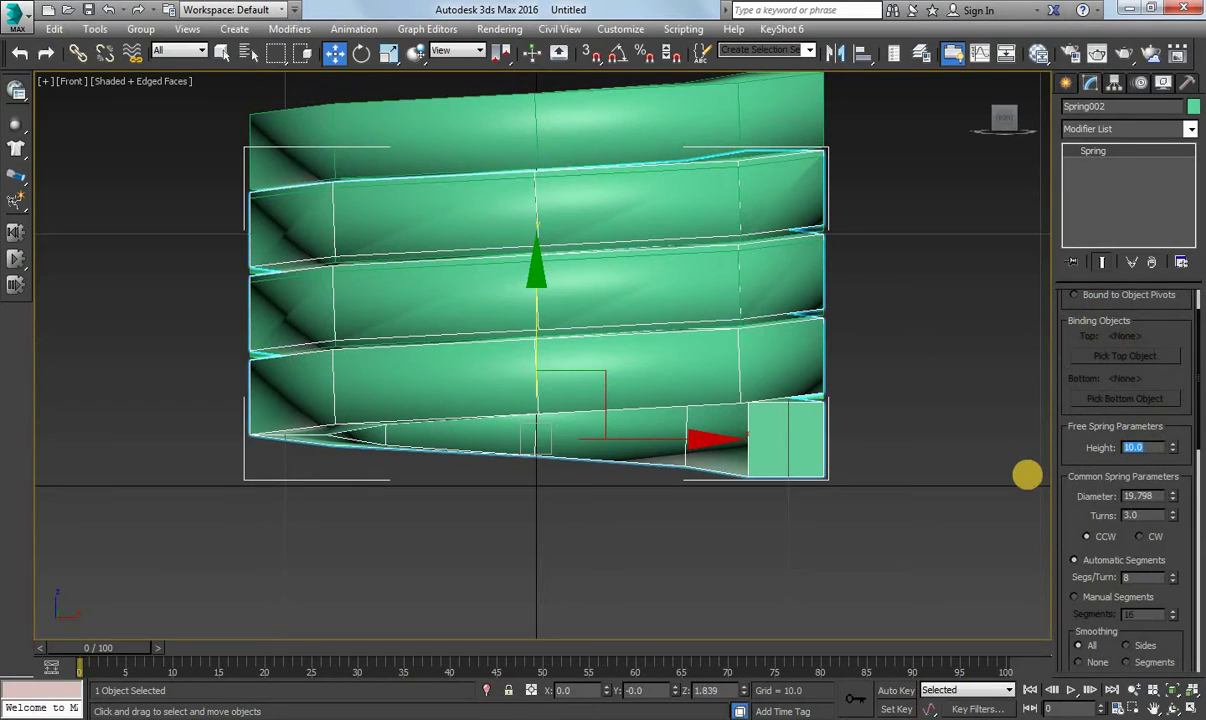
text(0)
key(Return)
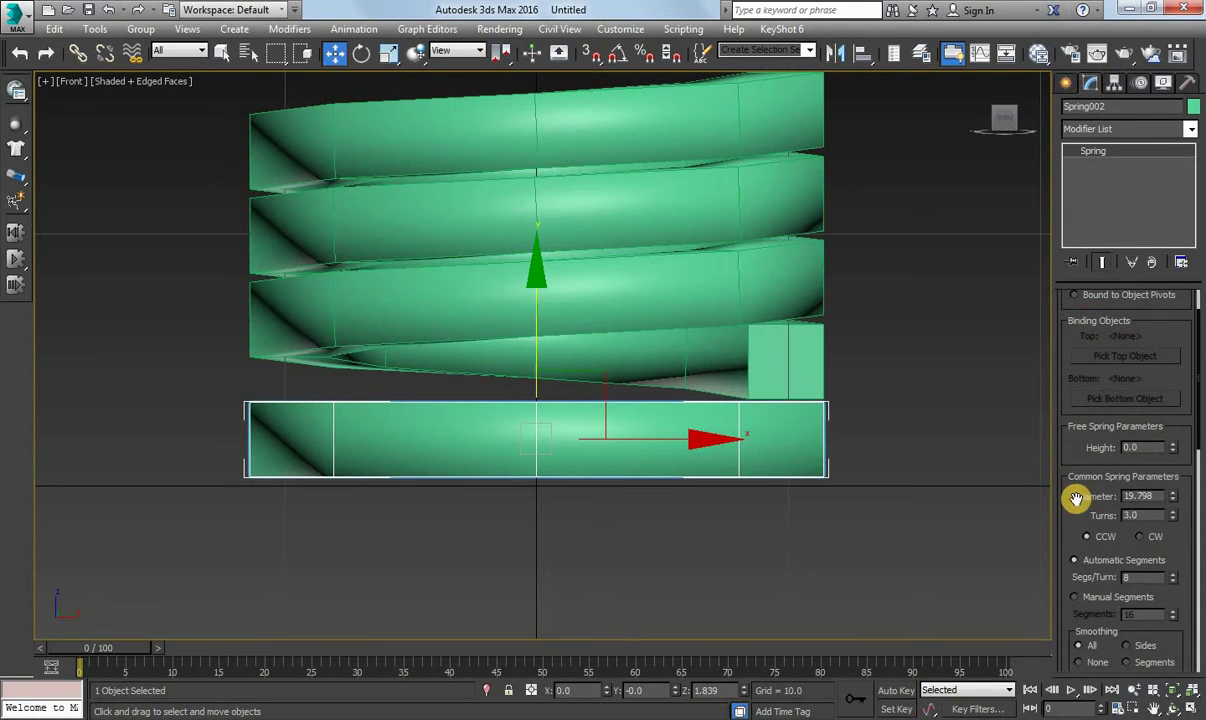
scroll(1076, 498, down, 3)
drag(1160, 437, 1068, 435)
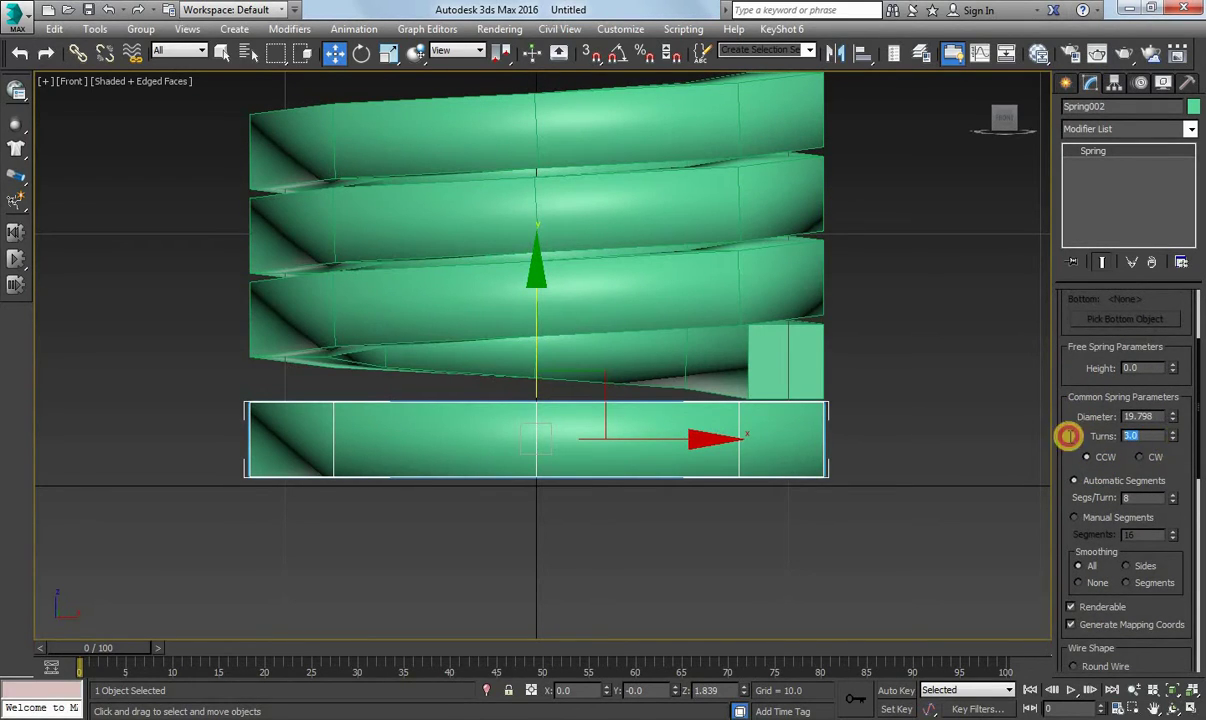
text(1)
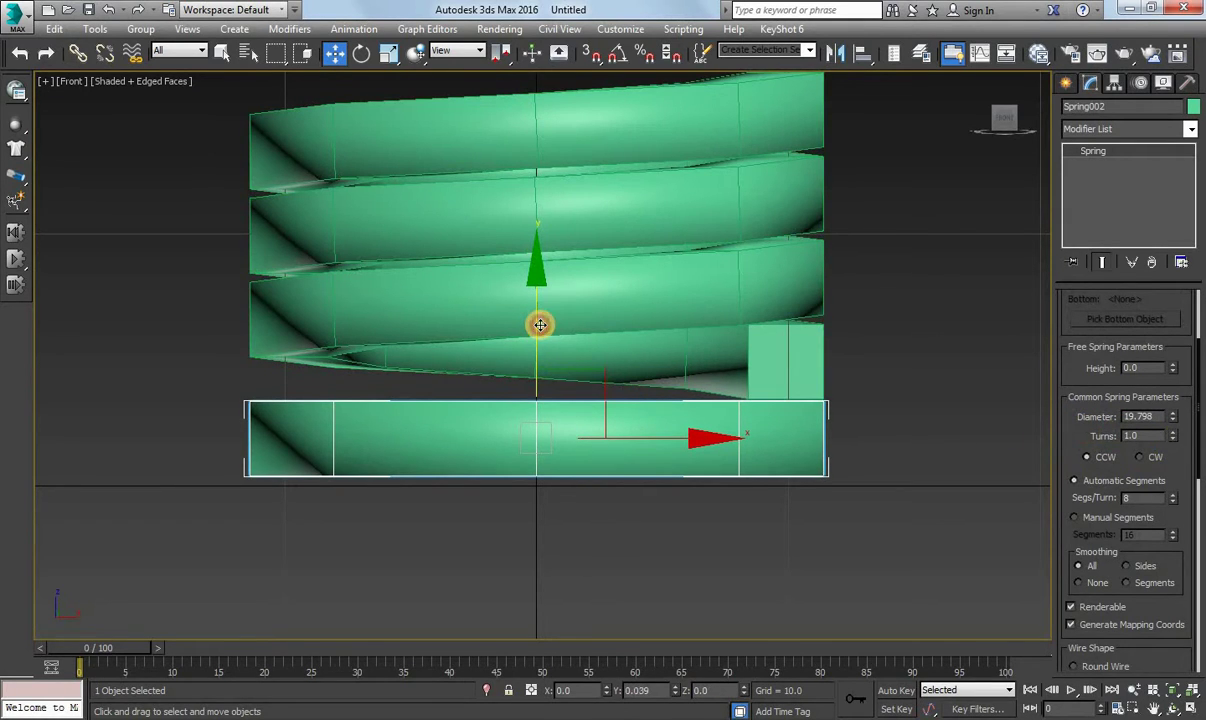
click(863, 426)
scroll(863, 426, up, 3)
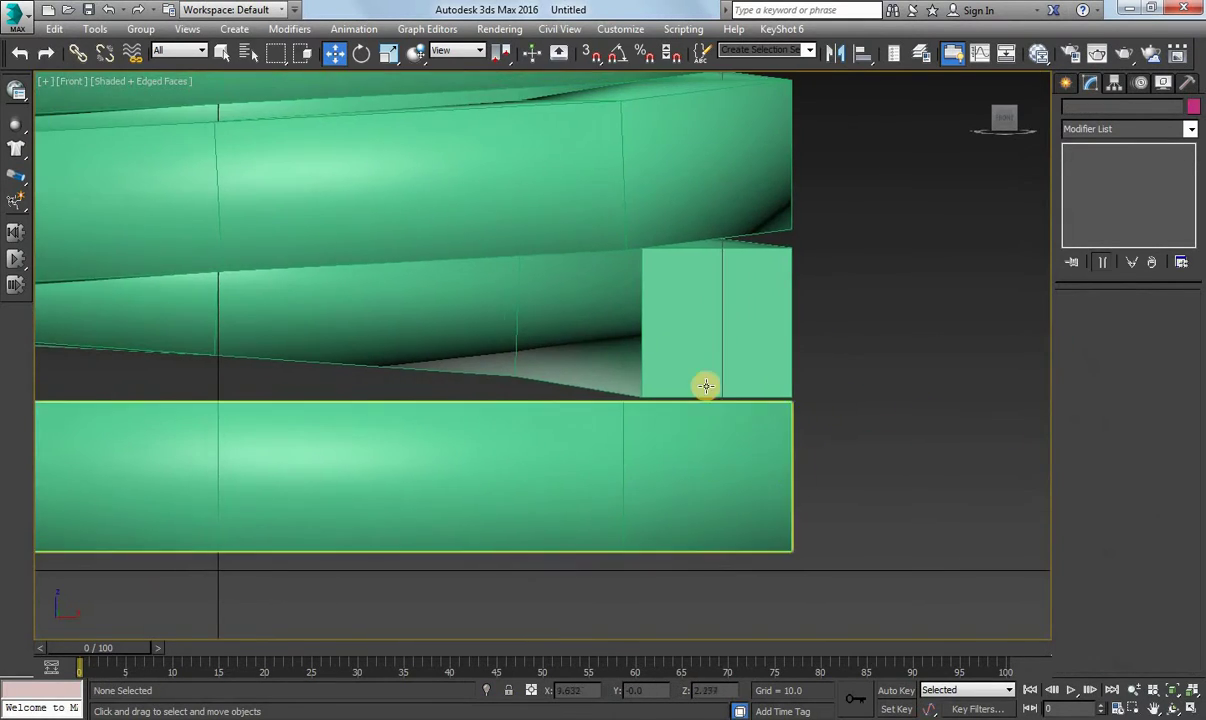
scroll(714, 451, down, 3)
Clone the flat ring as Spring003 and set it on top of the coil.
click(714, 515)
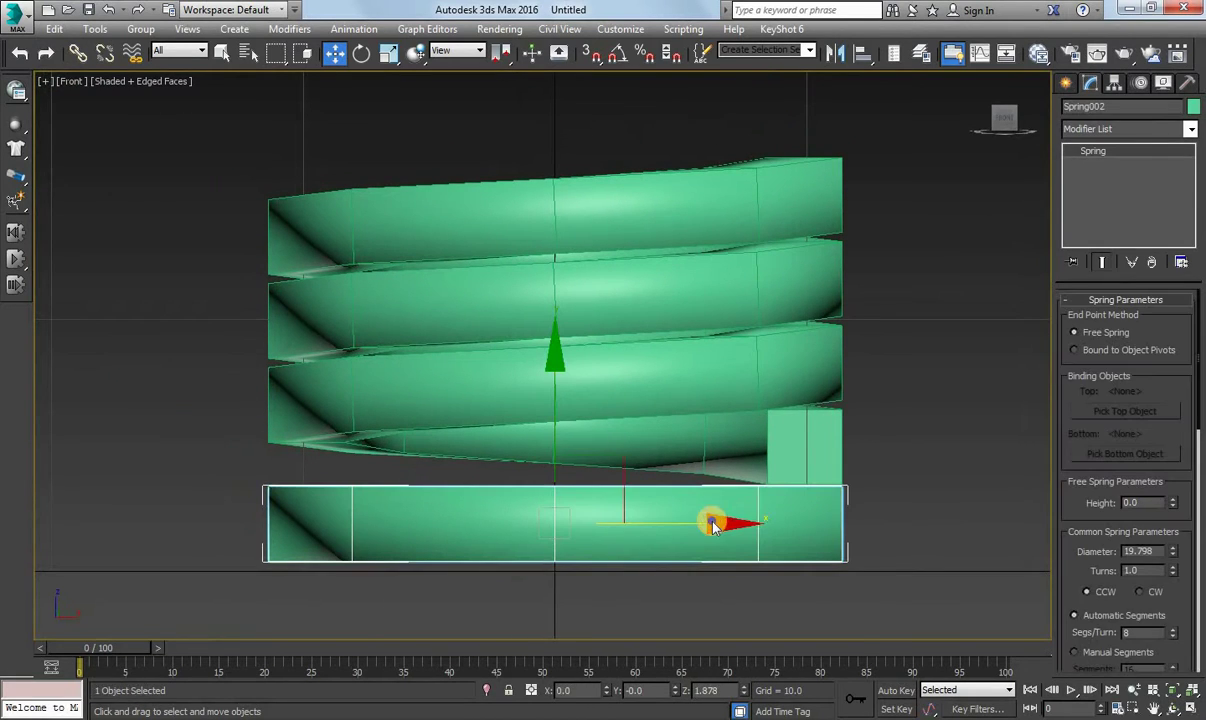
right_click(712, 515)
click(737, 617)
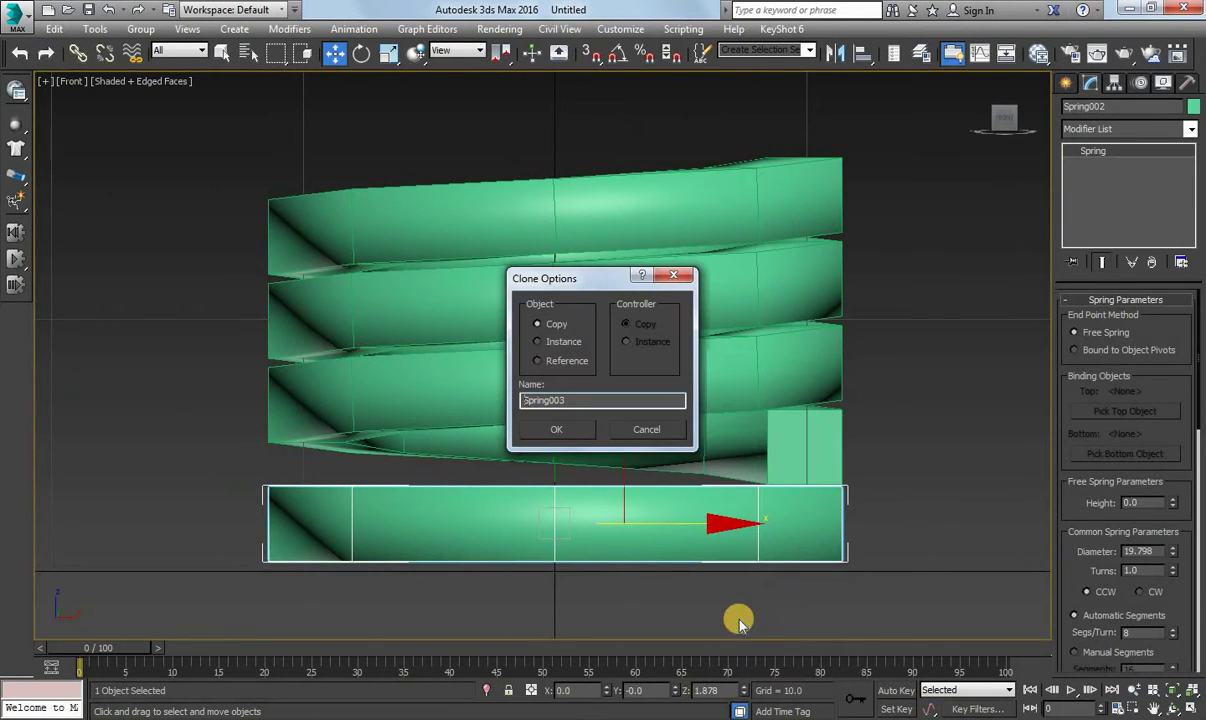
click(556, 429)
scroll(668, 450, down, 2)
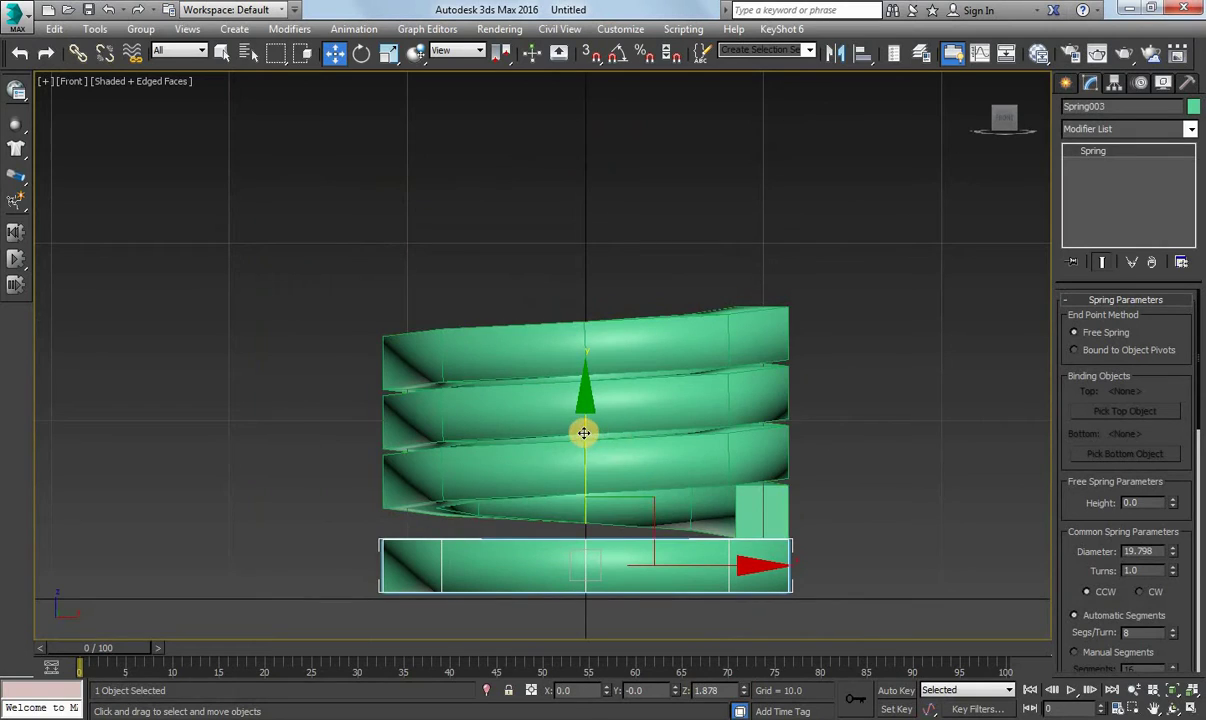
mouse_move(584, 433)
mouse_down()
mouse_move(576, 316)
mouse_move(597, 156)
mouse_up()
scroll(762, 320, up, 2)
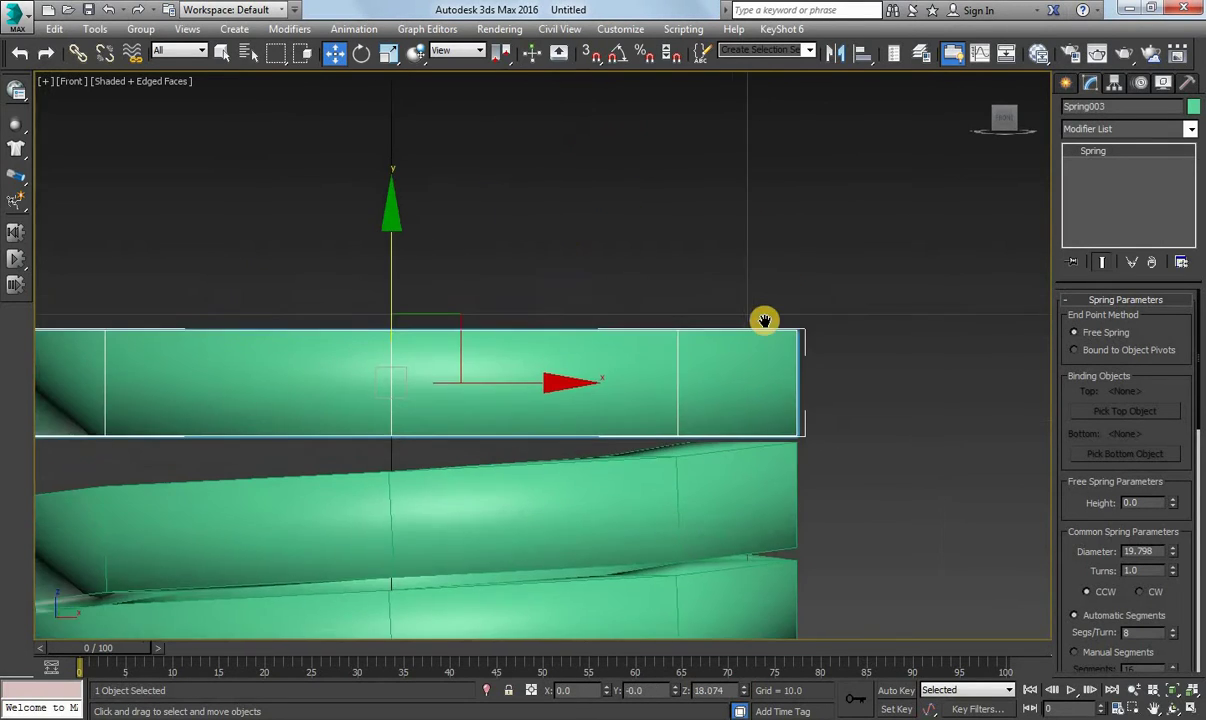
middle_drag(762, 320, 763, 288)
drag(231, 264, 235, 270)
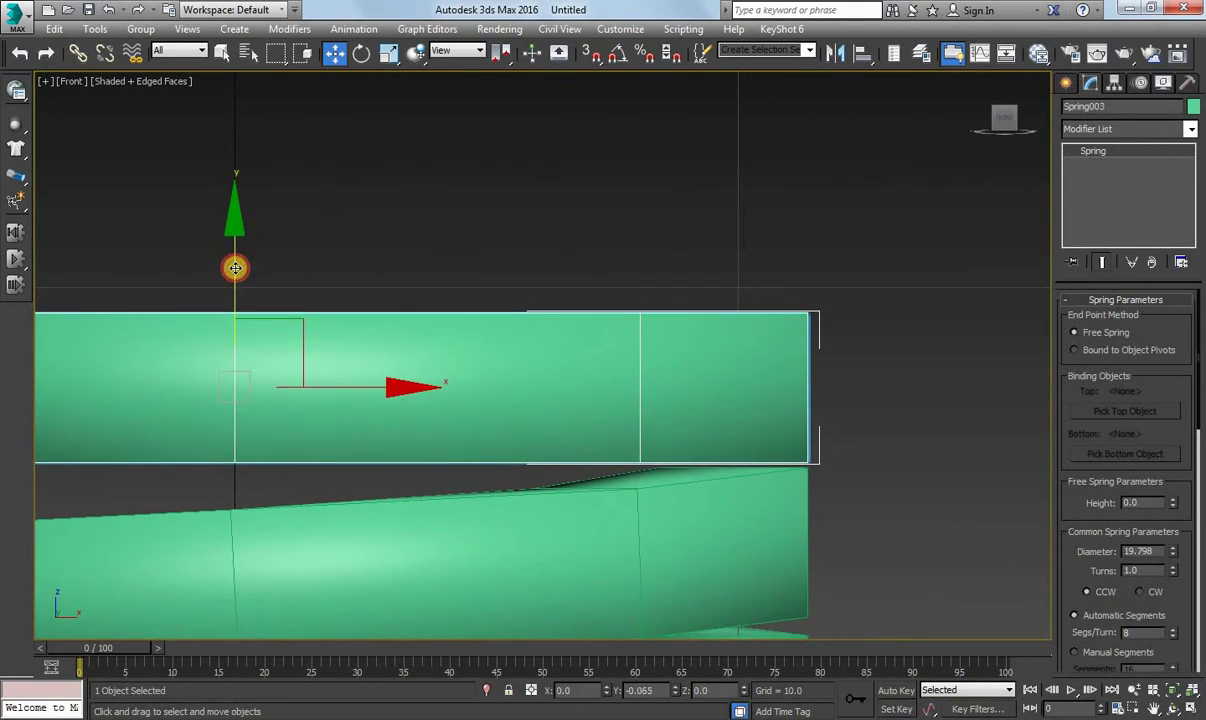
click(235, 269)
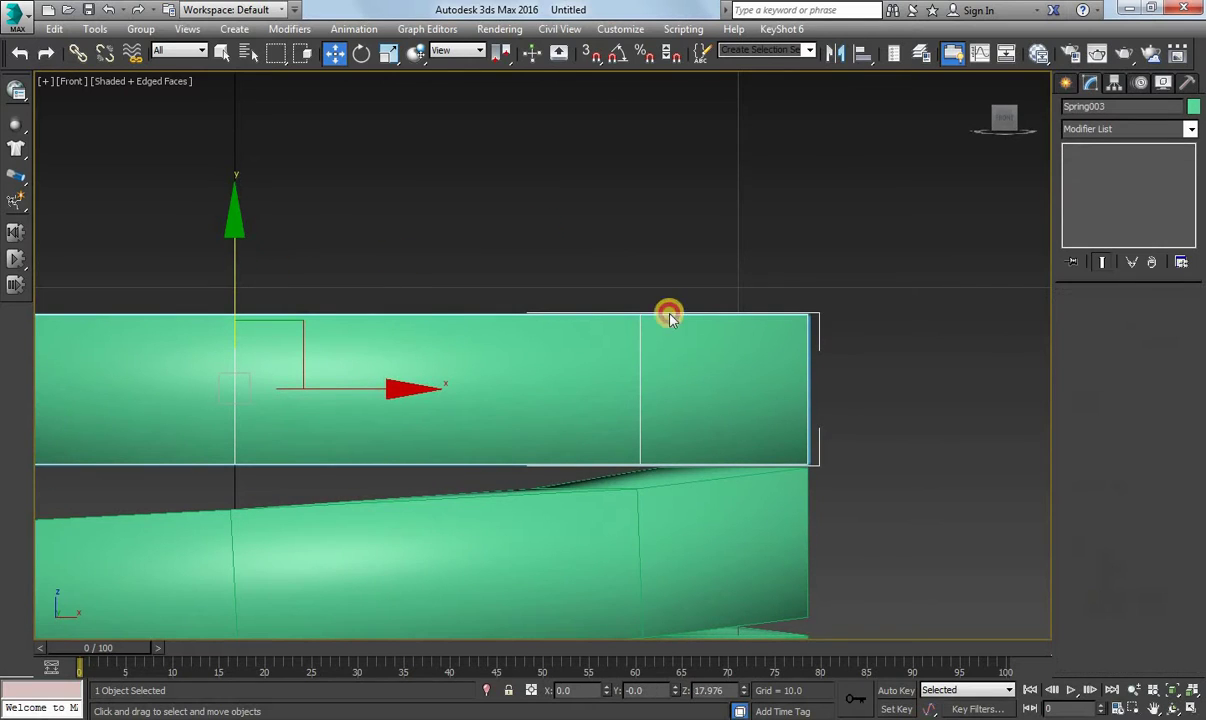
Return to the Perspective home view and select the bottom ring, Spring002.
scroll(736, 199, down, 2)
scroll(756, 169, down, 2)
middle_drag(756, 169, 802, 388)
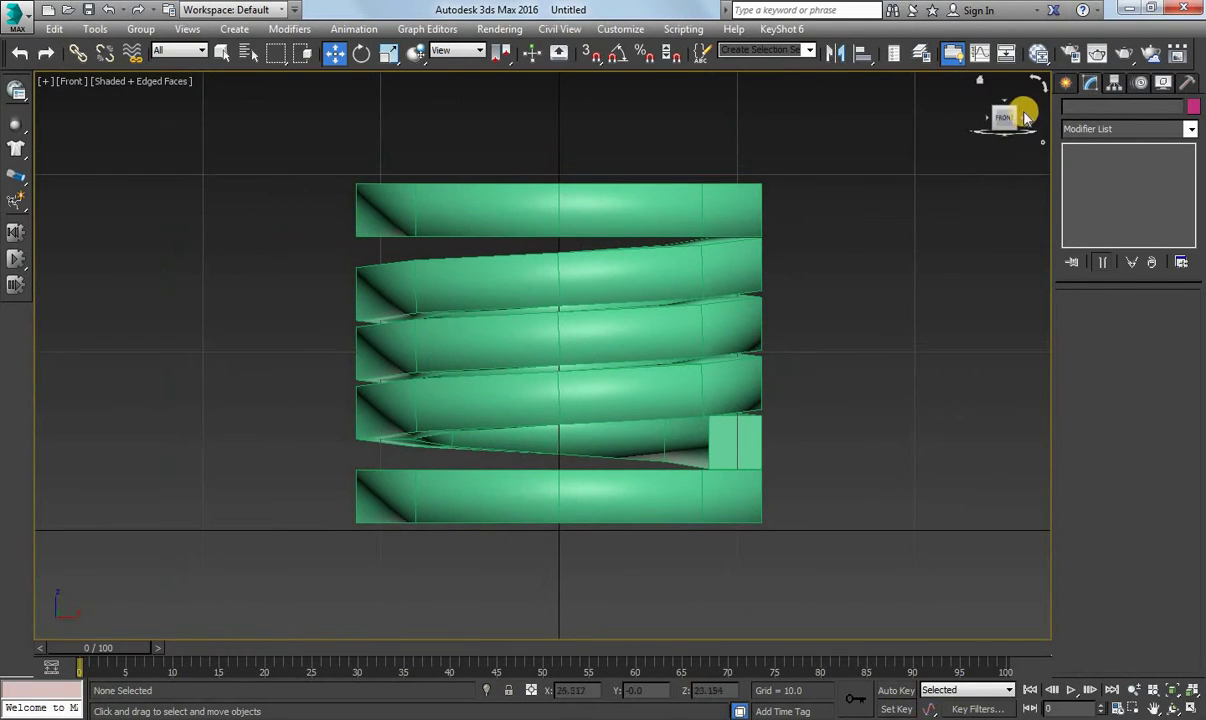
click(978, 82)
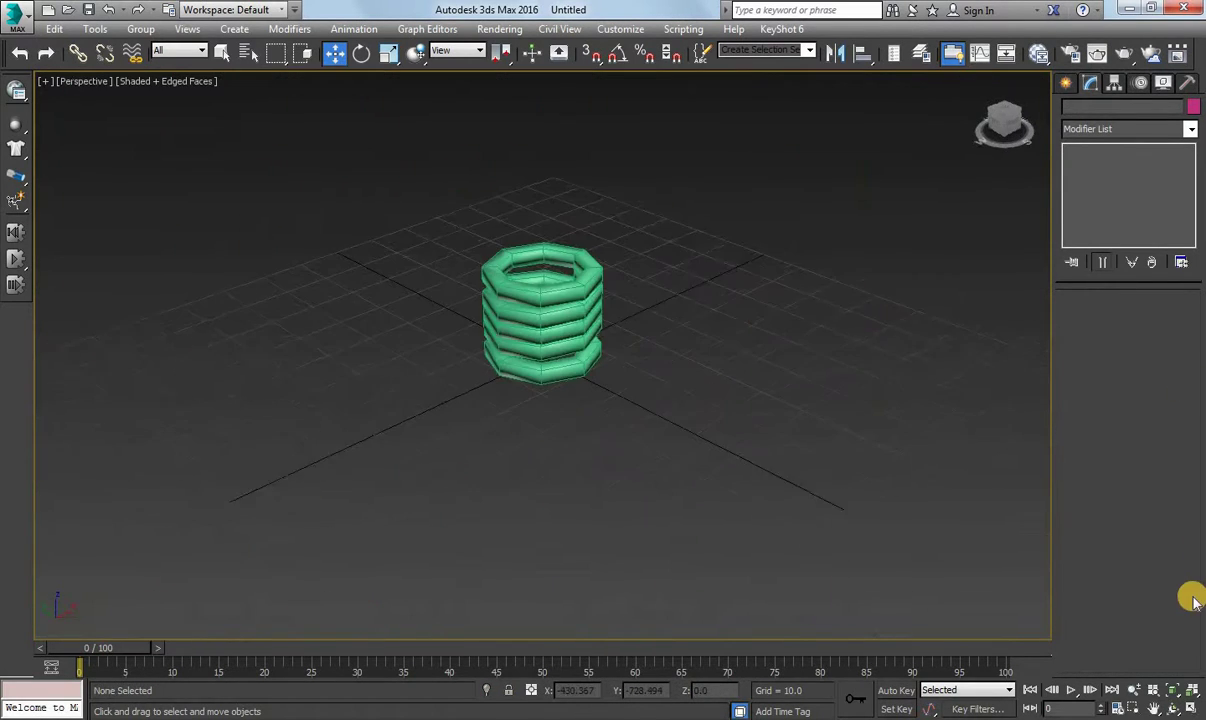
click(1192, 690)
click(1173, 707)
mouse_move(545, 376)
mouse_down()
mouse_move(479, 315)
mouse_move(571, 352)
mouse_move(363, 385)
mouse_move(498, 355)
mouse_move(275, 355)
mouse_move(556, 485)
mouse_up()
key(w)
click(597, 542)
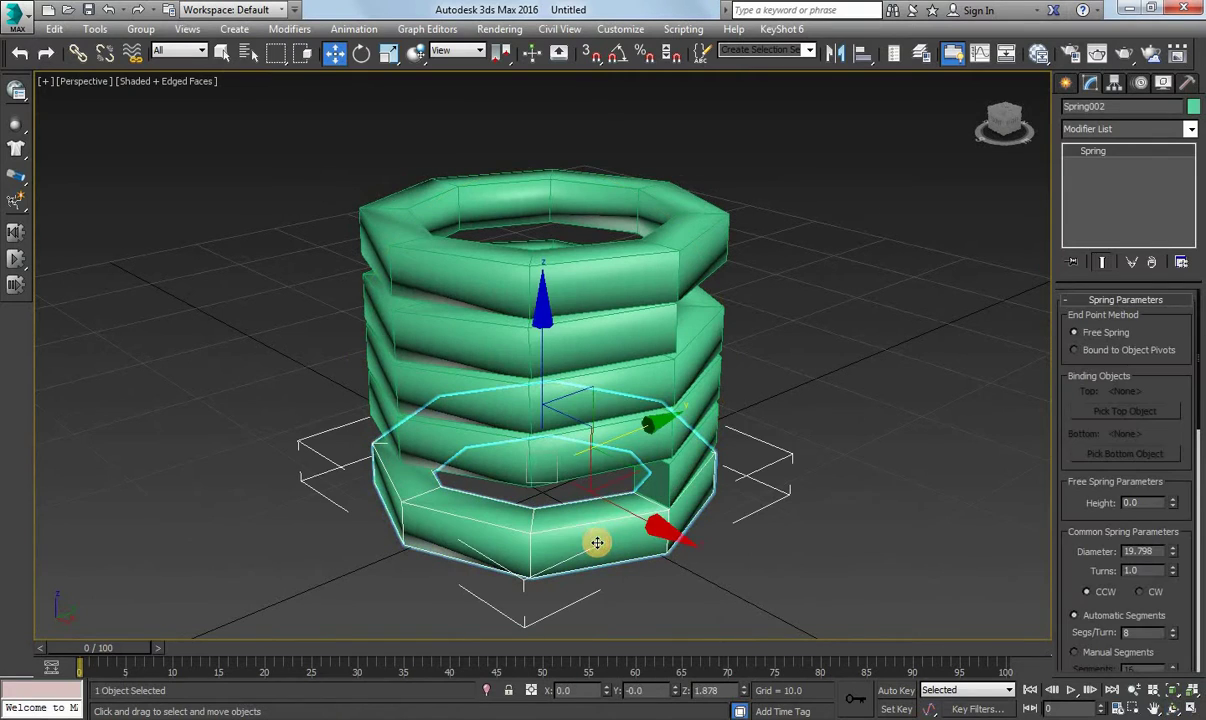
Convert the bottom ring Spring002 to an Editable Poly.
right_click(583, 536)
mouse_move(613, 700)
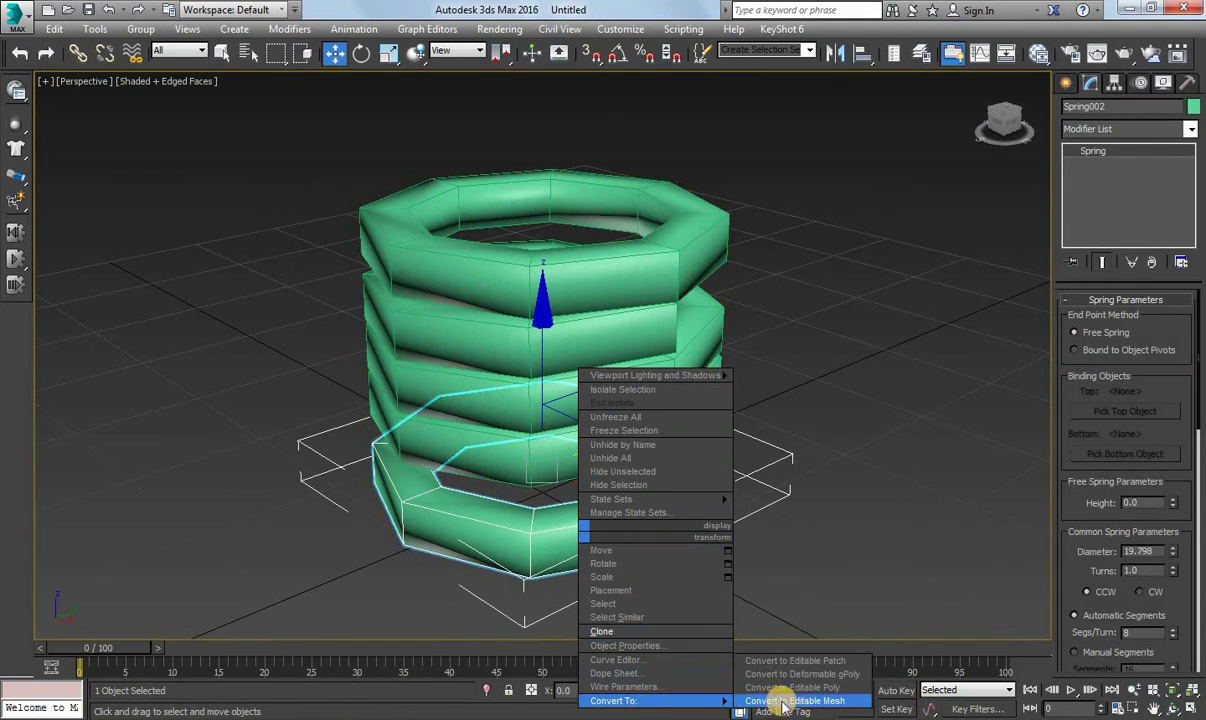
click(804, 688)
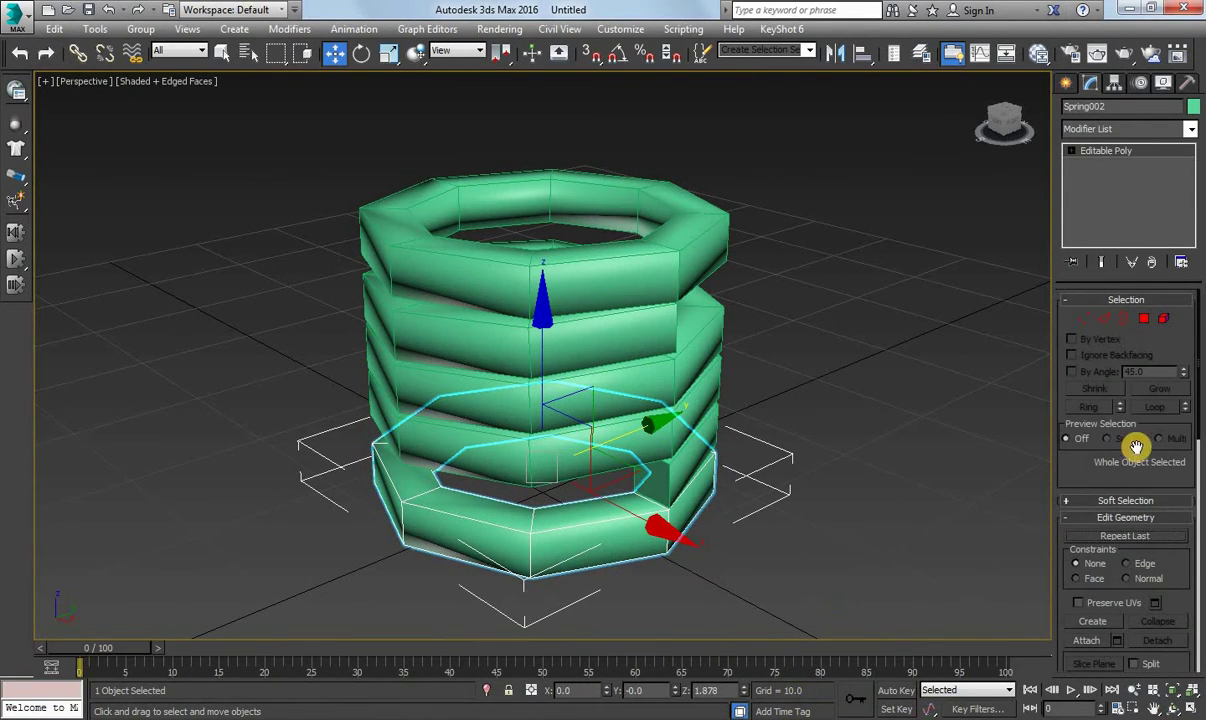
drag(1113, 474, 1098, 329)
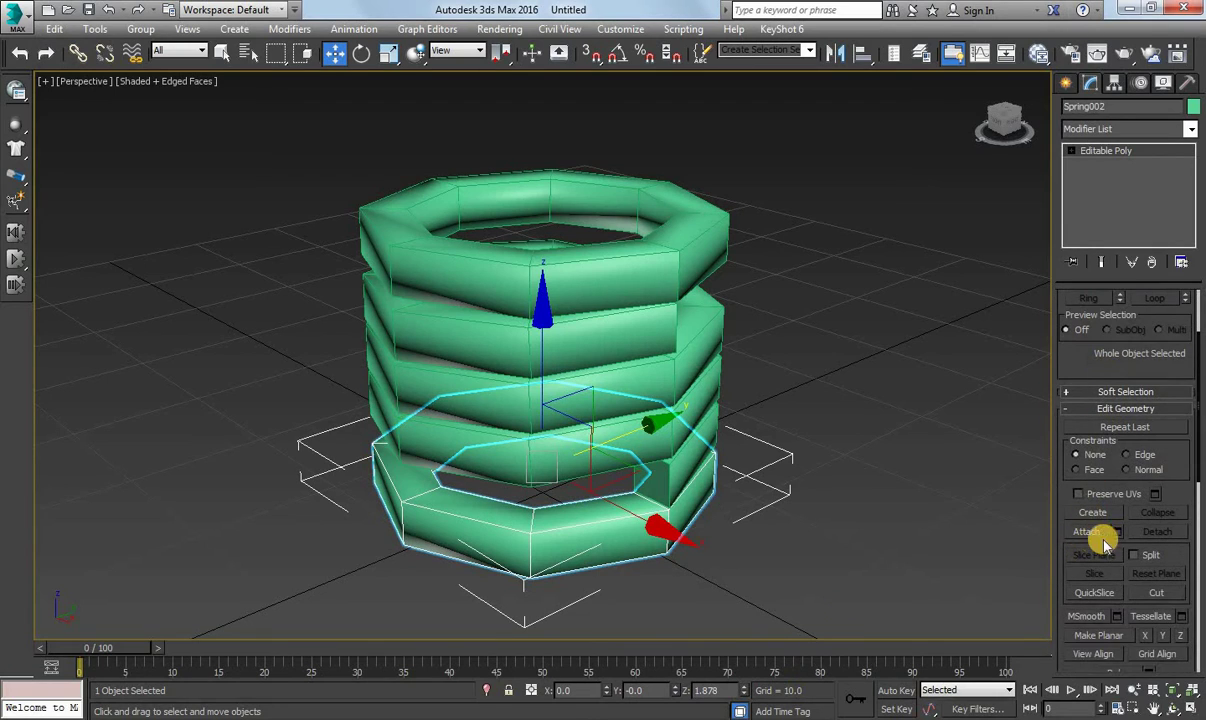
Attach the coiled spring and the top ring to Spring002.
click(1089, 534)
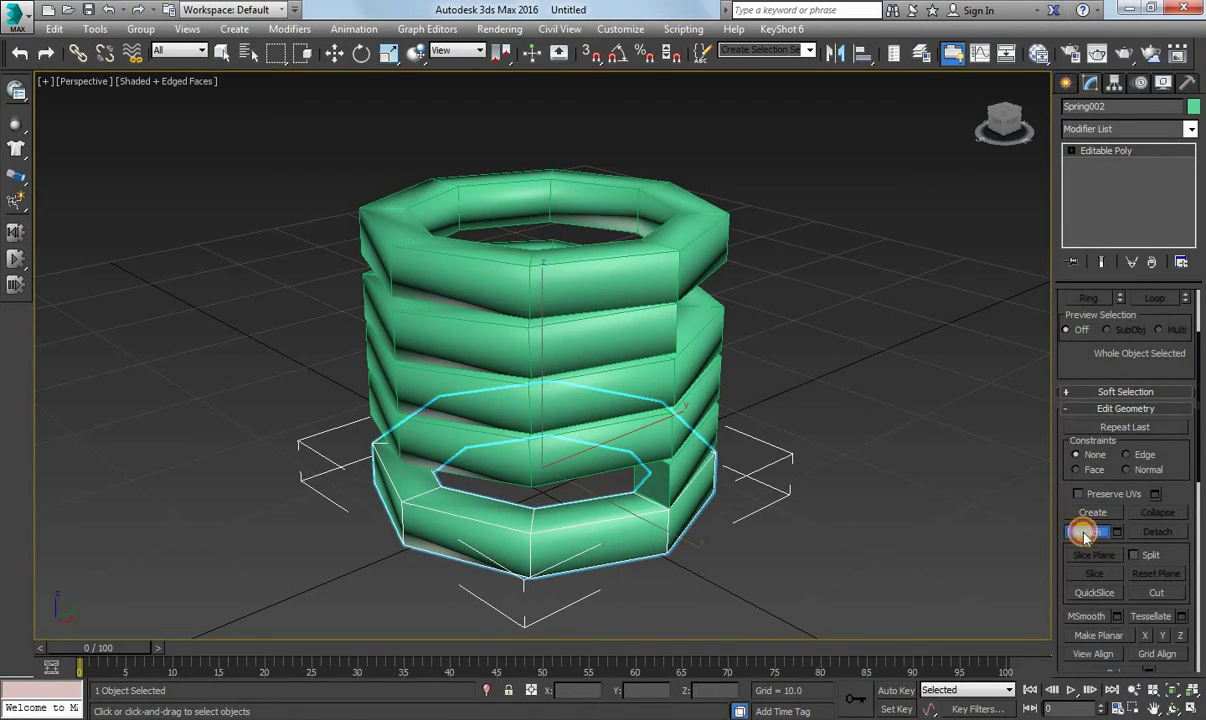
click(693, 370)
click(707, 261)
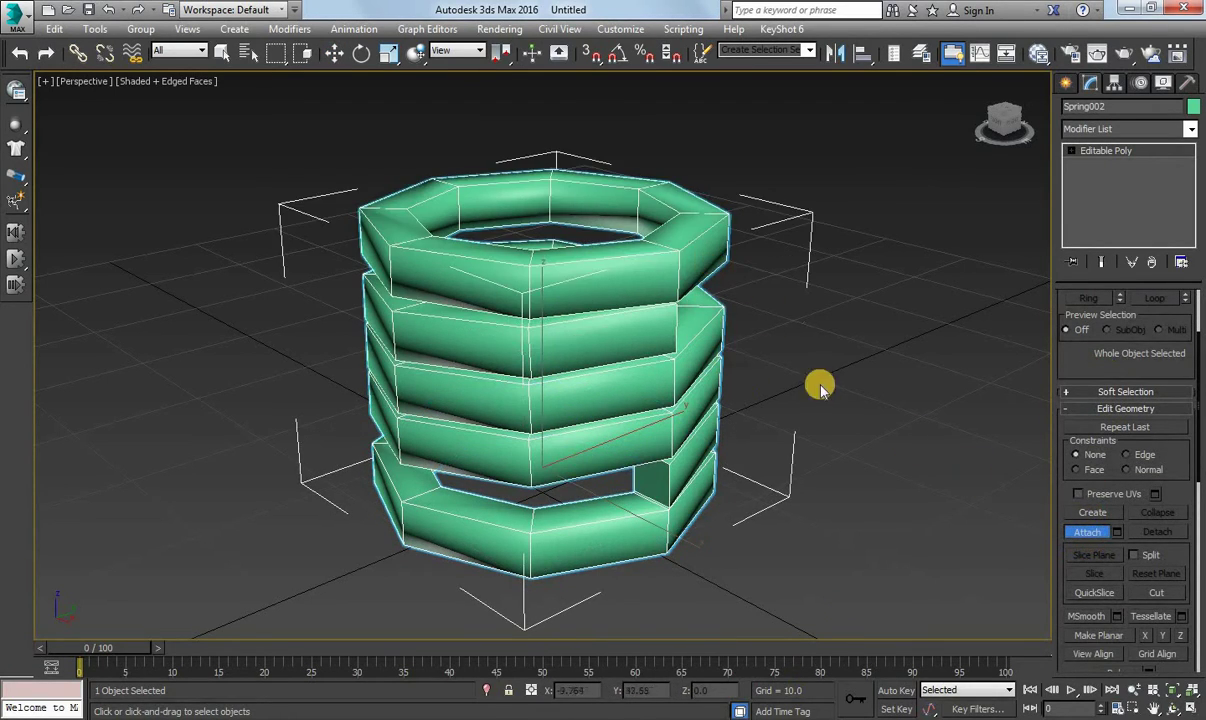
click(1085, 531)
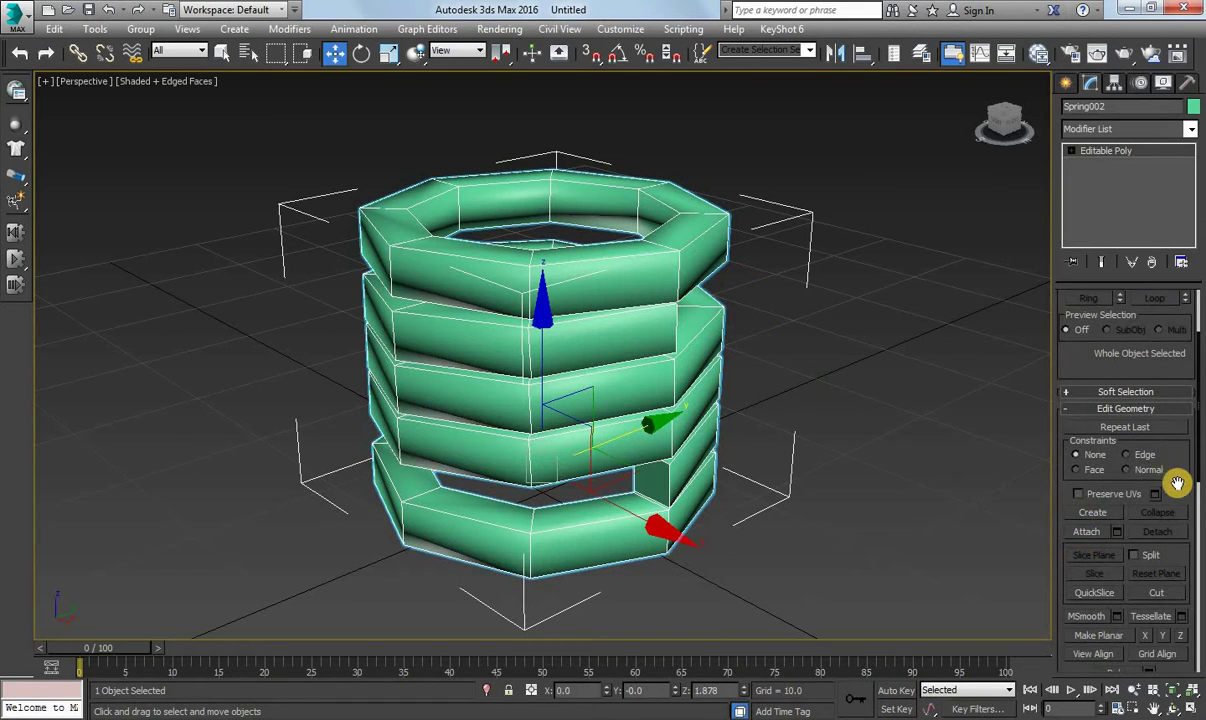
drag(1177, 484, 1175, 593)
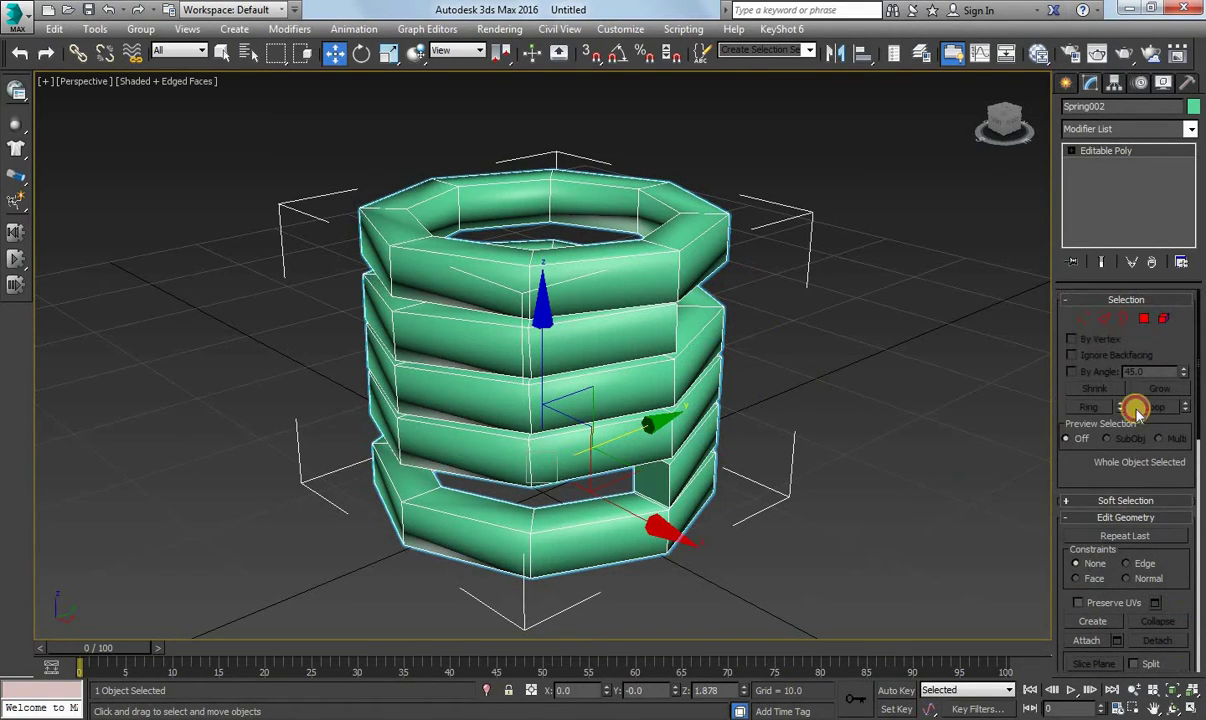
Select an 18-edge ring on the top ring and delete it.
click(1104, 321)
click(1160, 708)
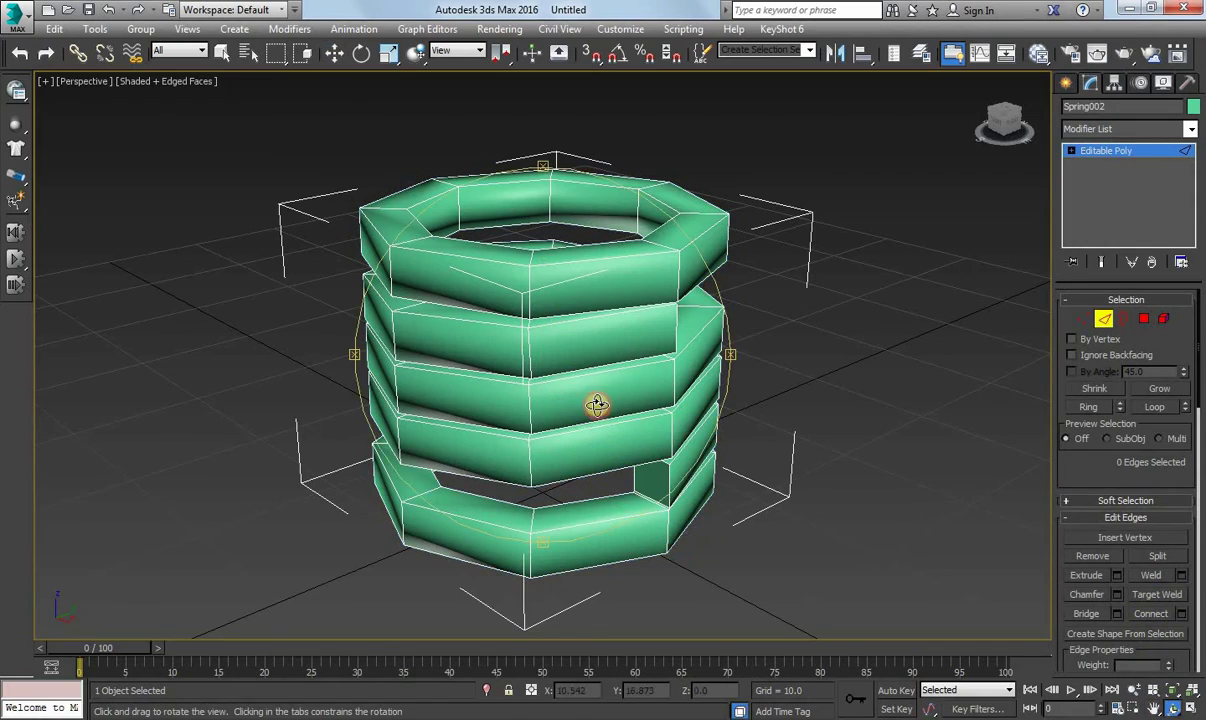
drag(592, 404, 597, 382)
scroll(600, 385, up, 5)
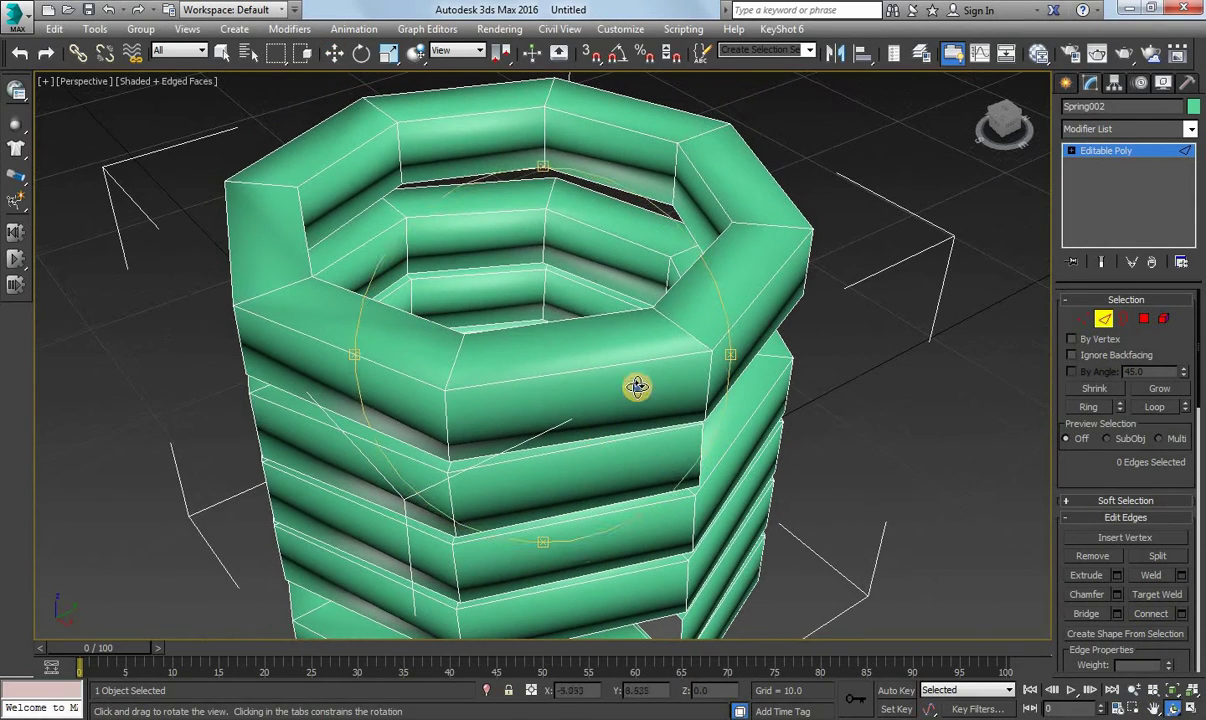
click(692, 332)
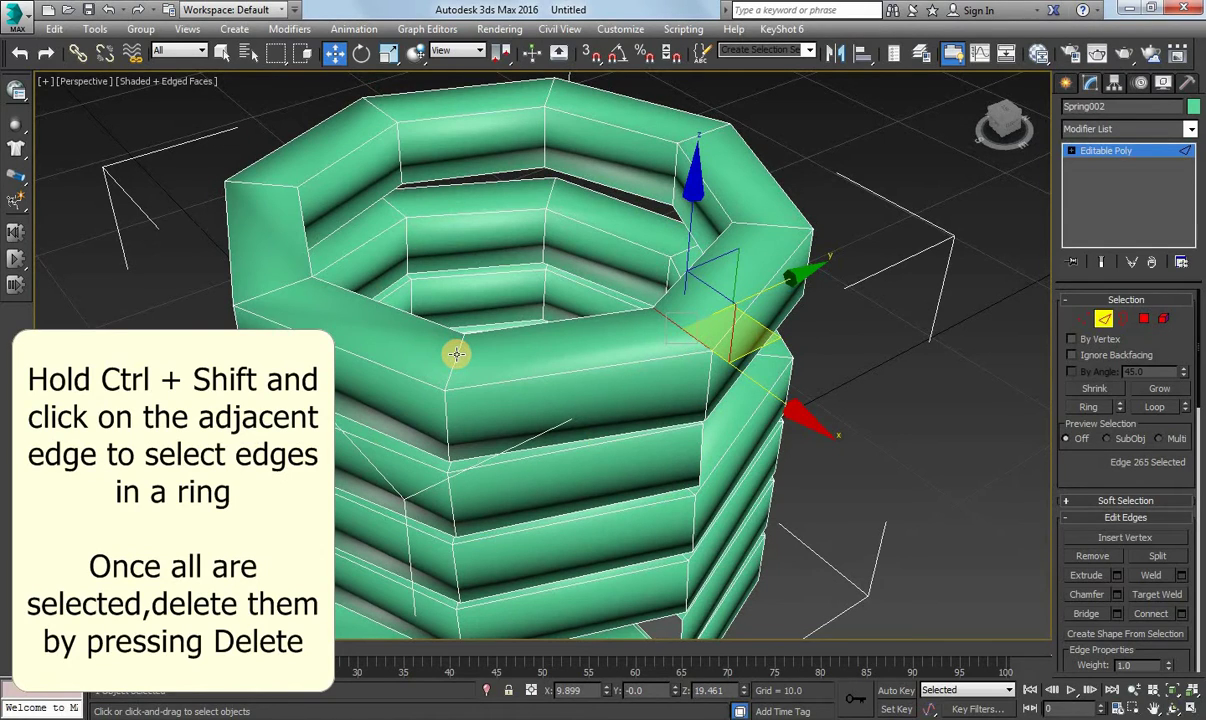
ctrl+shift+click(454, 355)
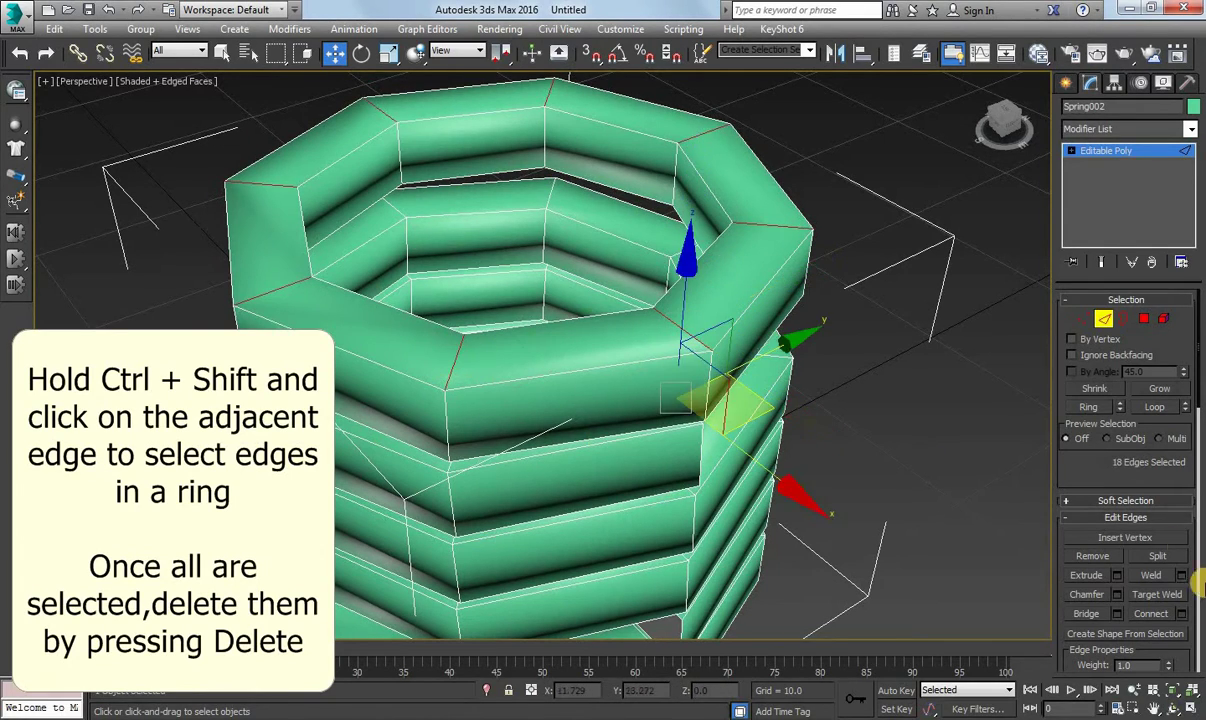
click(1176, 706)
mouse_move(673, 445)
mouse_down()
mouse_move(461, 263)
mouse_move(326, 342)
mouse_move(352, 382)
mouse_move(596, 304)
mouse_move(538, 310)
mouse_move(632, 309)
mouse_move(616, 315)
mouse_up()
key(w)
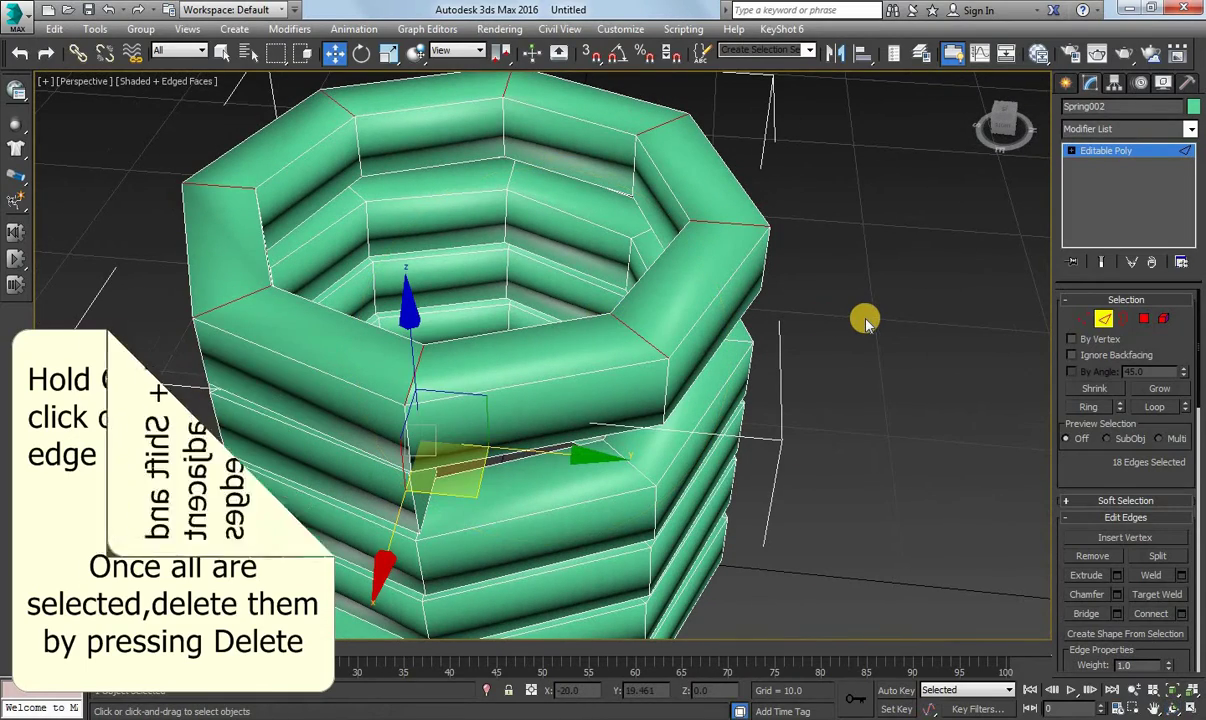
key(Delete)
Select a full edge loop on the band below and view it from underneath.
alt+middle_drag(861, 318, 907, 221)
scroll(715, 326, up, 3)
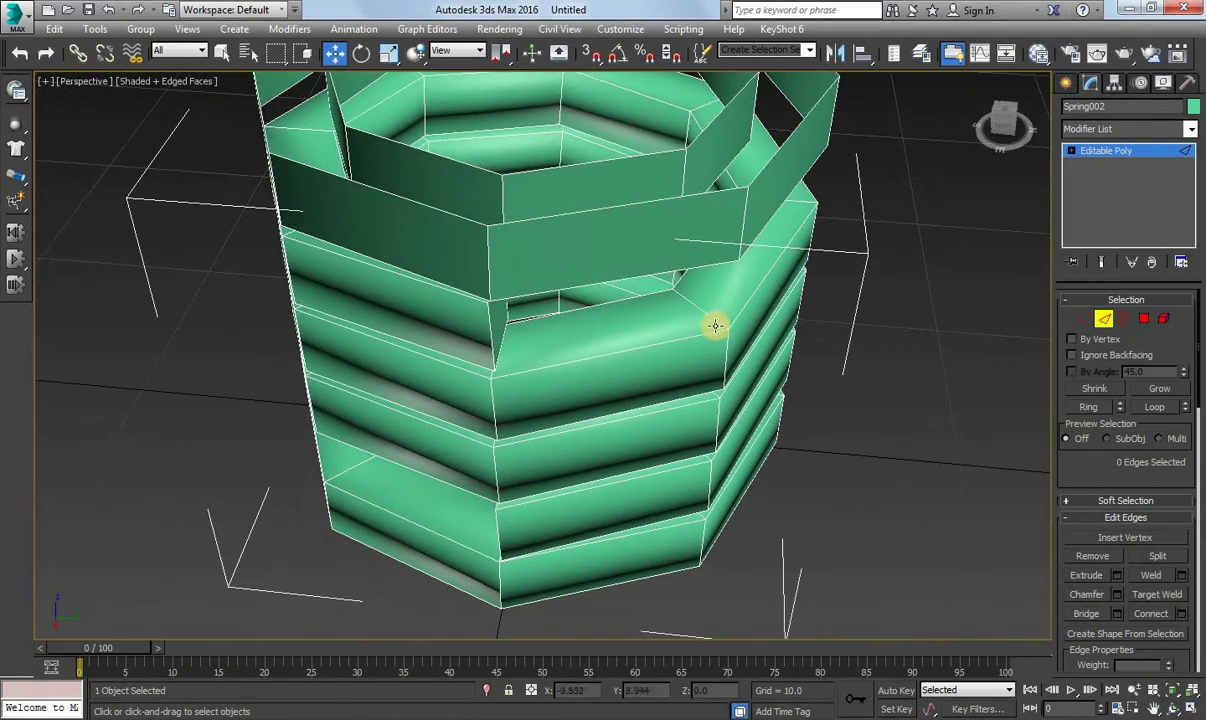
click(706, 317)
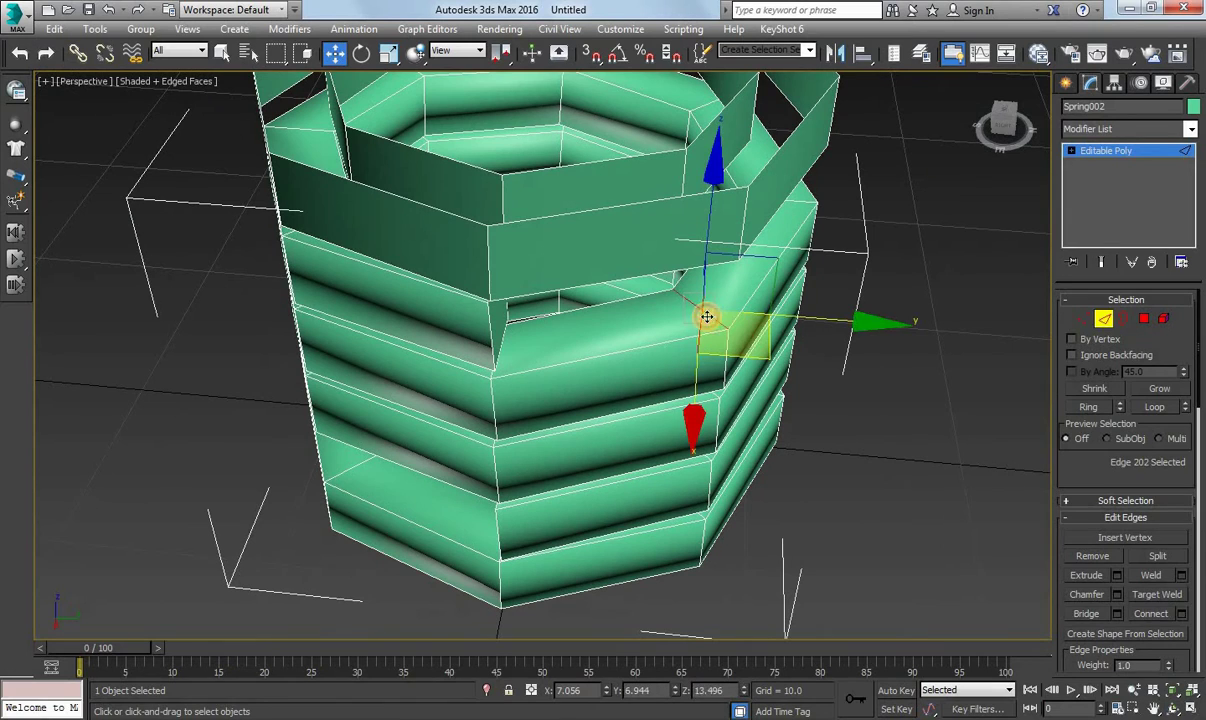
click(1170, 707)
drag(605, 382, 654, 304)
right_click(733, 278)
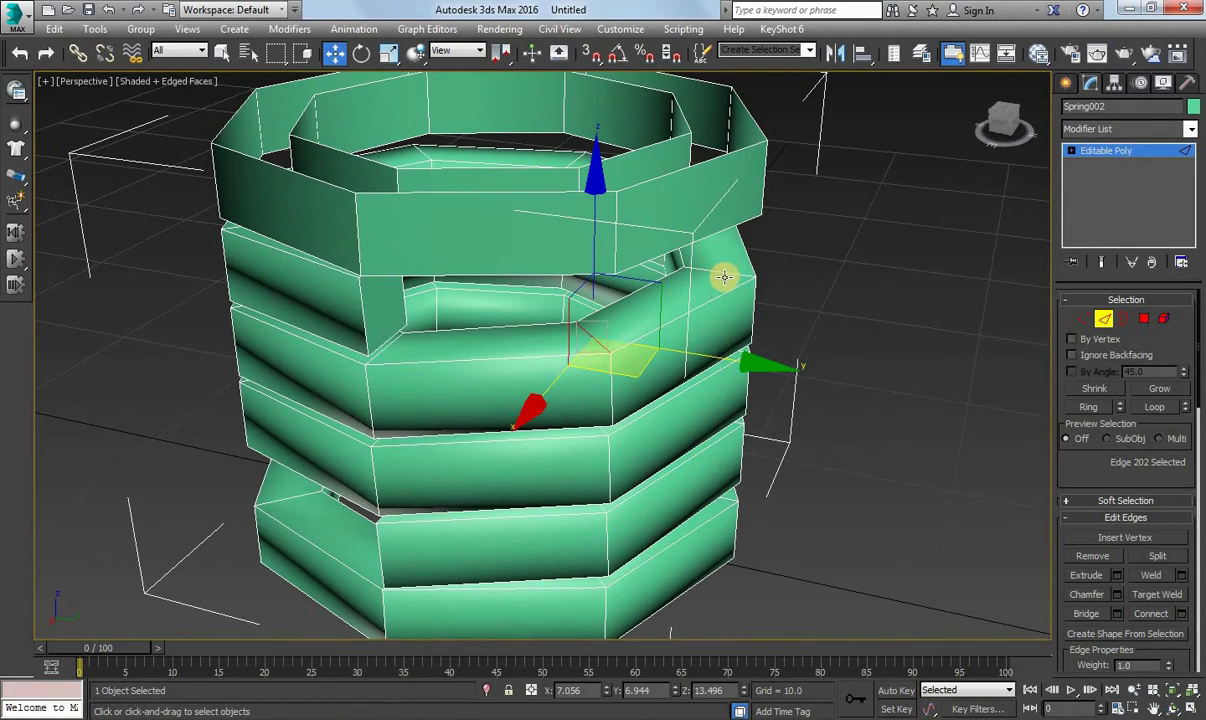
double_click(722, 276)
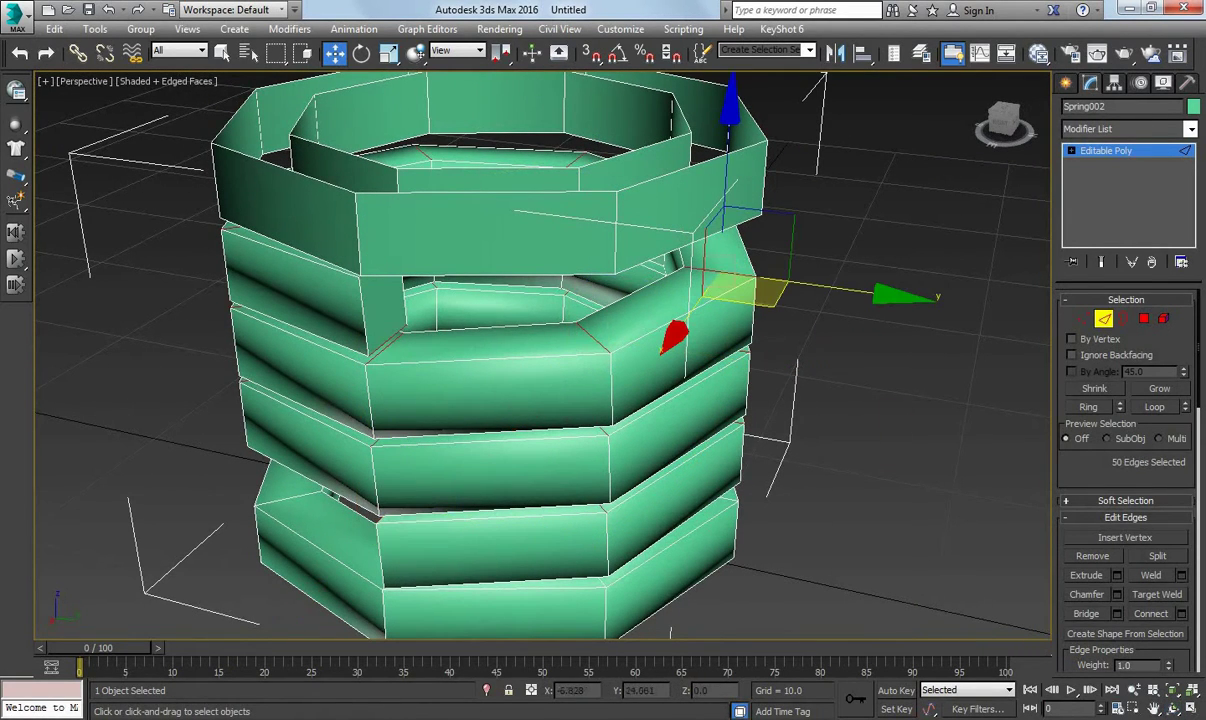
click(1170, 707)
mouse_move(640, 380)
mouse_down()
mouse_move(506, 388)
mouse_move(691, 389)
mouse_move(574, 388)
mouse_move(616, 288)
mouse_move(598, 190)
mouse_up()
Select an edge loop on the spring's ring and orbit to look down into it.
right_click(598, 190)
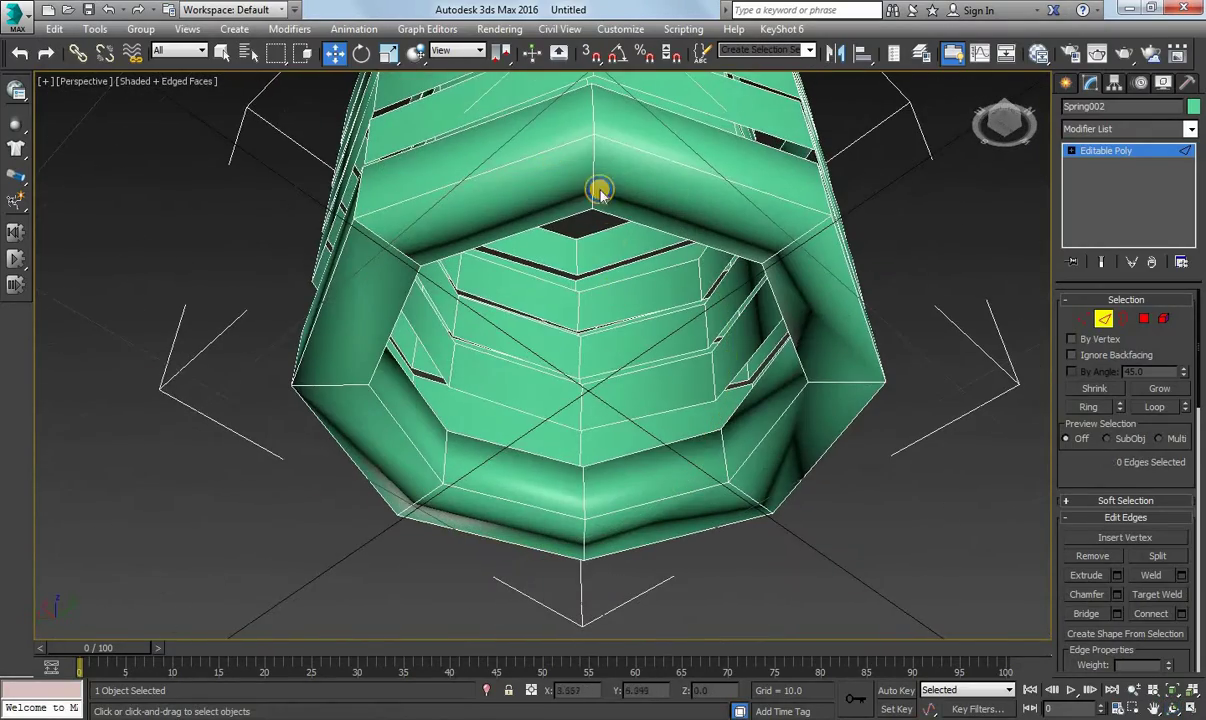
click(588, 179)
shift+click(786, 249)
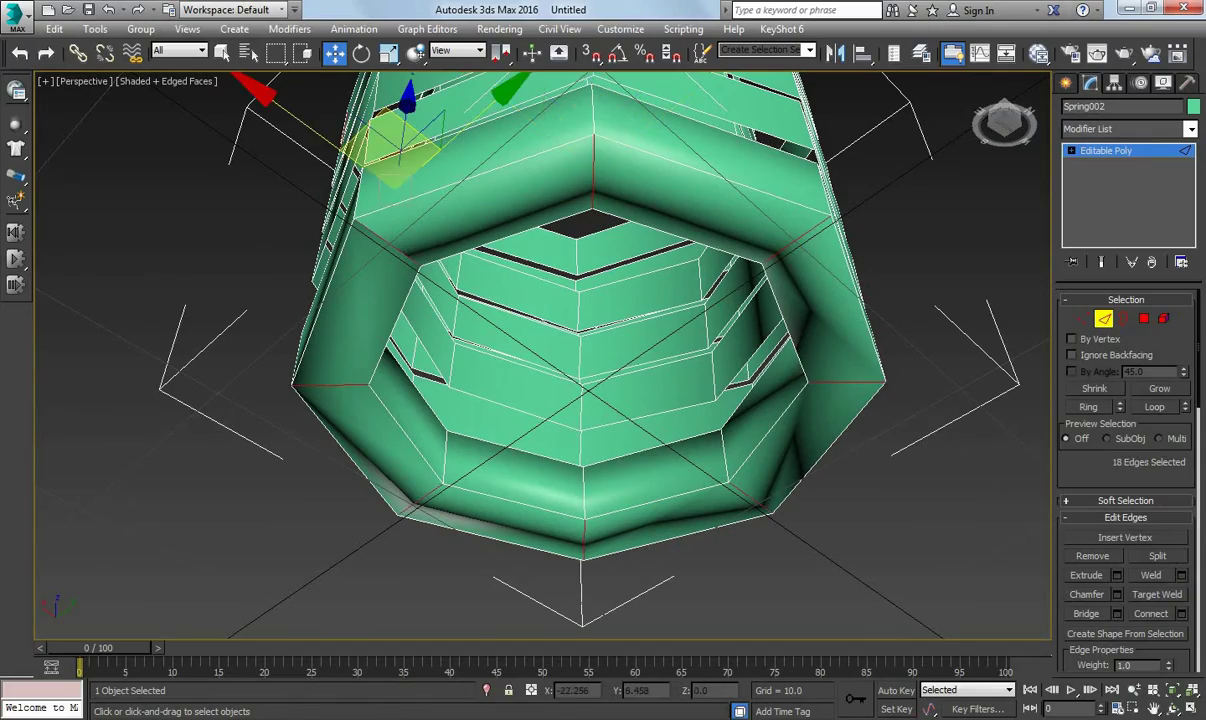
click(1172, 703)
mouse_move(585, 357)
mouse_down()
mouse_move(511, 471)
mouse_move(799, 460)
mouse_move(765, 448)
mouse_up()
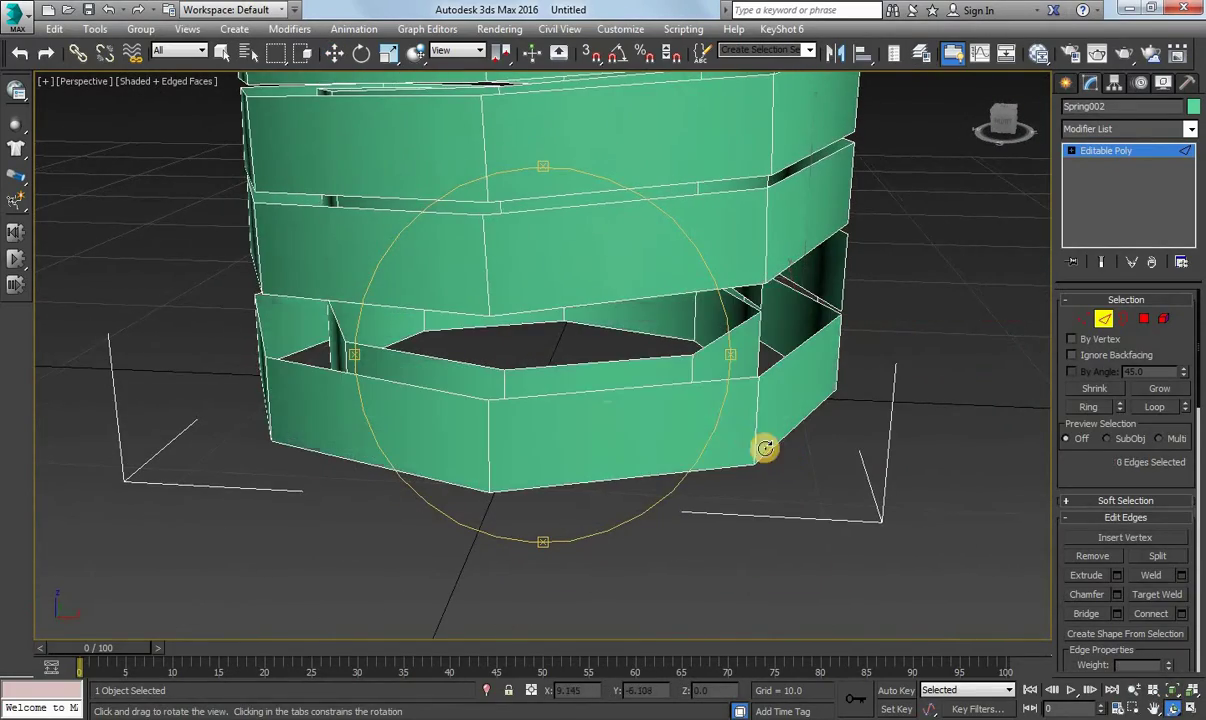
mouse_move(580, 376)
mouse_down()
mouse_move(576, 323)
mouse_move(592, 512)
mouse_move(592, 416)
mouse_move(603, 431)
mouse_move(614, 479)
mouse_move(563, 402)
mouse_move(552, 350)
mouse_up()
key(w)
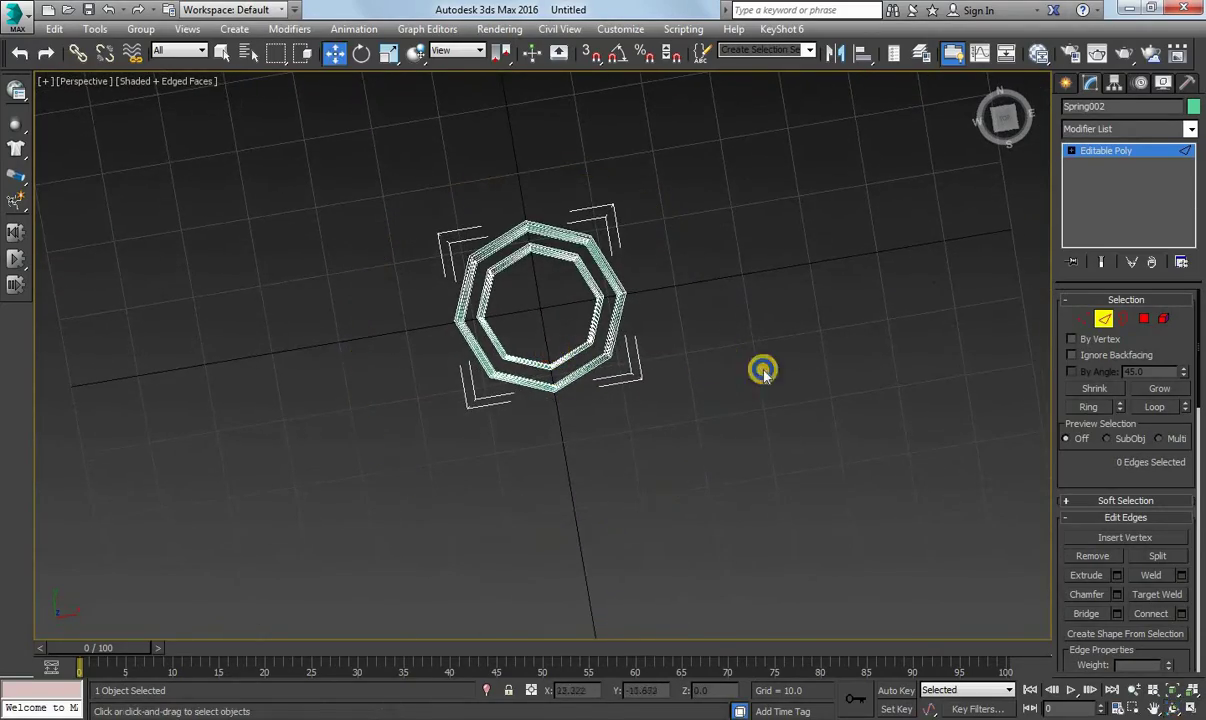
Try Polygon and Element selection on the inner ring, then clear the selection.
click(1145, 320)
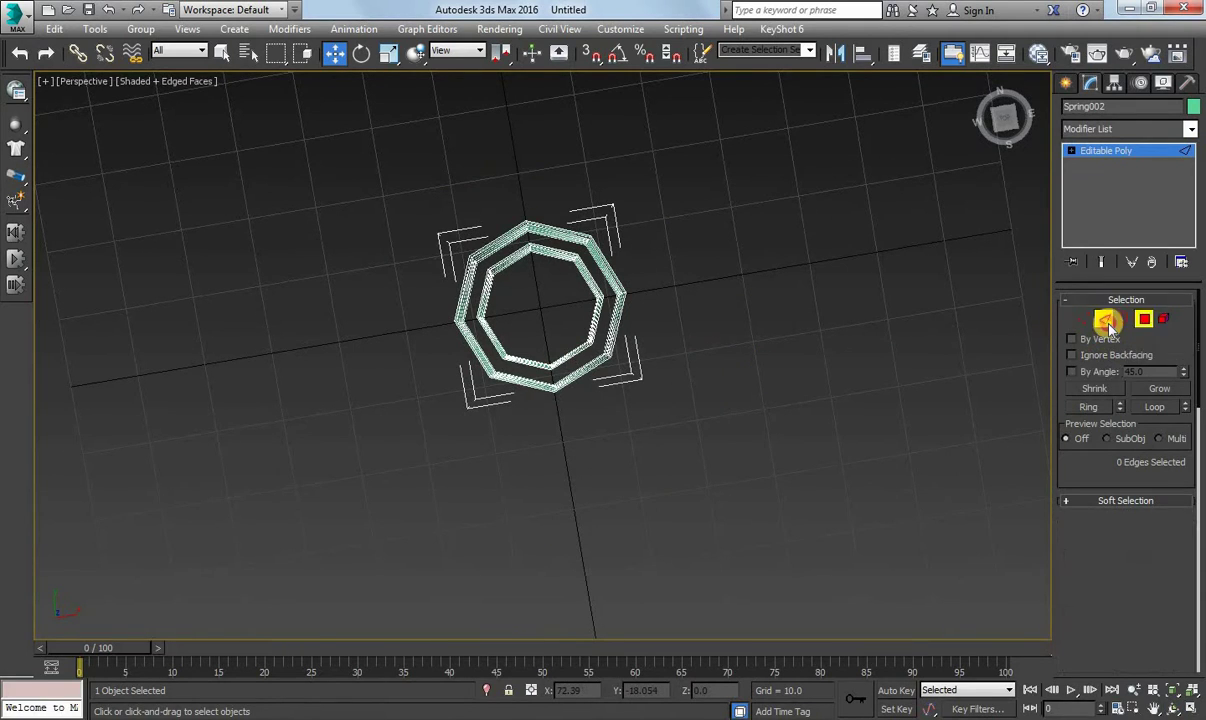
click(604, 325)
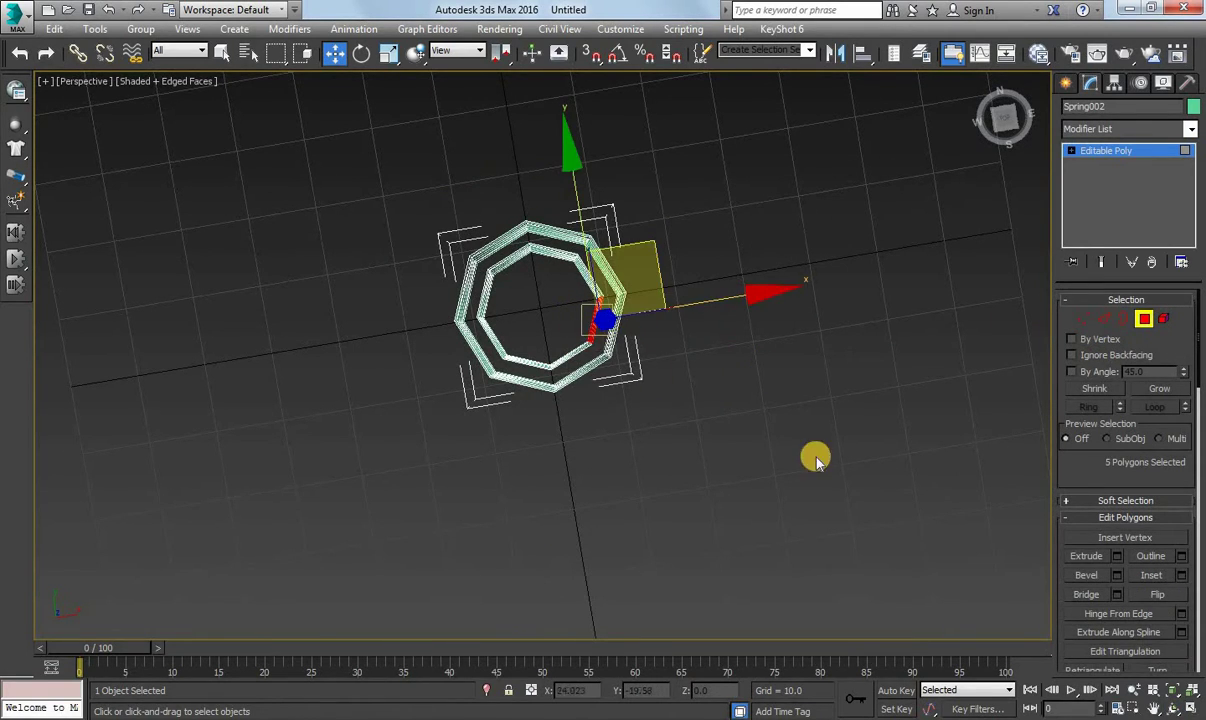
click(1163, 319)
click(569, 366)
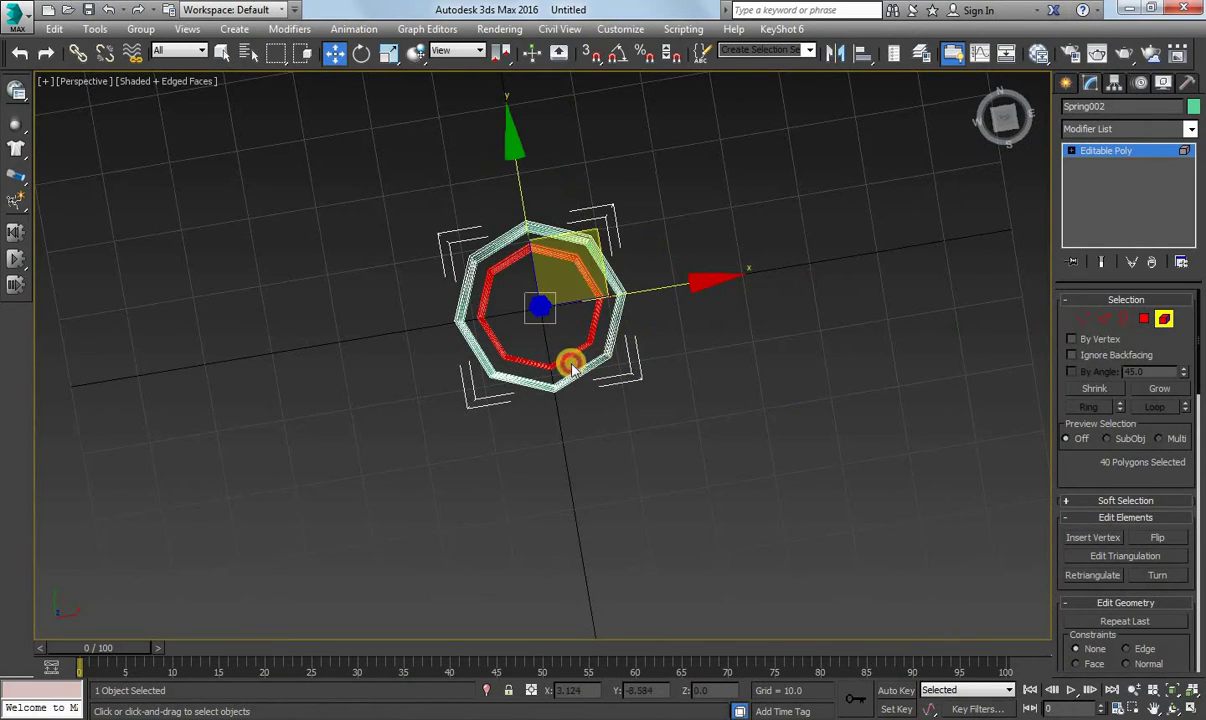
click(675, 402)
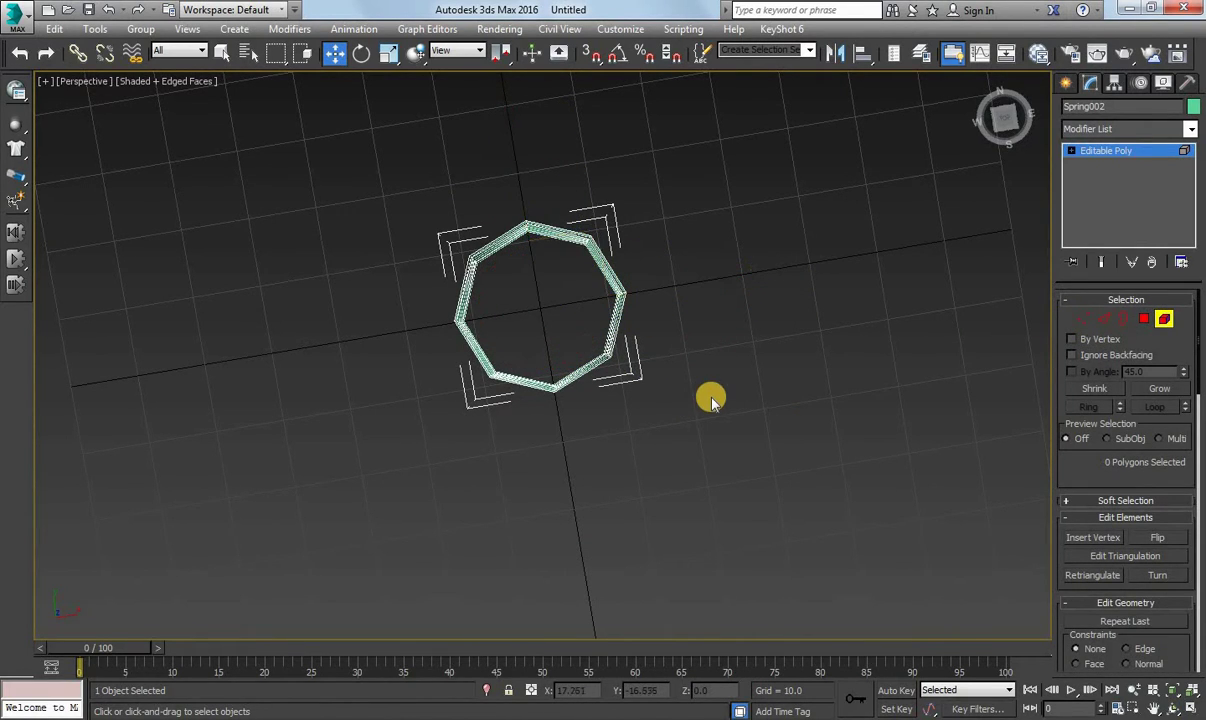
alt+middle_drag(975, 77, 1065, 85)
click(1065, 85)
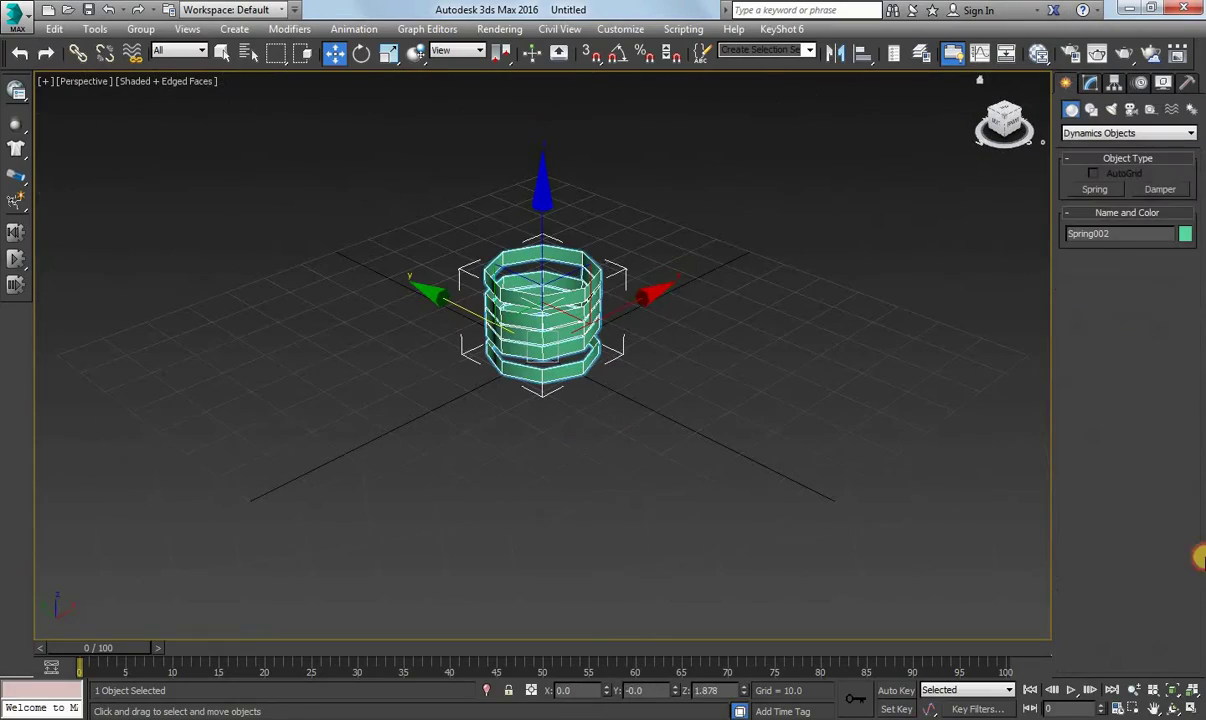
Frame and orbit the view to look into the spring's inner band gap.
click(1190, 685)
click(1172, 708)
mouse_move(861, 518)
mouse_down()
mouse_move(501, 329)
mouse_move(369, 313)
mouse_move(219, 332)
mouse_move(132, 350)
mouse_move(51, 388)
mouse_move(67, 401)
mouse_move(169, 401)
mouse_move(425, 363)
mouse_move(611, 355)
mouse_move(555, 233)
mouse_up()
scroll(555, 233, up, 5)
drag(565, 355, 560, 237)
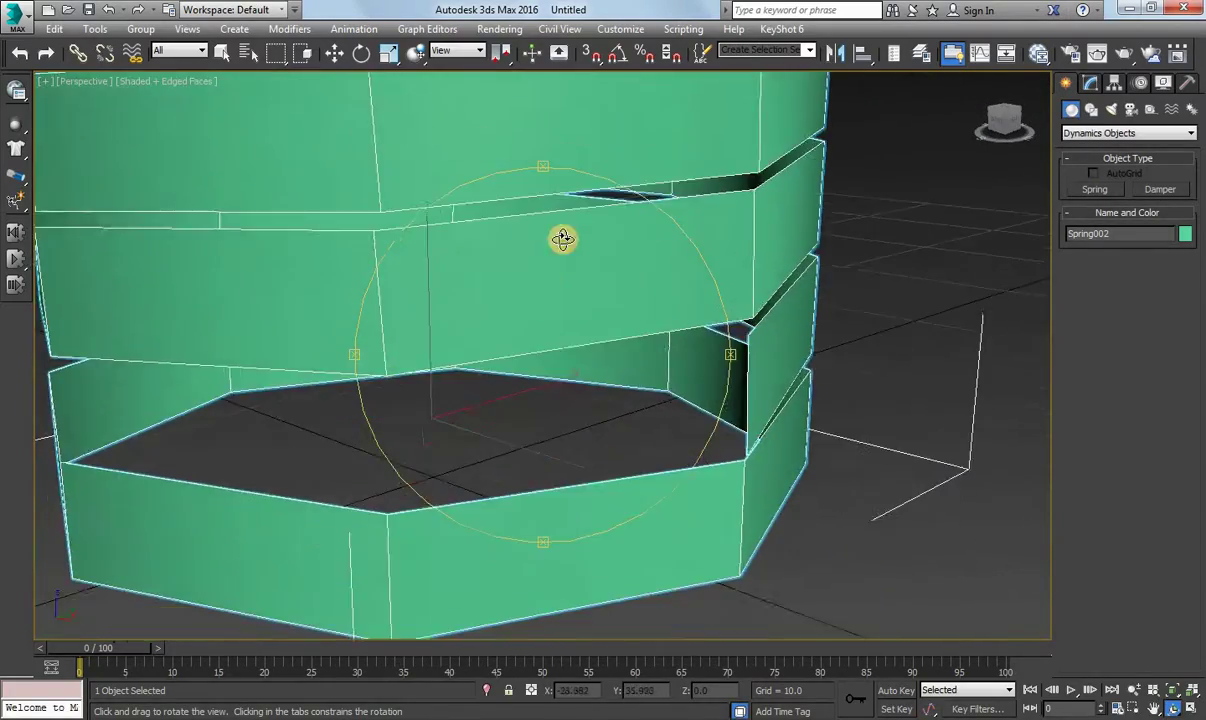
scroll(560, 237, up, 3)
mouse_move(530, 351)
mouse_down()
mouse_move(542, 344)
mouse_move(530, 353)
mouse_up()
key(w)
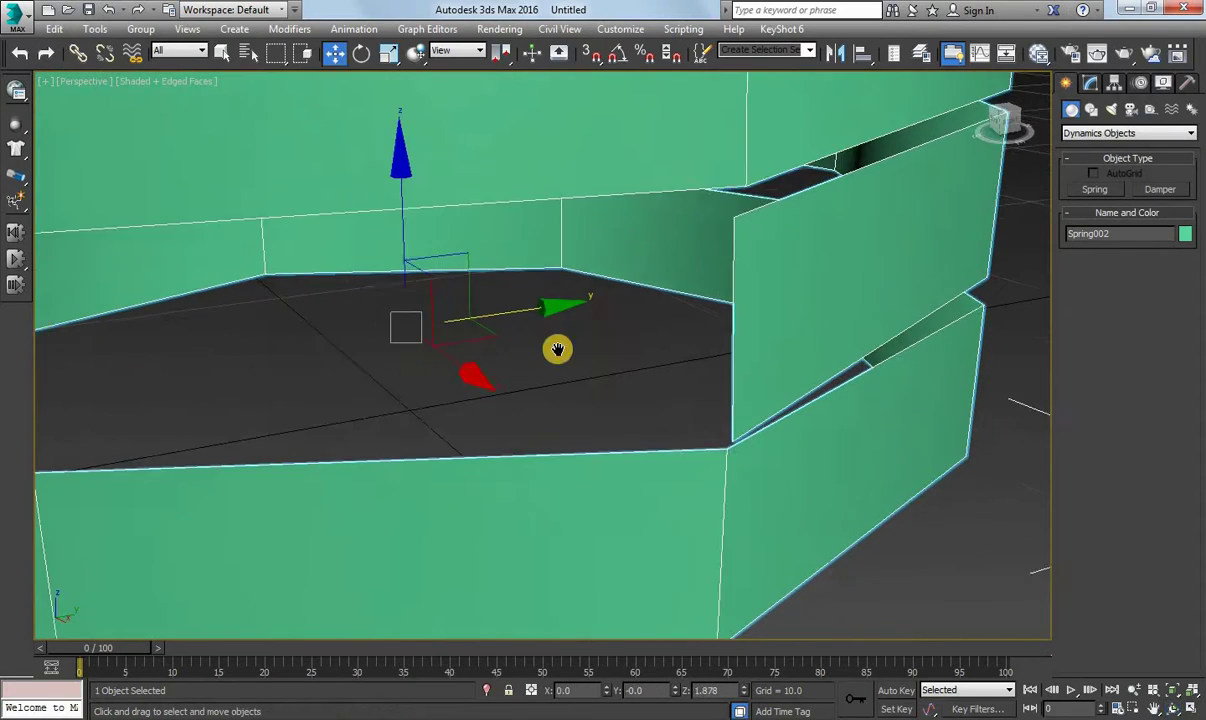
alt+middle_drag(560, 347, 543, 330)
Enter Vertex mode on the spring's Editable Poly and toggle Target Weld on and off.
click(1089, 83)
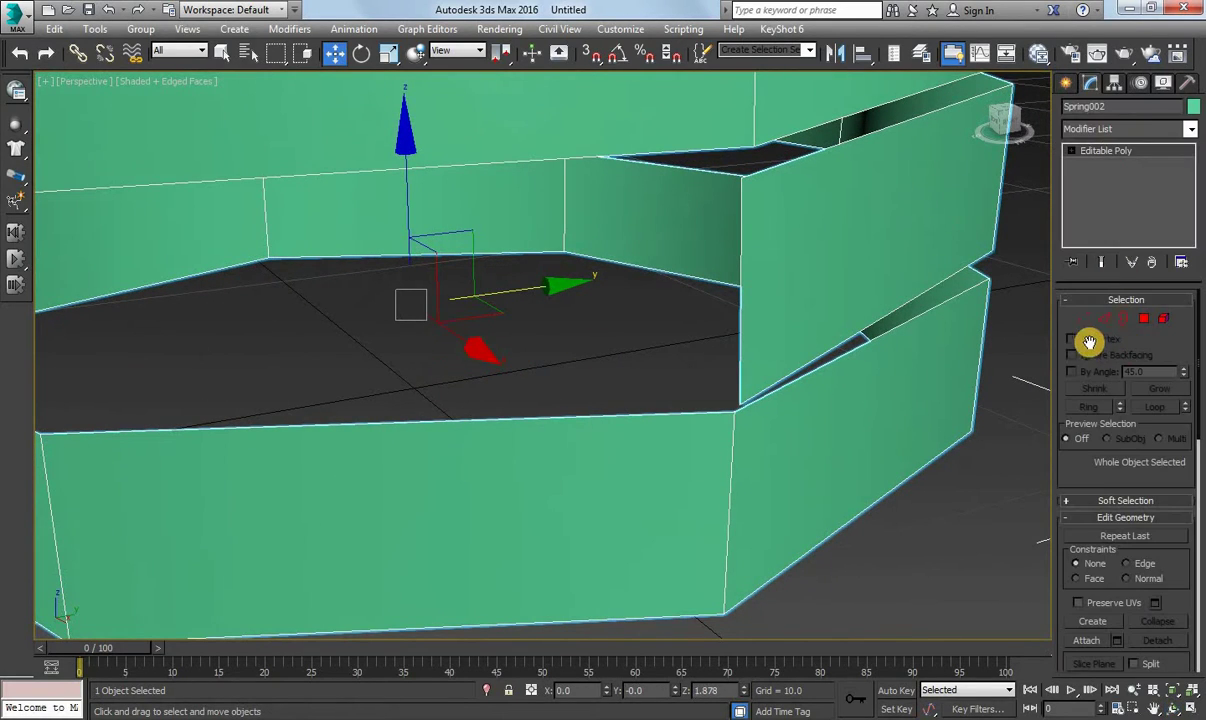
click(1085, 318)
drag(1184, 364, 1184, 197)
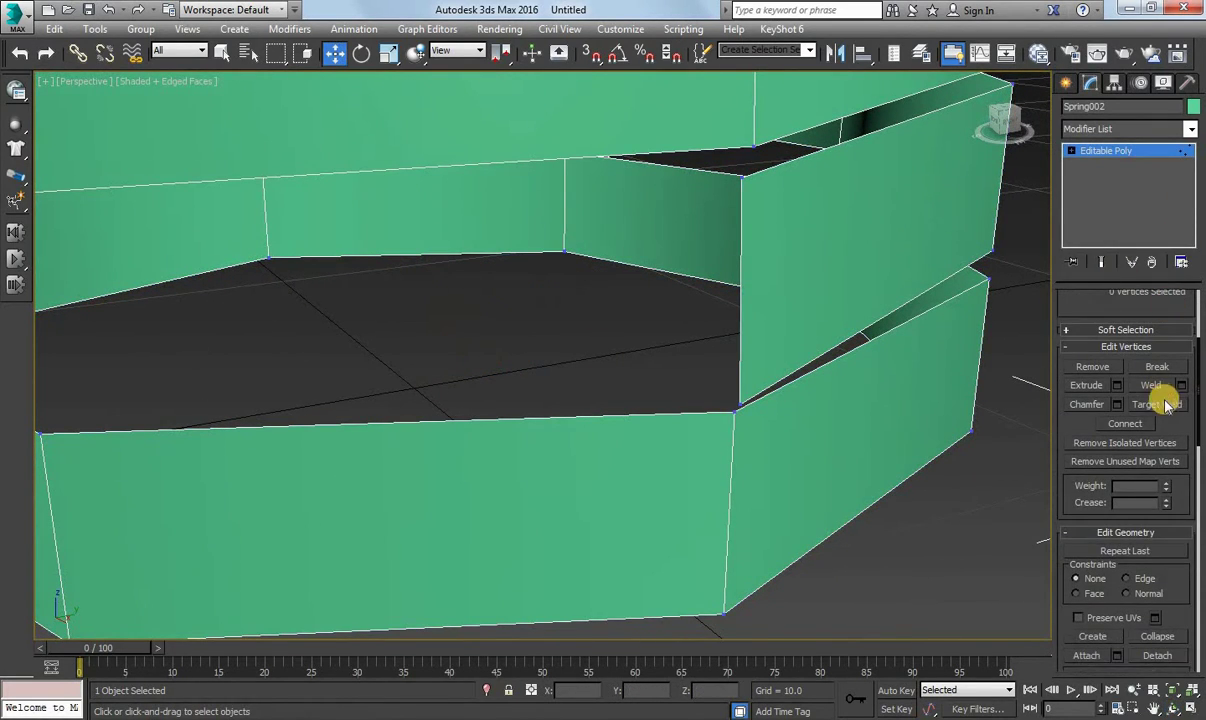
click(1157, 404)
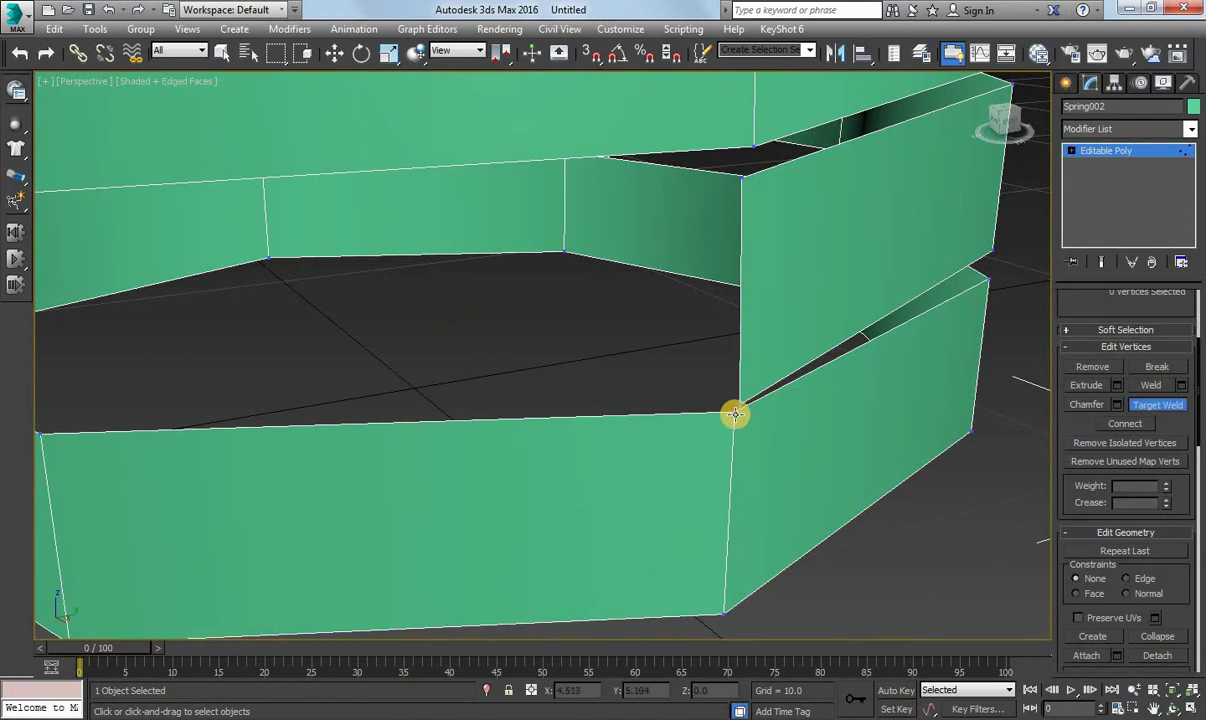
scroll(700, 395, down, 3)
scroll(640, 355, down, 2)
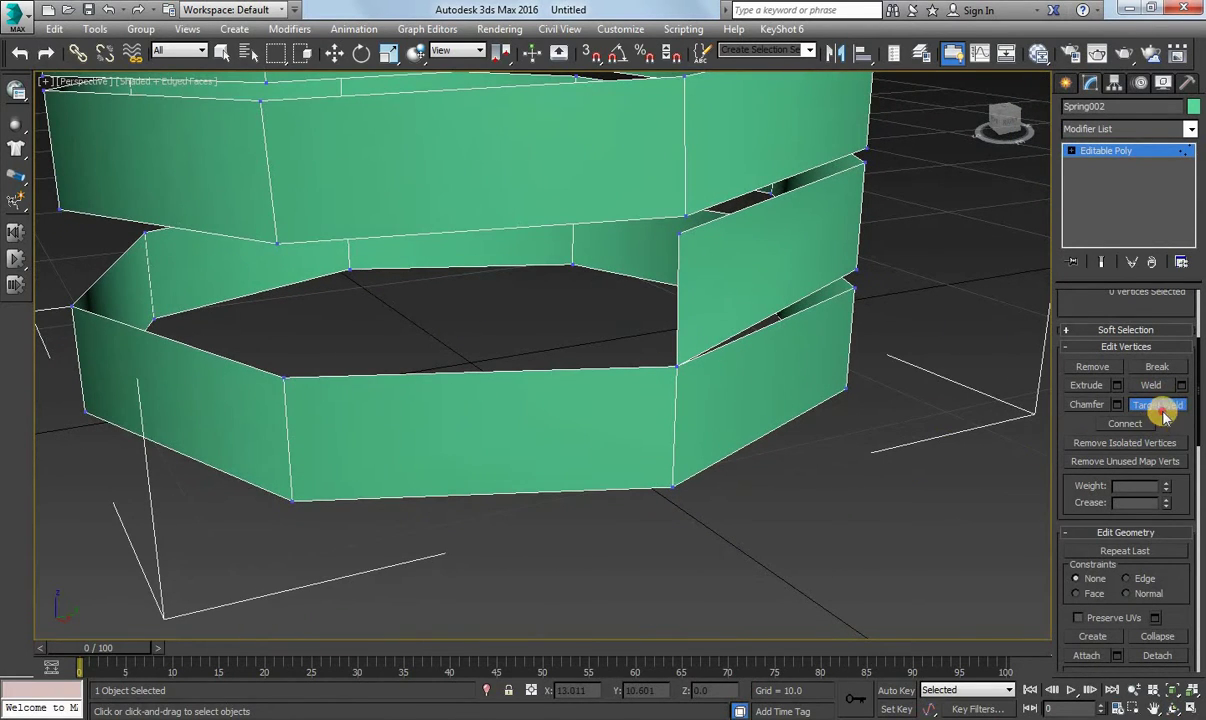
click(1163, 416)
drag(1100, 280, 1110, 450)
In Edge mode, raise the loose edge at the band gap up along Z.
click(1103, 319)
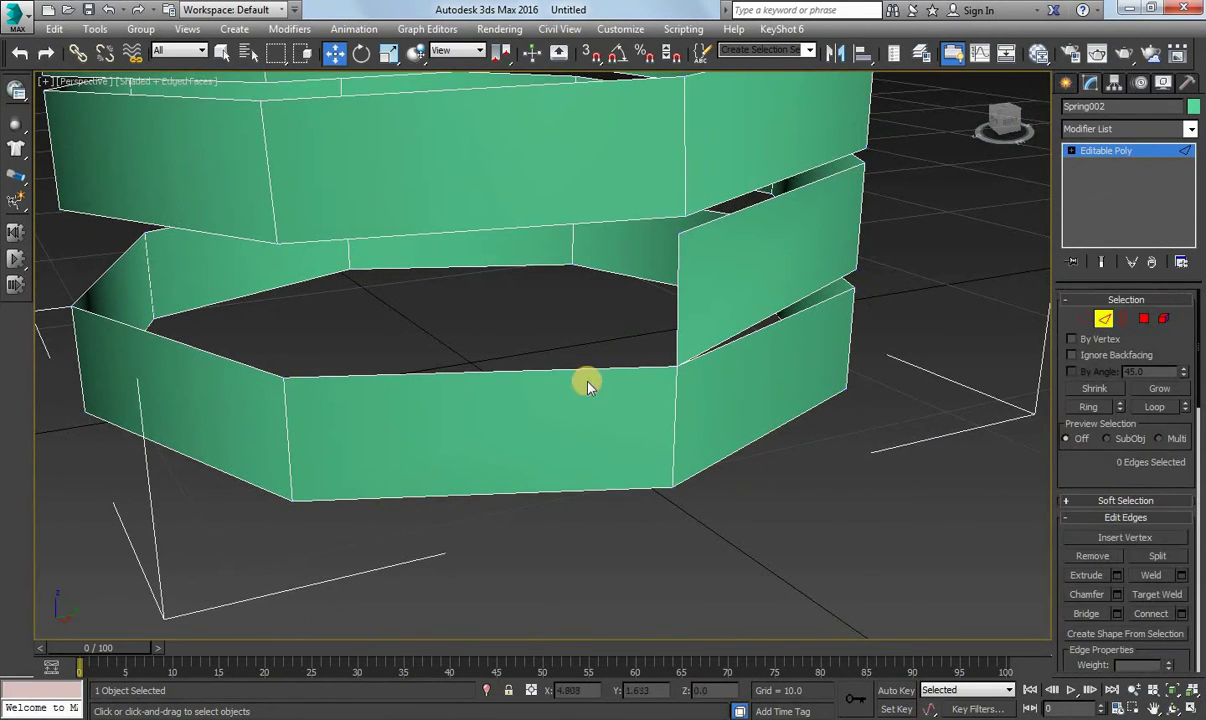
click(590, 369)
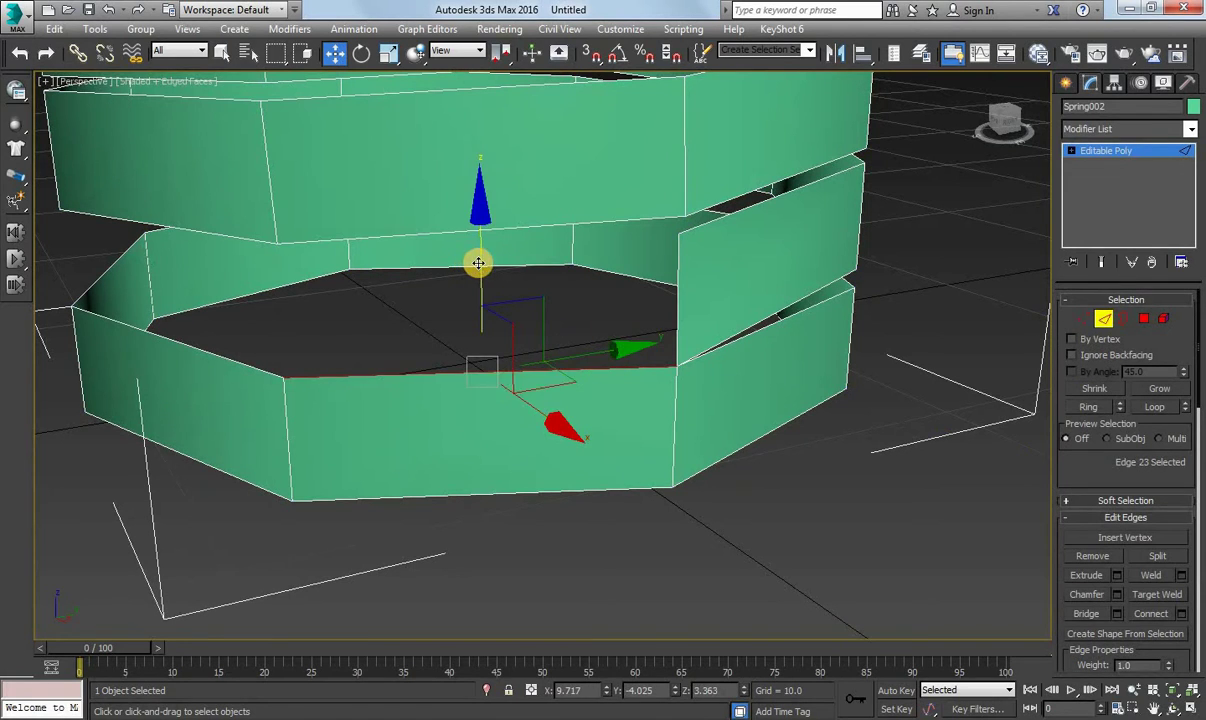
drag(479, 261, 467, 130)
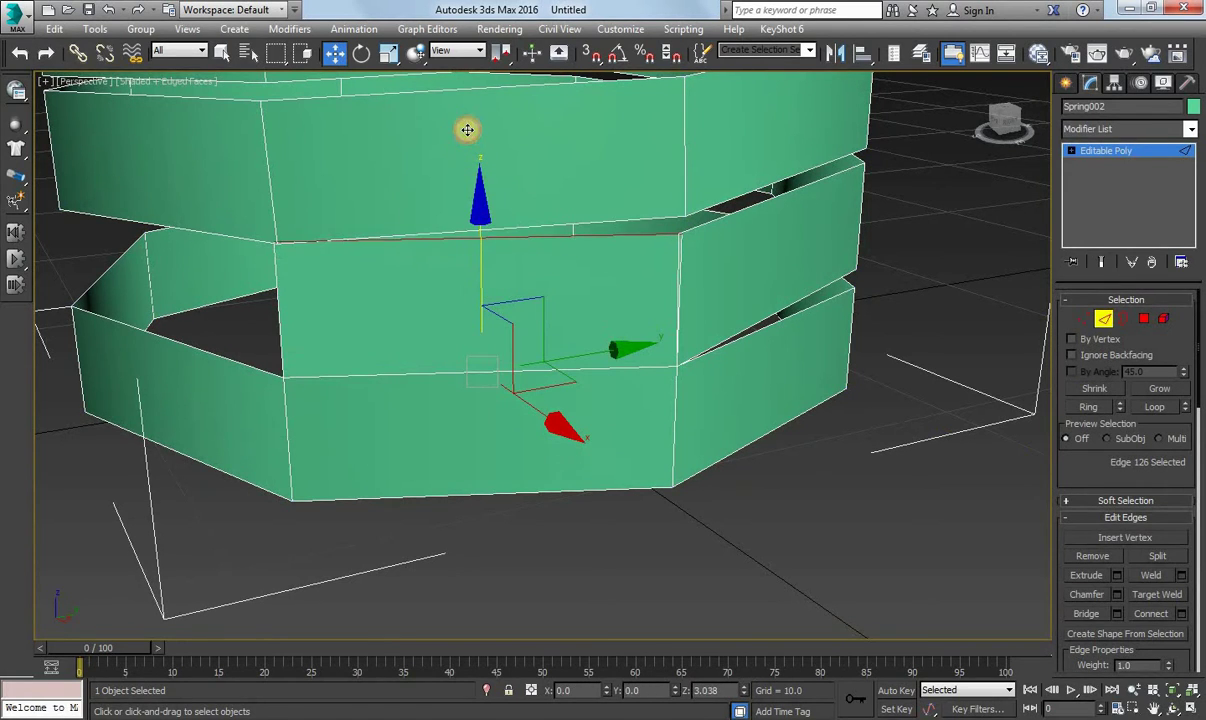
scroll(684, 304, up, 2)
scroll(684, 304, up, 3)
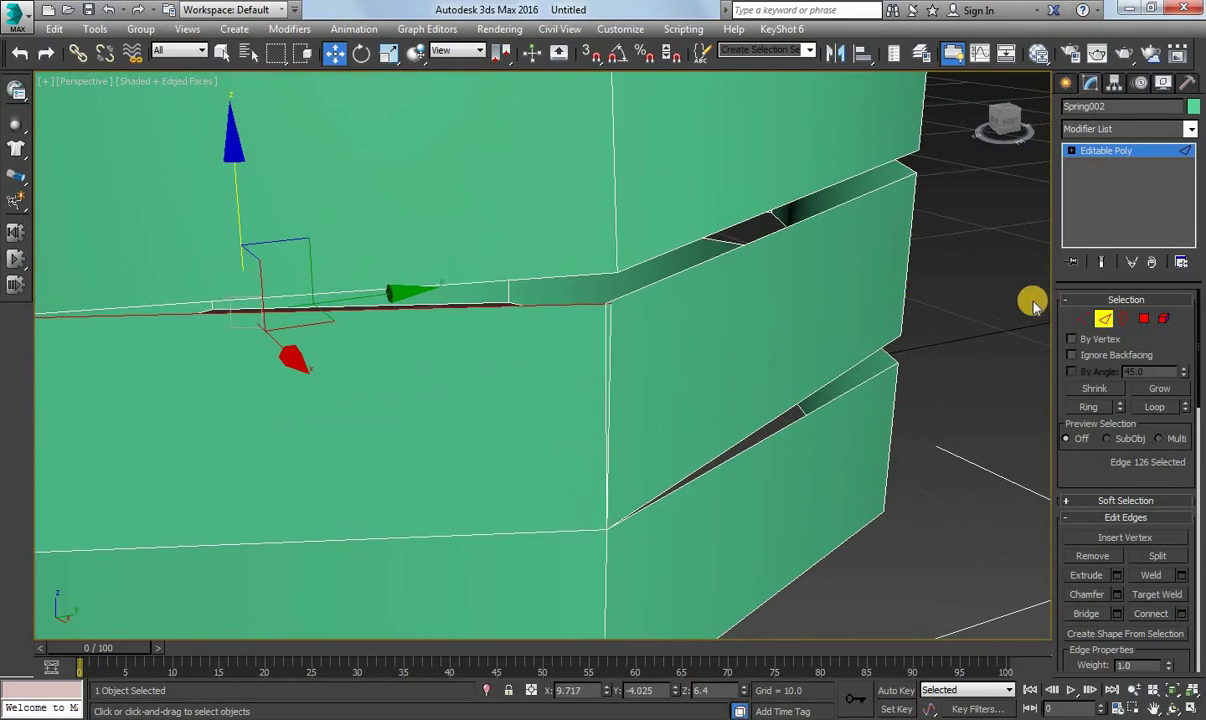
Target Weld the stray vertices onto their neighbouring band corners, closing the hole.
click(1083, 318)
drag(1140, 470, 1138, 343)
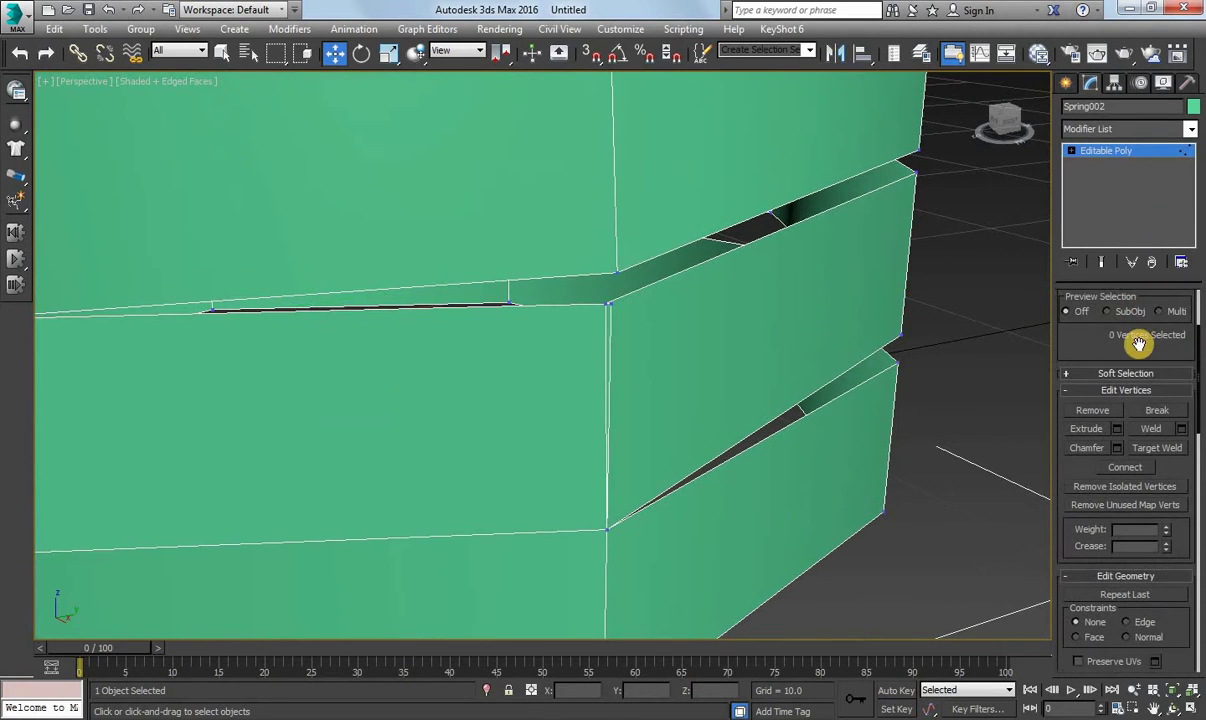
click(1157, 448)
click(605, 305)
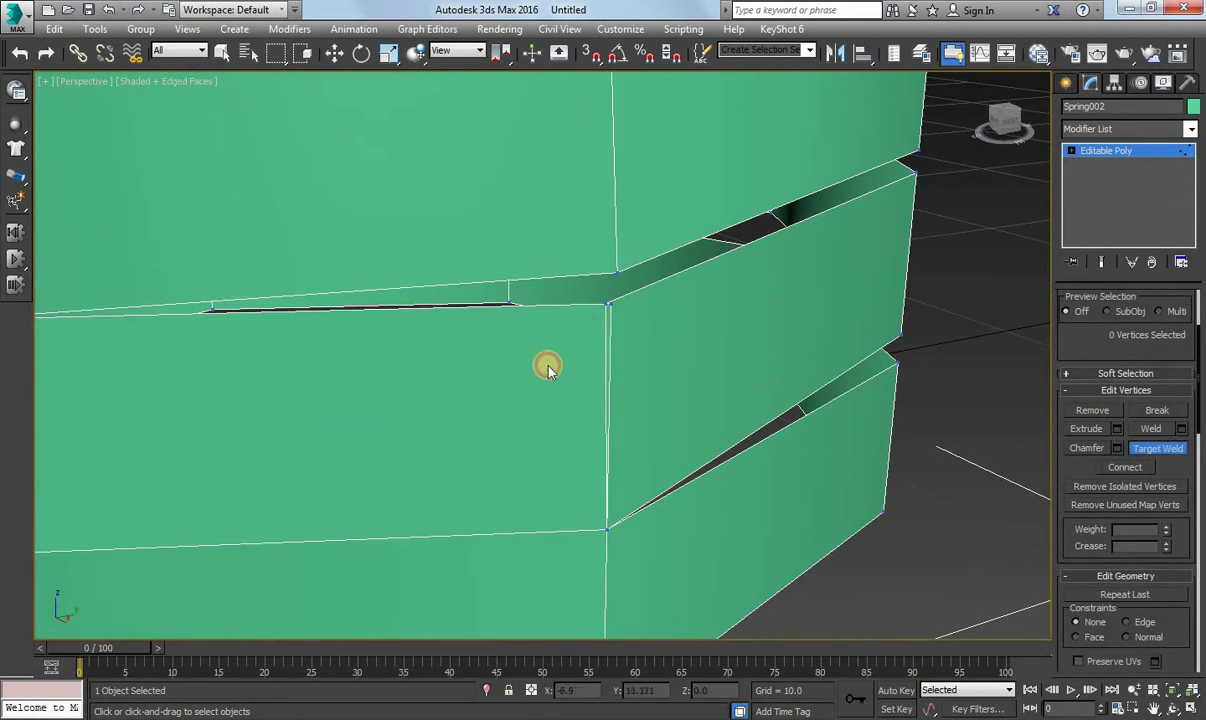
scroll(612, 305, down, 5)
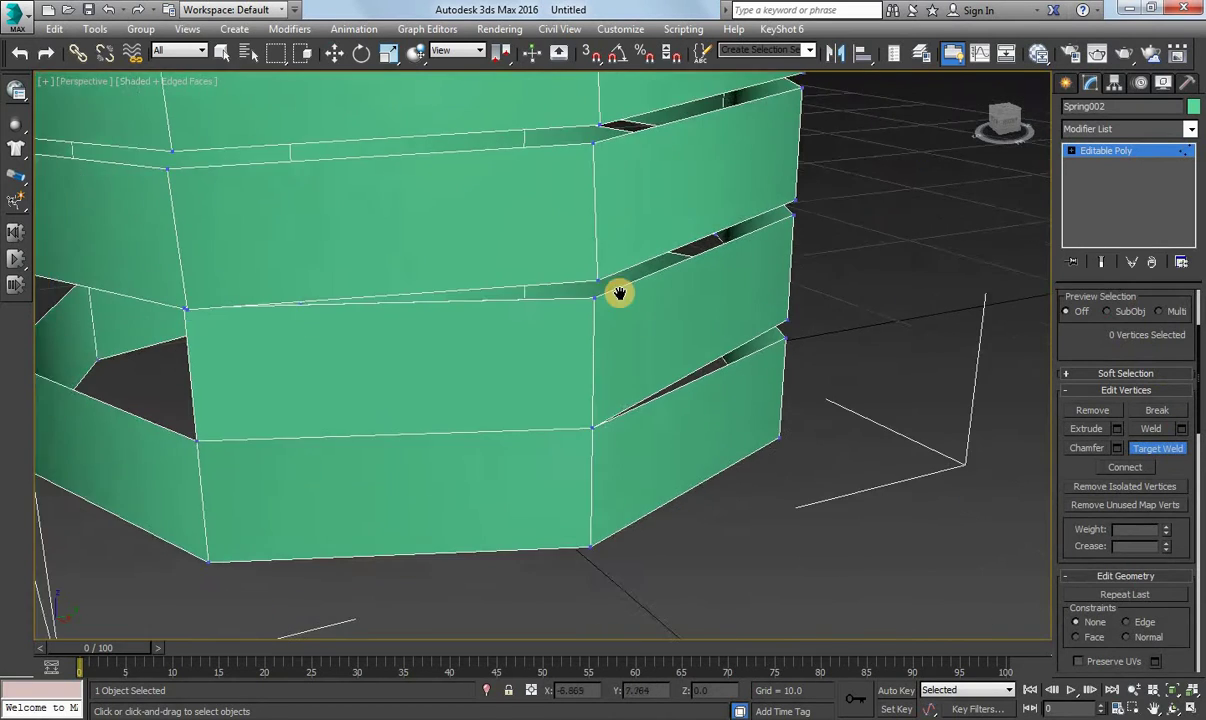
scroll(619, 291, up, 2)
scroll(587, 299, up, 5)
middle_drag(616, 295, 622, 291)
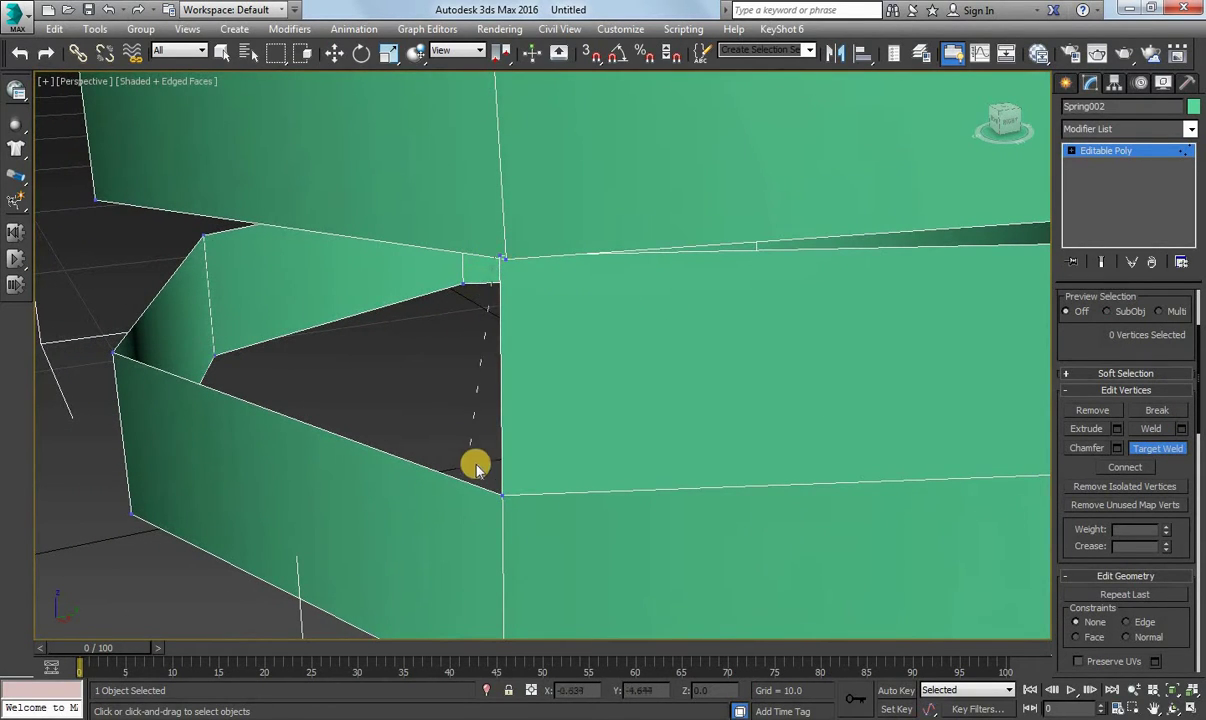
click(503, 494)
key(w)
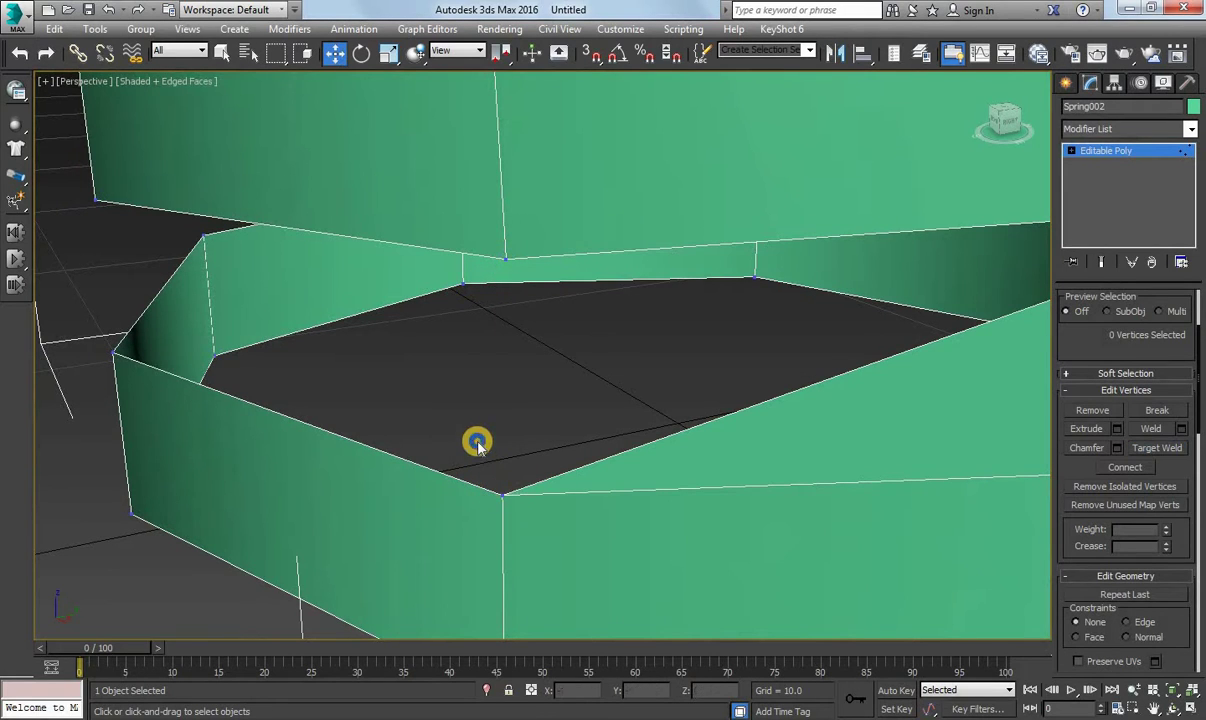
scroll(498, 425, down, 5)
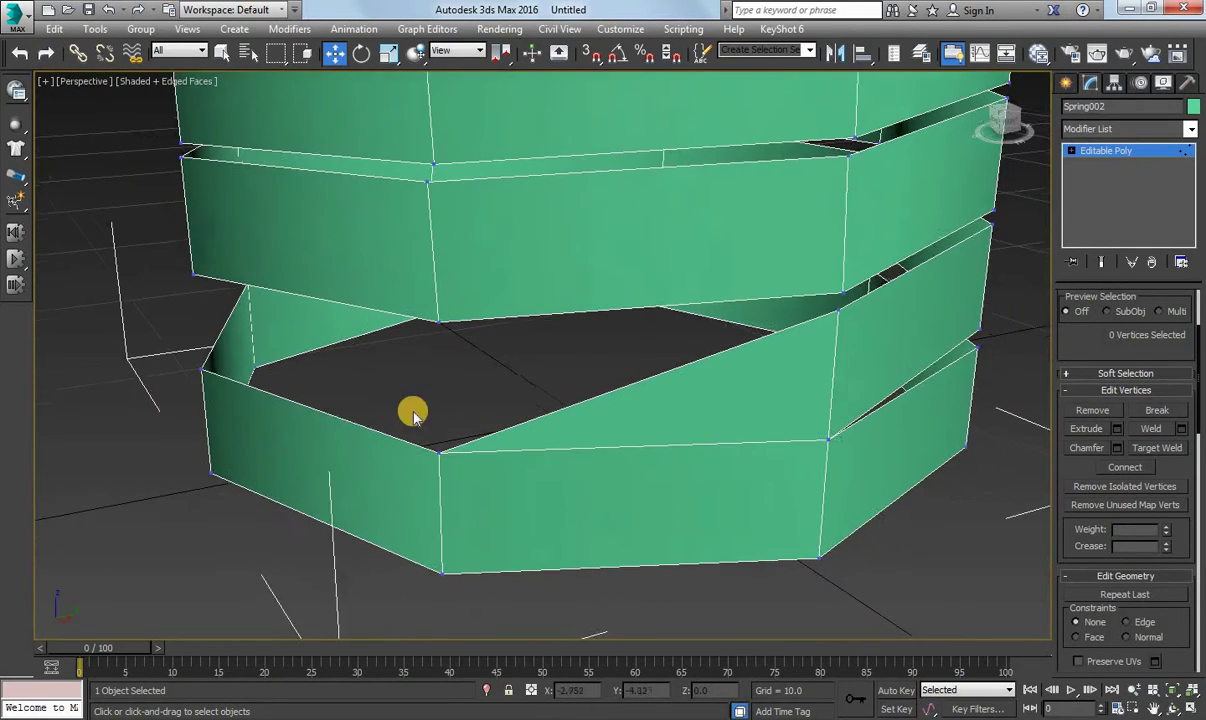
Orbit to a frontal view of the spring and toggle Target Weld again.
click(1175, 708)
mouse_move(614, 423)
mouse_down()
mouse_move(518, 455)
mouse_move(511, 393)
mouse_move(474, 302)
mouse_up()
scroll(484, 379, up, 5)
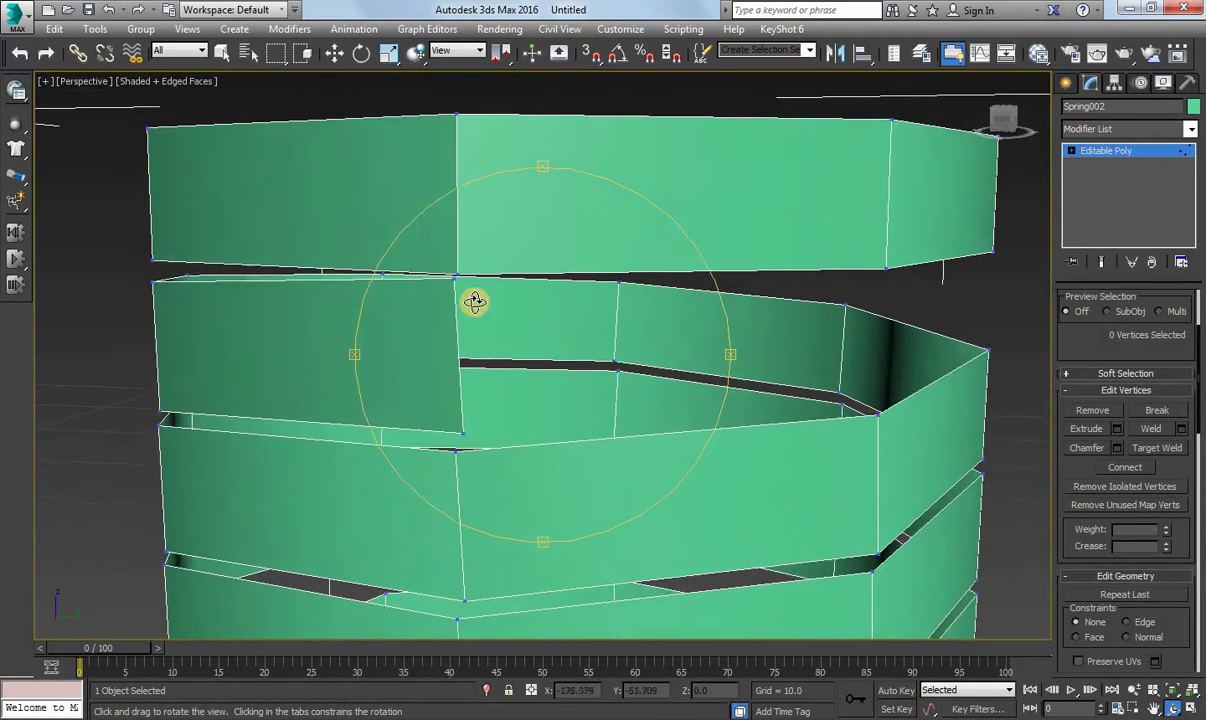
click(1157, 448)
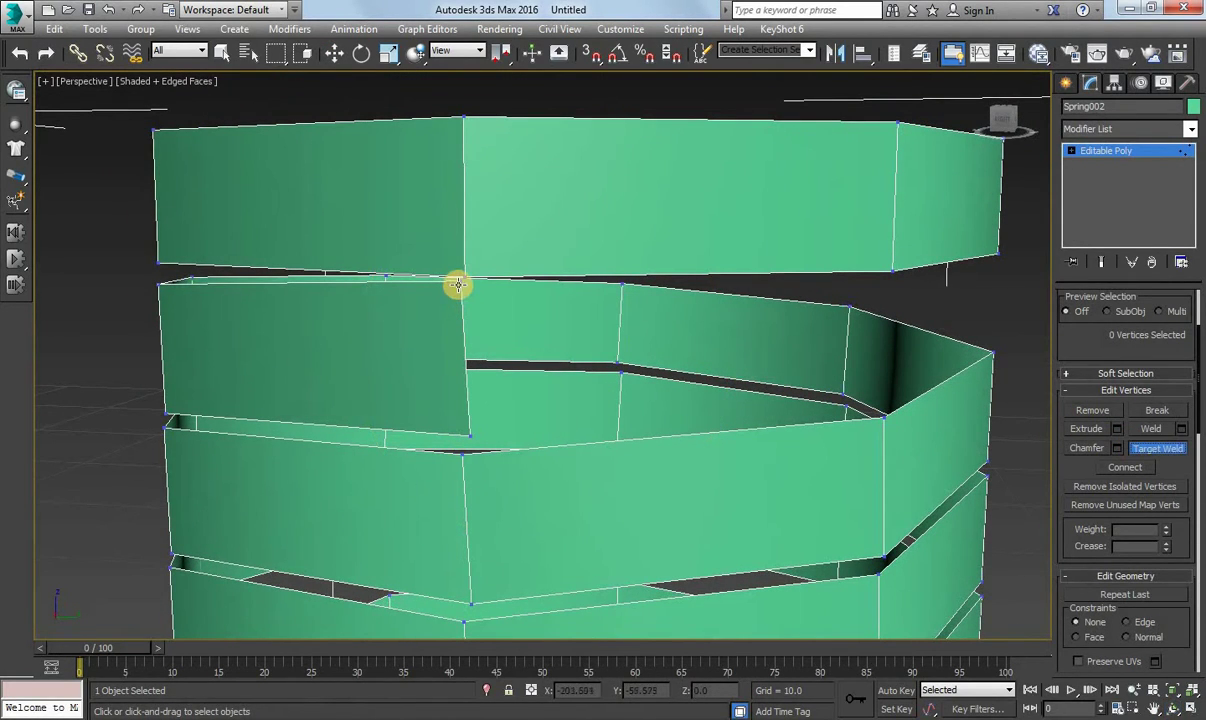
click(1150, 448)
scroll(1100, 376, up, 4)
Select an edge on the upper band and lower it slightly.
click(1103, 319)
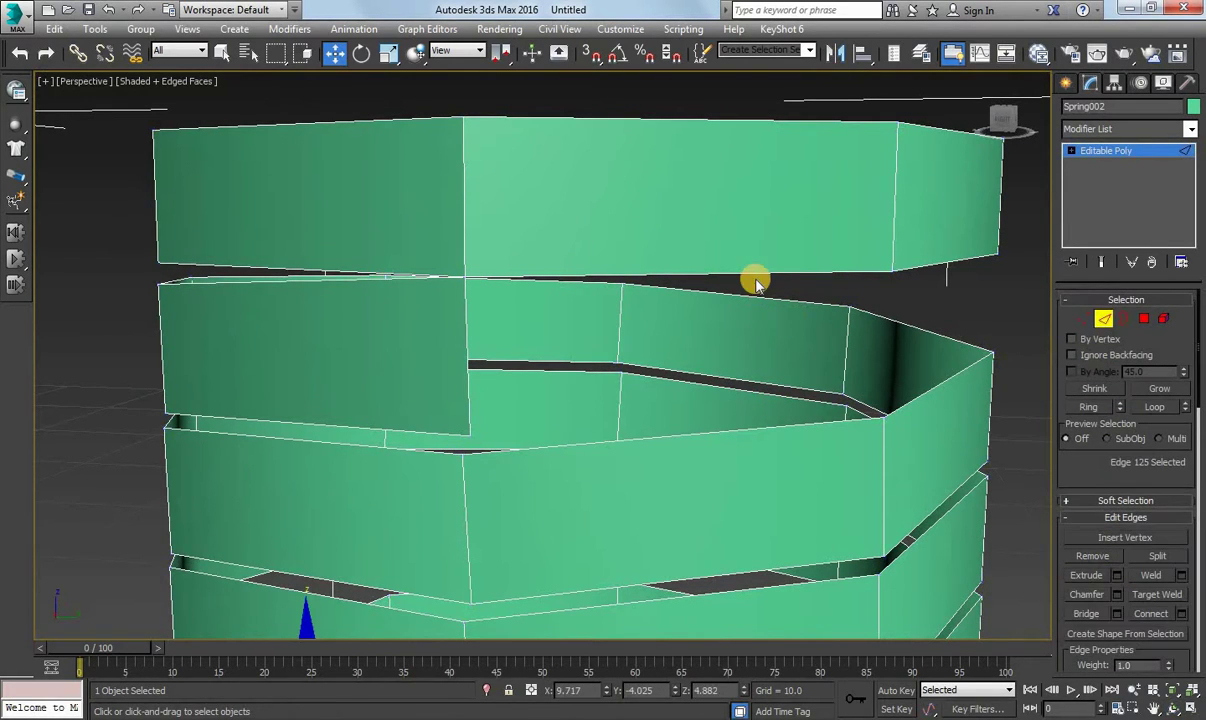
click(755, 277)
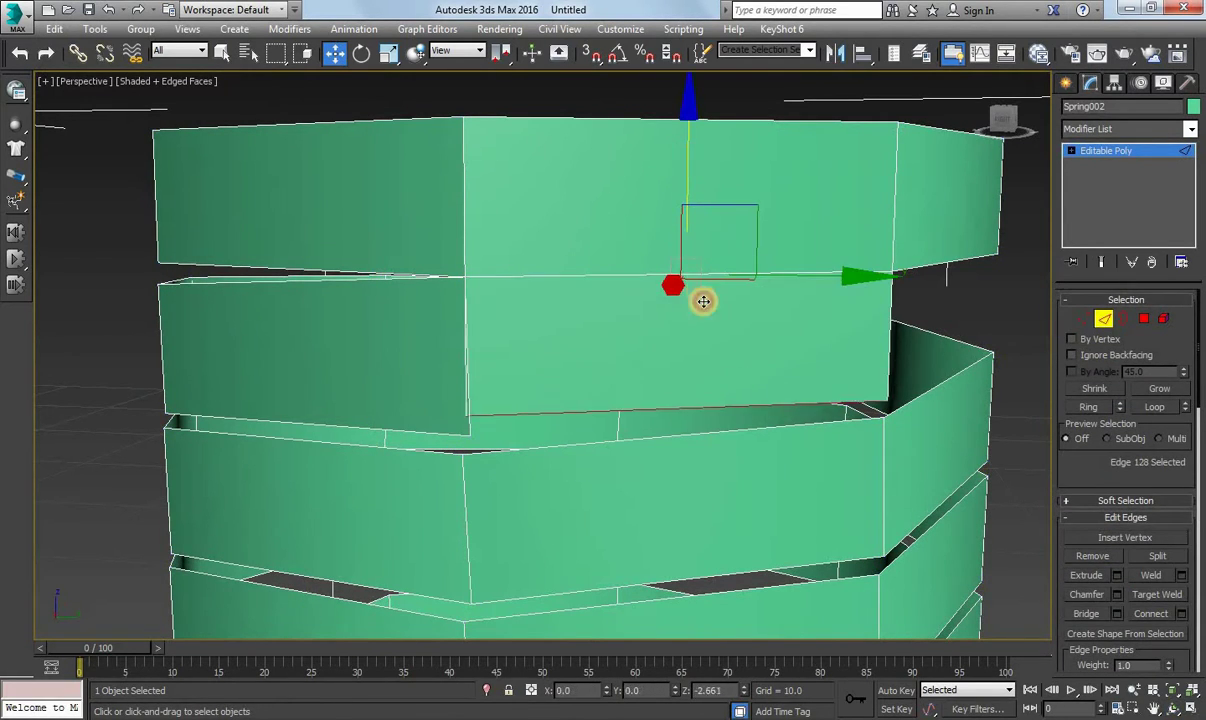
middle_drag(705, 303, 621, 387)
scroll(621, 387, up, 4)
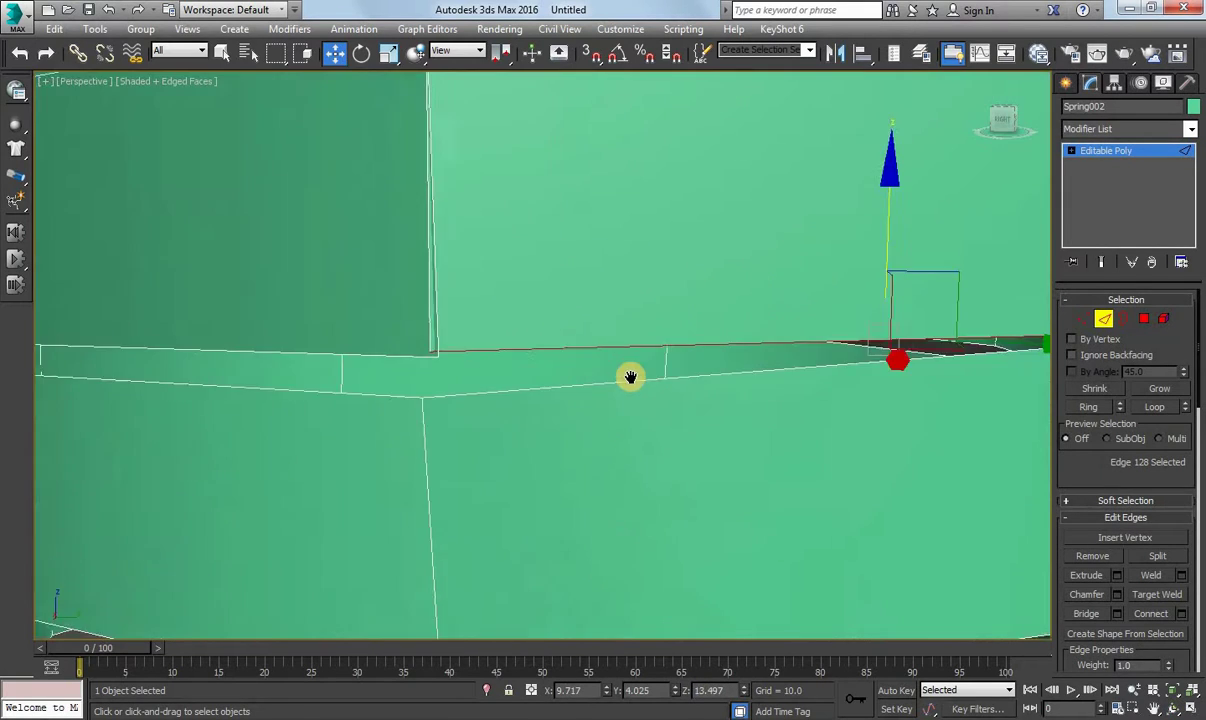
drag(837, 256, 838, 262)
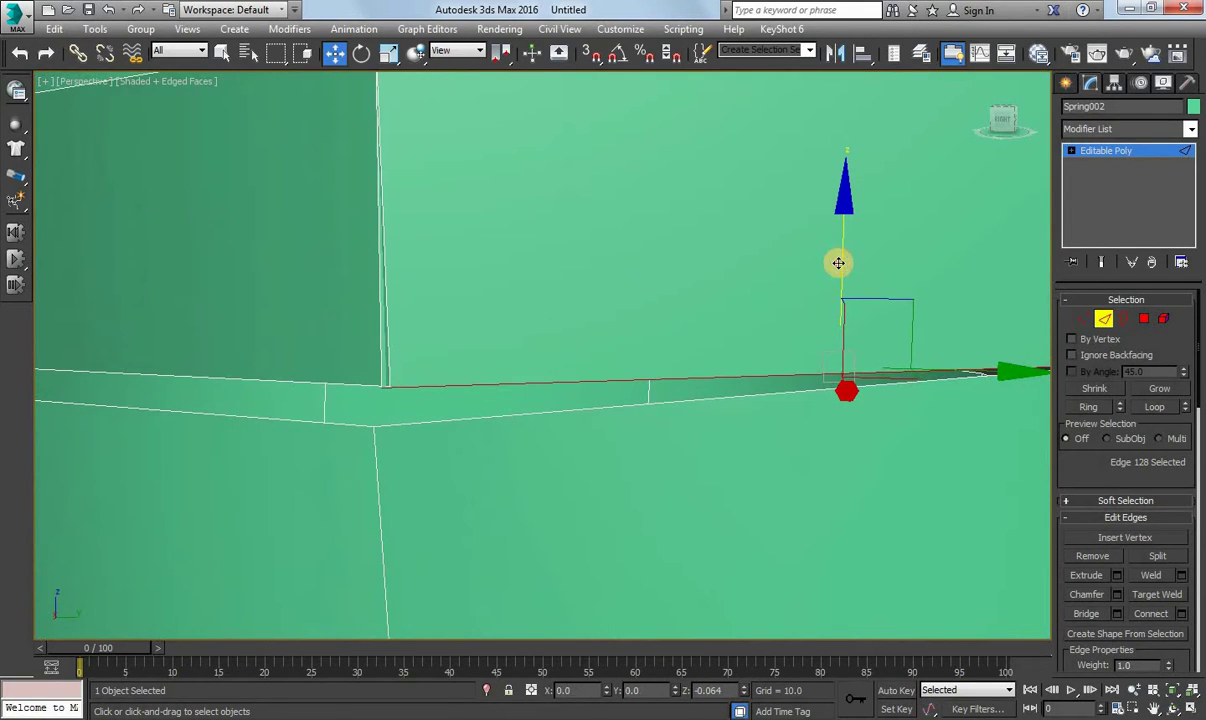
Target Weld the loose corner vertex onto the neighbouring band's corner vertex.
click(1084, 318)
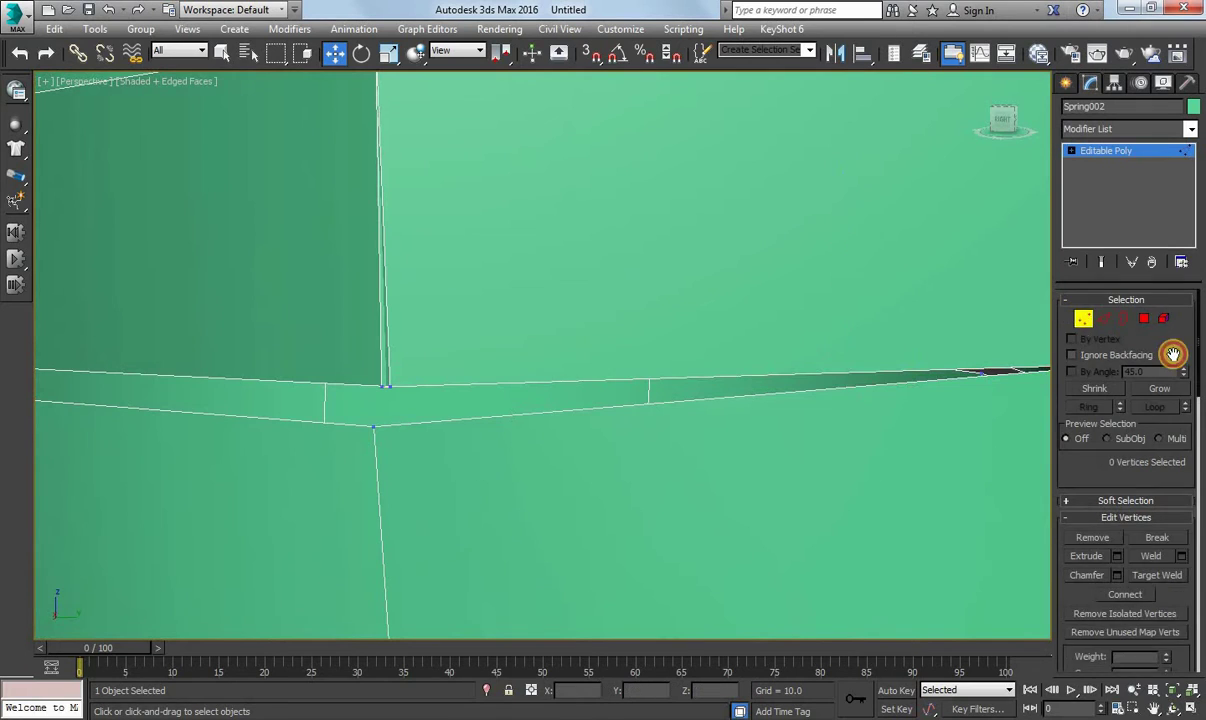
scroll(1171, 390, down, 3)
click(1155, 464)
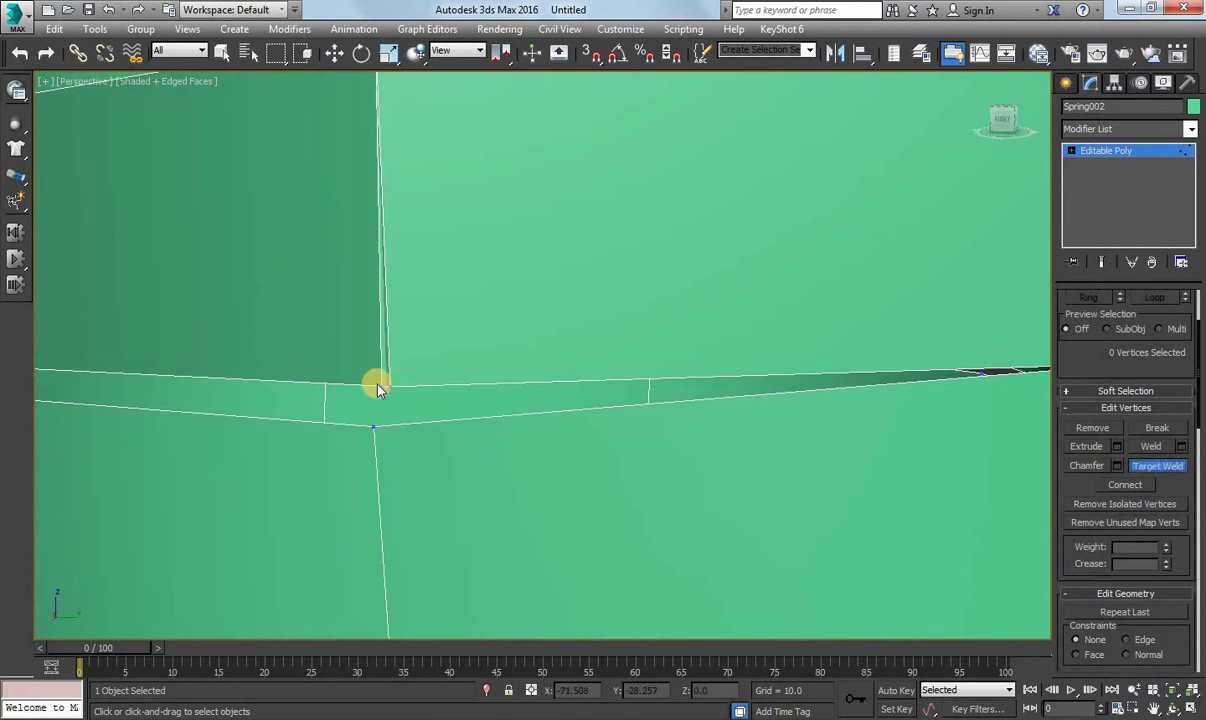
scroll(389, 387, down, 3)
scroll(563, 350, up, 4)
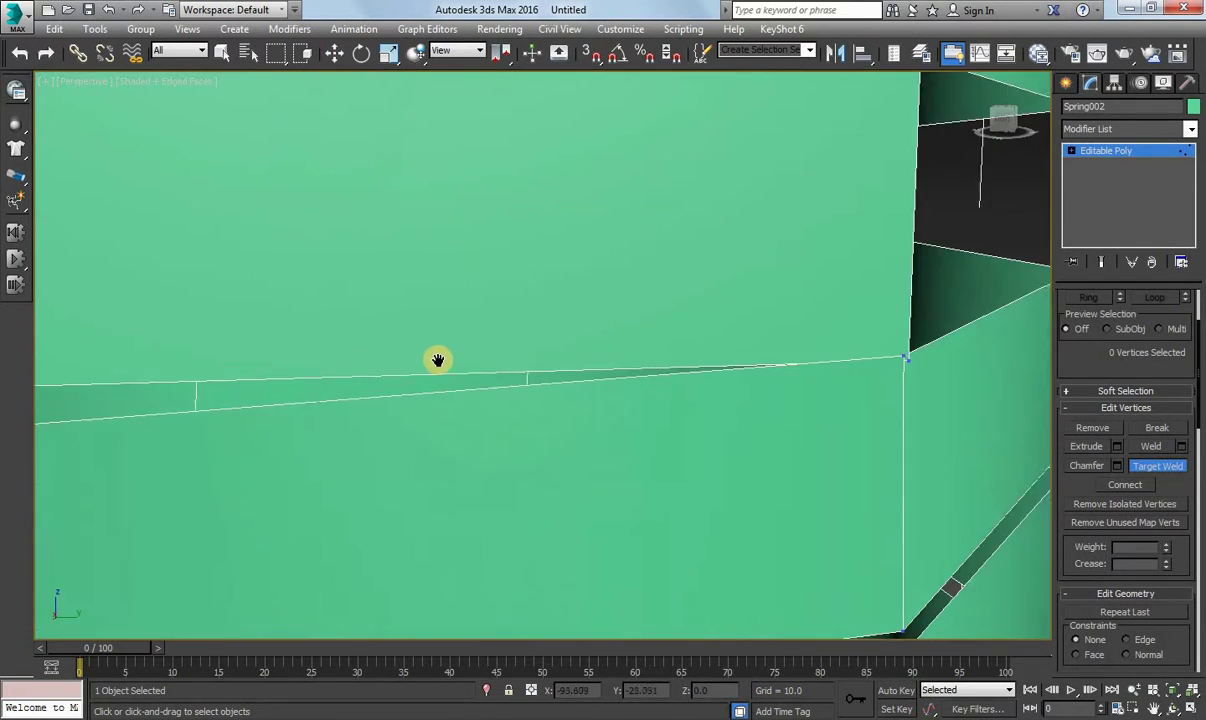
scroll(436, 358, down, 1)
scroll(358, 371, up, 2)
middle_drag(713, 415, 670, 470)
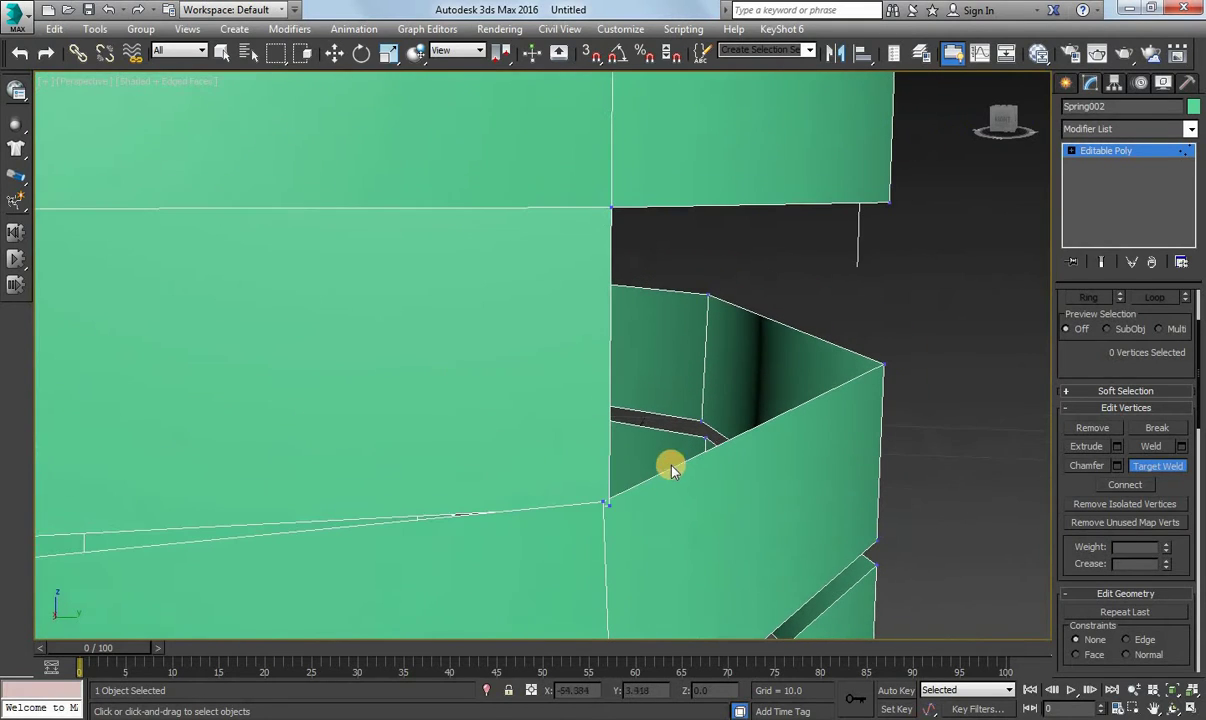
click(612, 206)
scroll(573, 317, down, 2)
key(w)
scroll(613, 250, down, 3)
scroll(613, 250, down, 3)
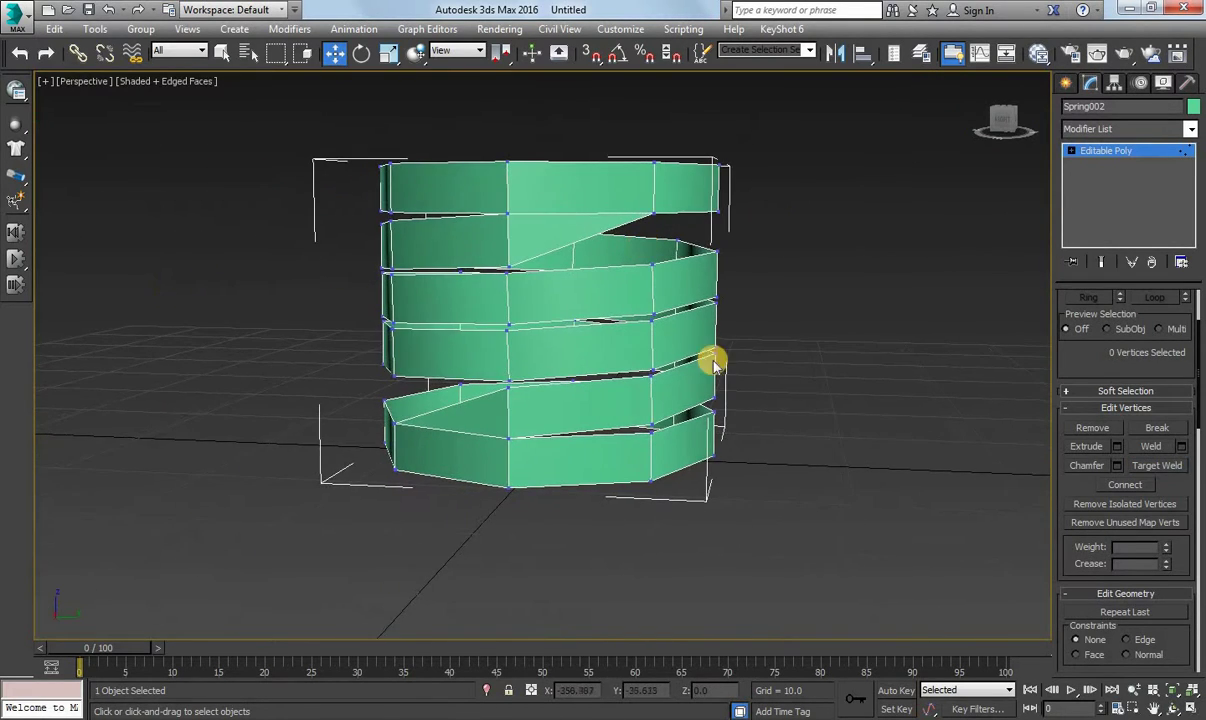
Orbit to the gap and select the edges on either side of it in Edge mode.
click(1177, 708)
drag(603, 385, 700, 378)
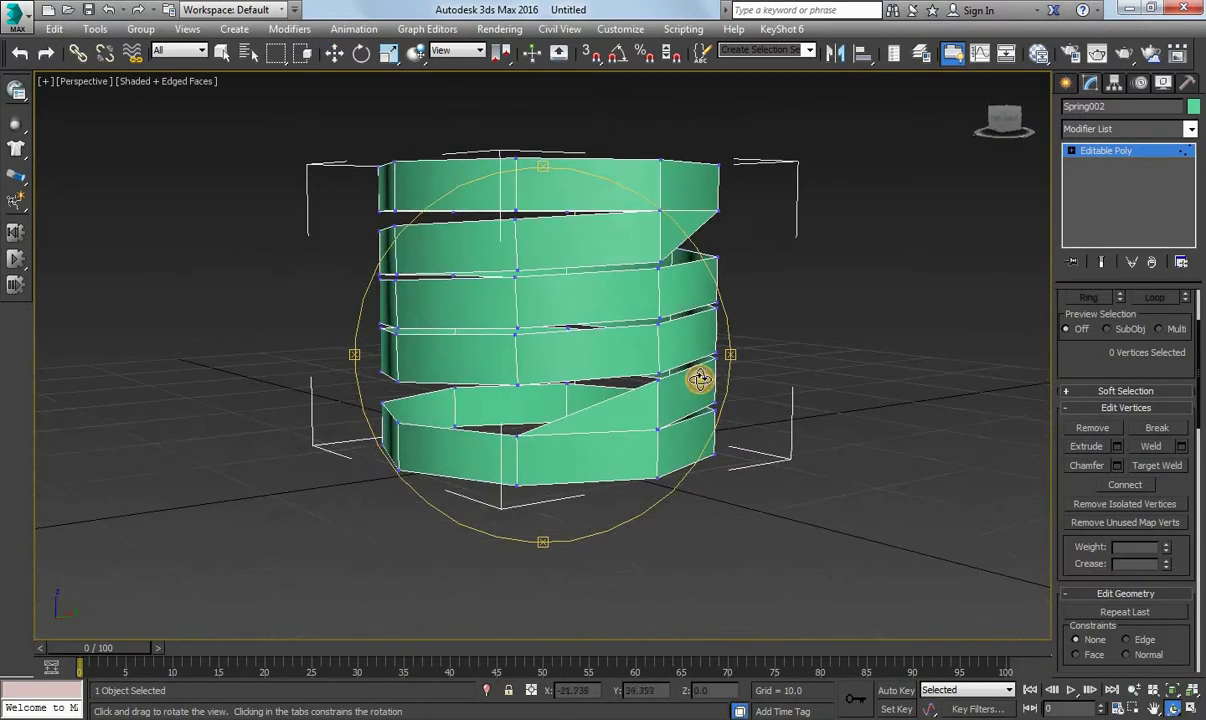
scroll(654, 318, up, 2)
scroll(697, 339, up, 2)
scroll(640, 385, up, 2)
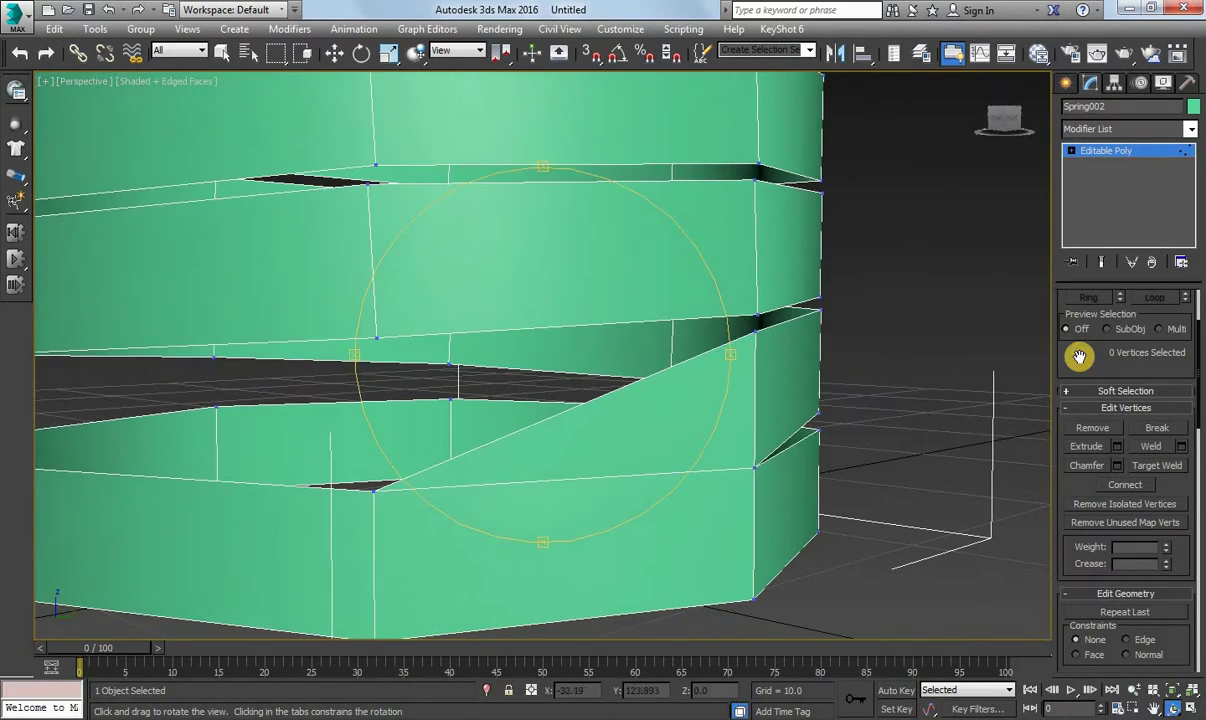
scroll(1079, 356, up, 3)
click(1103, 318)
click(616, 369)
key(w)
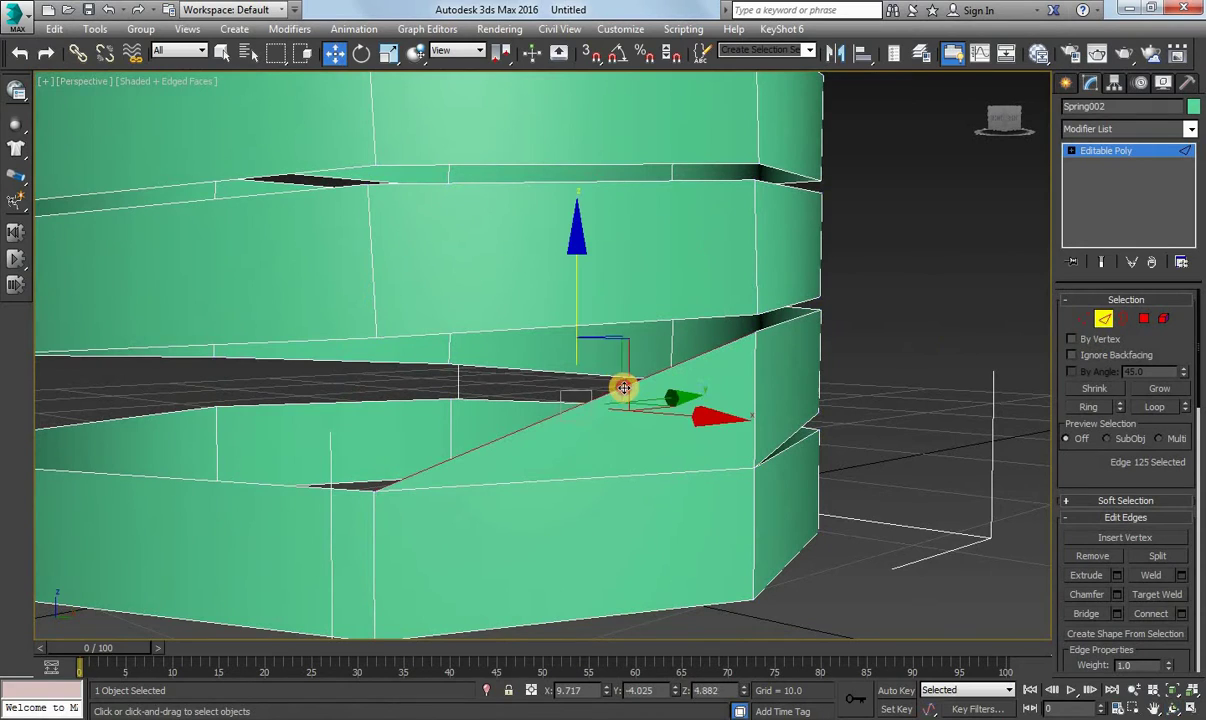
ctrl+click(697, 358)
scroll(1034, 420, down, 2)
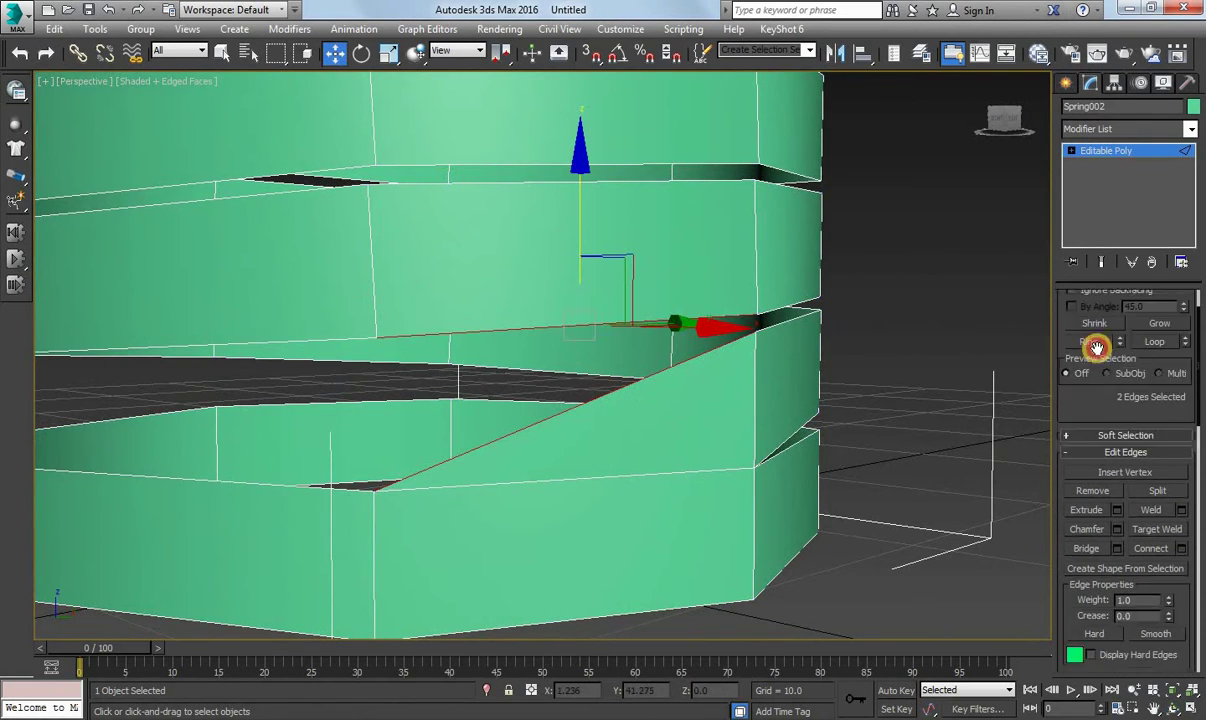
scroll(1018, 345, down, 1)
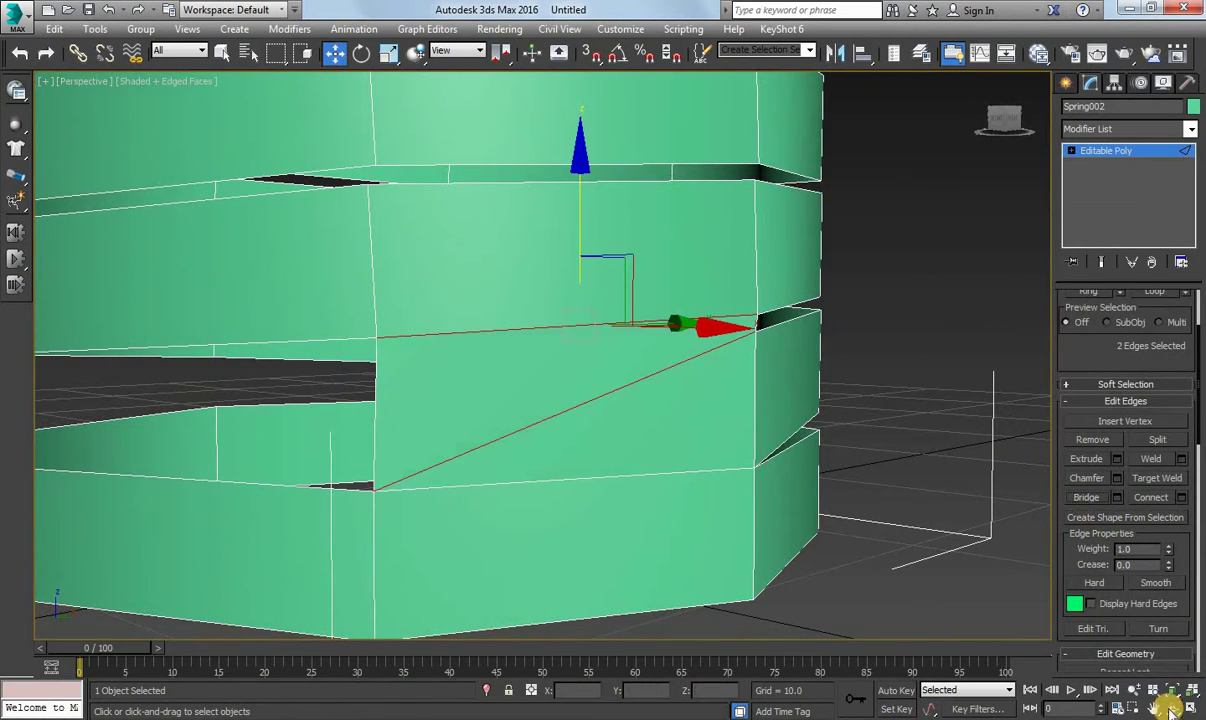
Bridge the gap's lower and upper rim edges, then clear the selection.
mouse_move(735, 466)
alt+middle_down()
mouse_move(597, 458)
mouse_move(409, 418)
mouse_move(617, 334)
alt+middle_up()
click(619, 334)
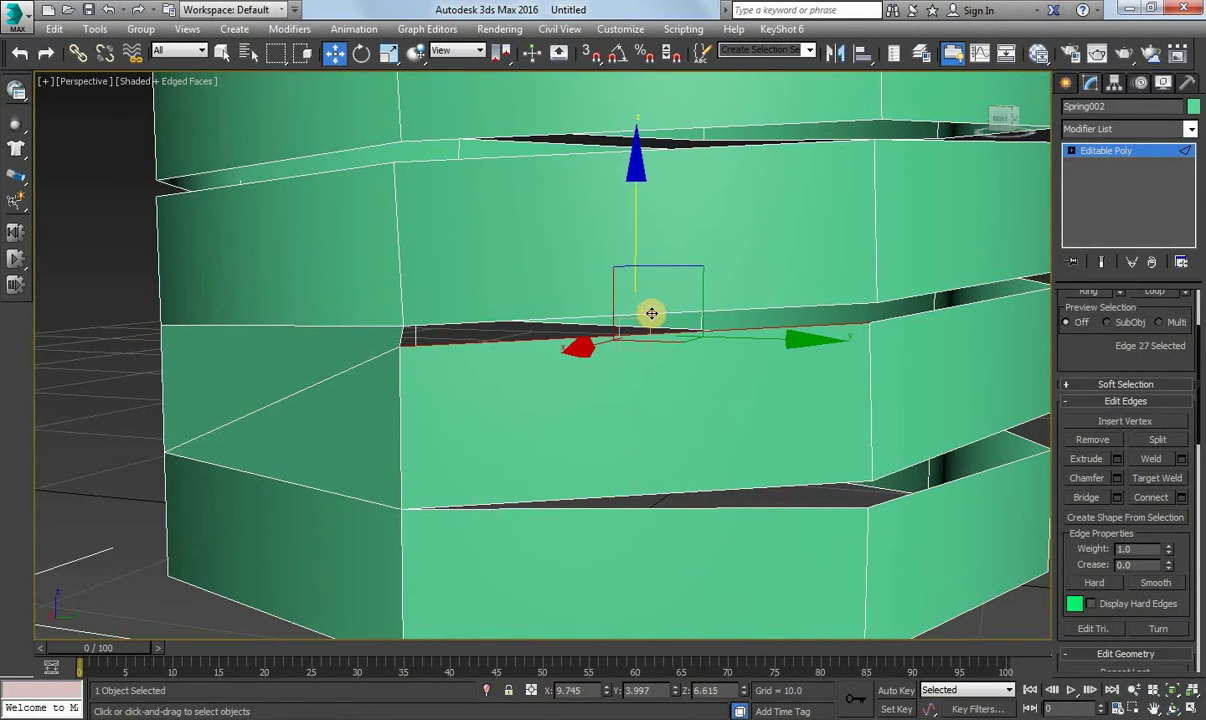
ctrl+click(651, 314)
click(1090, 502)
scroll(807, 463, down, 4)
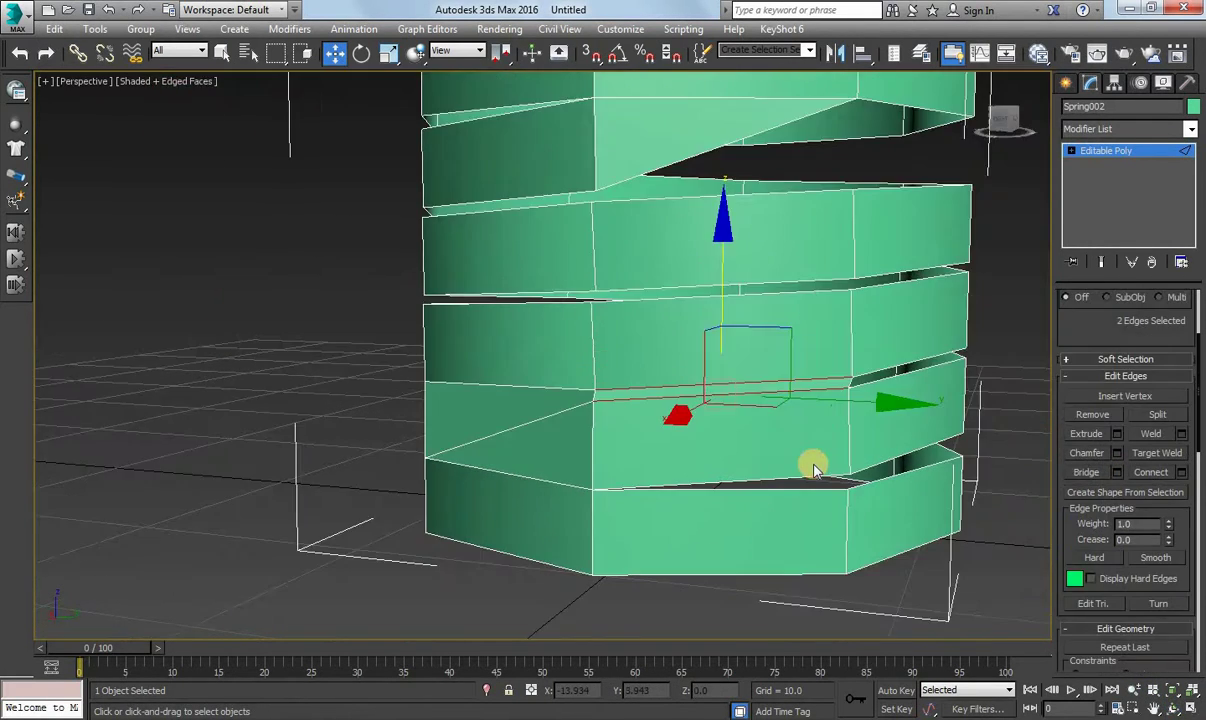
alt+middle_drag(807, 463, 560, 410)
click(501, 399)
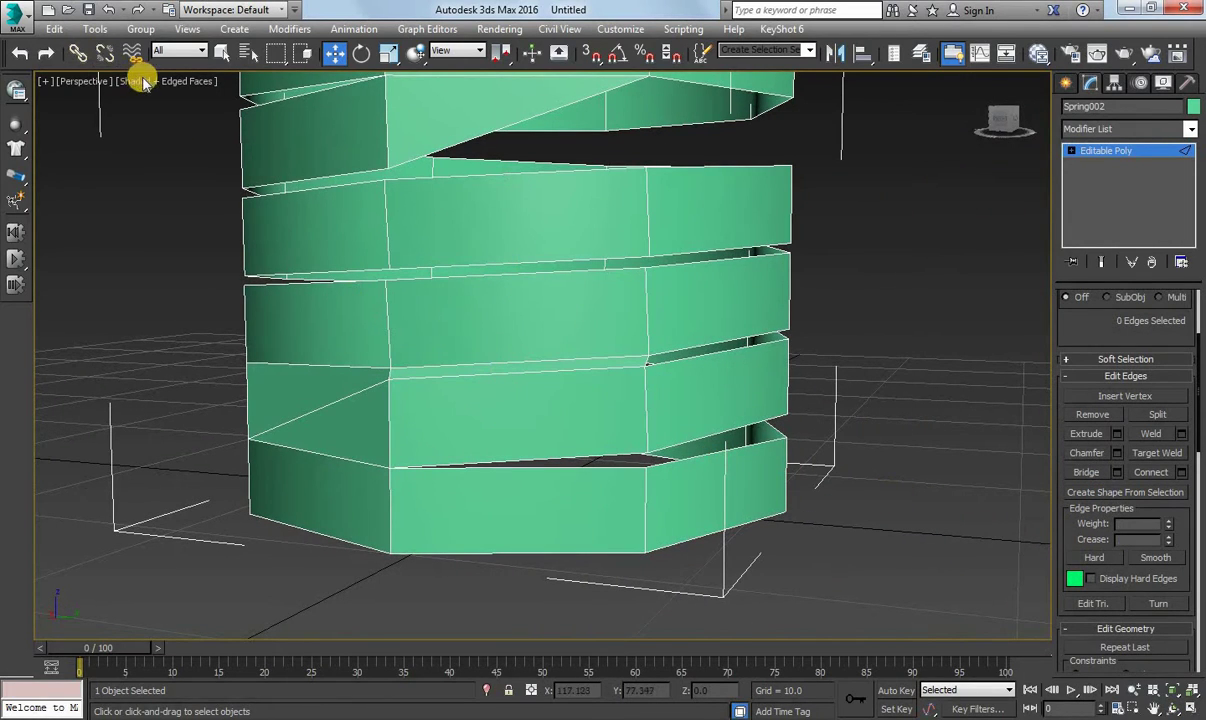
Switch to the plain Select tool and orbit toward the next gap.
click(222, 53)
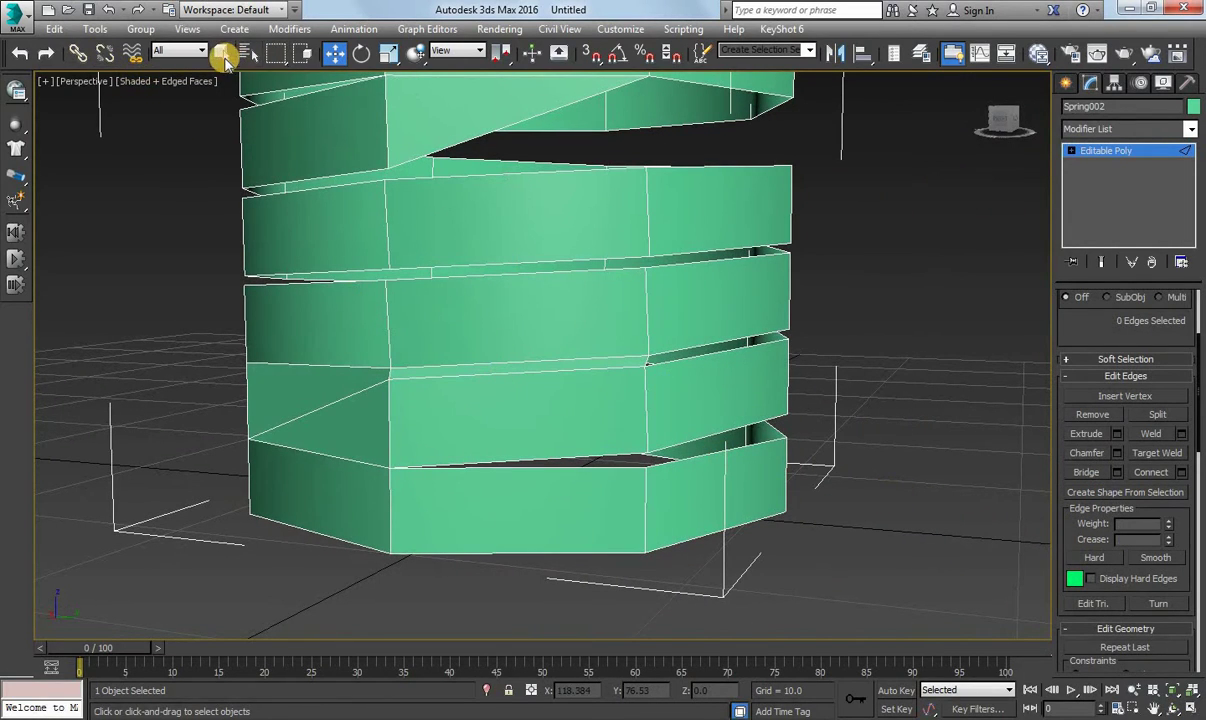
click(1175, 690)
mouse_move(660, 493)
mouse_down()
mouse_move(544, 328)
mouse_move(573, 285)
mouse_up()
Select edges along the lower and upper lips of the bottom gap.
scroll(606, 338, up, 5)
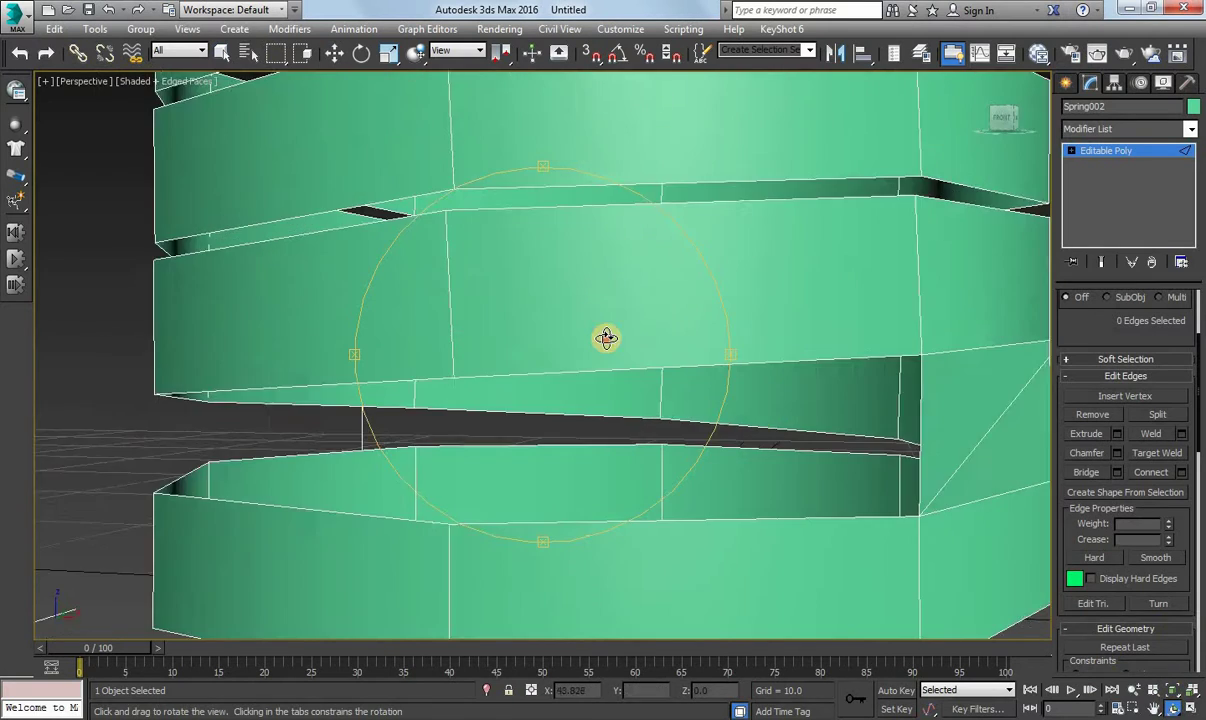
drag(606, 338, 622, 337)
right_click(732, 417)
click(730, 422)
ctrl+click(602, 448)
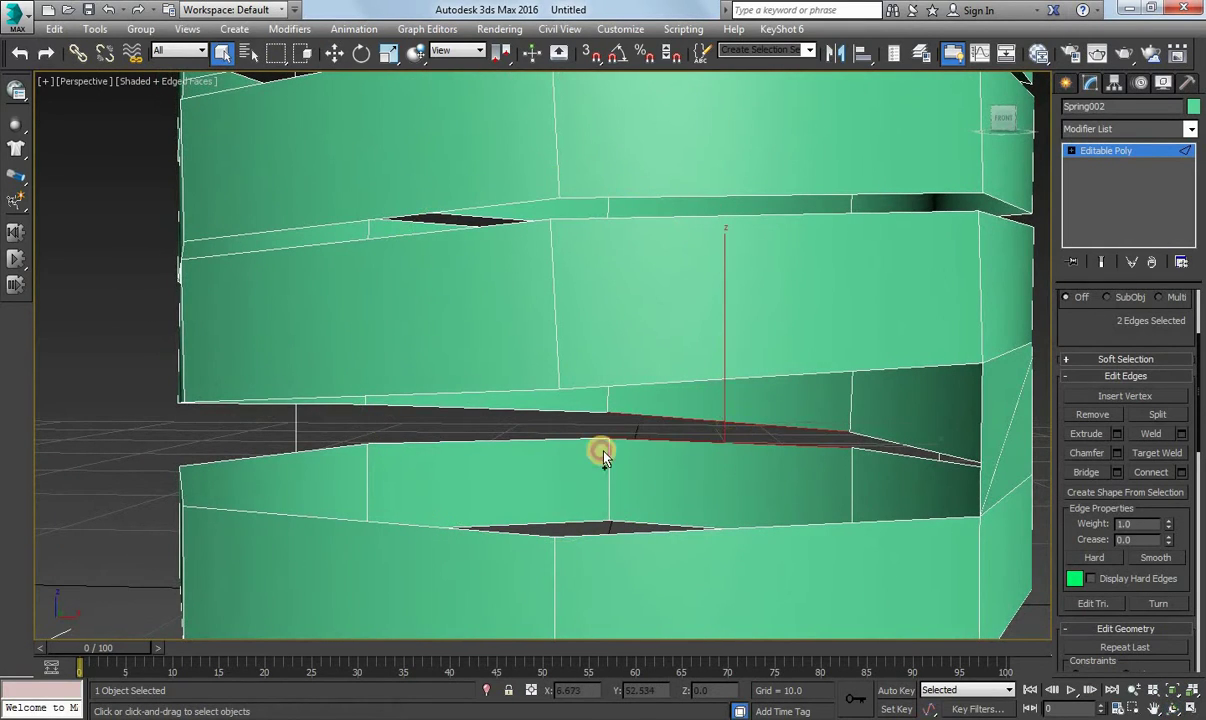
ctrl+click(490, 421)
ctrl+click(471, 413)
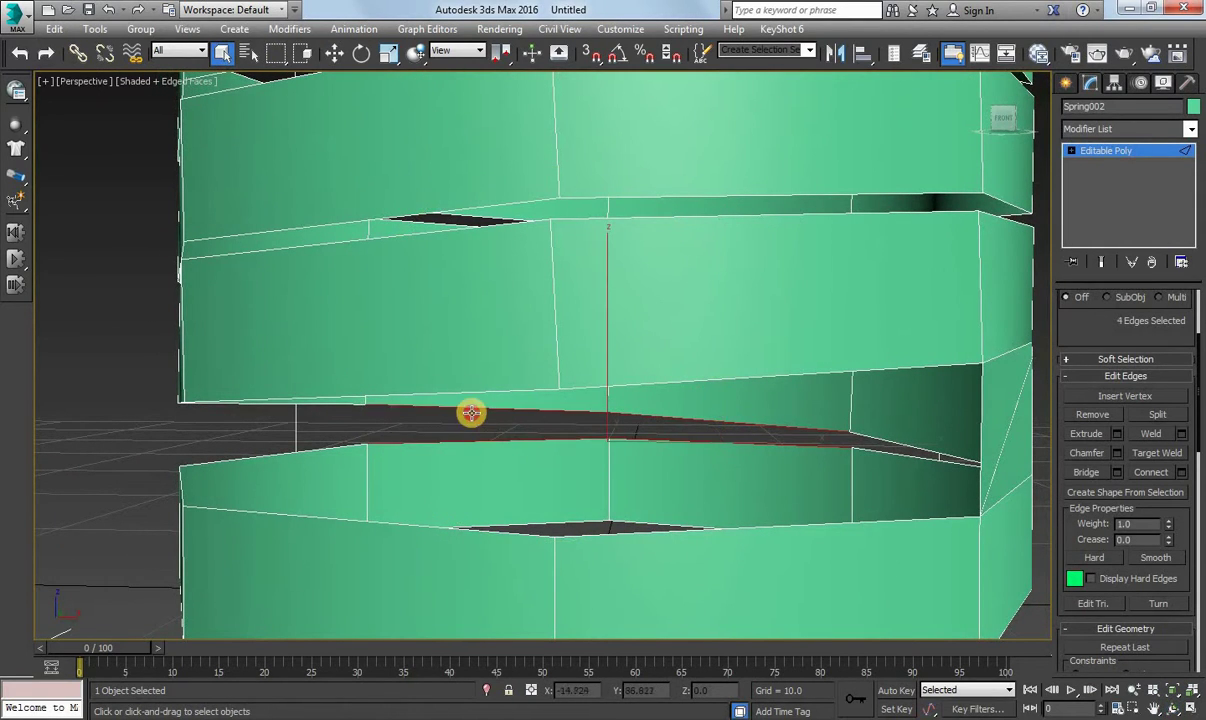
ctrl+click(301, 405)
ctrl+click(194, 474)
ctrl+click(179, 478)
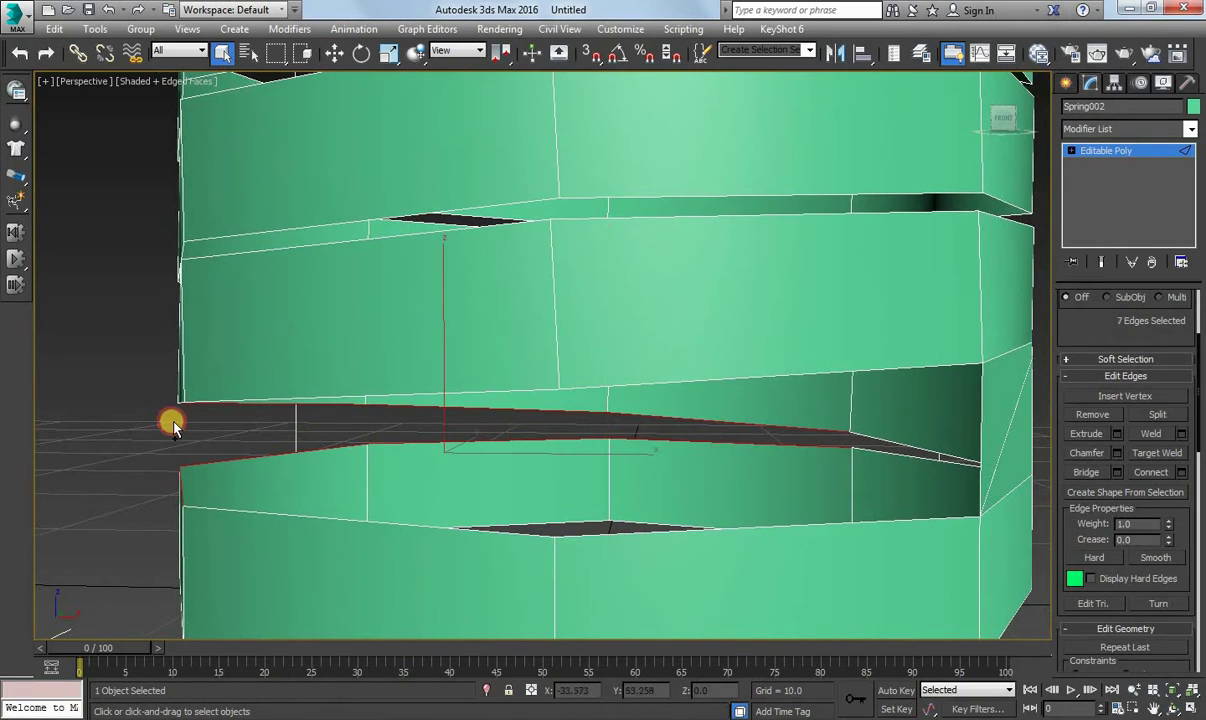
Add the remaining far-left and right gap edges and bridge the lower gap closed.
alt+middle_drag(417, 370, 344, 398)
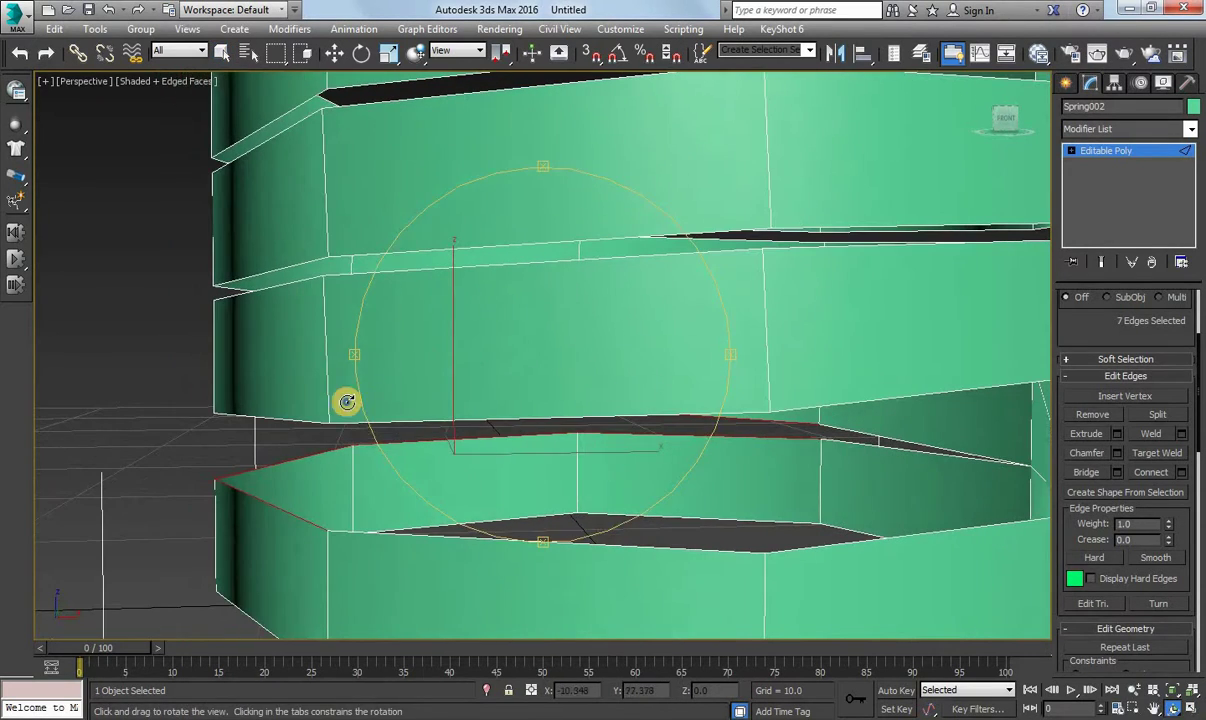
ctrl+click(301, 415)
ctrl+click(415, 515)
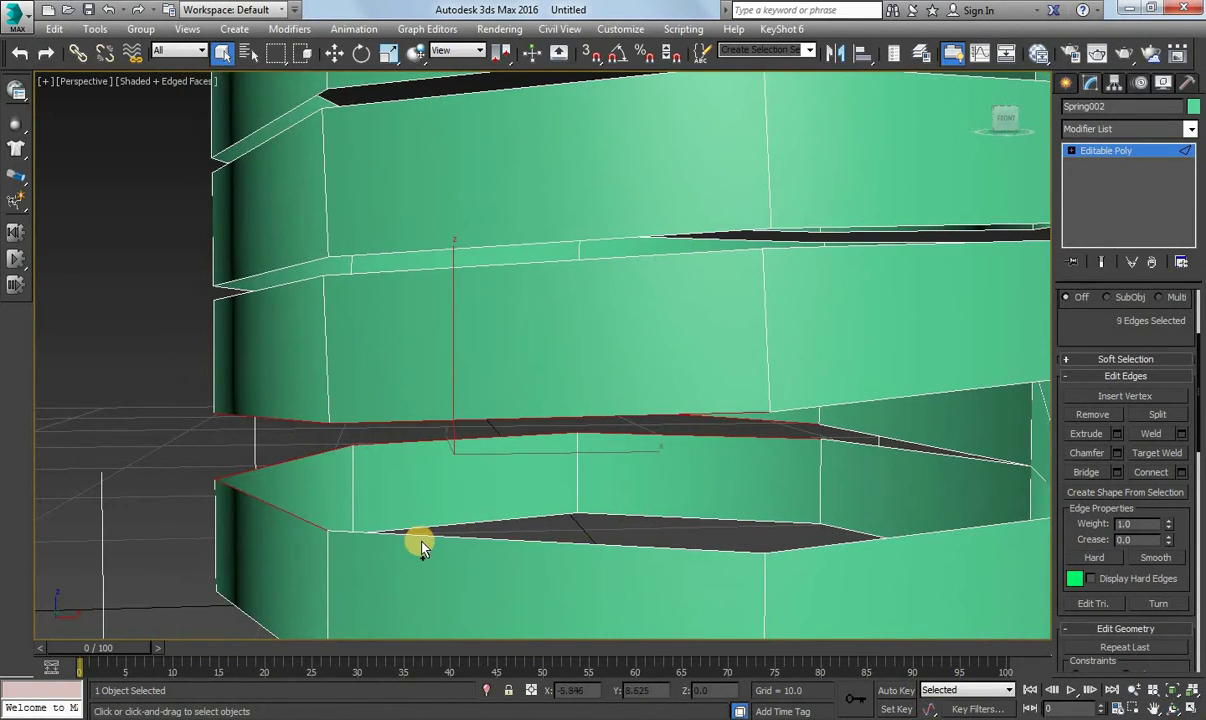
ctrl+click(420, 538)
ctrl+click(866, 540)
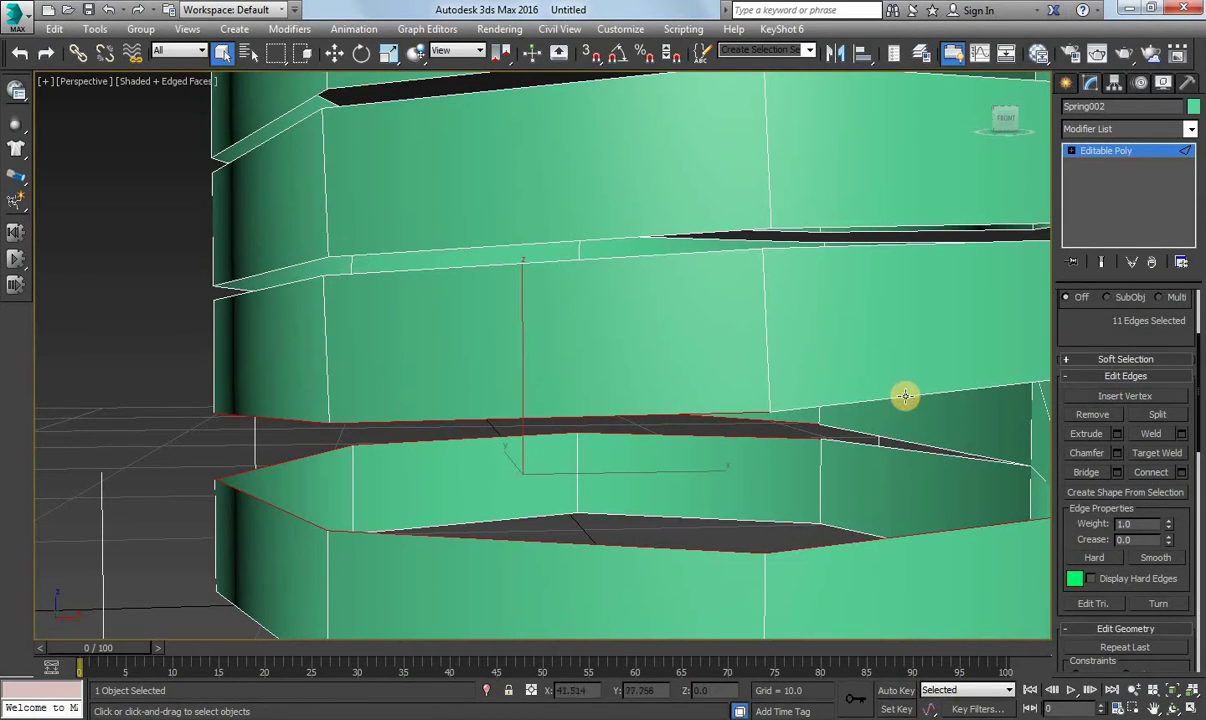
click(1099, 481)
scroll(990, 563, down, 3)
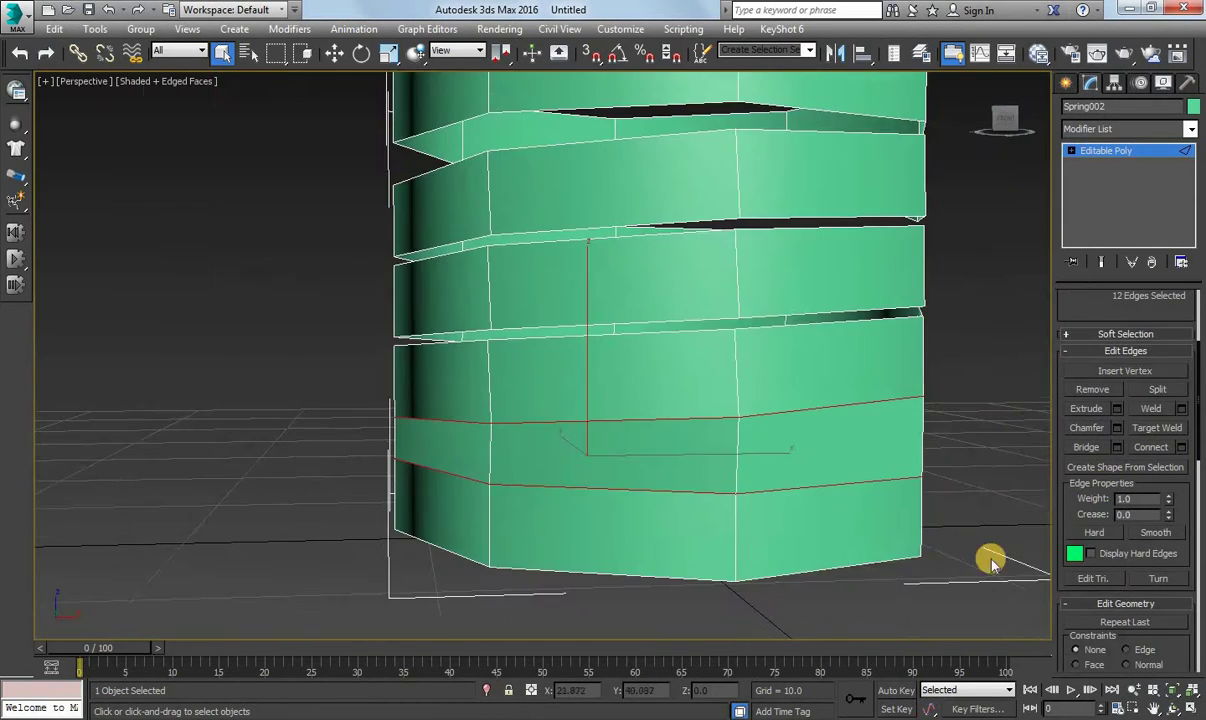
click(1173, 708)
mouse_move(592, 358)
mouse_down()
mouse_move(408, 375)
mouse_move(390, 396)
mouse_up()
Select edges along both sides of the gap under the second band.
right_click(396, 417)
click(399, 410)
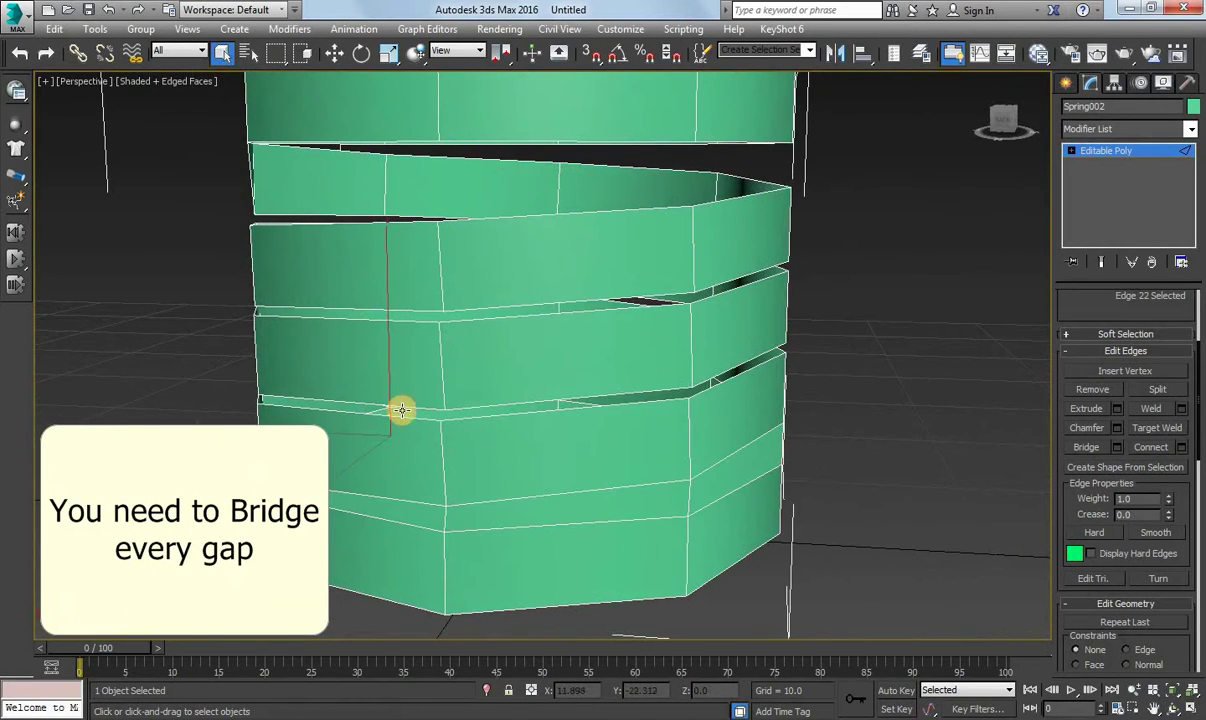
ctrl+click(401, 409)
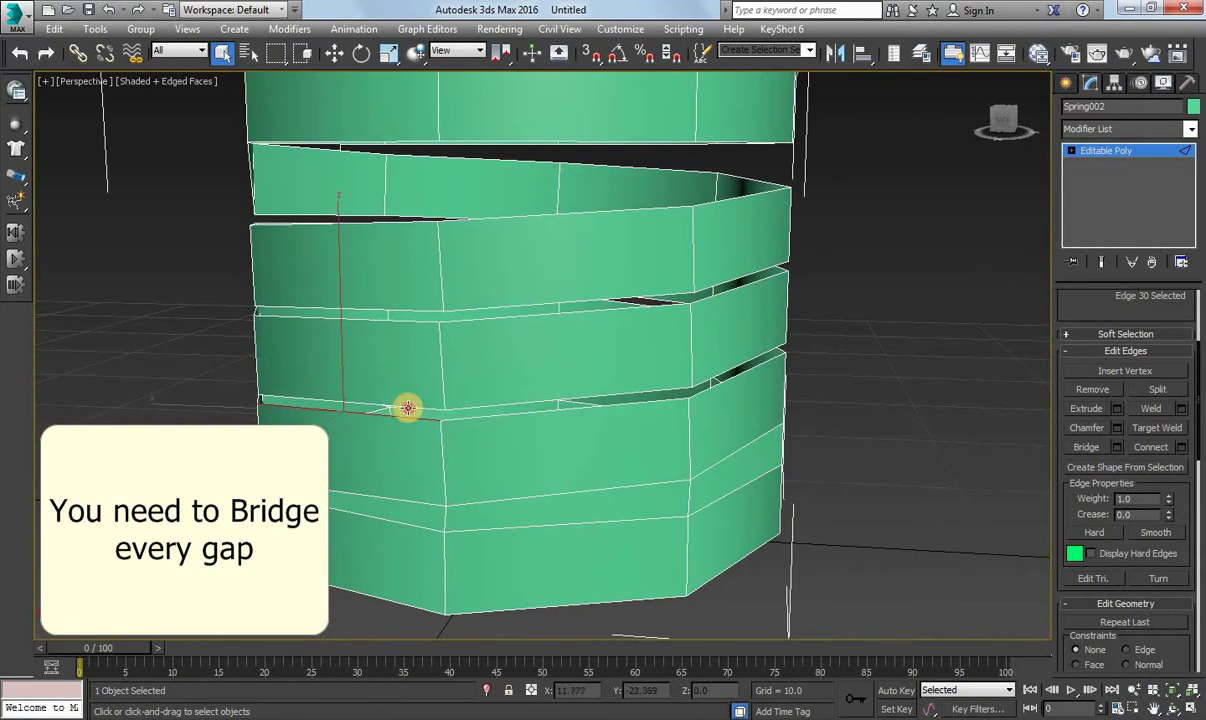
ctrl+click(537, 410)
ctrl+click(729, 375)
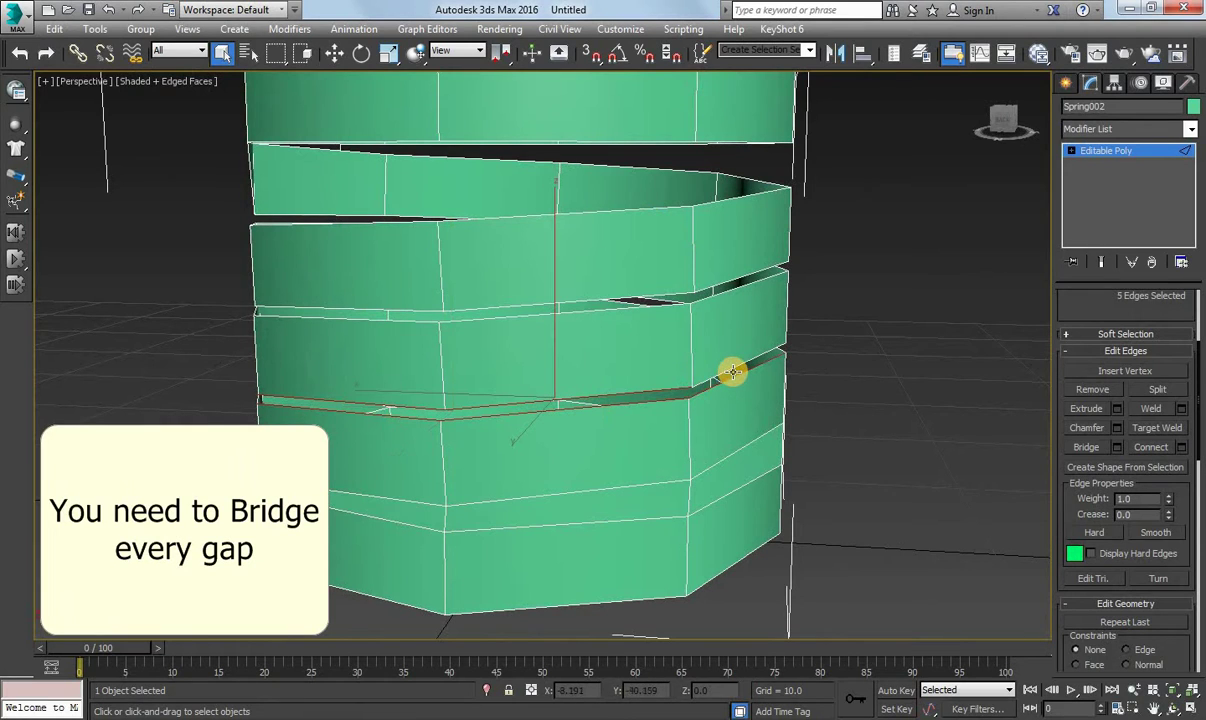
click(1172, 708)
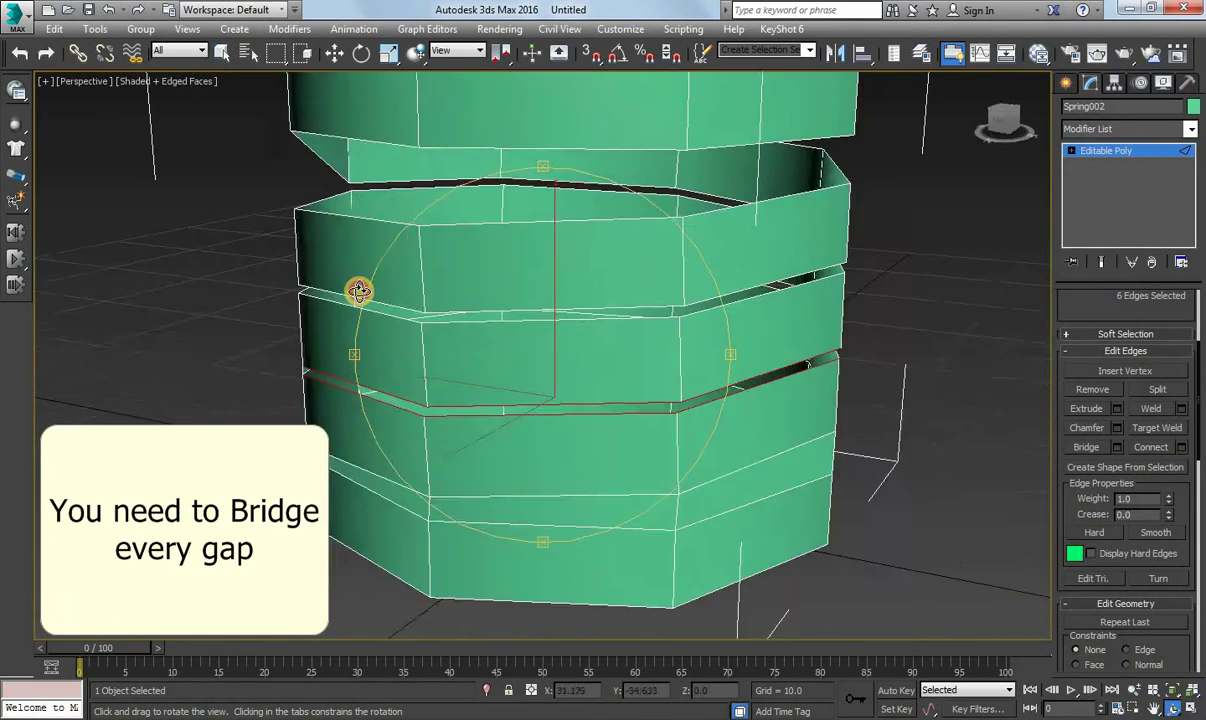
mouse_move(358, 288)
mouse_down()
mouse_move(431, 331)
mouse_move(417, 342)
mouse_move(527, 371)
mouse_move(498, 377)
mouse_up()
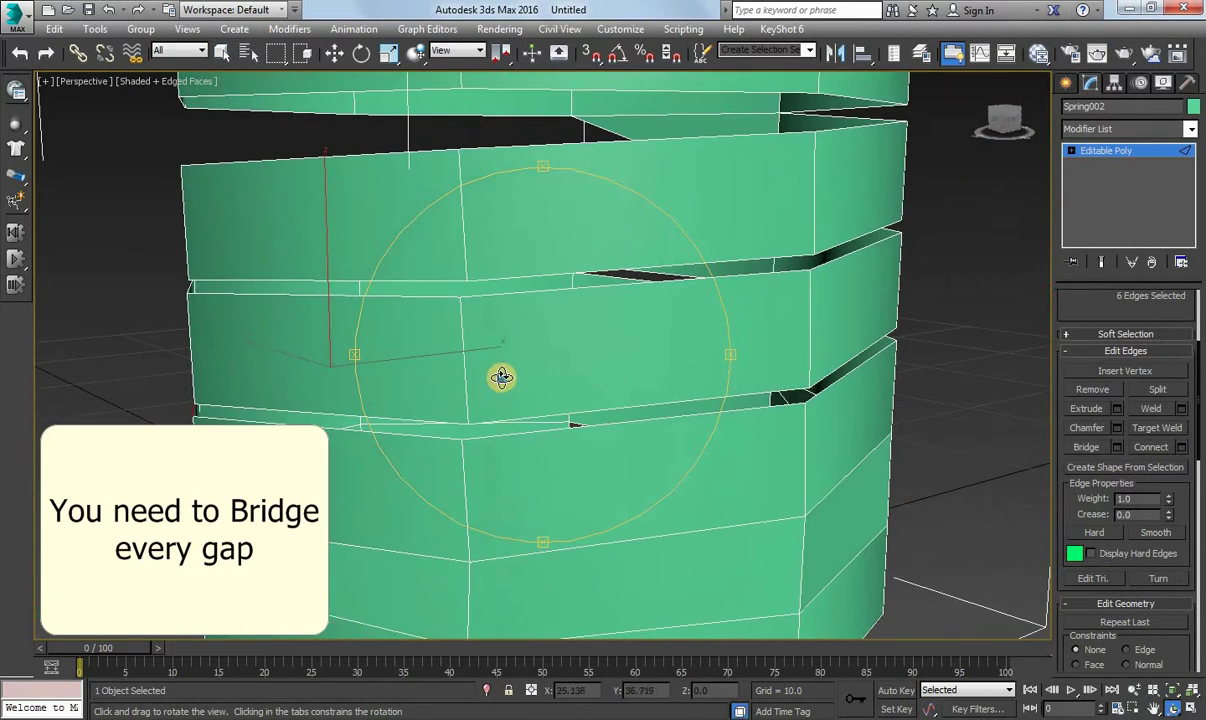
right_click(498, 377)
ctrl+click(428, 419)
ctrl+click(432, 432)
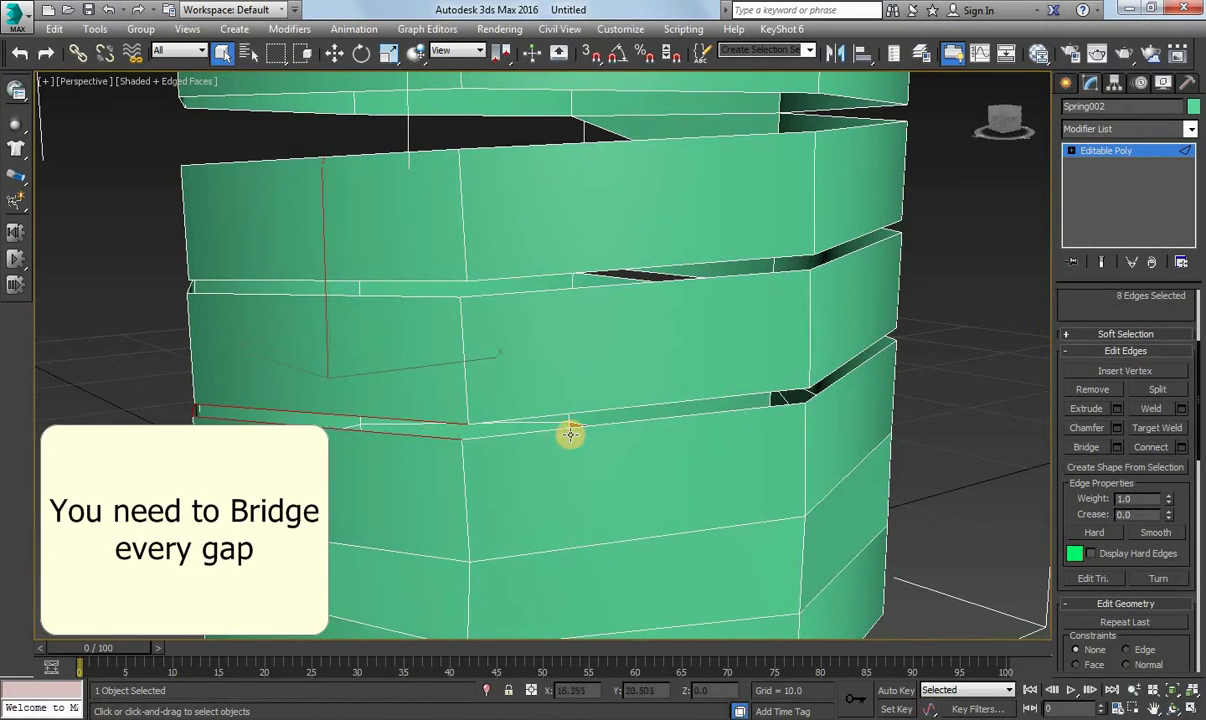
ctrl+click(550, 412)
ctrl+click(760, 405)
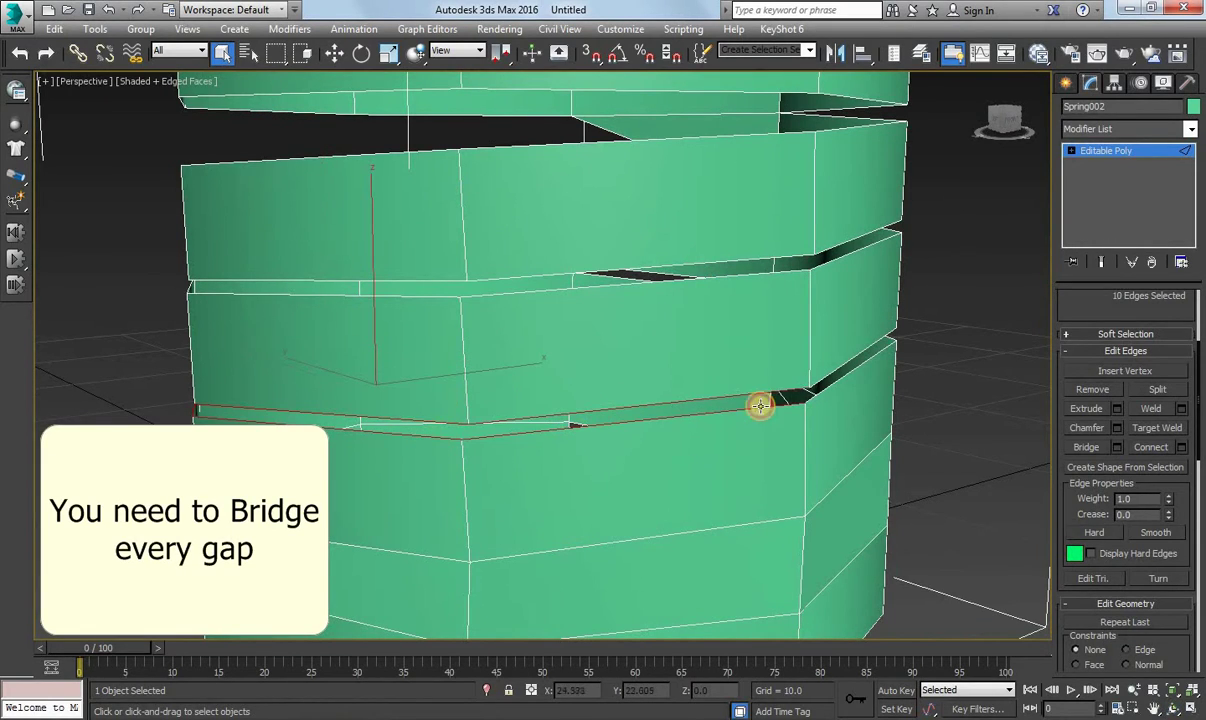
ctrl+click(831, 381)
Orbit around the spring, adding more edges on both sides of the gap.
click(1170, 706)
mouse_move(590, 368)
mouse_down()
mouse_move(471, 361)
mouse_move(557, 421)
mouse_up()
ctrl+click(556, 412)
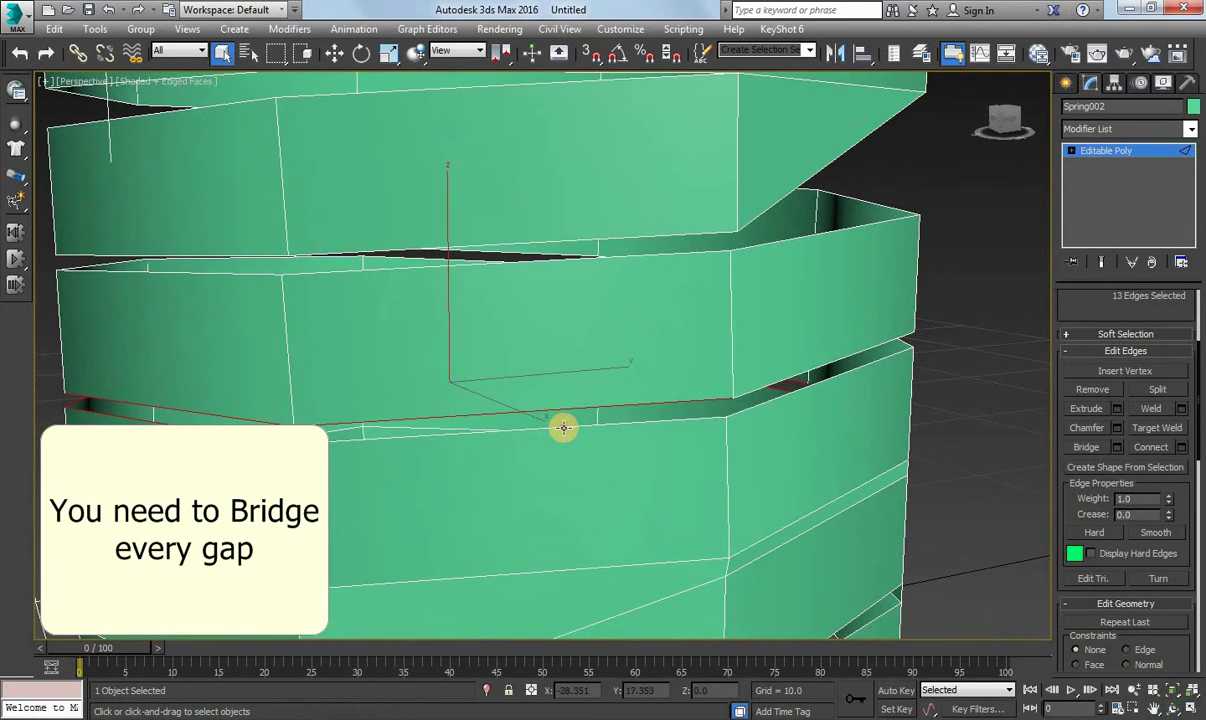
ctrl+click(647, 427)
scroll(757, 418, down, 5)
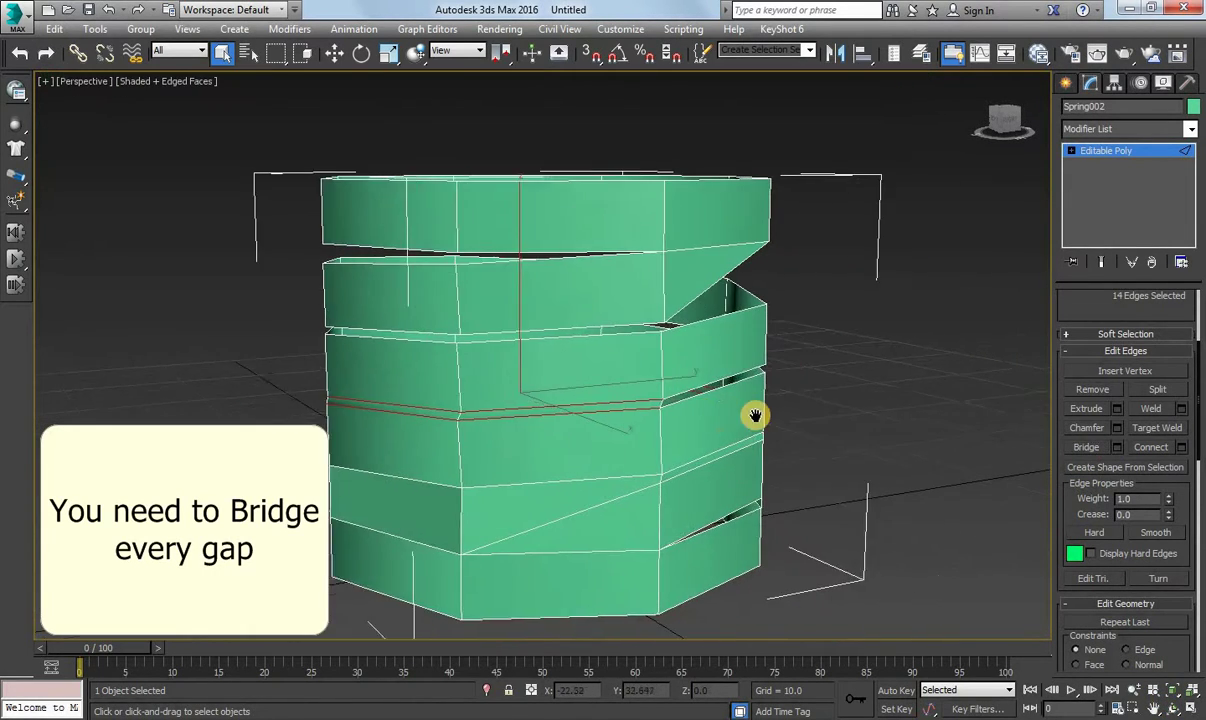
click(703, 377)
ctrl+click(676, 384)
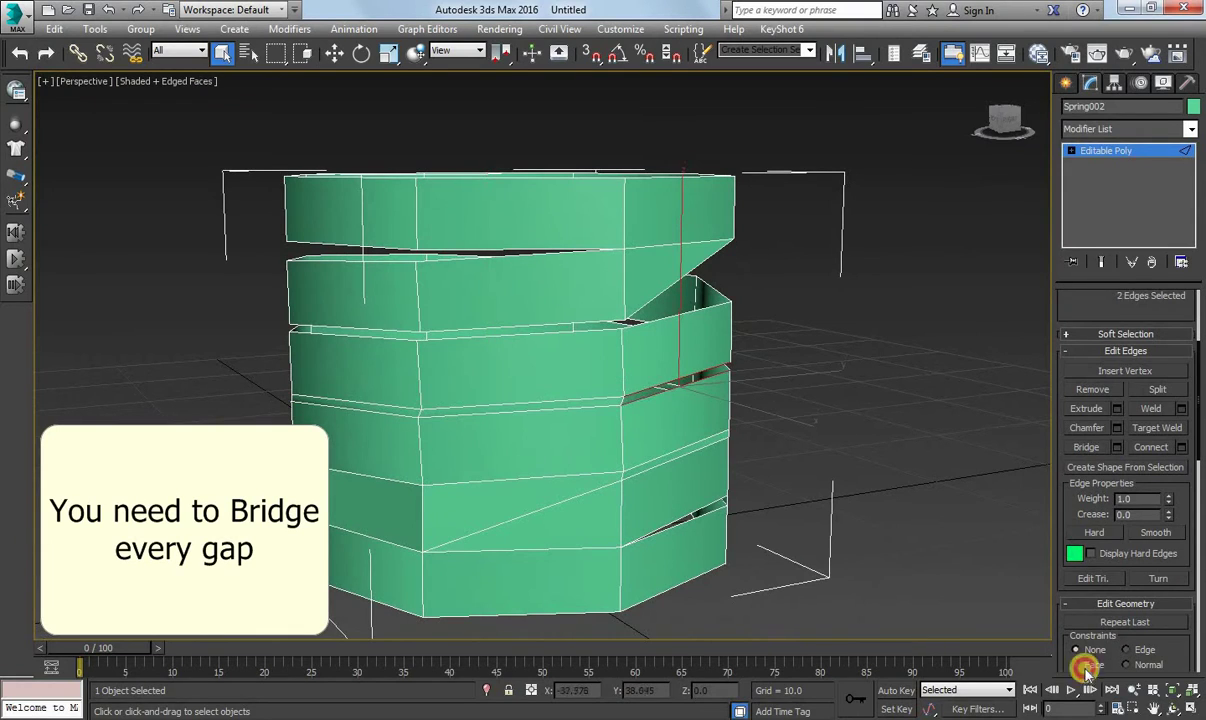
click(1175, 706)
drag(606, 380, 465, 405)
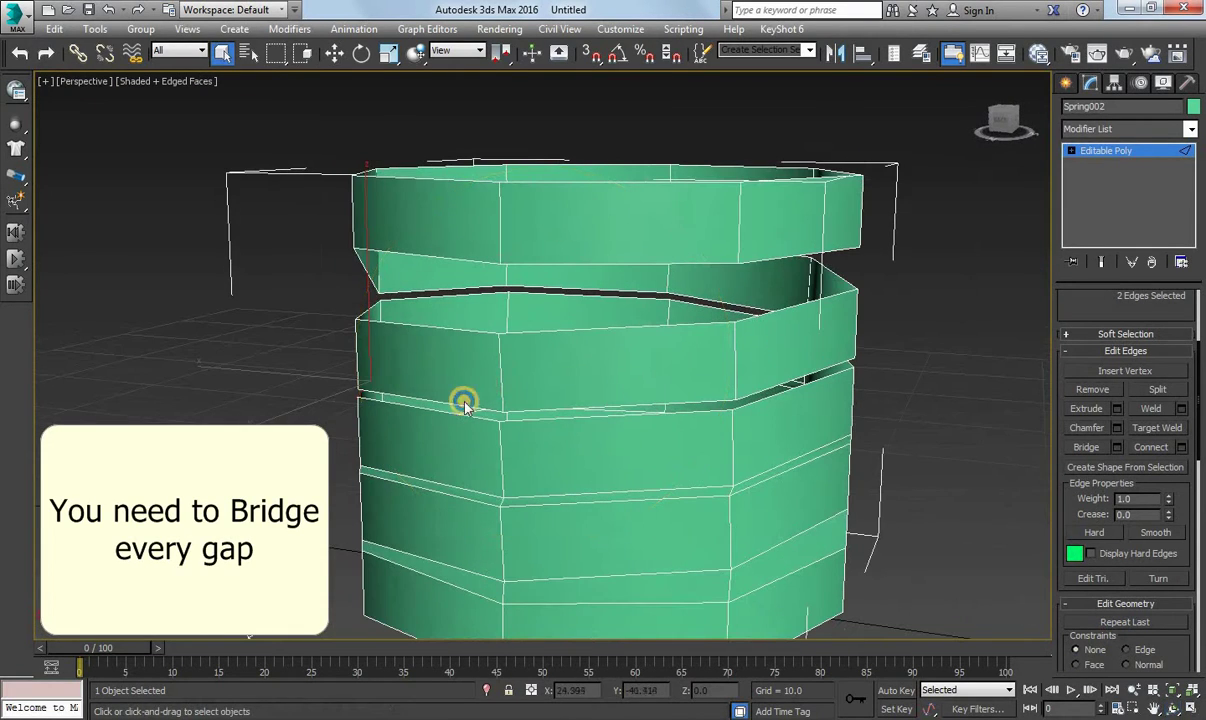
ctrl+click(463, 412)
ctrl+click(600, 407)
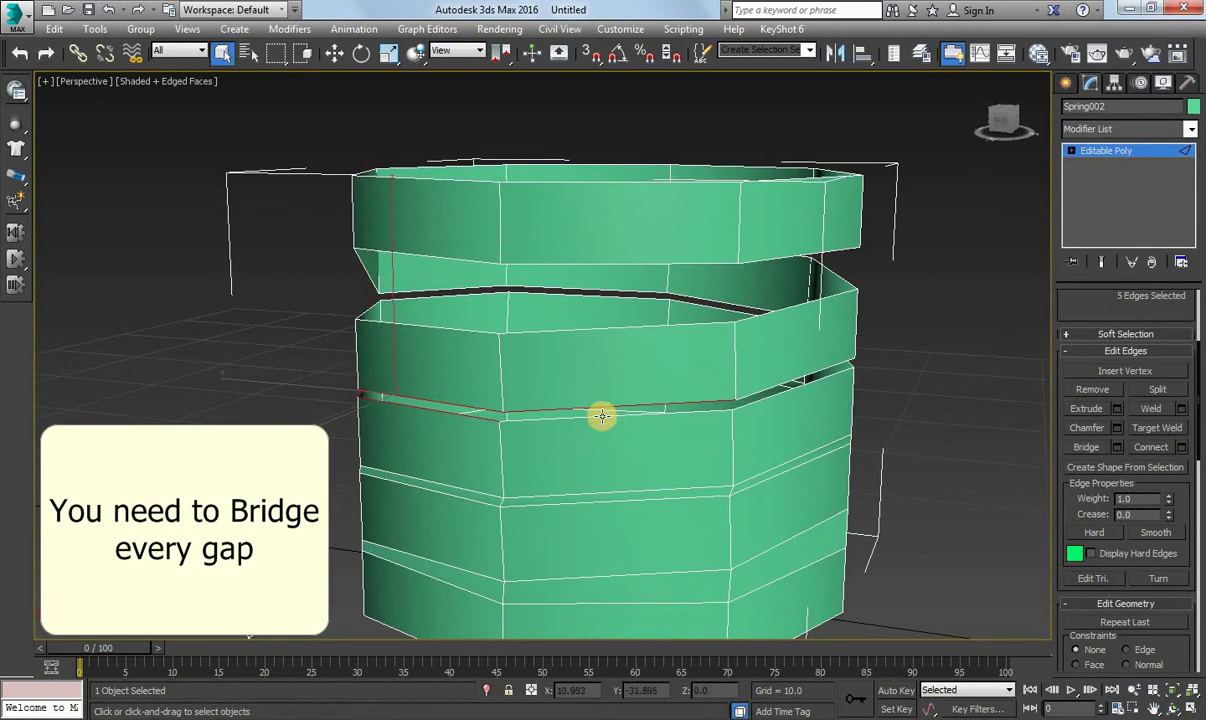
ctrl+click(602, 405)
ctrl+click(794, 388)
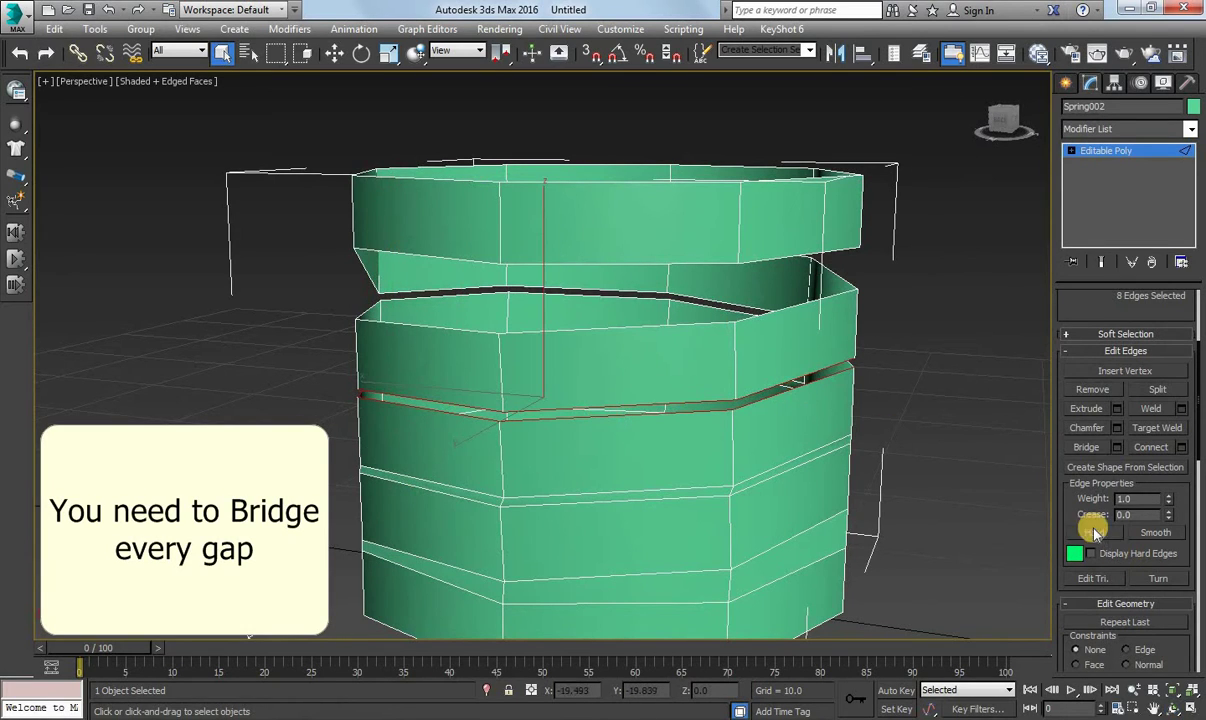
Add the final gap edges on the left and right faces and bridge the gap.
alt+middle_drag(630, 378, 634, 361)
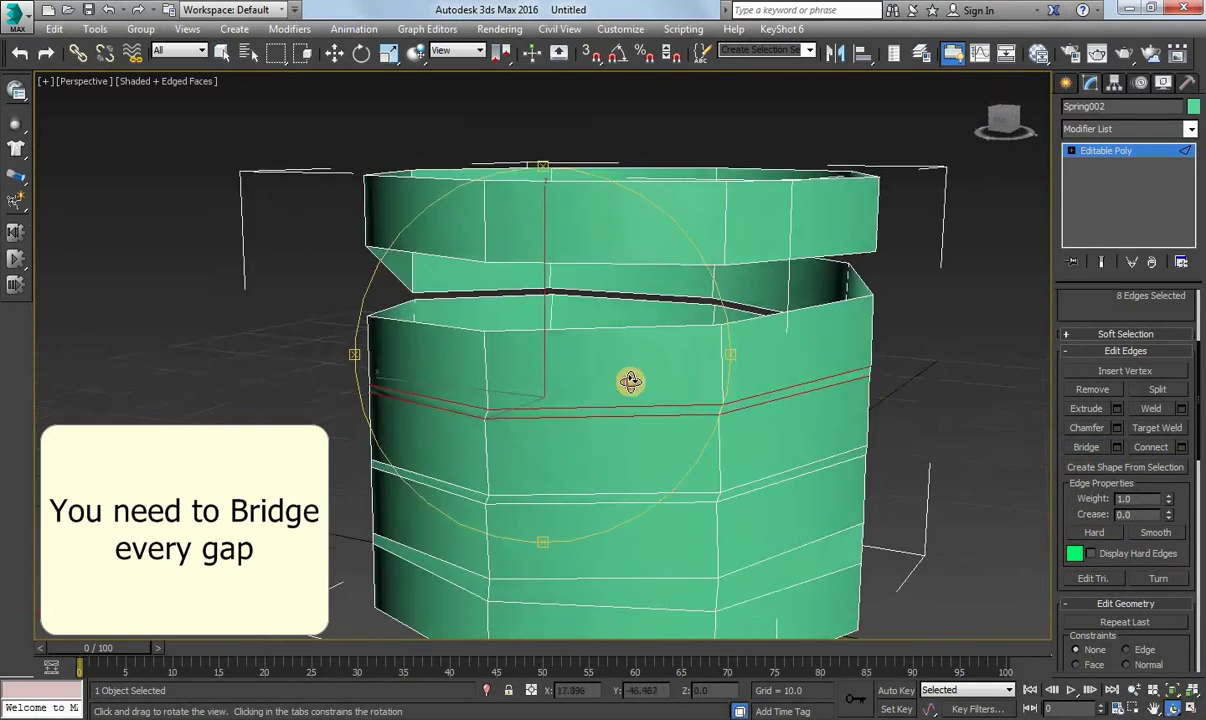
drag(634, 361, 568, 352)
right_click(272, 406)
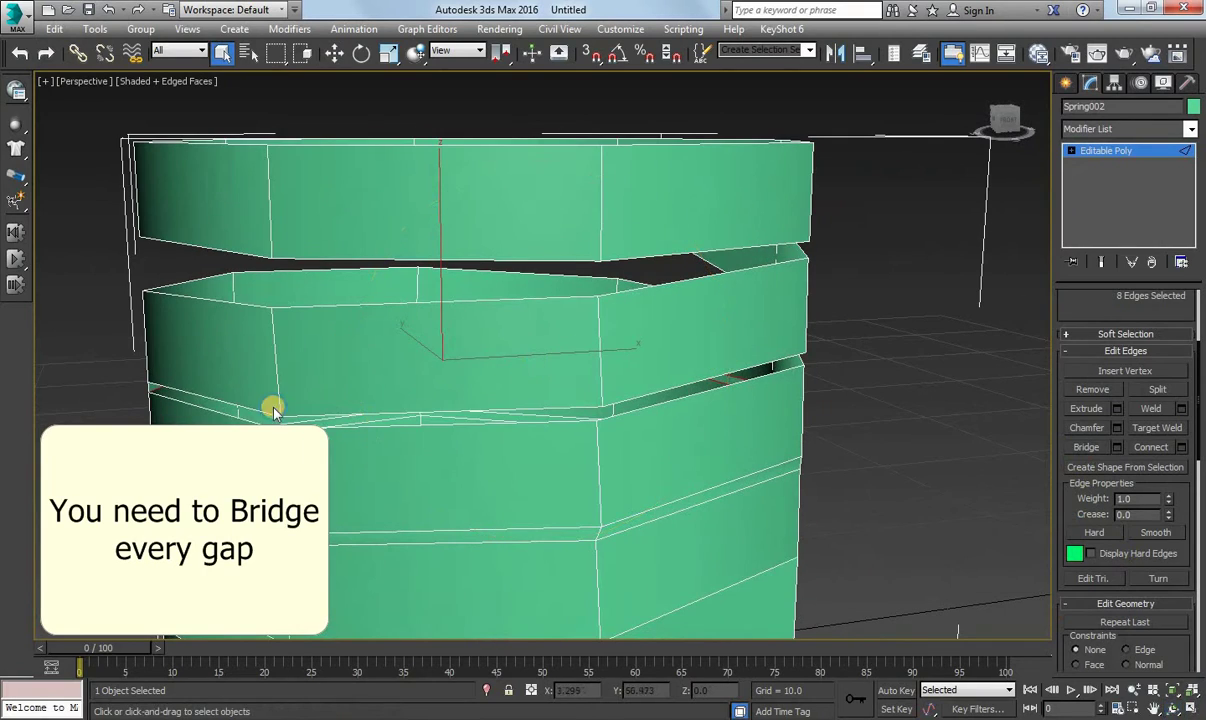
click(263, 414)
ctrl+click(368, 424)
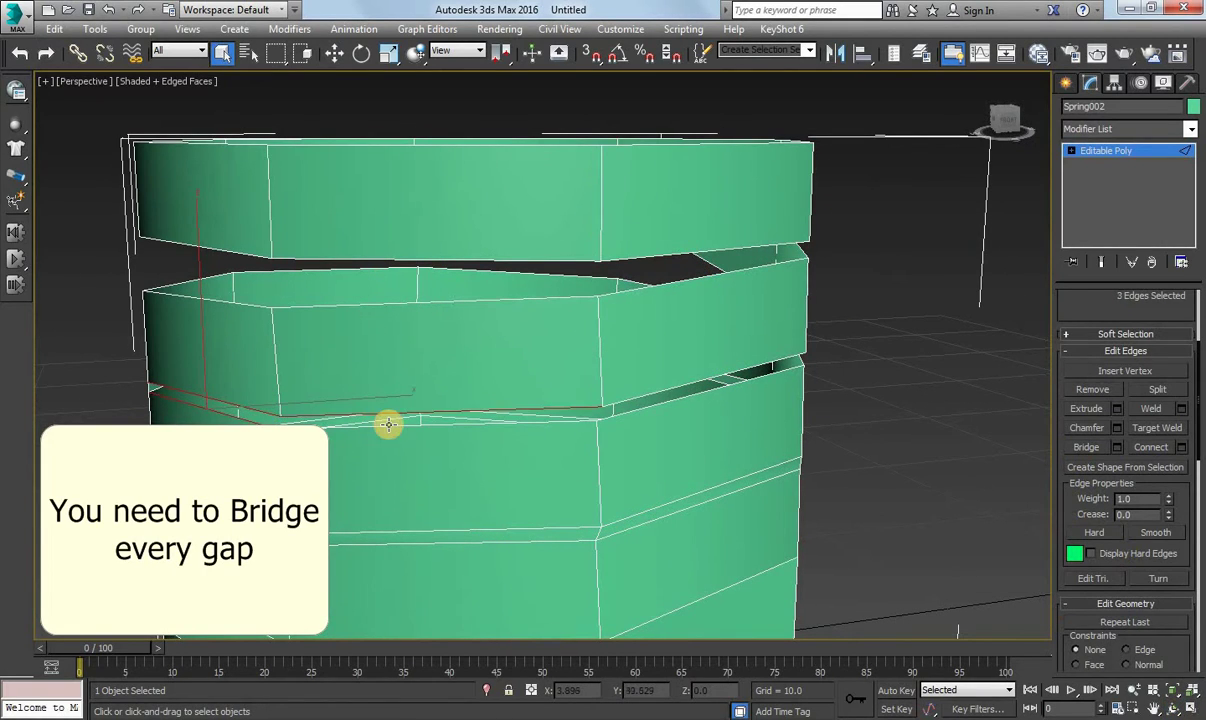
ctrl+click(389, 424)
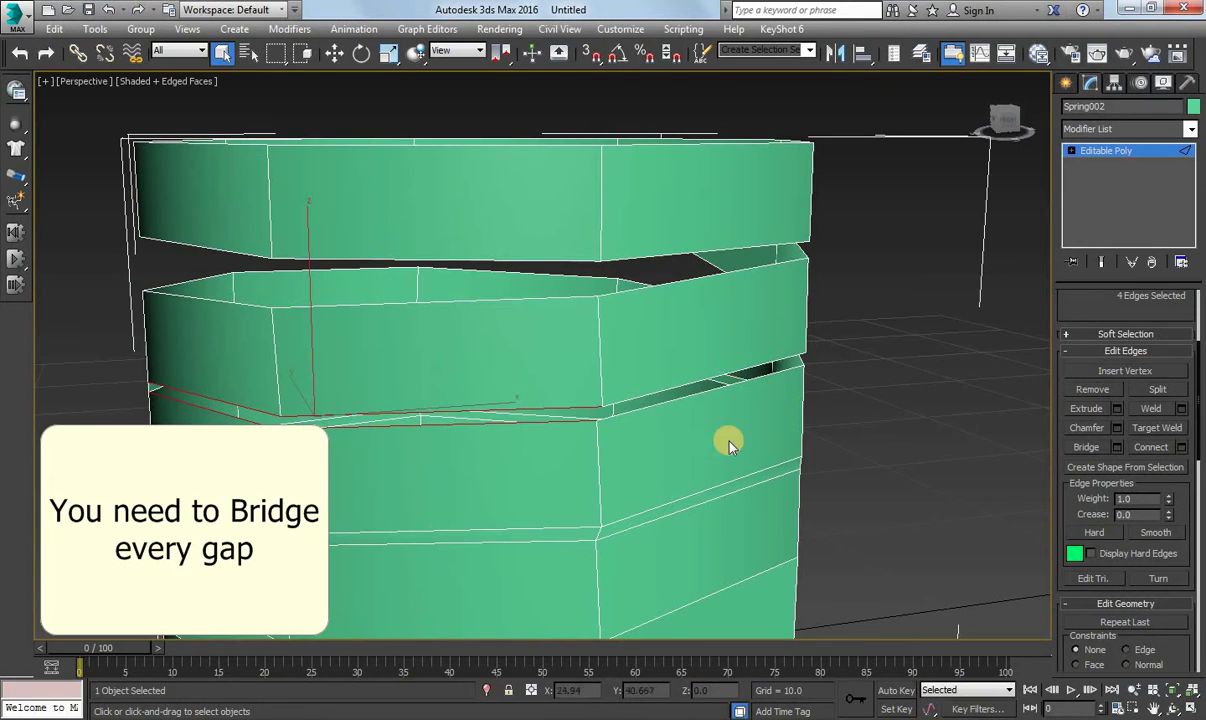
ctrl+click(658, 390)
ctrl+click(664, 404)
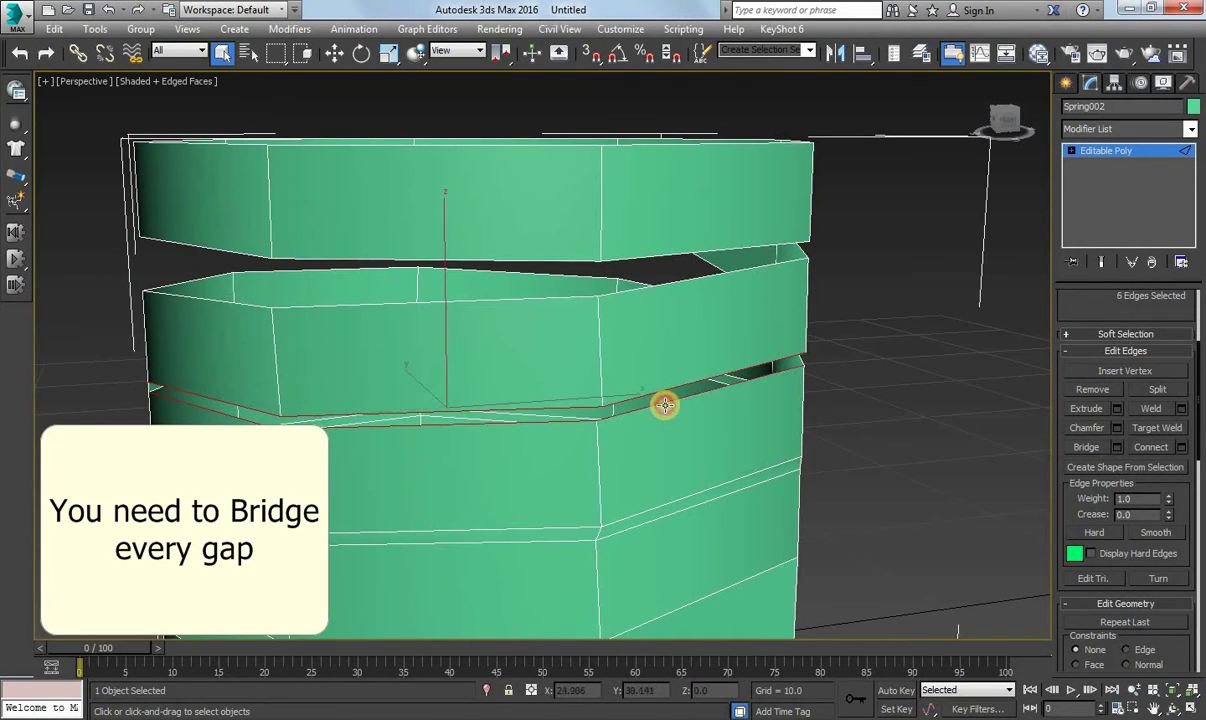
click(1155, 708)
mouse_move(649, 390)
mouse_down()
mouse_move(345, 339)
mouse_move(520, 393)
mouse_up()
ctrl+click(520, 400)
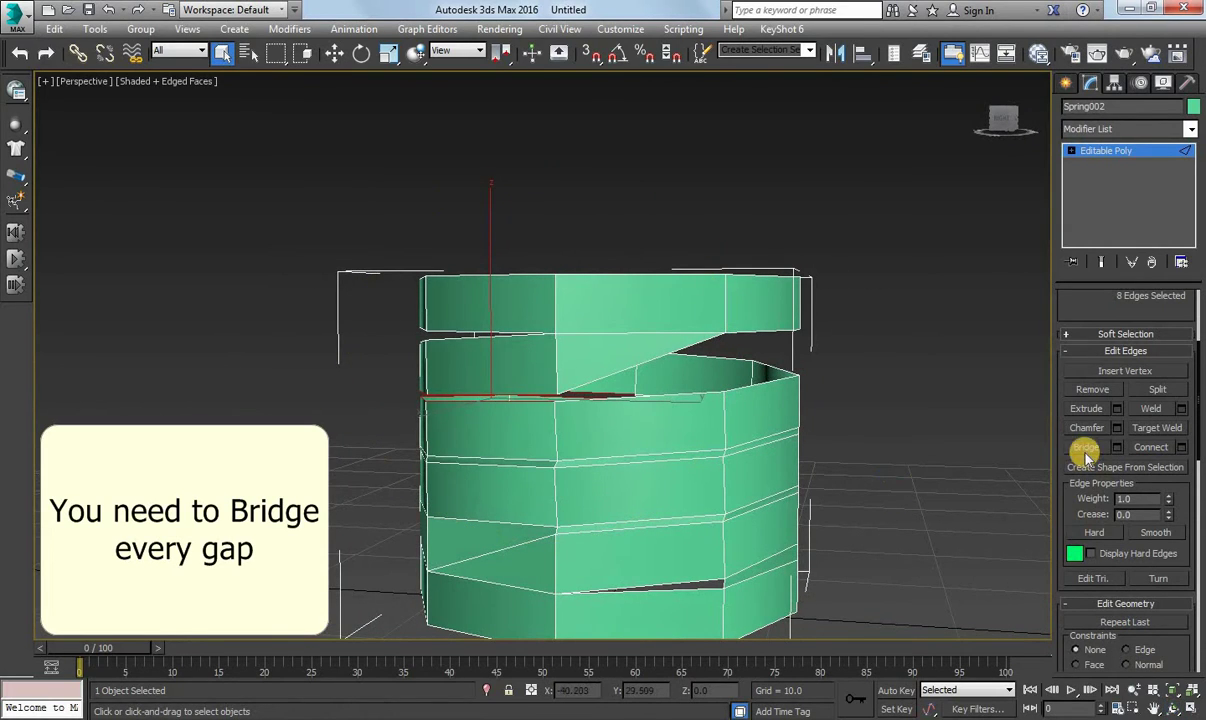
click(1176, 708)
Select the edges of the upper gap and the lower ring's top edge on Spring002.
mouse_move(485, 350)
mouse_down()
mouse_move(728, 355)
mouse_move(444, 363)
mouse_move(484, 350)
mouse_up()
scroll(466, 291, up, 5)
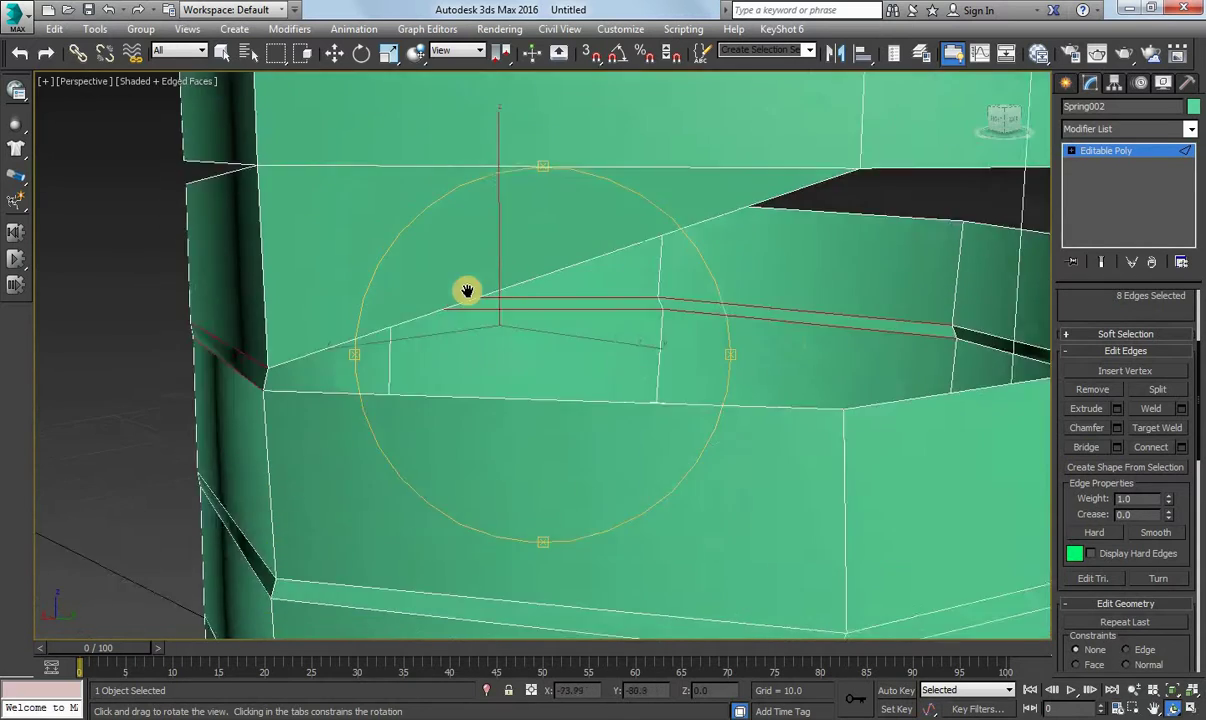
scroll(466, 291, down, 5)
right_click(444, 289)
click(447, 290)
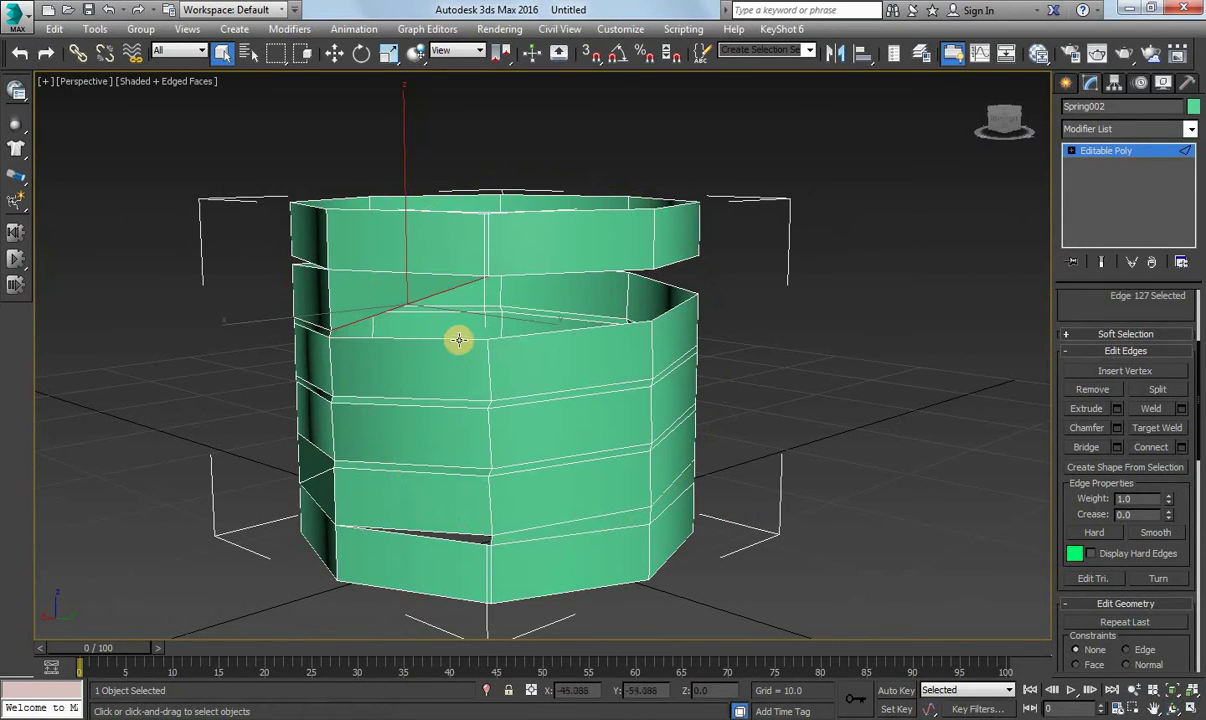
ctrl+click(530, 338)
ctrl+click(561, 309)
ctrl+click(579, 273)
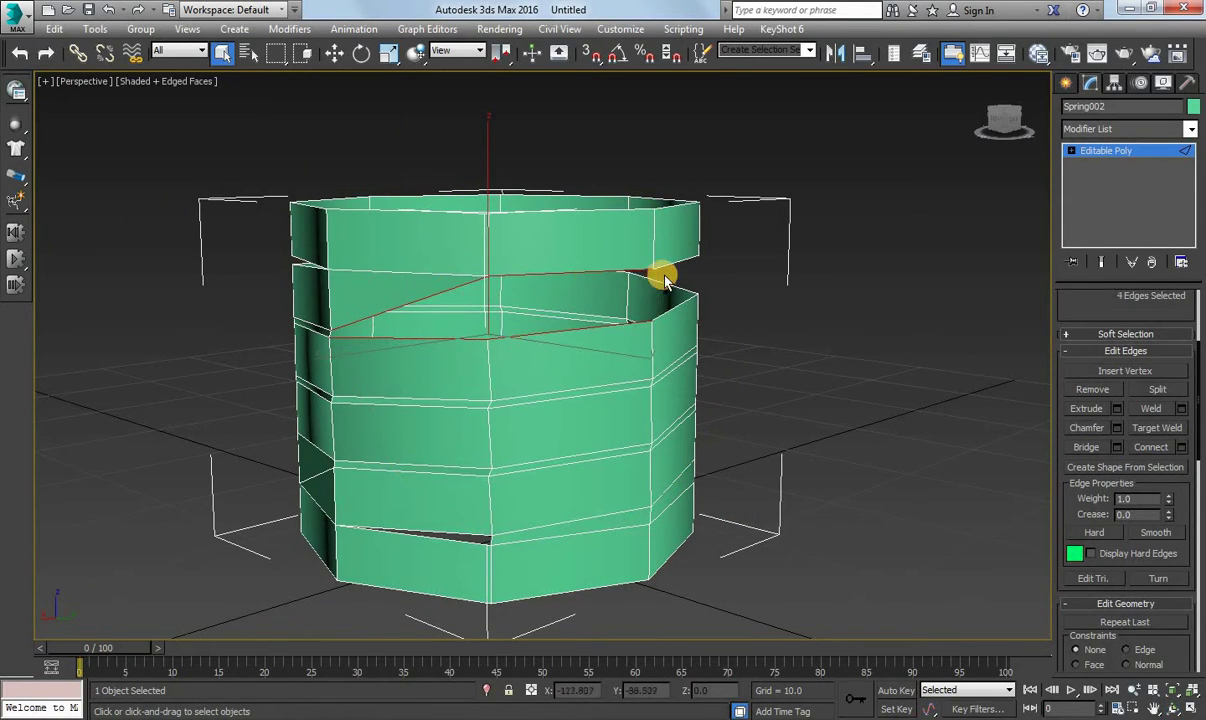
ctrl+click(671, 300)
ctrl+click(672, 305)
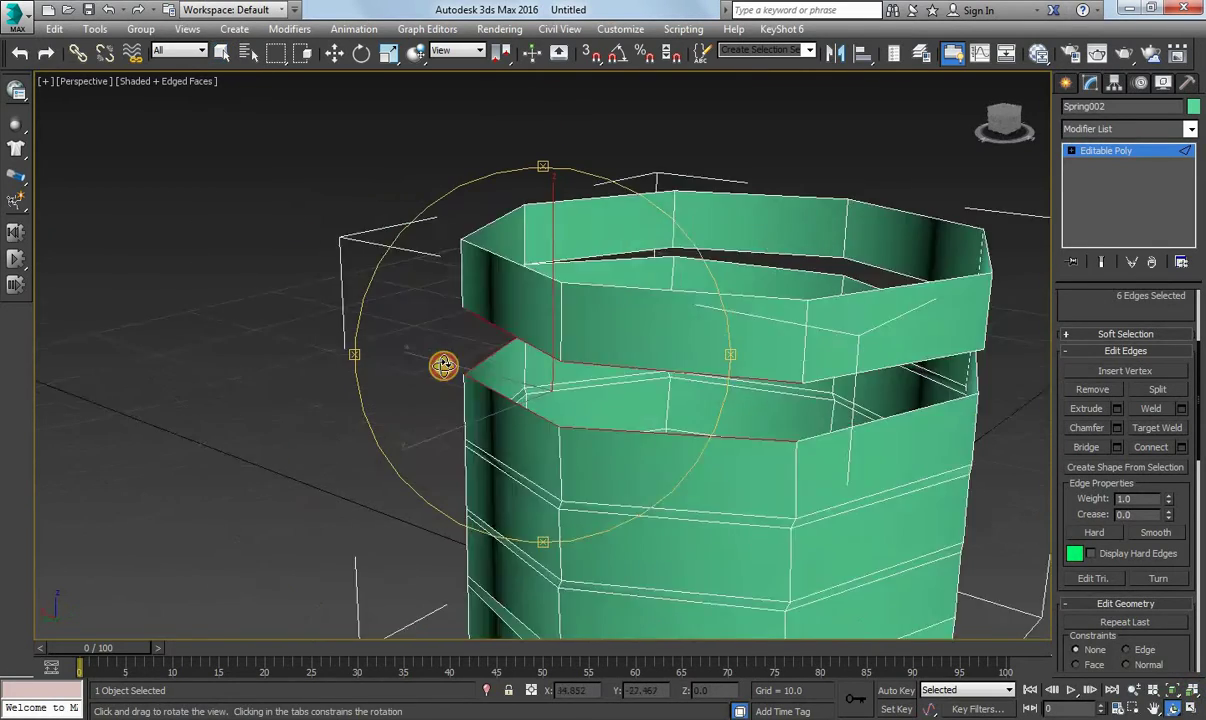
Add the remaining edges on both sides of the upper gap and Bridge them into a wall.
mouse_move(444, 358)
mouse_down()
mouse_move(508, 357)
mouse_move(436, 348)
mouse_up()
right_click(318, 368)
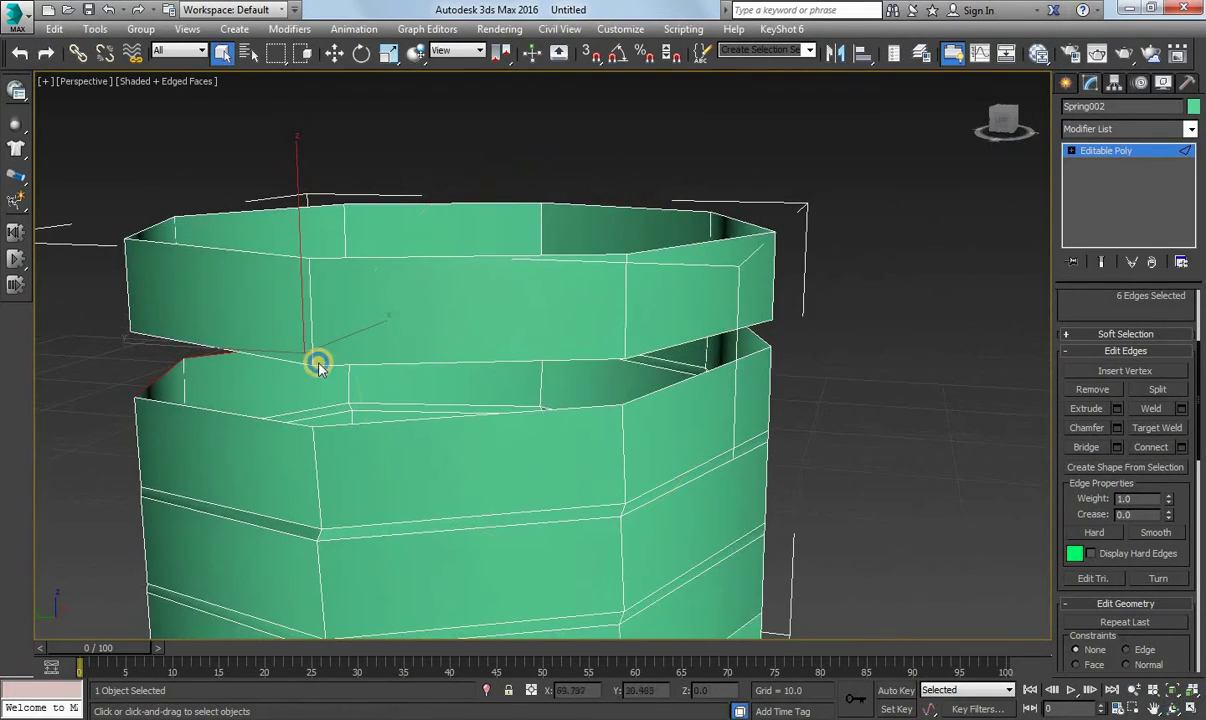
ctrl+click(285, 421)
ctrl+click(419, 363)
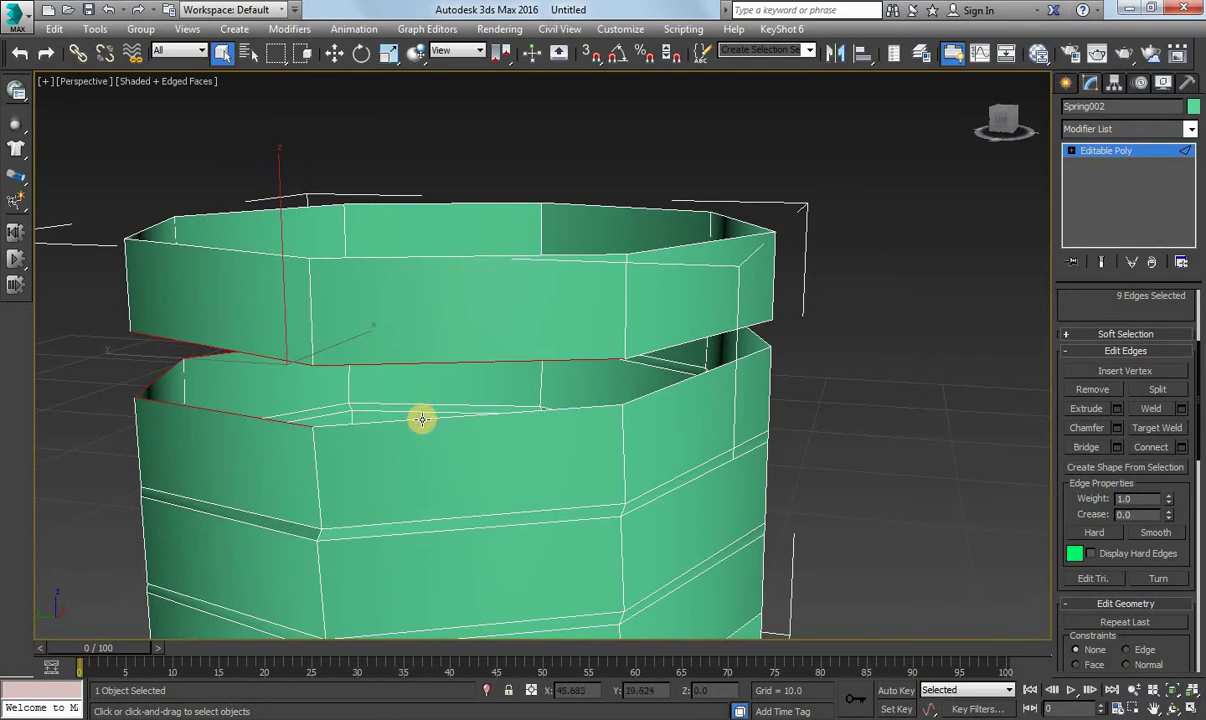
ctrl+click(420, 417)
ctrl+click(680, 378)
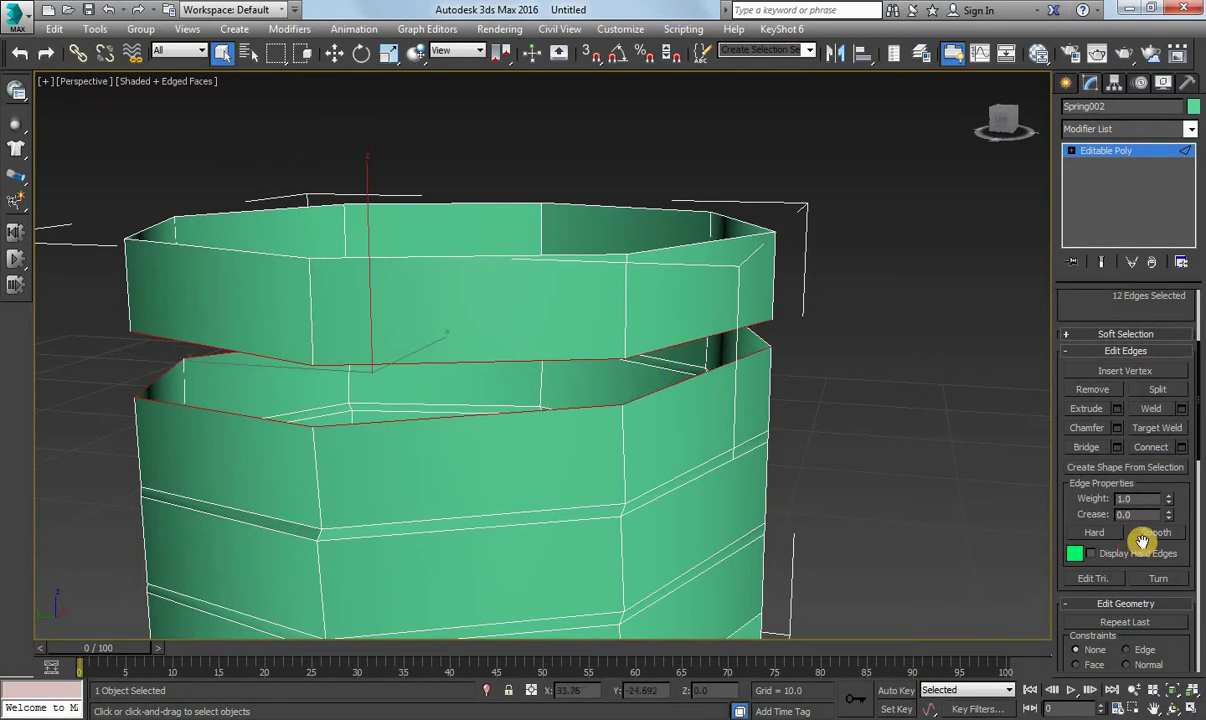
click(1086, 447)
Orbit around the new octagonal wall and check the edges at the remaining sliver gap.
click(1174, 708)
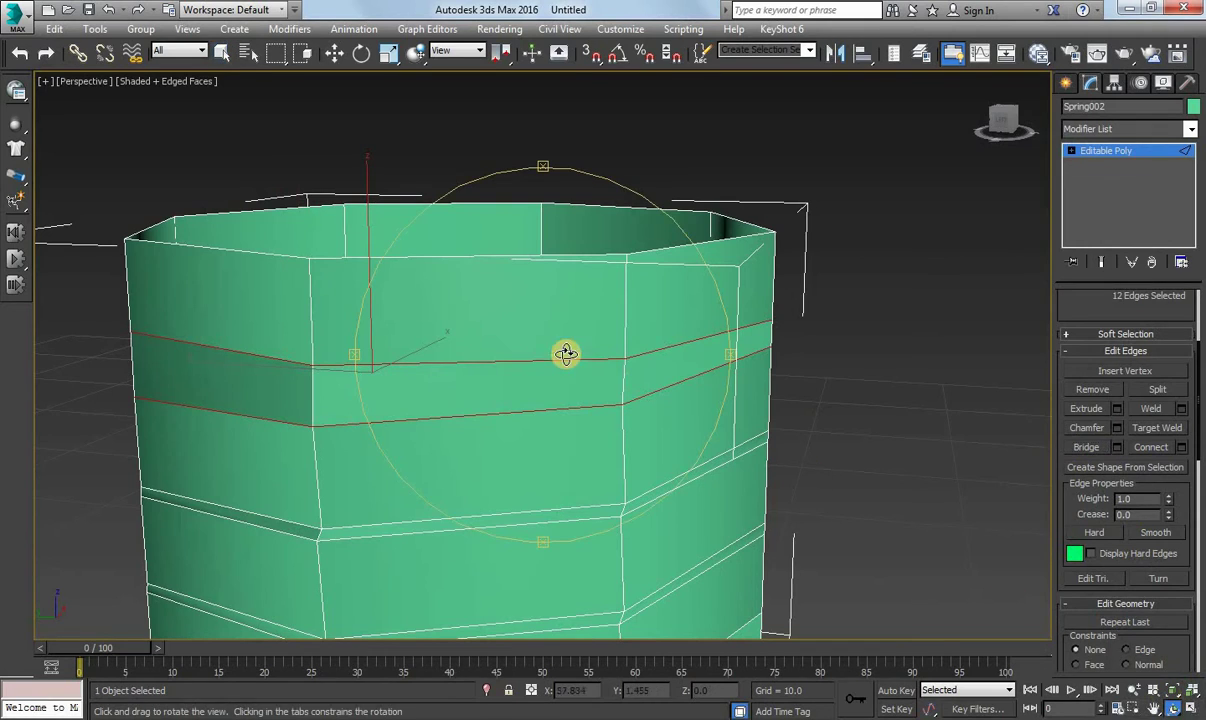
mouse_move(565, 353)
mouse_down()
mouse_move(652, 309)
mouse_move(350, 315)
mouse_up()
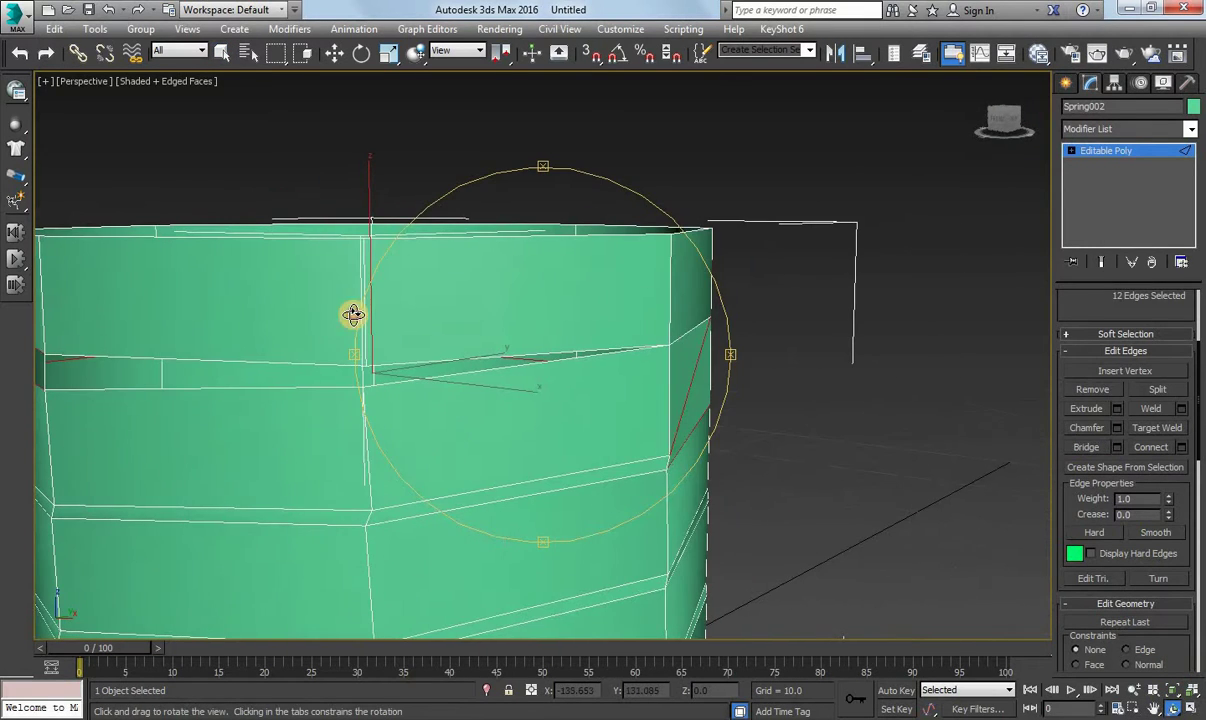
right_click(299, 376)
click(301, 378)
ctrl+click(300, 389)
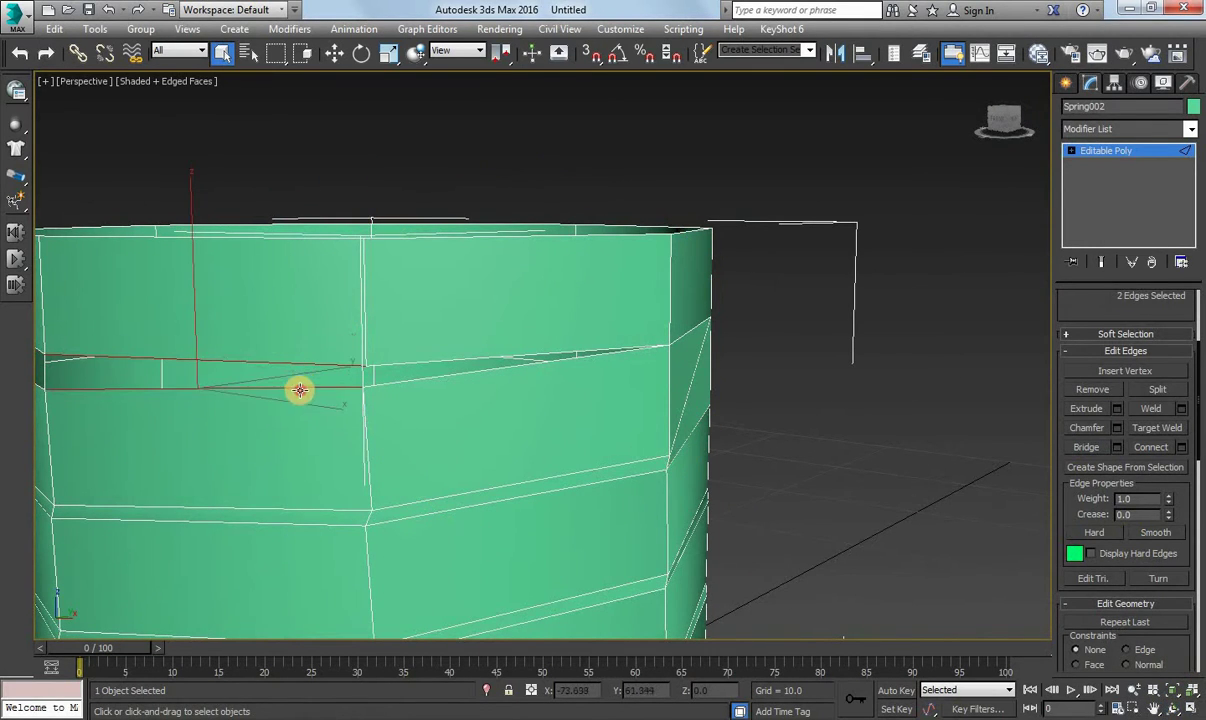
click(905, 450)
alt+middle_drag(969, 469, 664, 410)
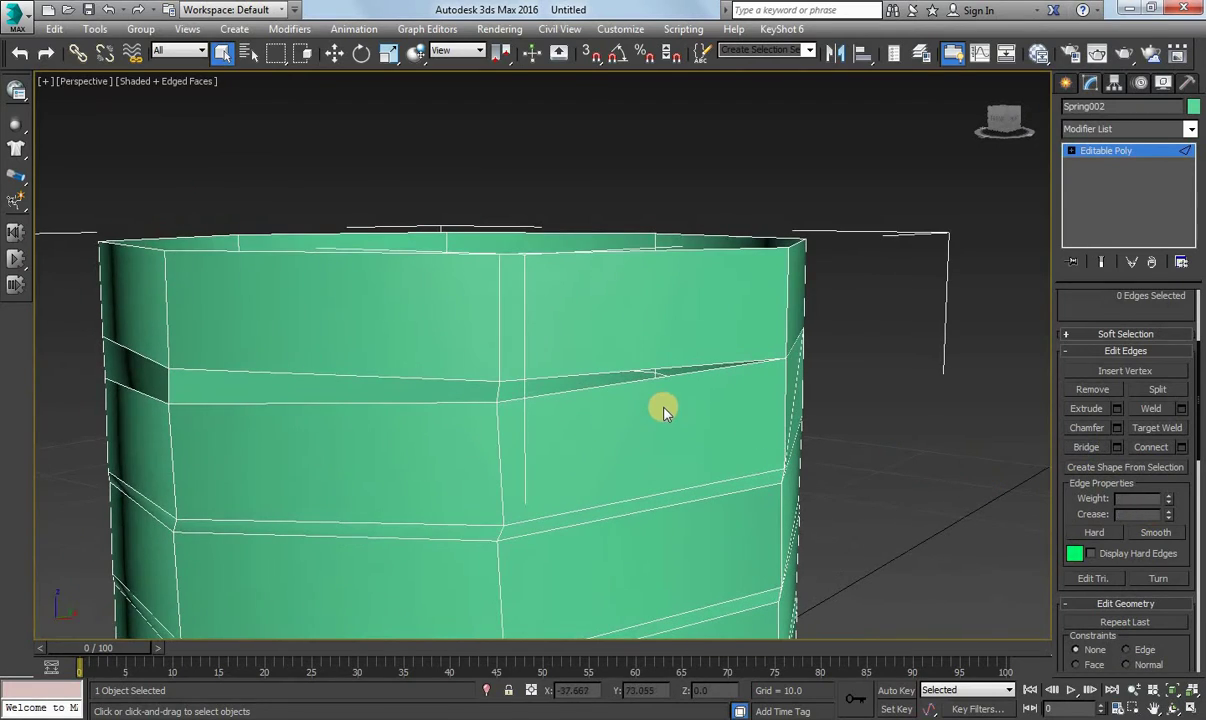
mouse_move(998, 578)
alt+middle_down()
mouse_move(646, 409)
mouse_move(606, 320)
mouse_move(572, 400)
alt+middle_up()
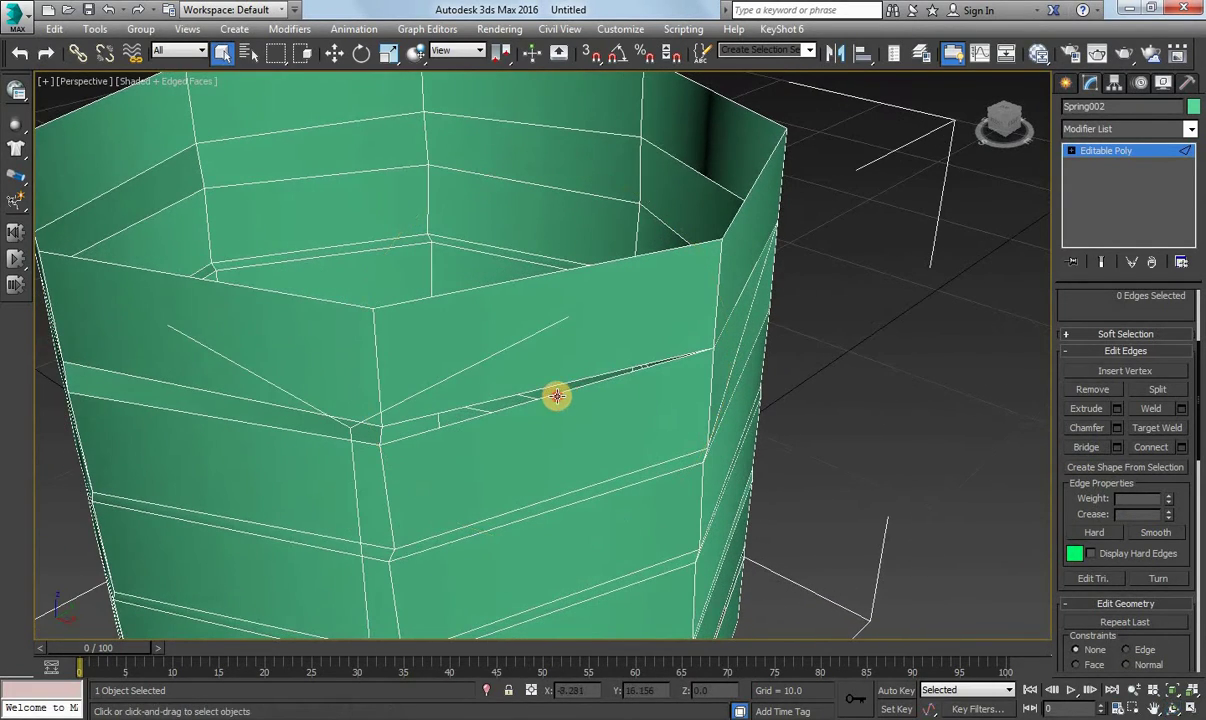
Drag out a new flap face from the edge along the sliver gap.
click(557, 396)
click(333, 52)
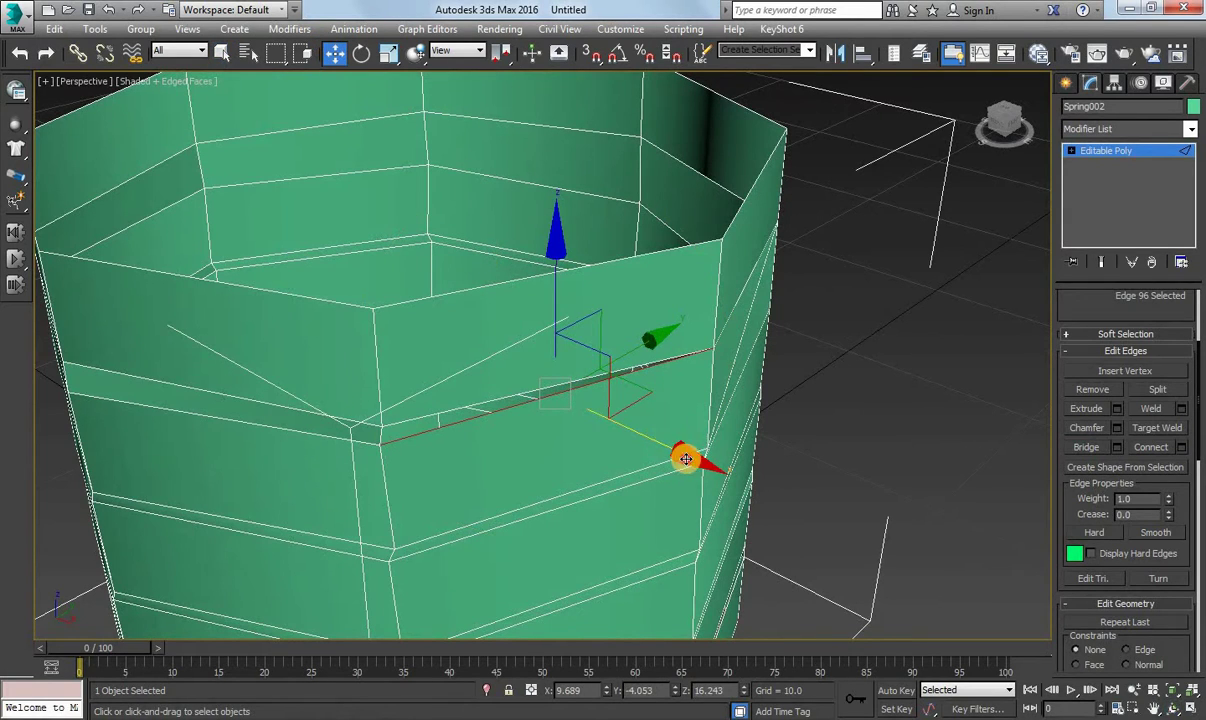
shift+drag(685, 458, 940, 450)
scroll(1095, 330, up, 3)
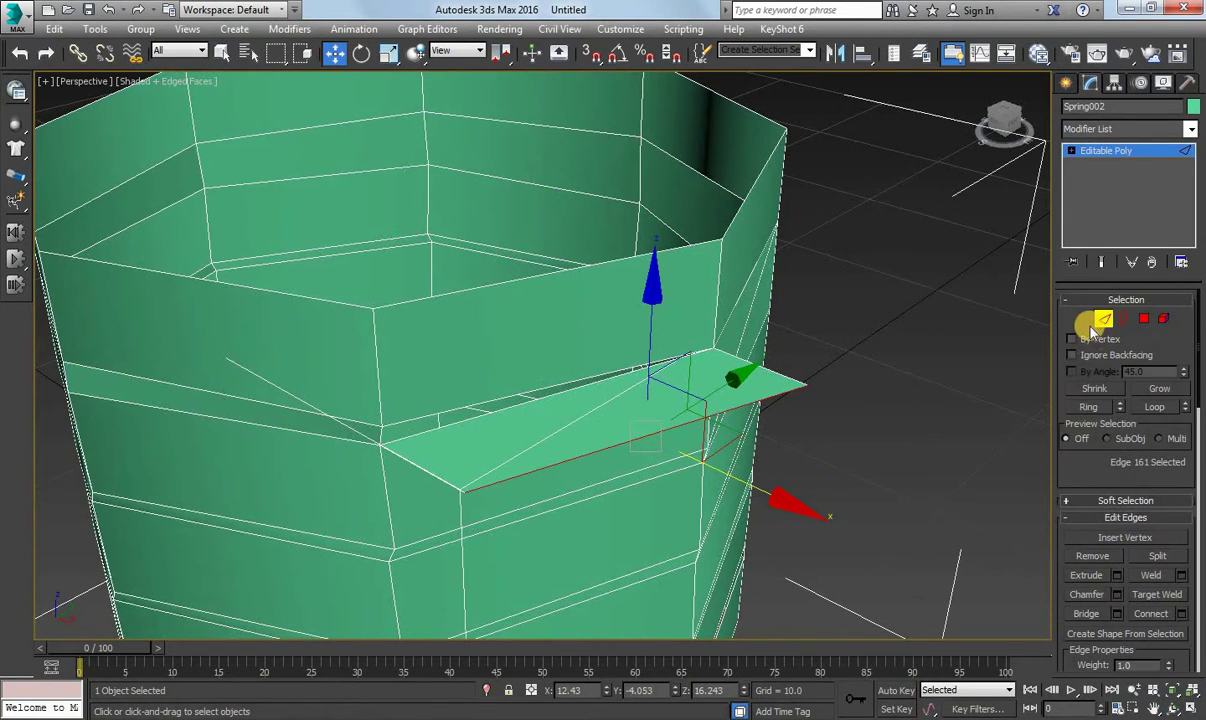
Target Weld the flap's outer vertex onto the gap corner, then frame the whole object.
click(1077, 318)
click(1157, 575)
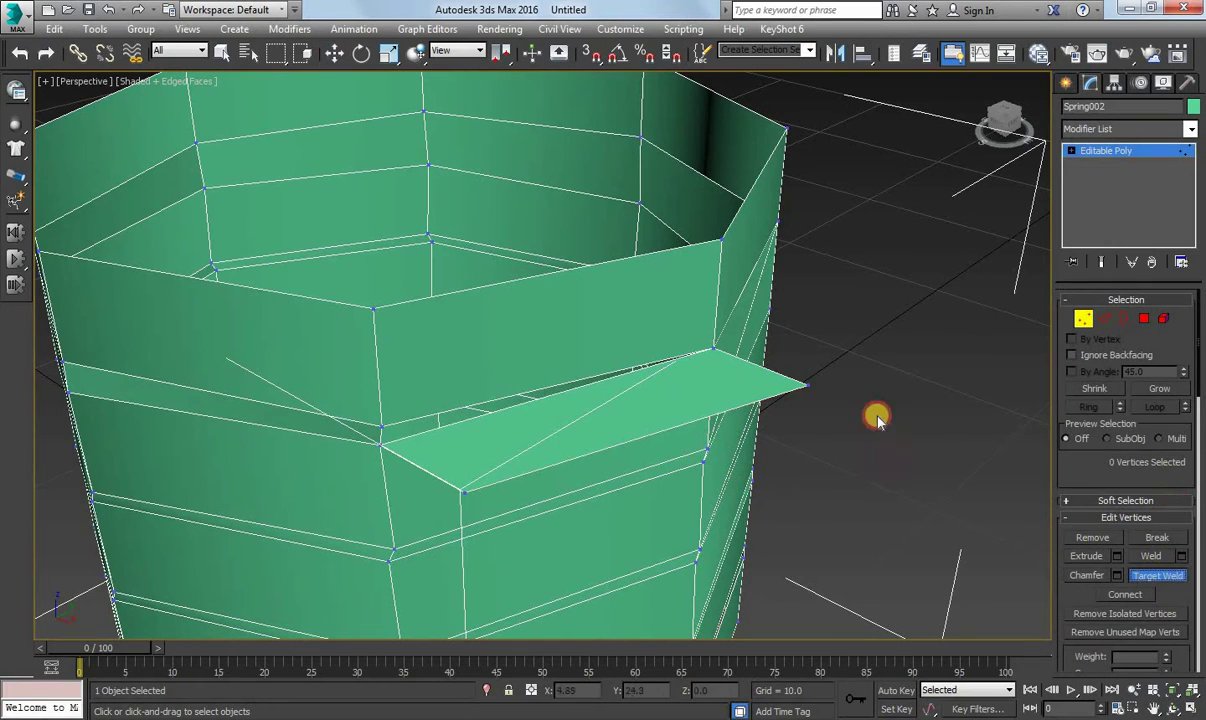
click(806, 382)
click(464, 491)
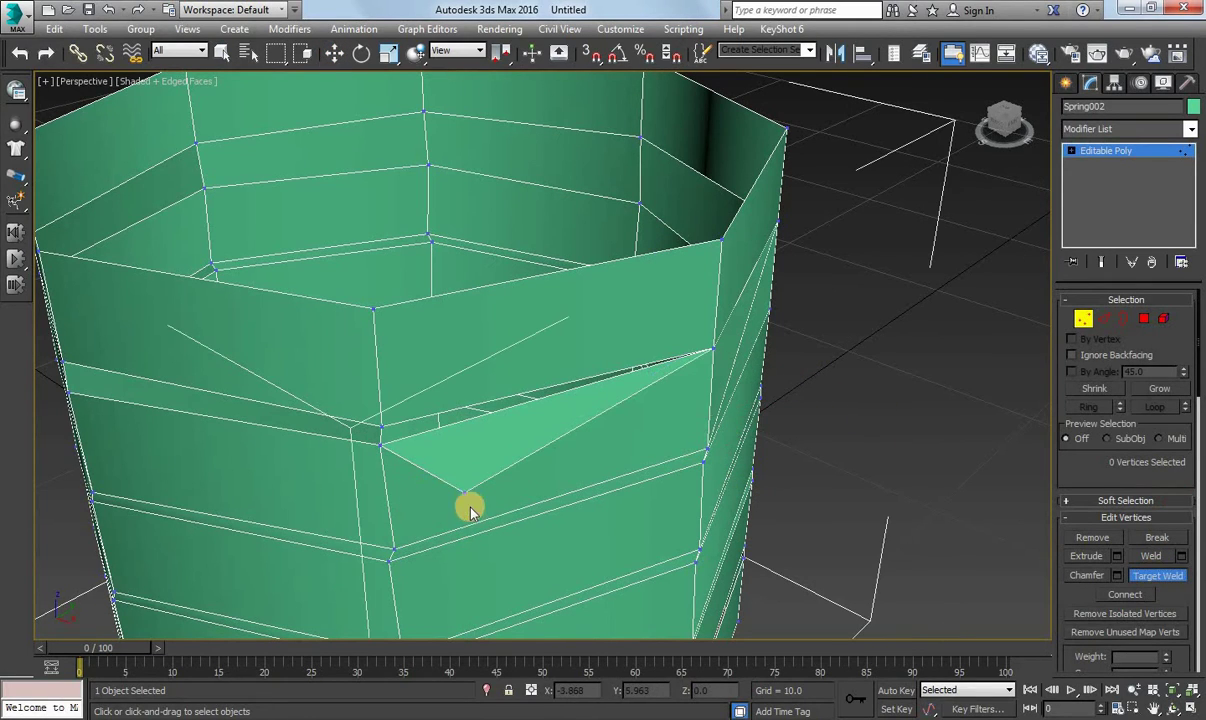
click(381, 432)
key(w)
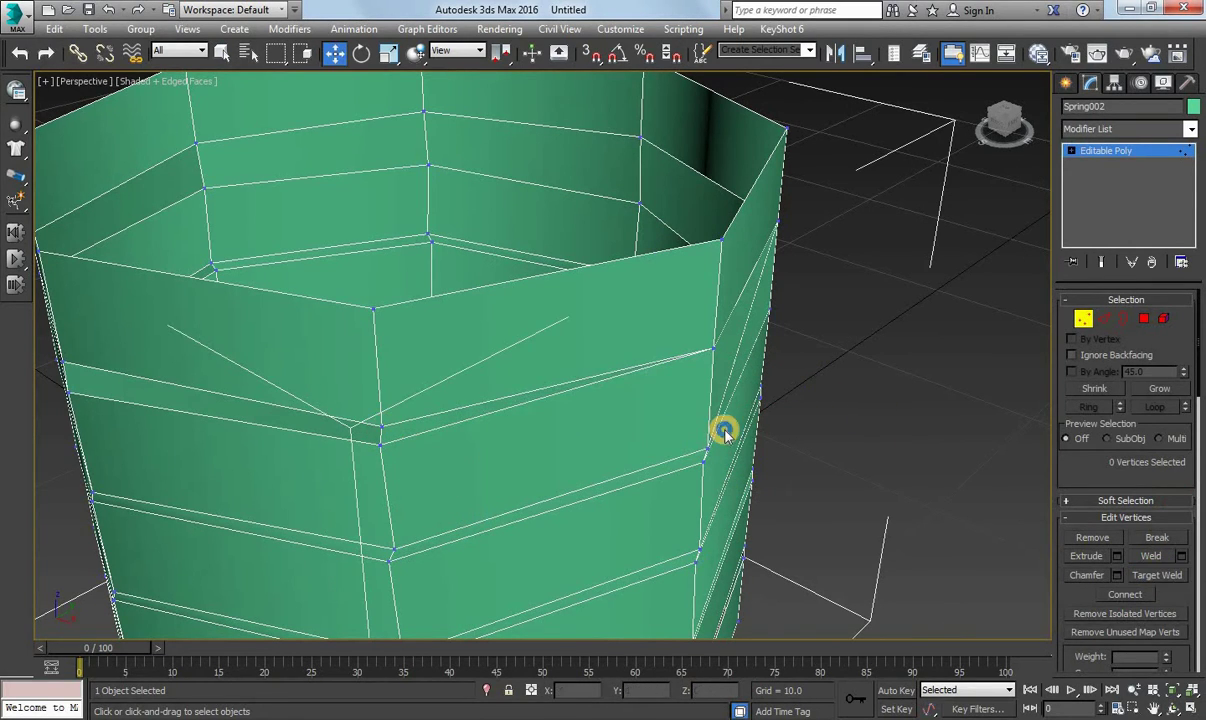
key(z)
Orbit to the lower bands and select the edge along the bottom gap.
alt+middle_drag(625, 390, 666, 360)
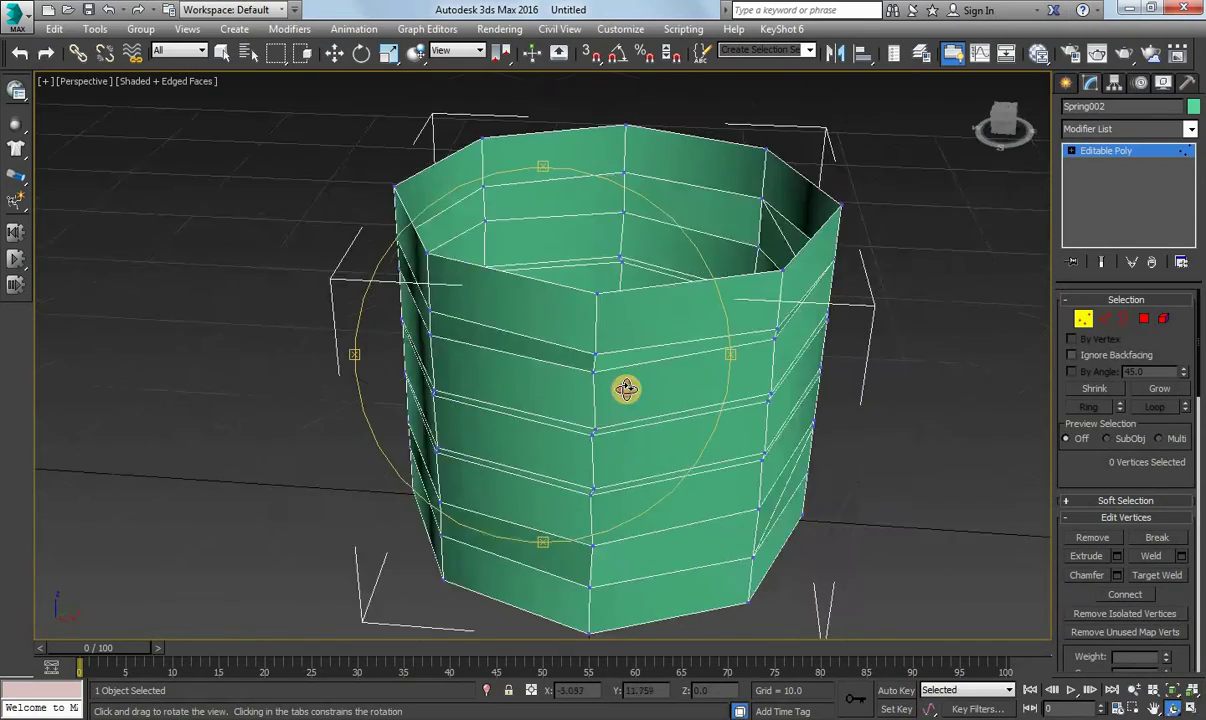
scroll(581, 396, up, 2)
scroll(565, 345, up, 3)
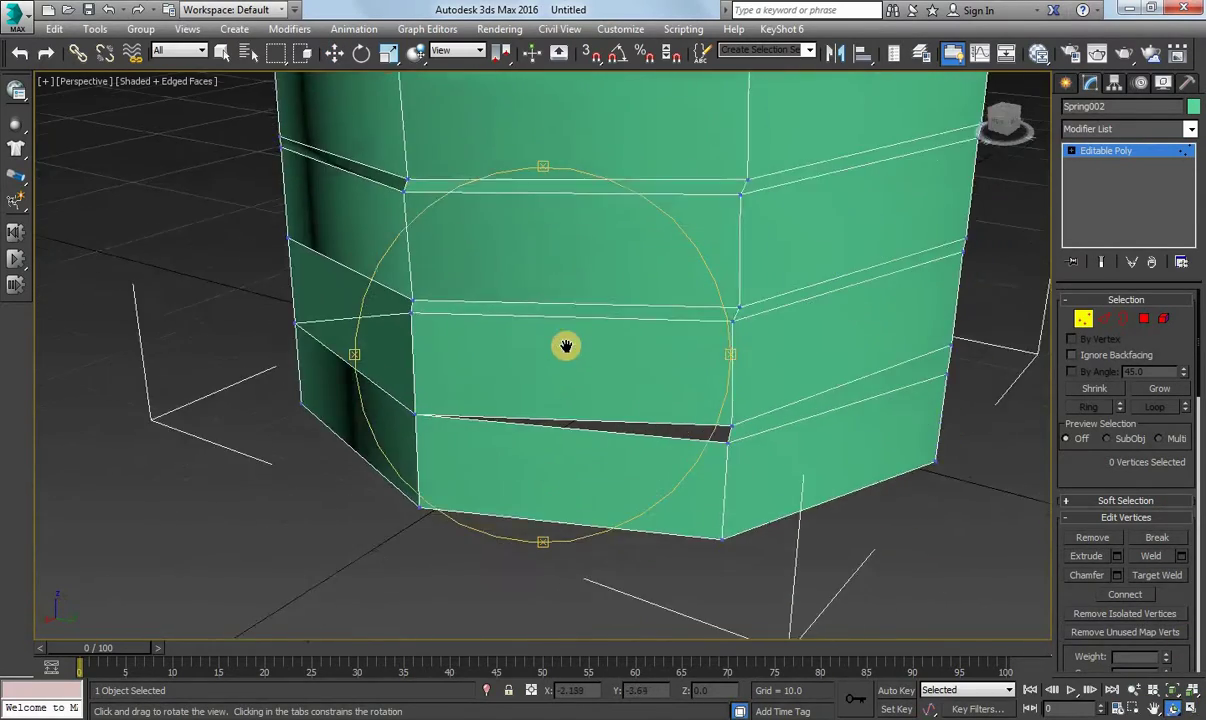
scroll(560, 342, up, 3)
scroll(560, 342, up, 1)
click(1103, 320)
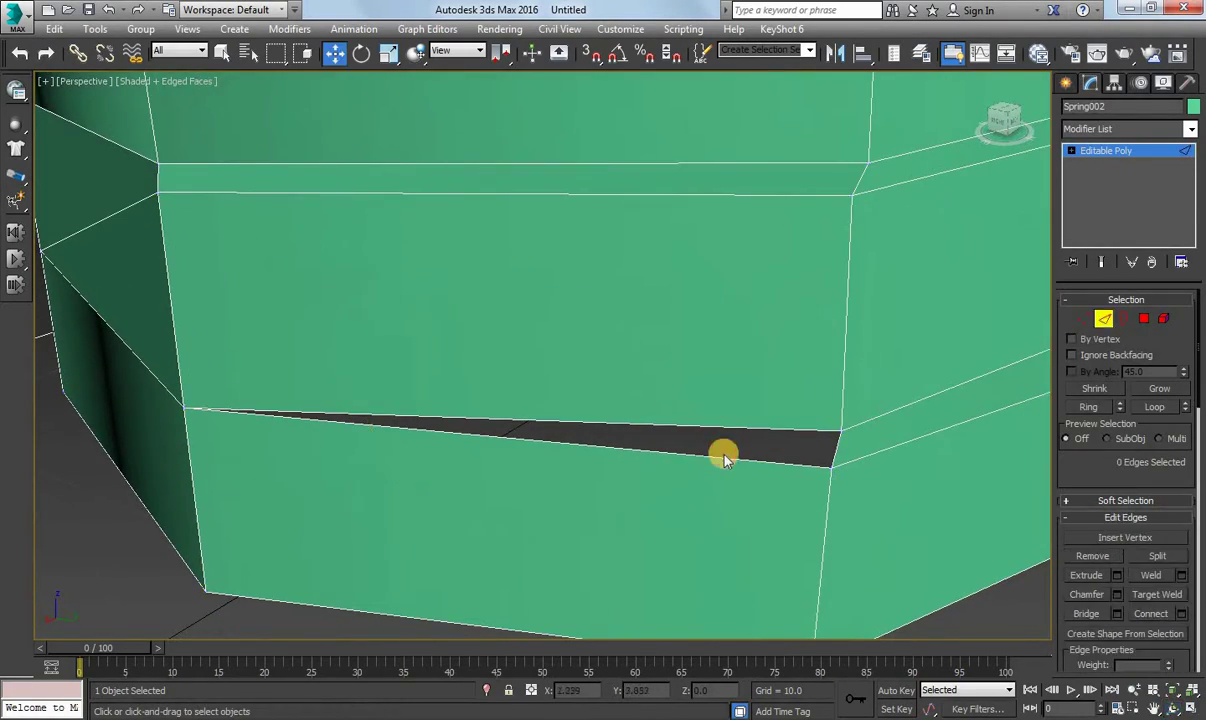
click(726, 456)
scroll(687, 523, down, 2)
scroll(630, 518, down, 3)
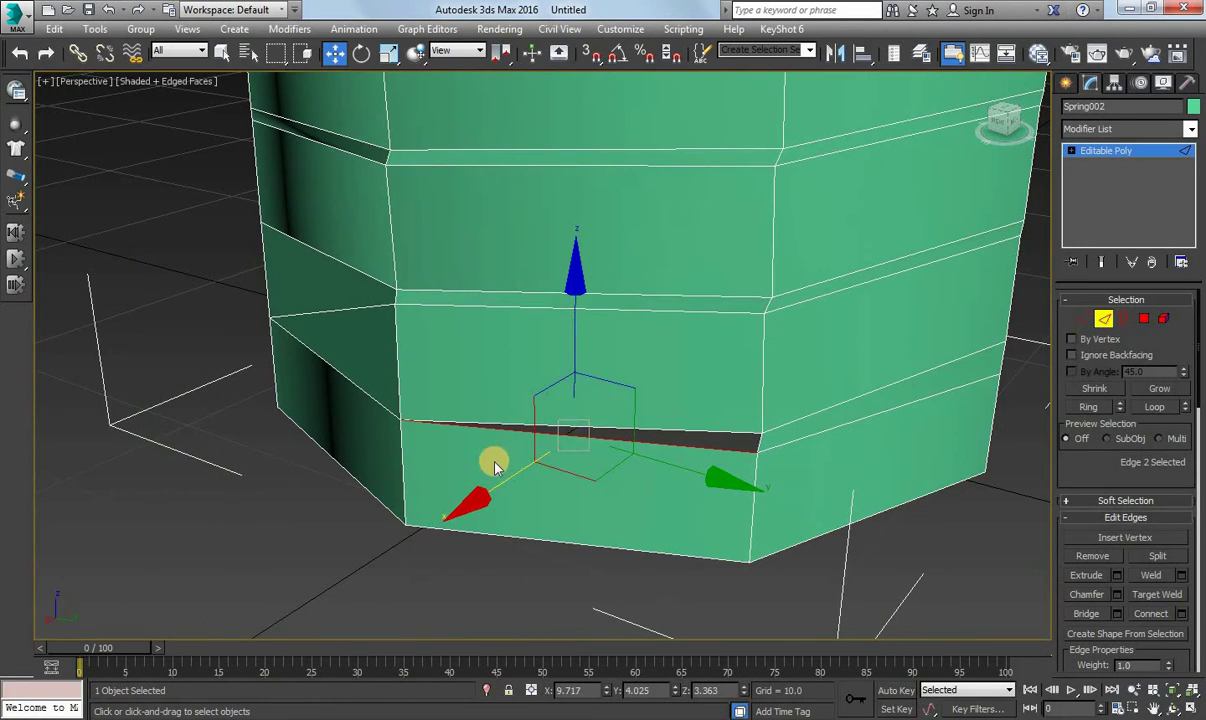
drag(501, 481, 751, 487)
Target Weld the ledge vertex onto the neighbouring corner vertex.
click(1084, 318)
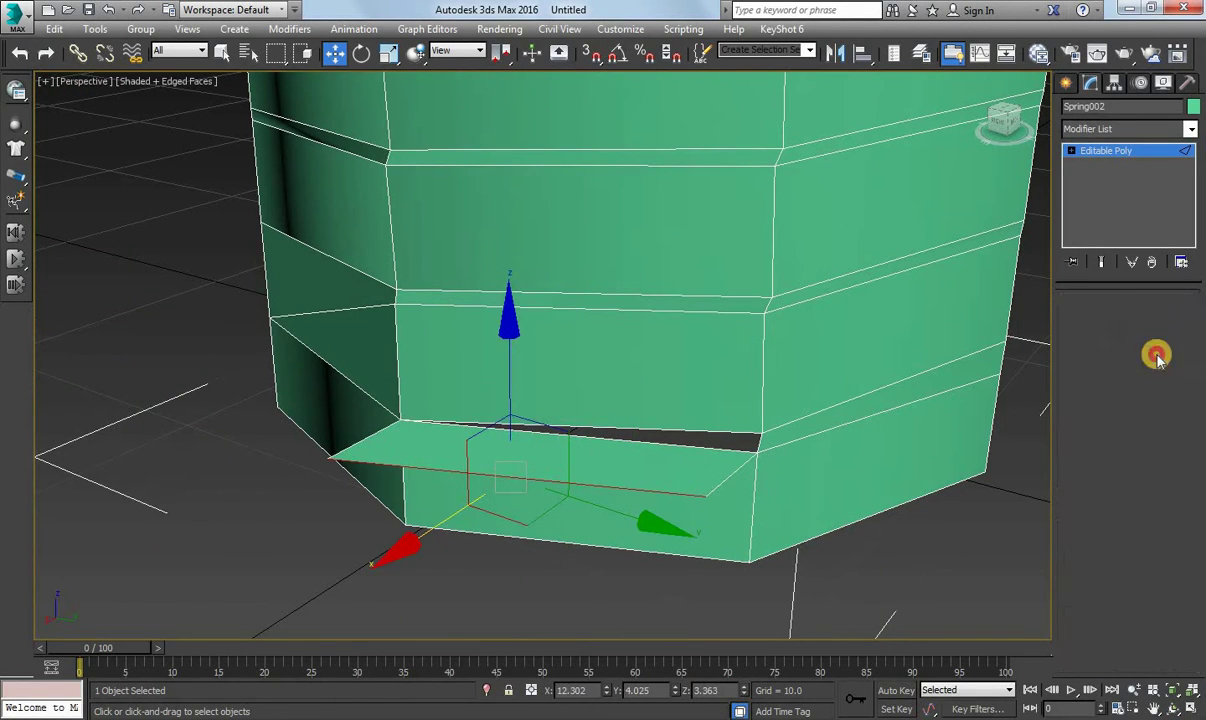
scroll(1158, 350, down, 2)
click(1157, 475)
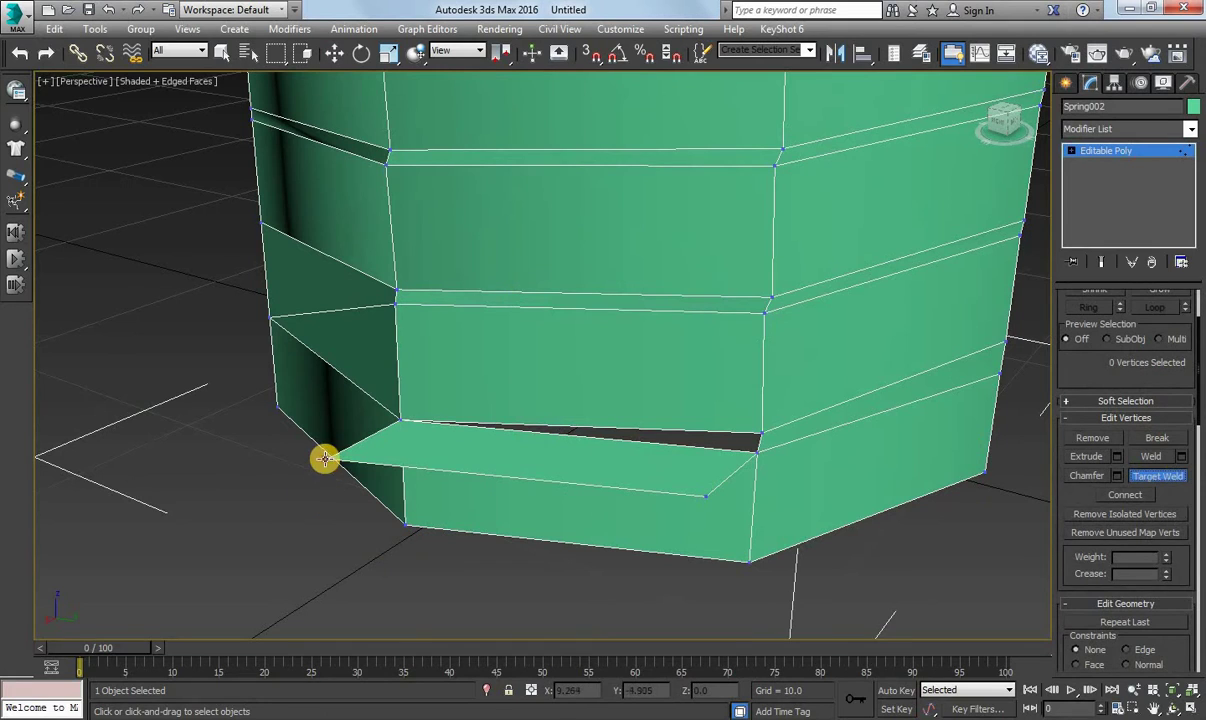
drag(324, 458, 706, 495)
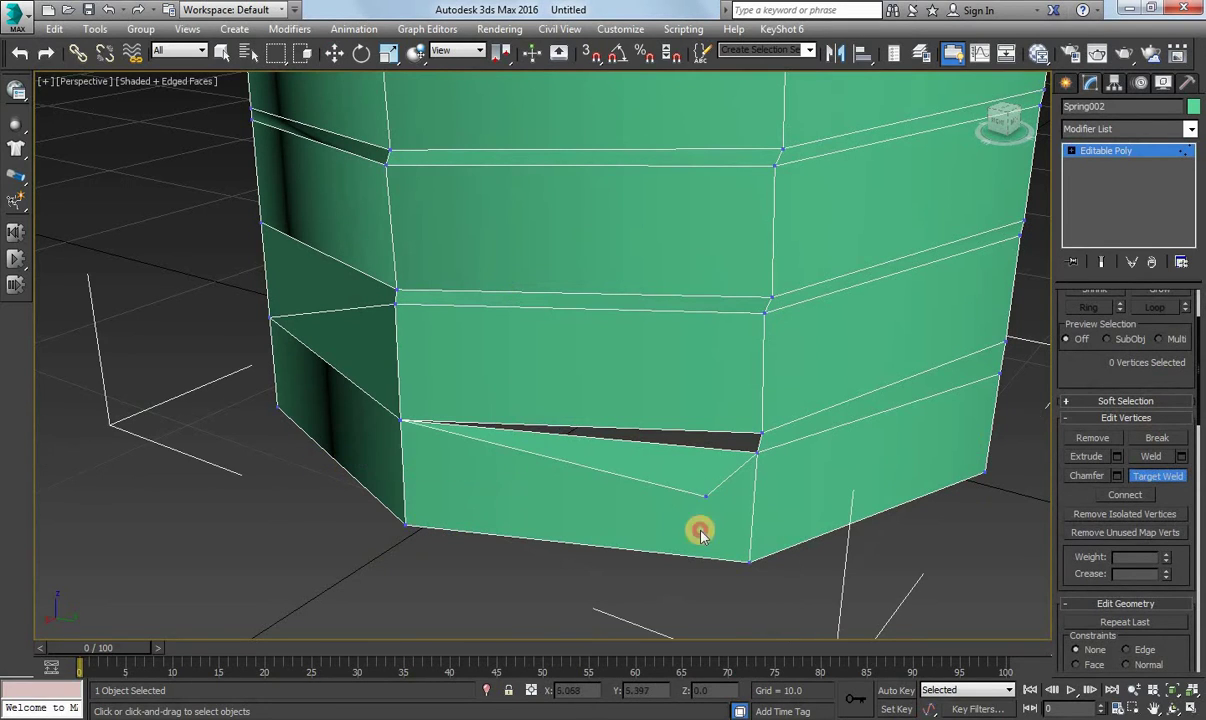
click(760, 430)
scroll(826, 506, down, 2)
scroll(756, 584, down, 3)
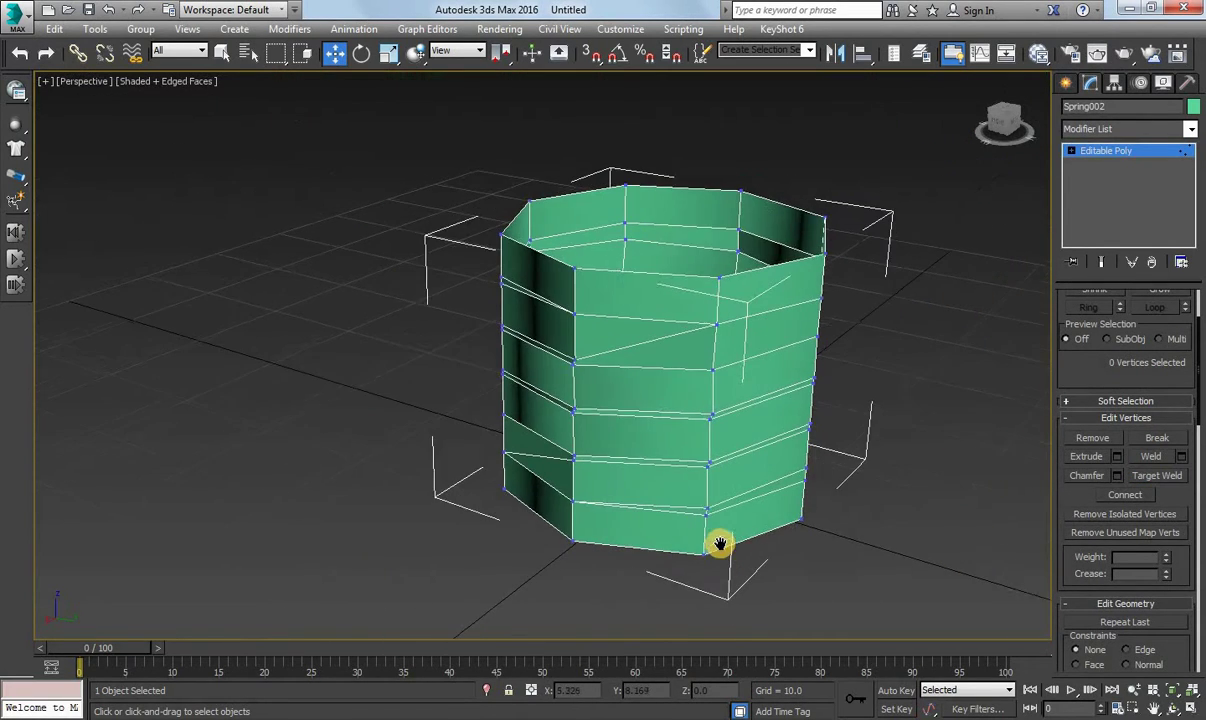
Orbit to the cup's front seam and select a vertex on its bottom edge.
click(1176, 705)
mouse_move(826, 546)
mouse_down()
mouse_move(646, 363)
mouse_move(565, 336)
mouse_move(925, 342)
mouse_move(514, 344)
mouse_move(616, 350)
mouse_move(621, 288)
mouse_up()
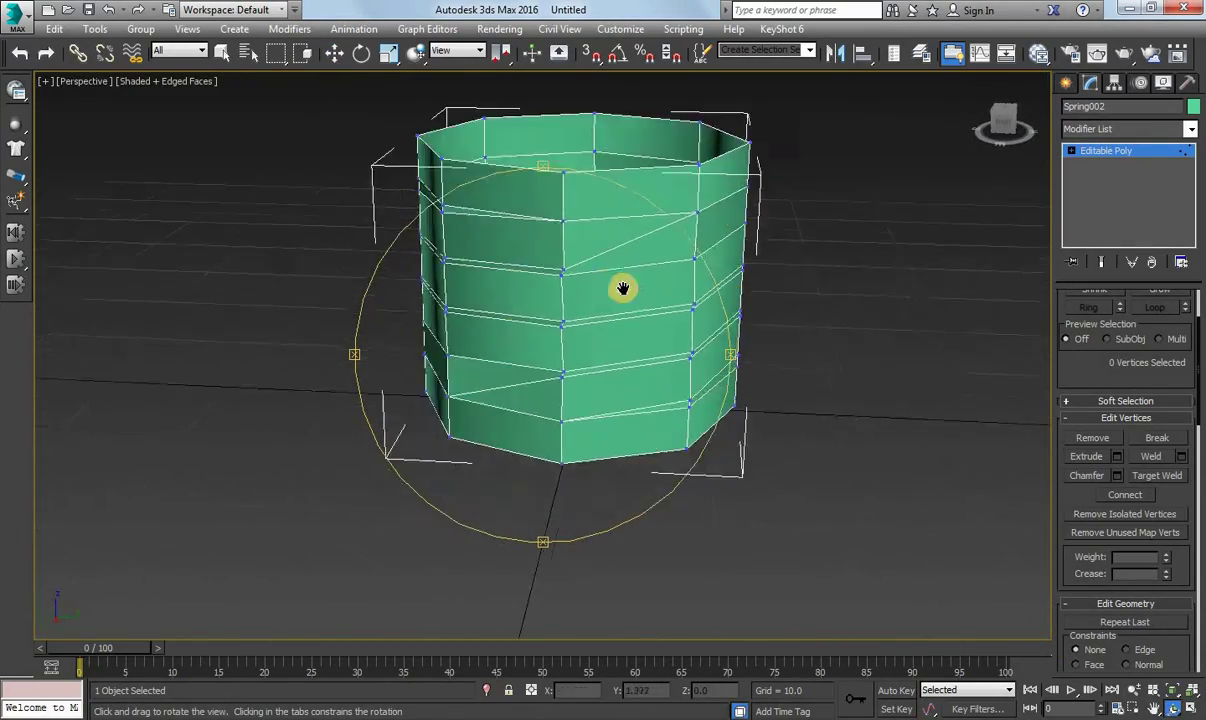
scroll(609, 377, up, 3)
drag(609, 377, 608, 297)
scroll(1100, 393, up, 2)
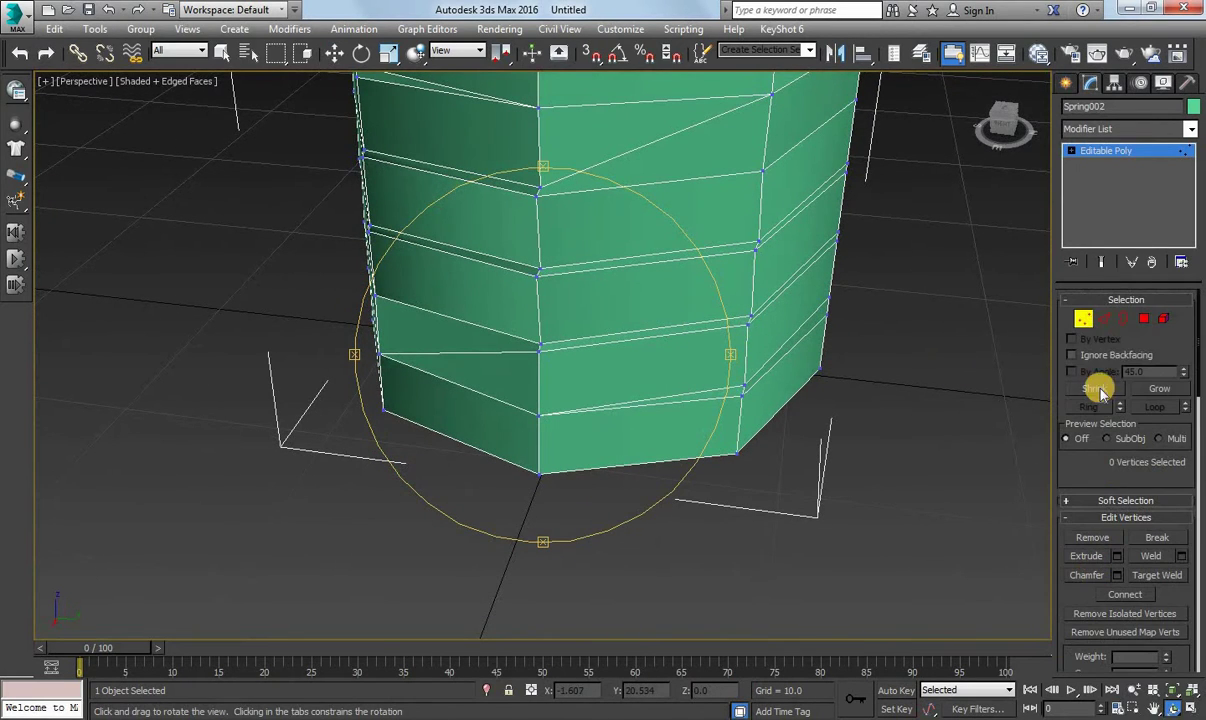
right_click(551, 462)
click(558, 405)
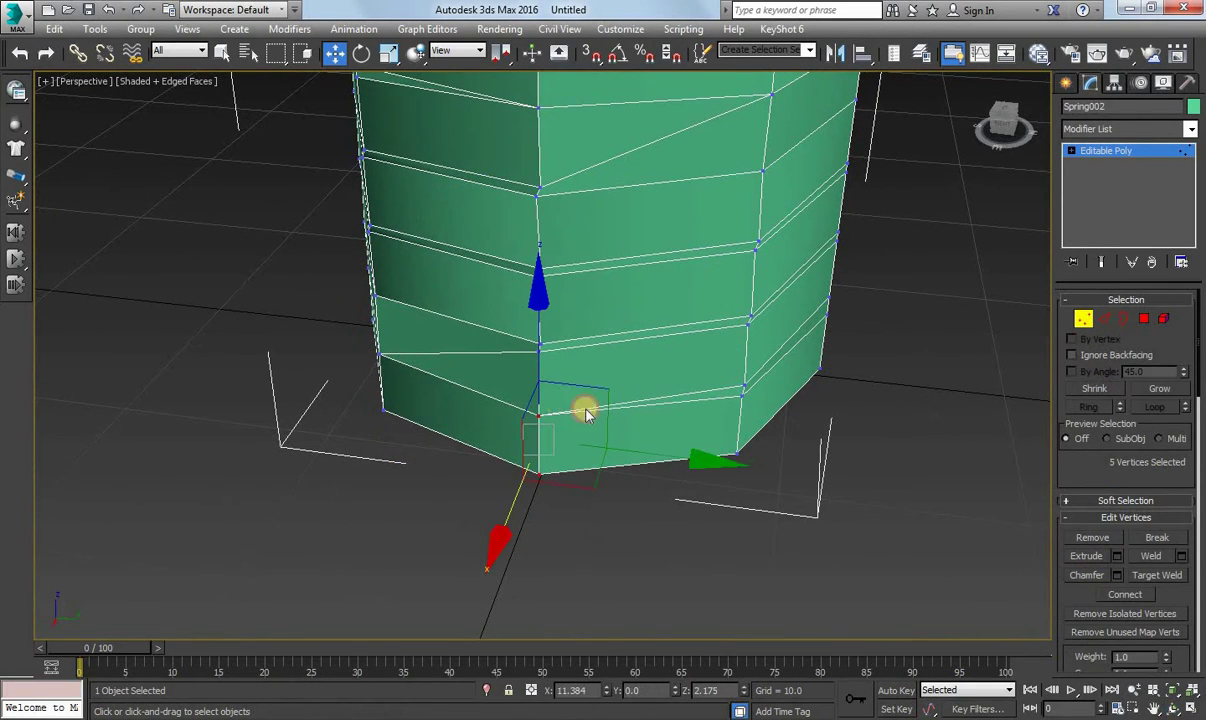
scroll(1101, 402, down, 2)
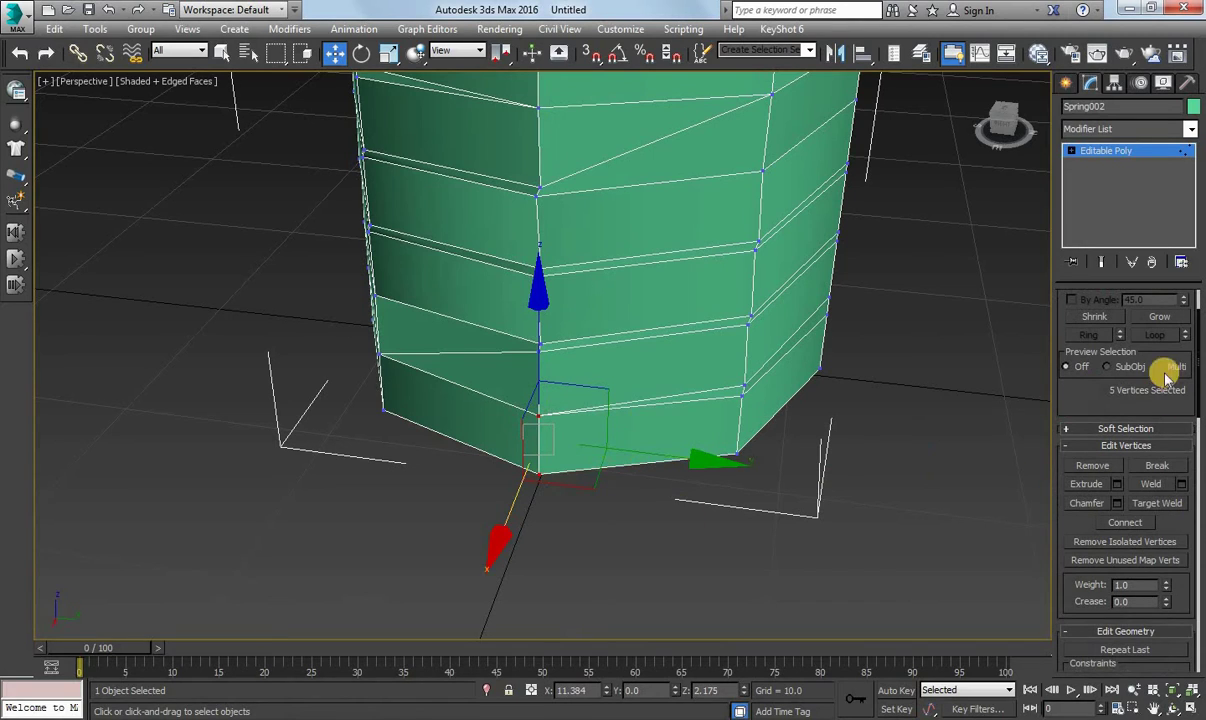
Weld the overlapping vertices at the bottom of the seam.
click(1174, 708)
mouse_move(610, 455)
mouse_down()
mouse_move(476, 262)
mouse_move(560, 326)
mouse_up()
right_click(560, 326)
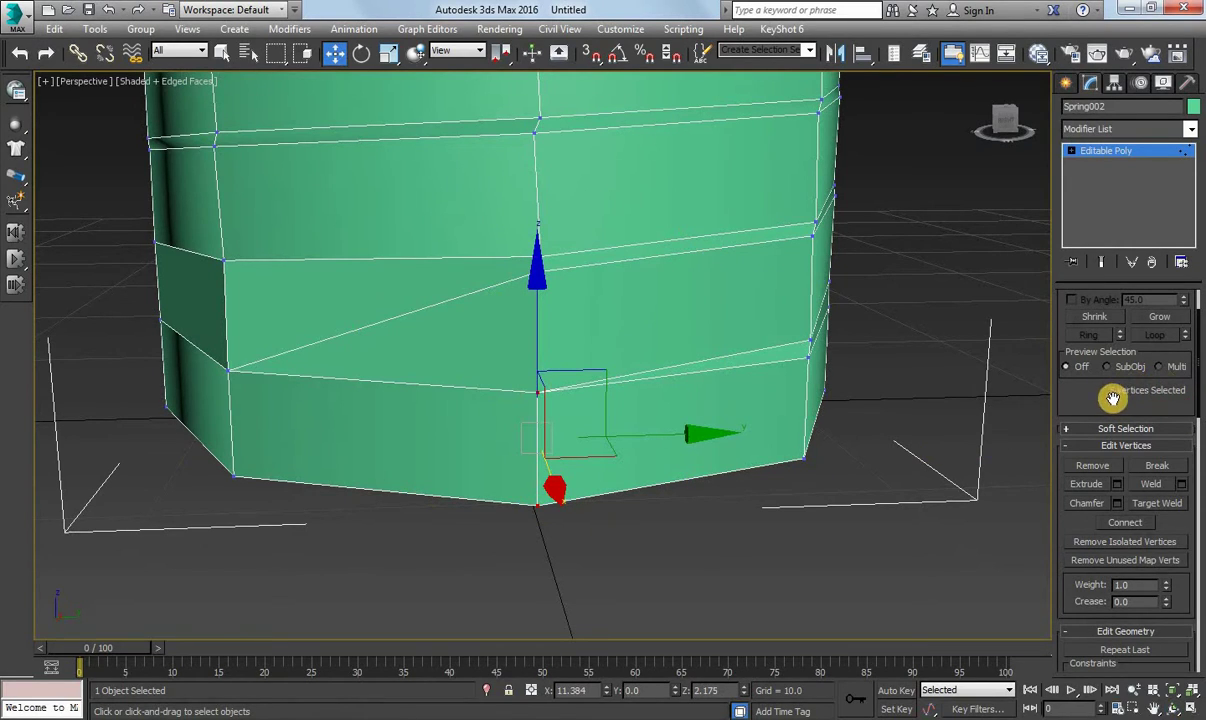
drag(1113, 398, 1102, 345)
click(1147, 434)
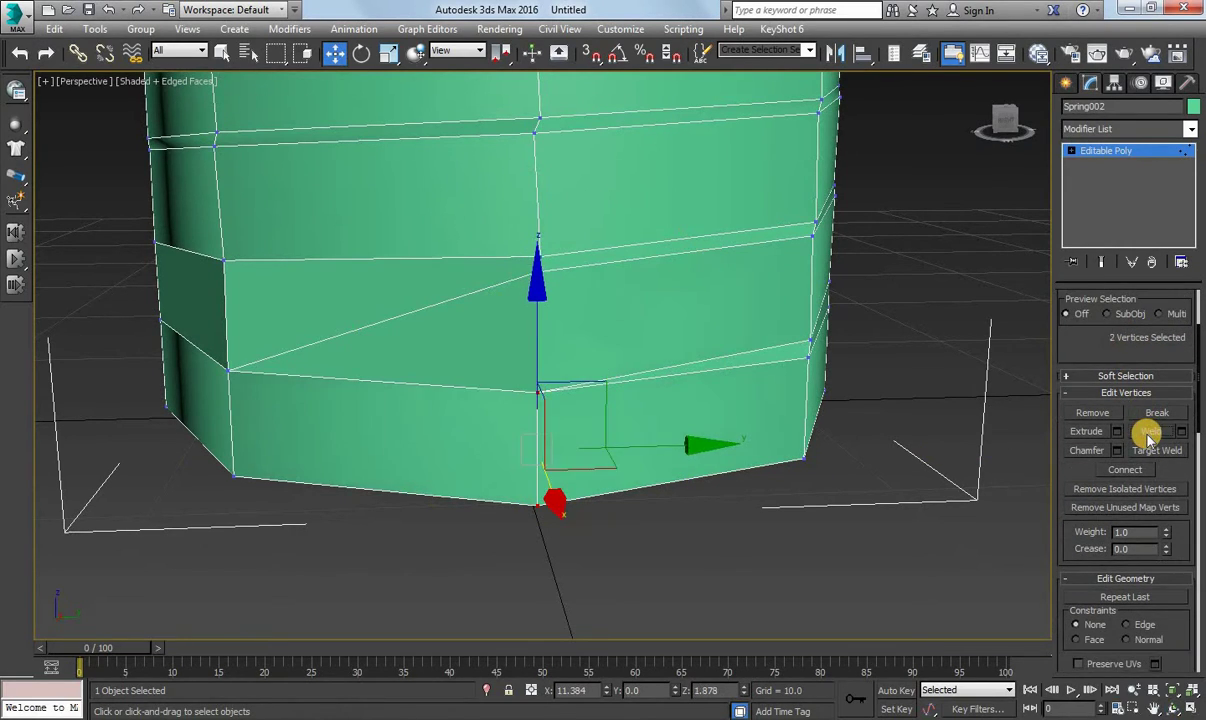
click(926, 436)
Box-select the stacked vertices at the top of the seam and Weld them.
key(z)
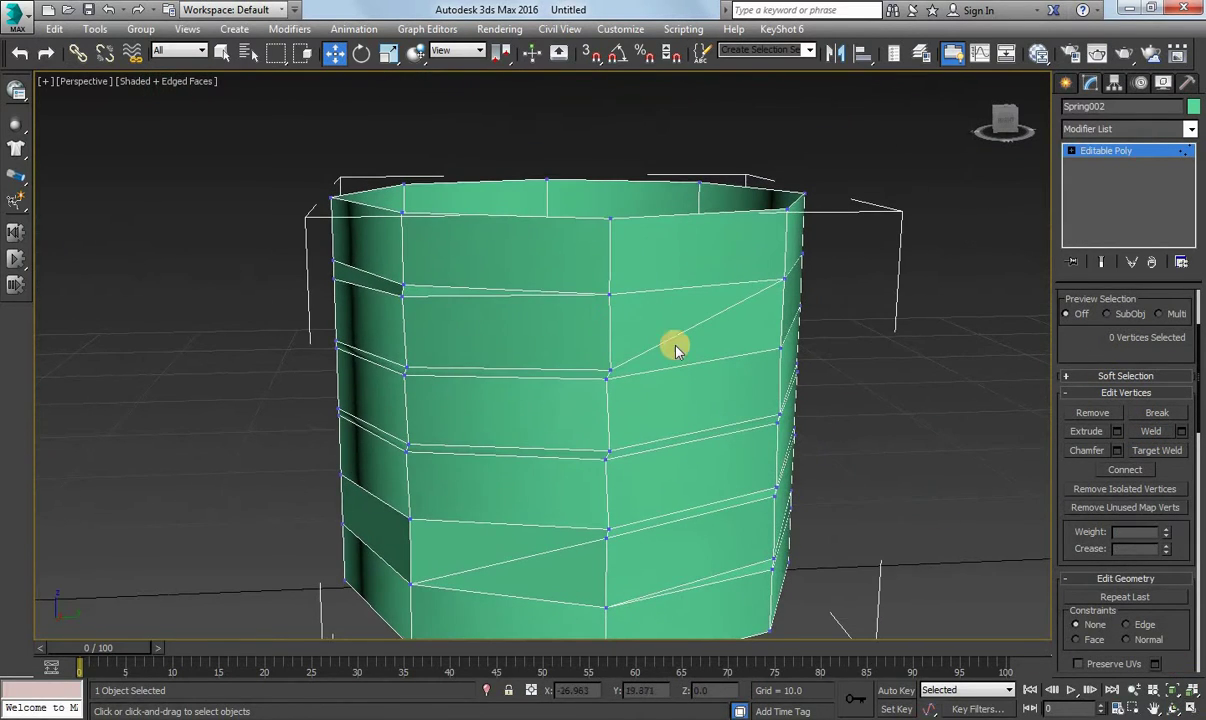
click(1173, 708)
mouse_move(665, 458)
mouse_down()
mouse_move(614, 353)
mouse_move(590, 423)
mouse_move(568, 290)
mouse_up()
right_click(556, 180)
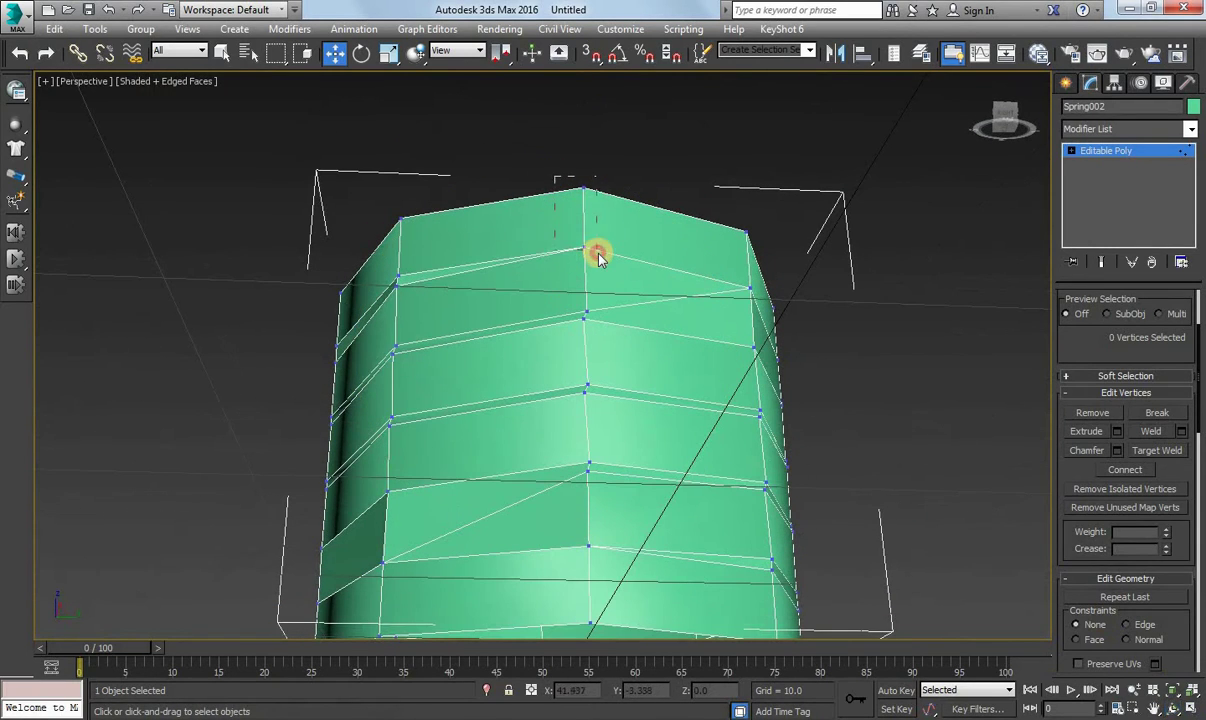
drag(555, 177, 598, 258)
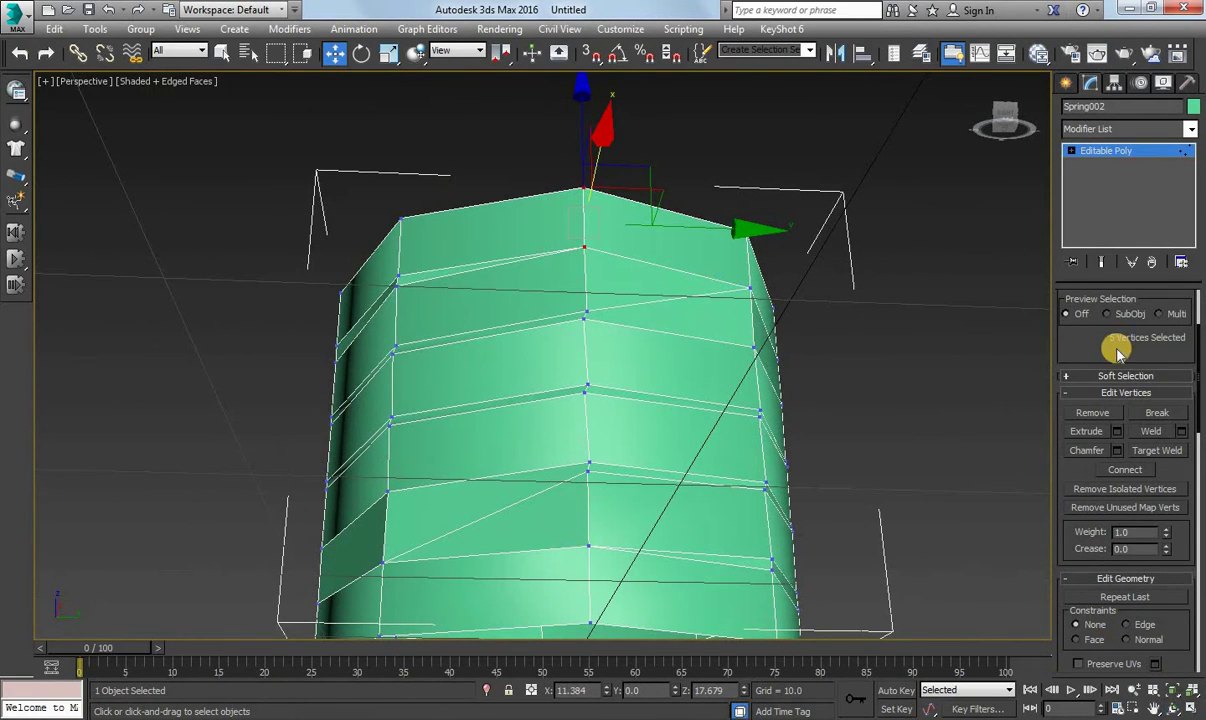
click(1145, 431)
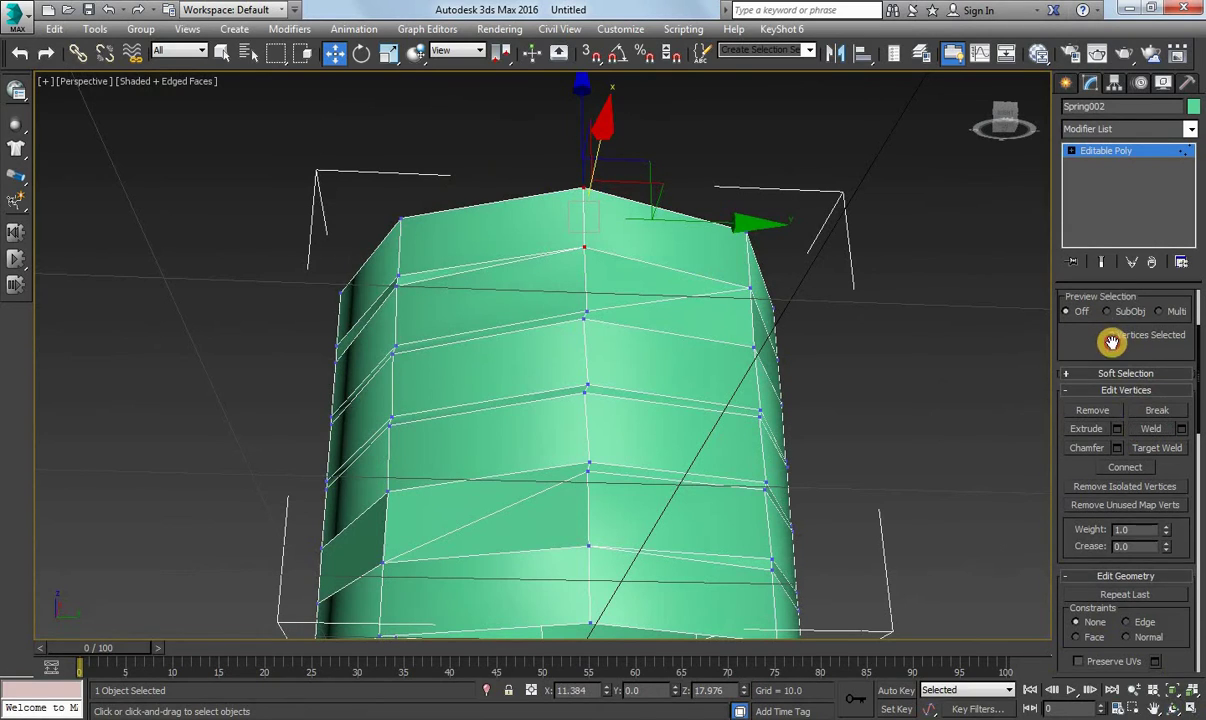
scroll(1096, 350, down, 1)
click(930, 525)
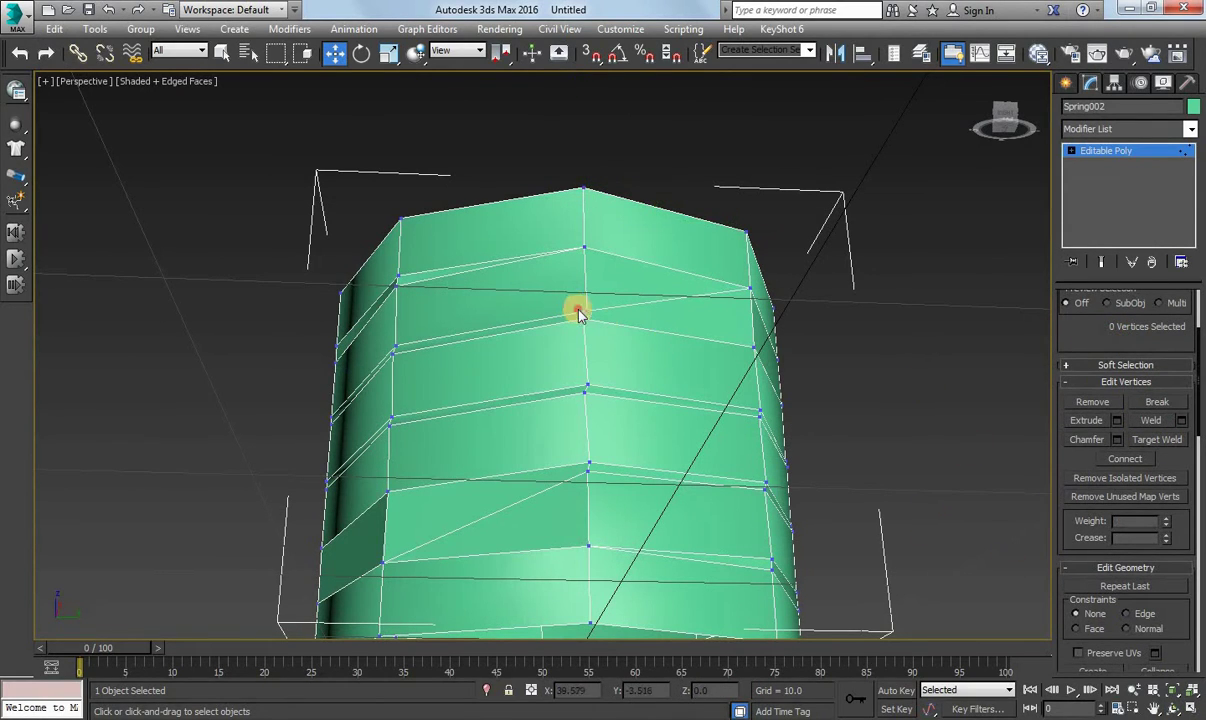
Select a pair of stacked seam vertices and raise them upward along Z.
drag(576, 302, 595, 325)
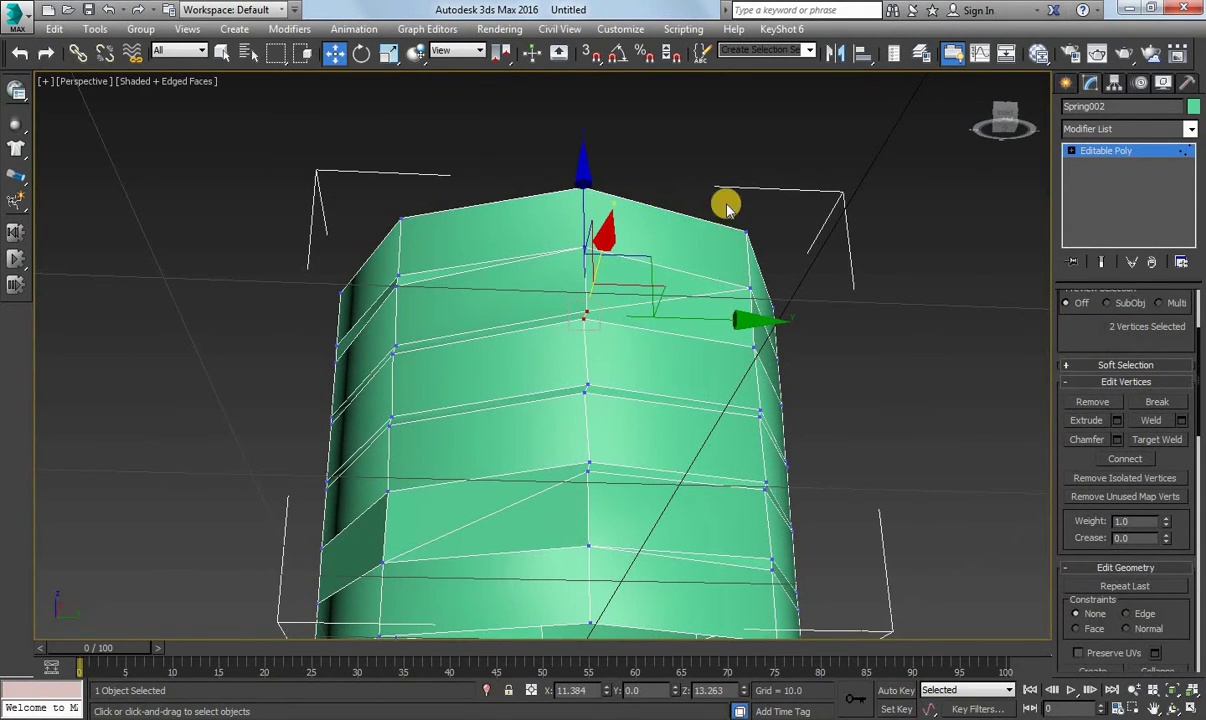
click(752, 289)
mouse_move(570, 313)
alt+middle_down()
mouse_move(614, 369)
mouse_move(490, 458)
mouse_move(405, 487)
alt+middle_up()
click(422, 497)
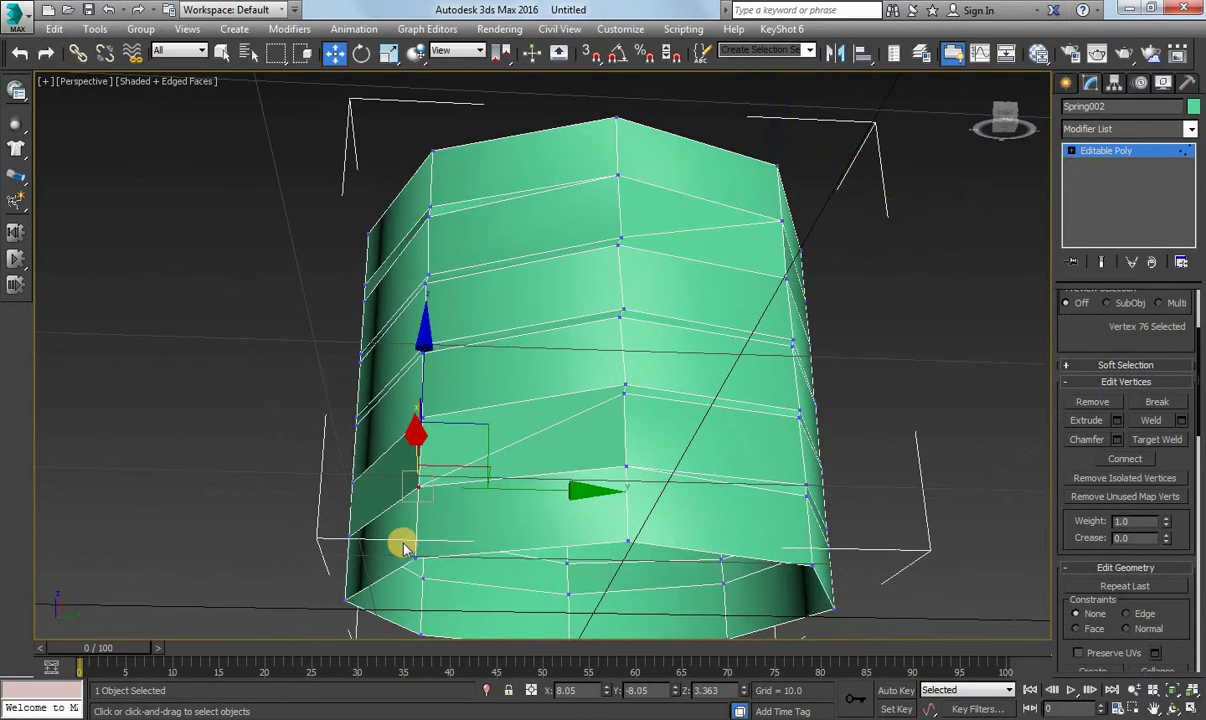
click(417, 553)
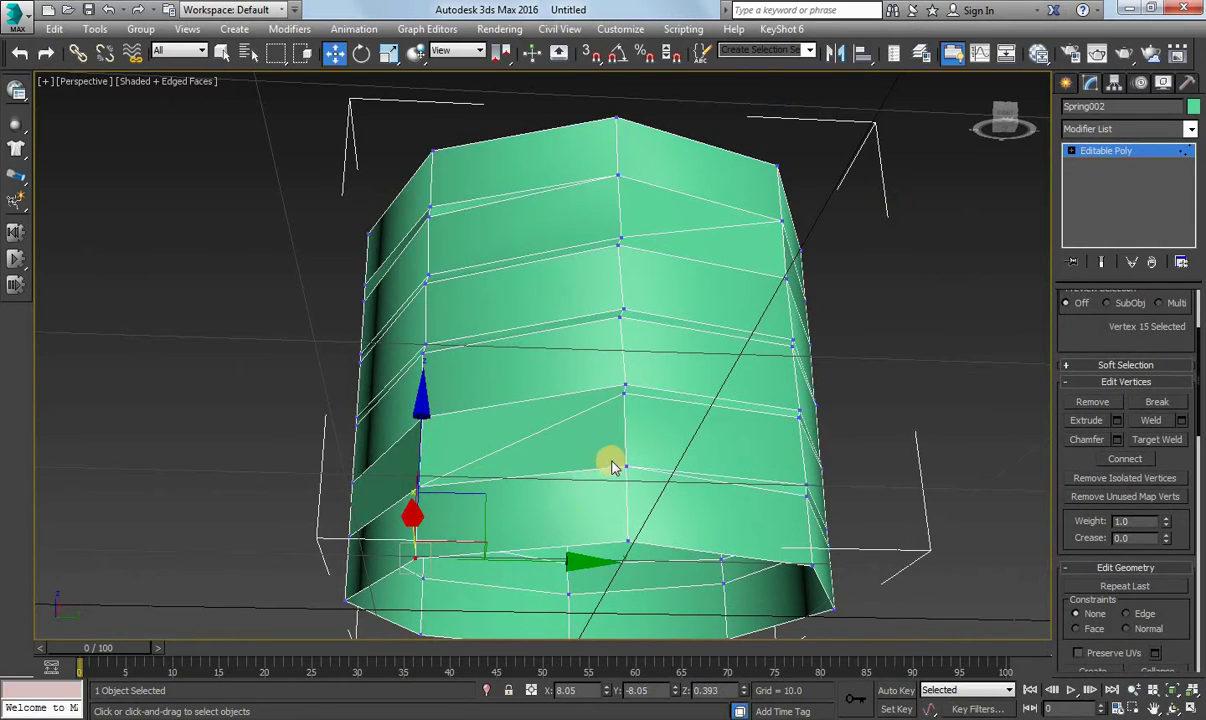
drag(640, 537, 605, 552)
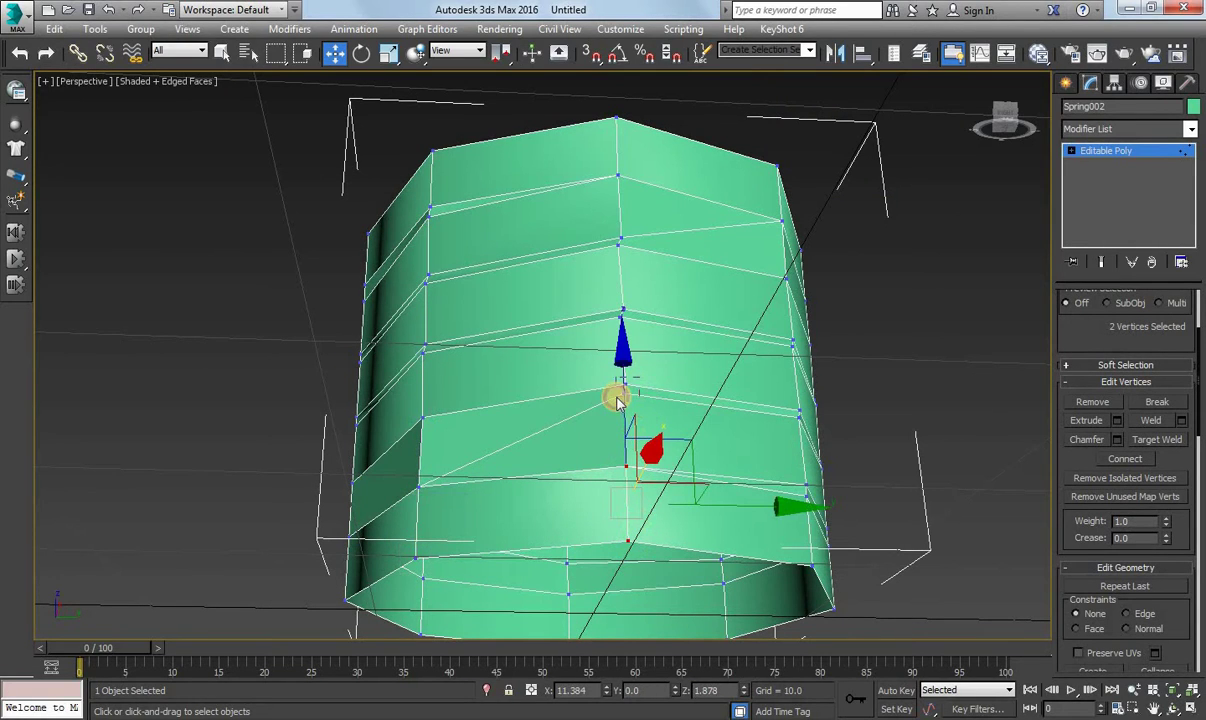
drag(617, 400, 617, 268)
mouse_move(620, 420)
alt+middle_down()
mouse_move(587, 431)
mouse_move(711, 444)
alt+middle_up()
scroll(587, 435, down, 3)
click(887, 468)
middle_drag(877, 435, 848, 421)
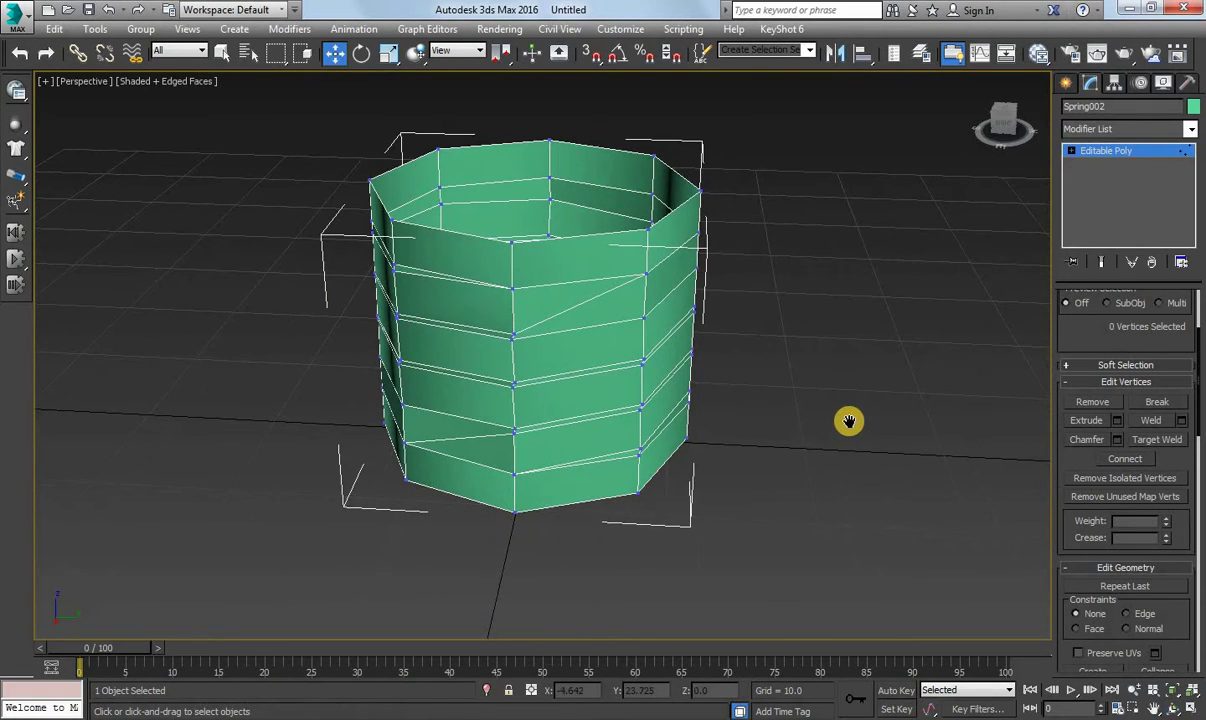
click(1172, 690)
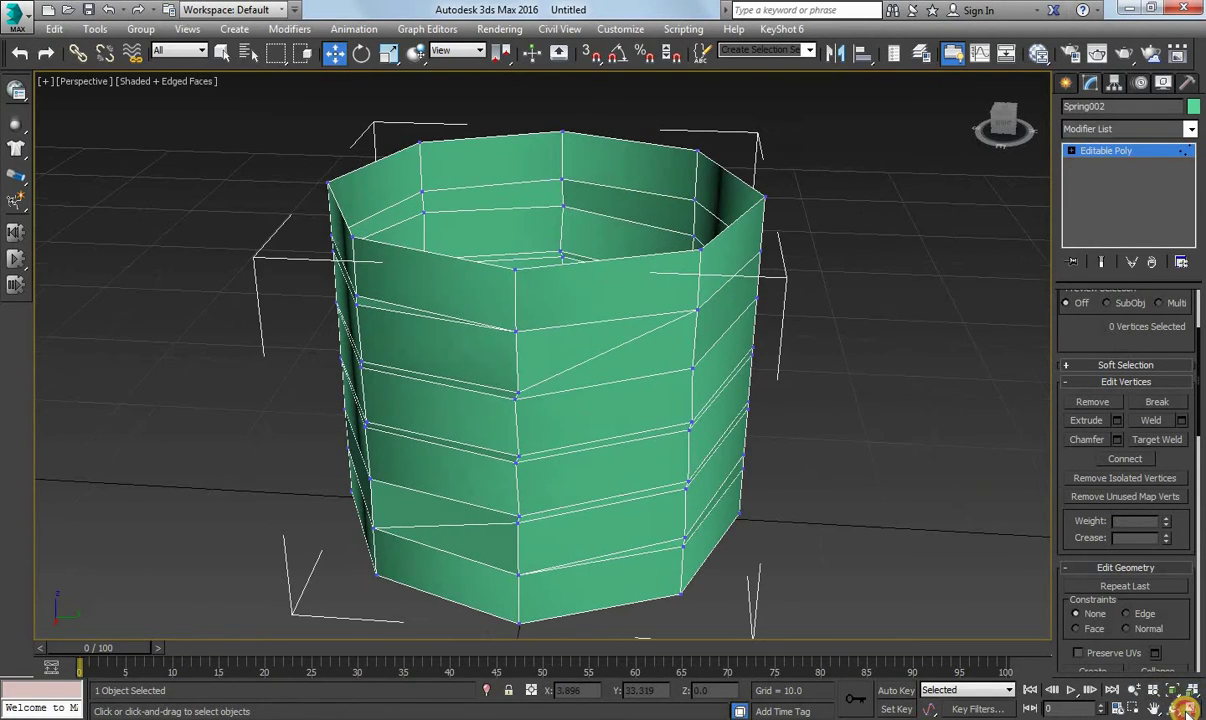
click(1172, 708)
mouse_move(729, 448)
mouse_down()
mouse_move(569, 367)
mouse_move(519, 352)
mouse_move(449, 362)
mouse_move(511, 317)
mouse_up()
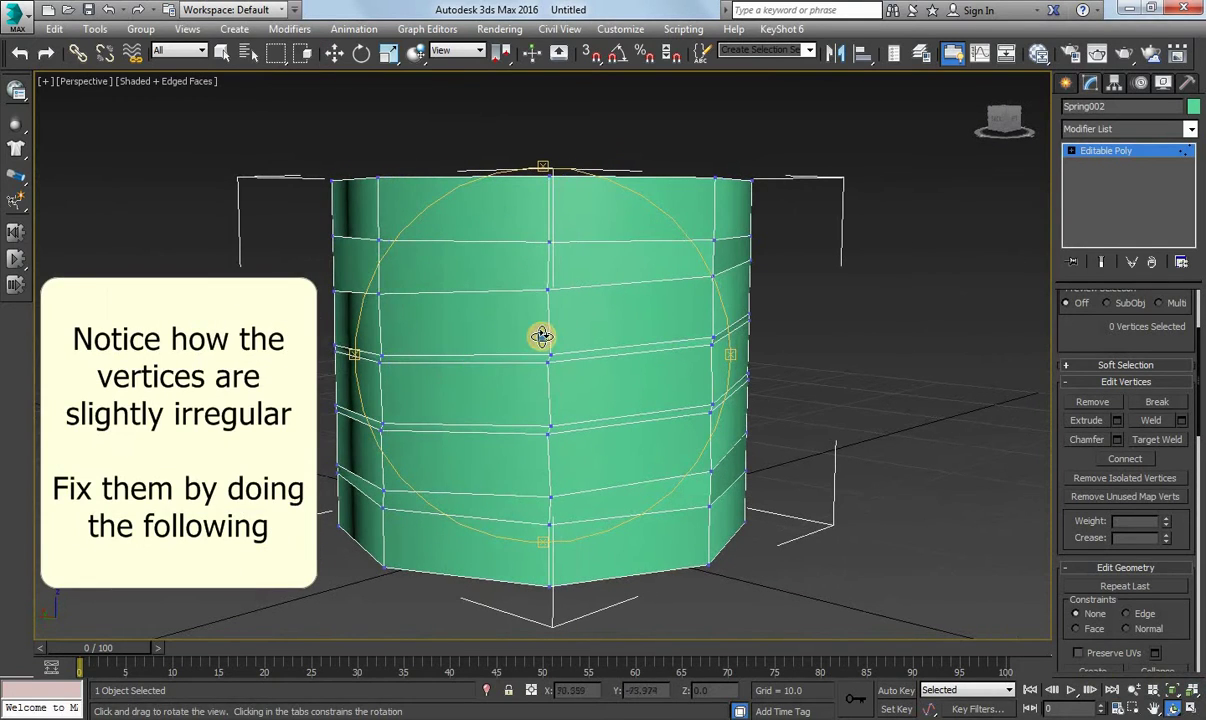
right_click(511, 317)
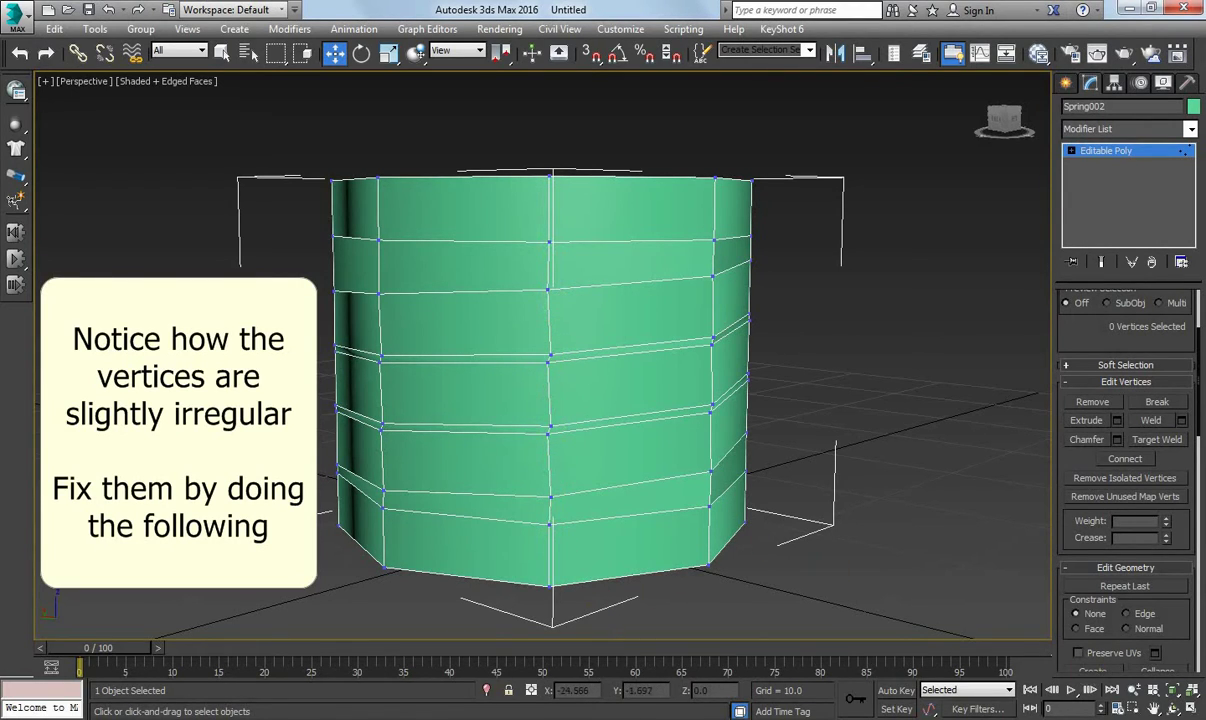
key(ctrl+r)
mouse_move(730, 457)
mouse_down()
mouse_move(646, 465)
mouse_move(569, 213)
mouse_up()
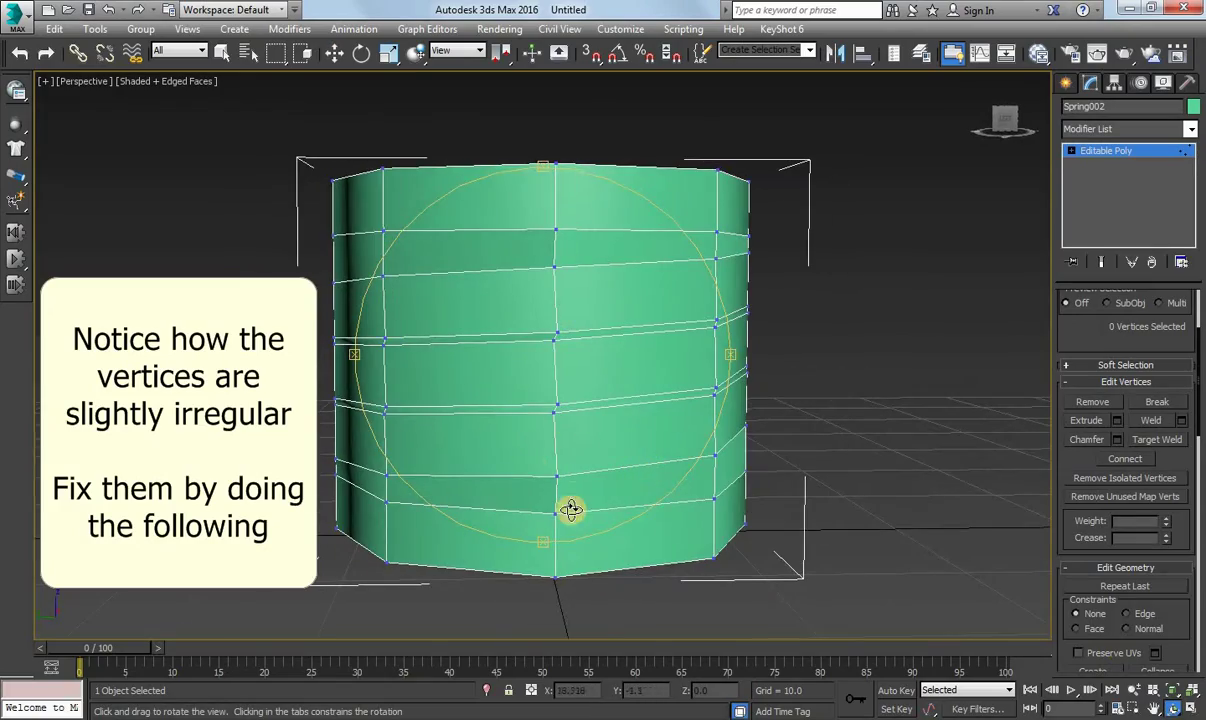
mouse_move(582, 443)
mouse_down()
mouse_move(627, 523)
mouse_move(595, 415)
mouse_move(627, 359)
mouse_move(643, 391)
mouse_move(625, 407)
mouse_move(603, 390)
mouse_move(596, 426)
mouse_move(573, 371)
mouse_move(562, 490)
mouse_up()
Select the stacked vertices on the near seam and apply Make Planar Y.
key(w)
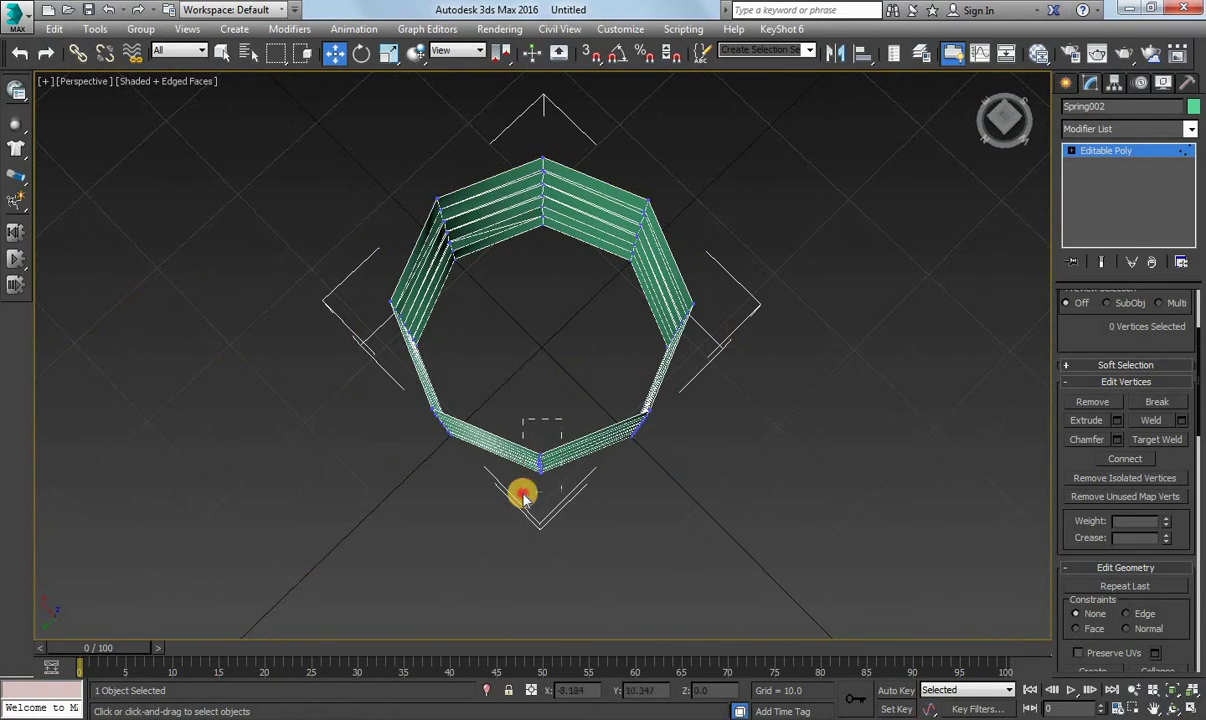
drag(560, 430, 518, 489)
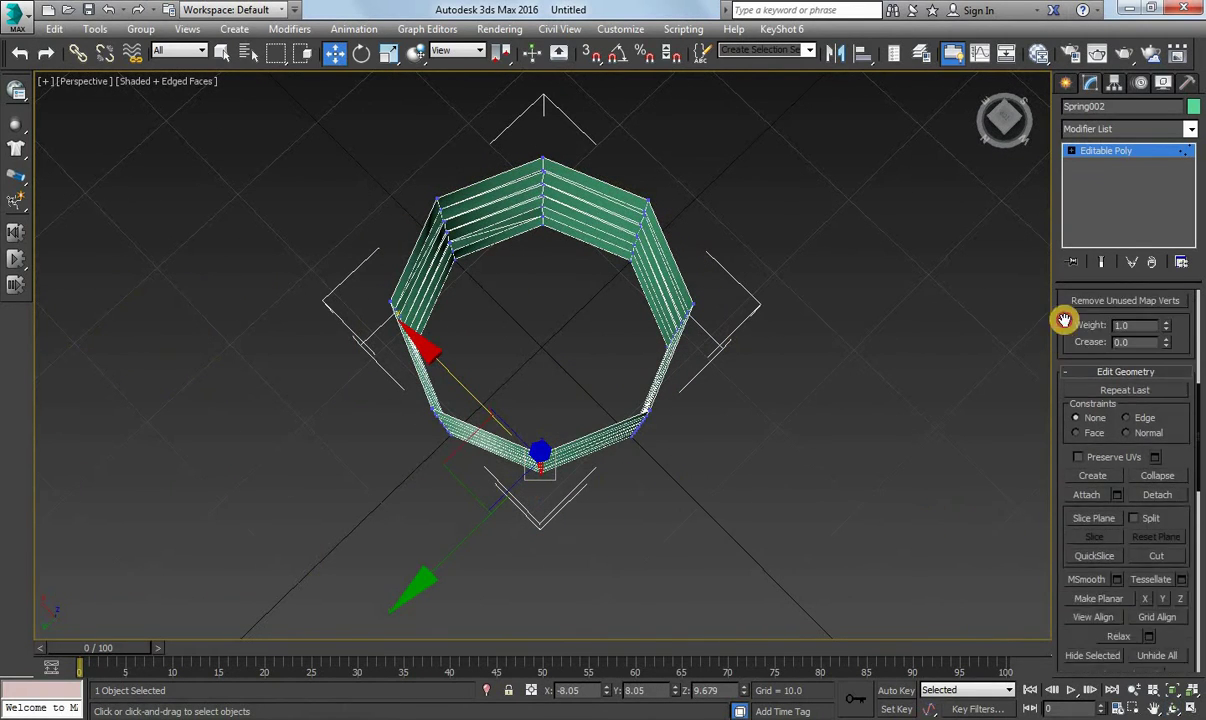
drag(1073, 545, 1050, 233)
click(1172, 705)
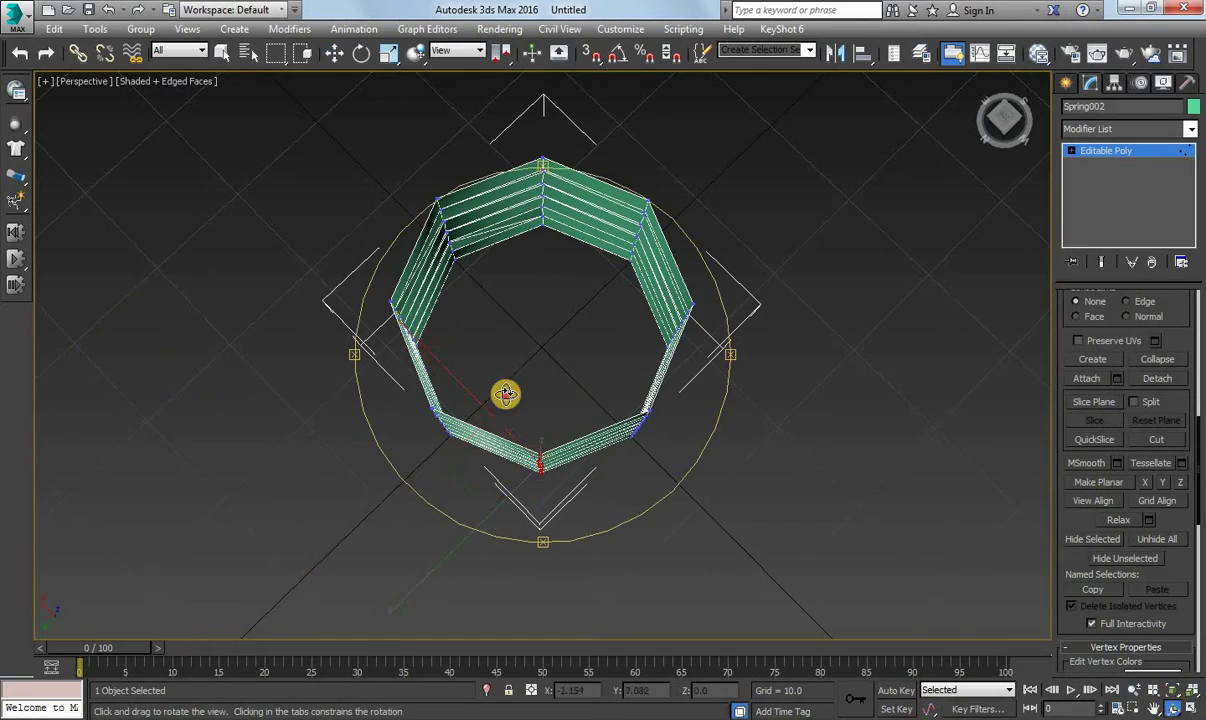
mouse_move(503, 396)
mouse_down()
mouse_move(519, 277)
mouse_move(587, 385)
mouse_move(566, 311)
mouse_move(657, 375)
mouse_up()
key(w)
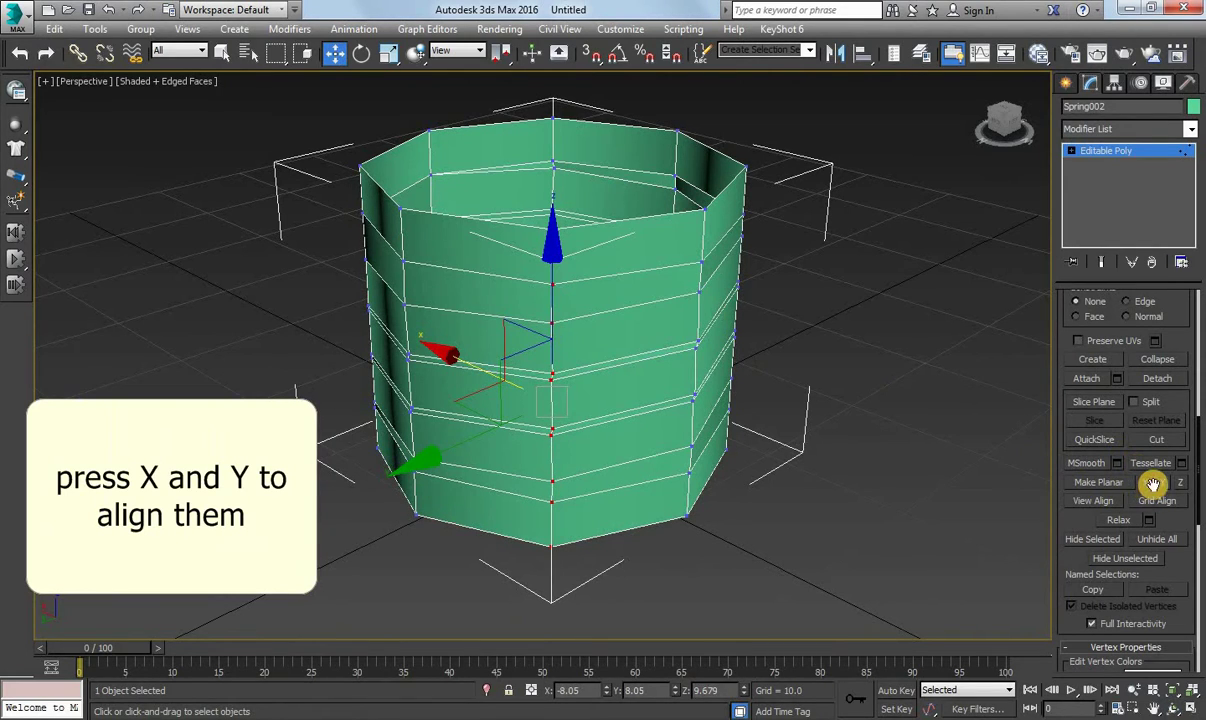
click(1180, 707)
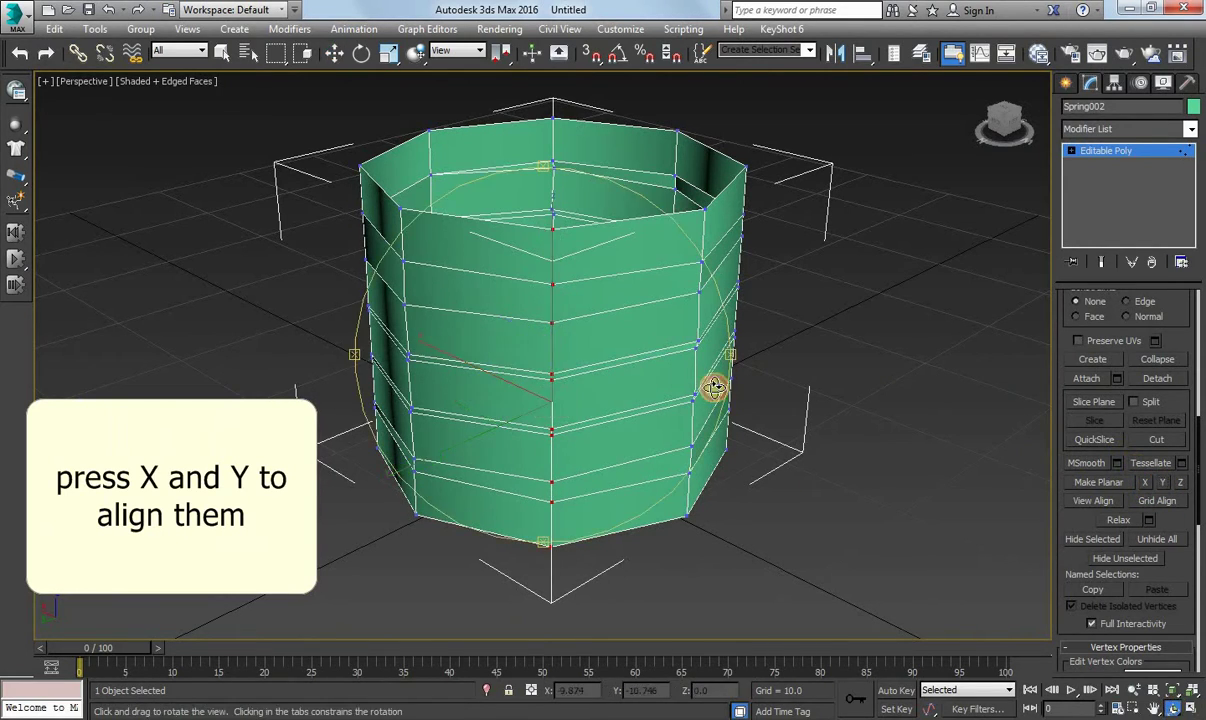
mouse_move(713, 386)
mouse_down()
mouse_move(603, 485)
mouse_move(520, 398)
mouse_move(474, 418)
mouse_move(490, 268)
mouse_up()
right_click(490, 268)
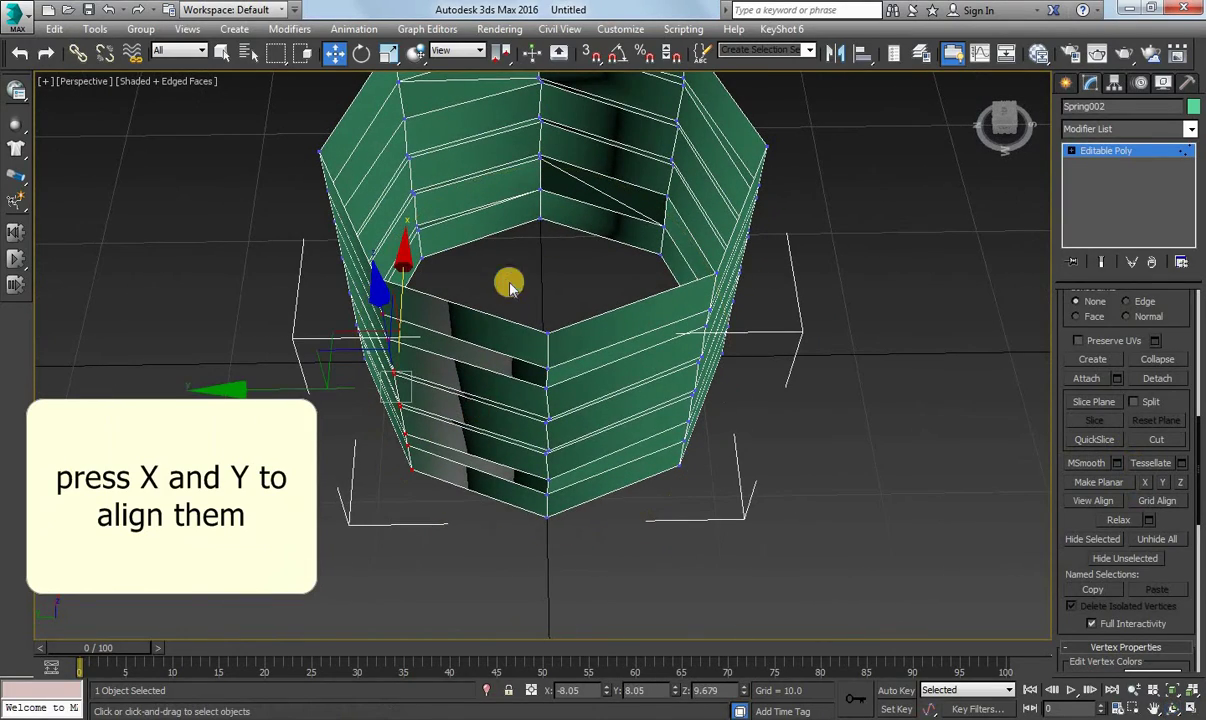
click(1161, 483)
Select the front column of seam vertices and apply Make Planar Y and Make Planar X.
mouse_move(988, 560)
alt+middle_down()
mouse_move(573, 353)
mouse_move(487, 323)
mouse_move(530, 342)
alt+middle_up()
drag(538, 354, 606, 537)
click(1161, 483)
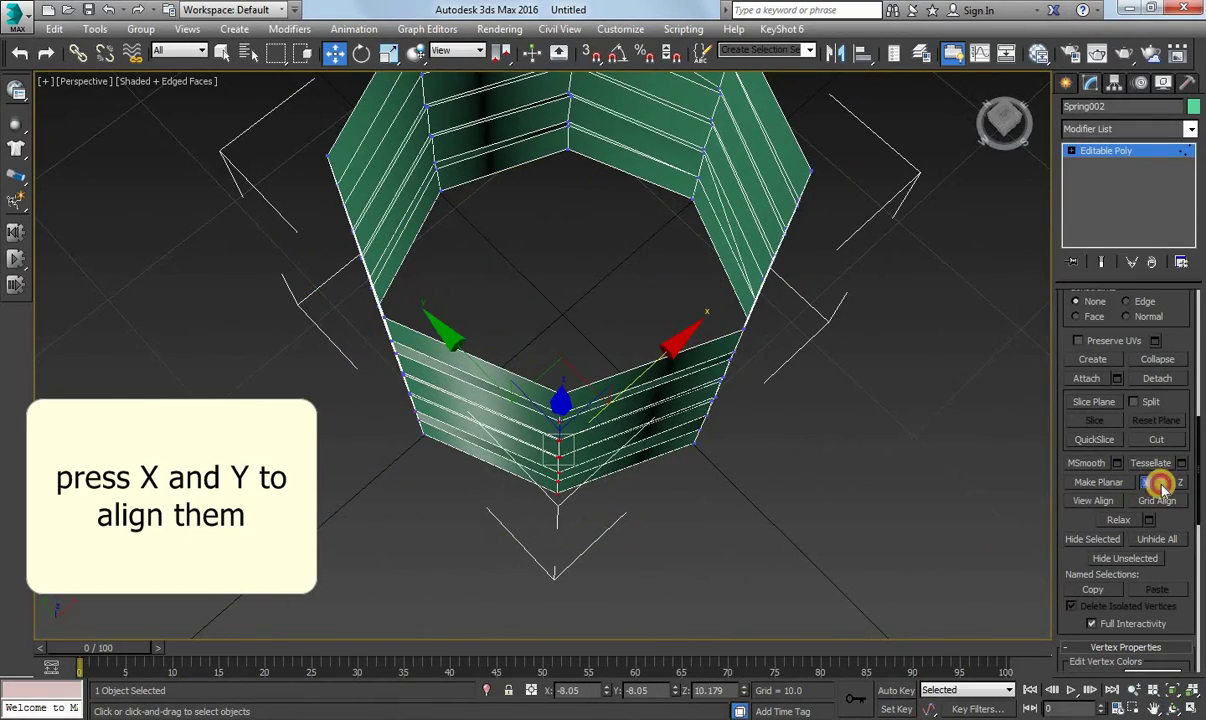
mouse_move(673, 344)
alt+middle_down()
mouse_move(536, 264)
mouse_move(524, 294)
mouse_move(501, 266)
alt+middle_up()
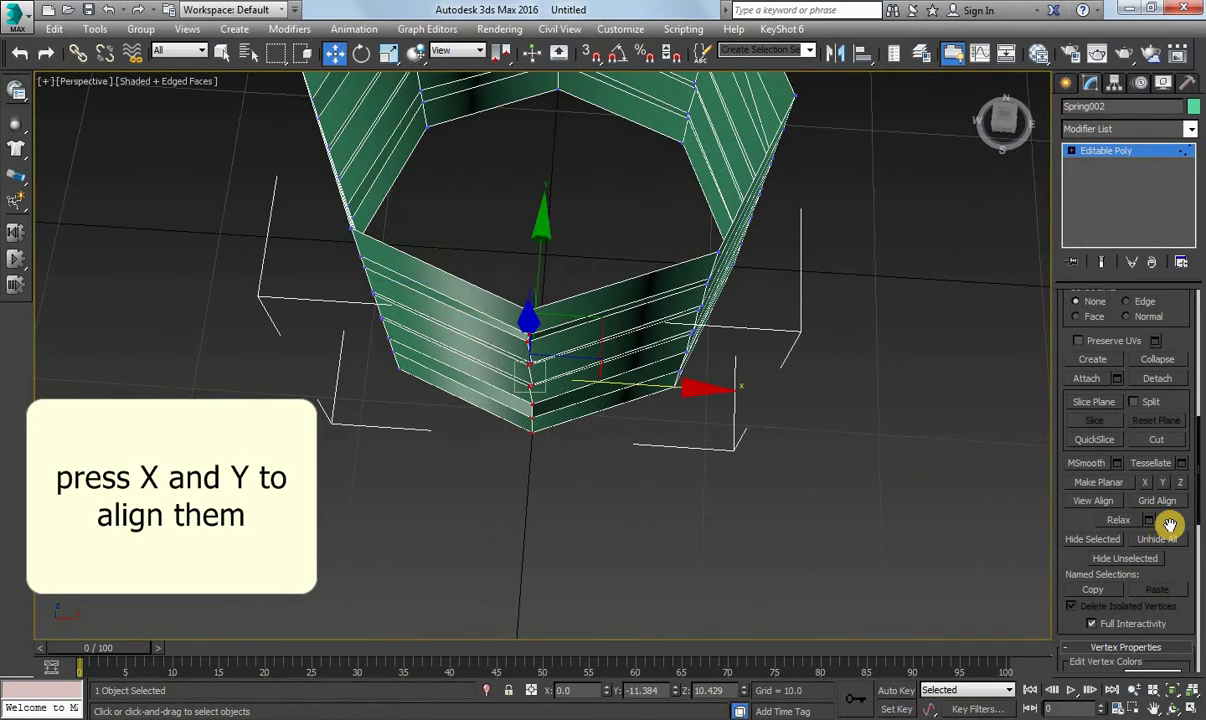
click(1148, 484)
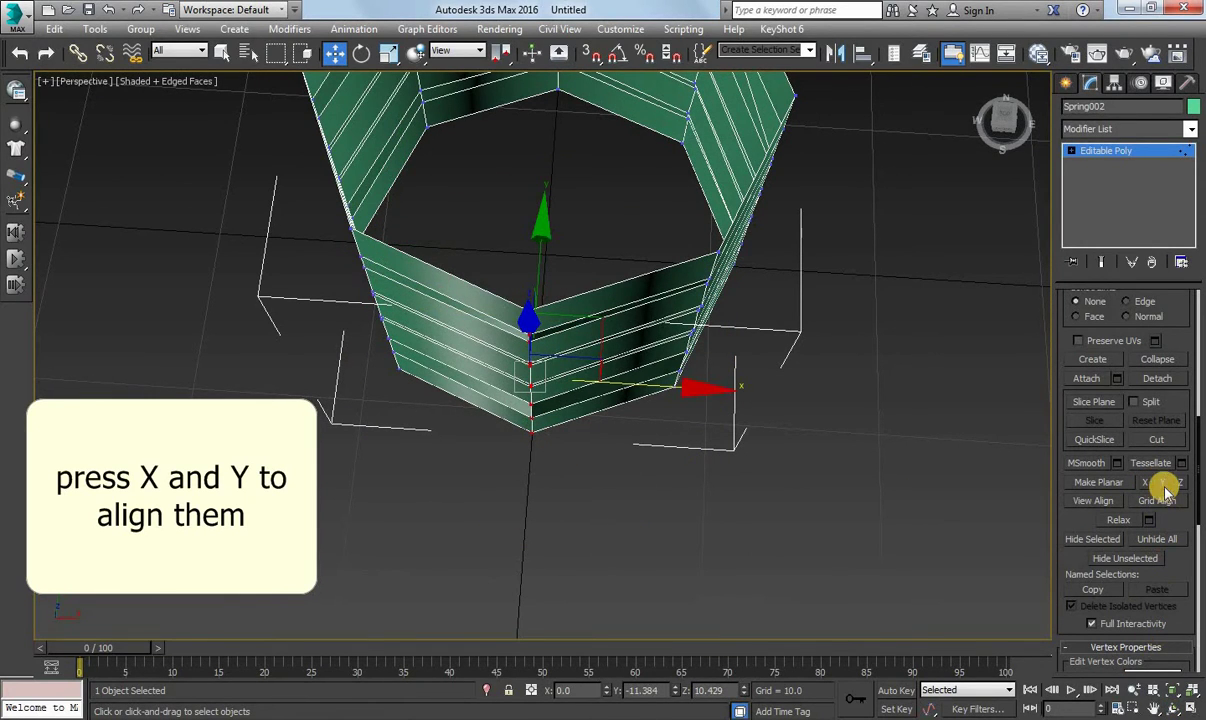
mouse_move(673, 350)
alt+middle_down()
mouse_move(444, 256)
mouse_move(476, 269)
alt+middle_up()
click(1163, 482)
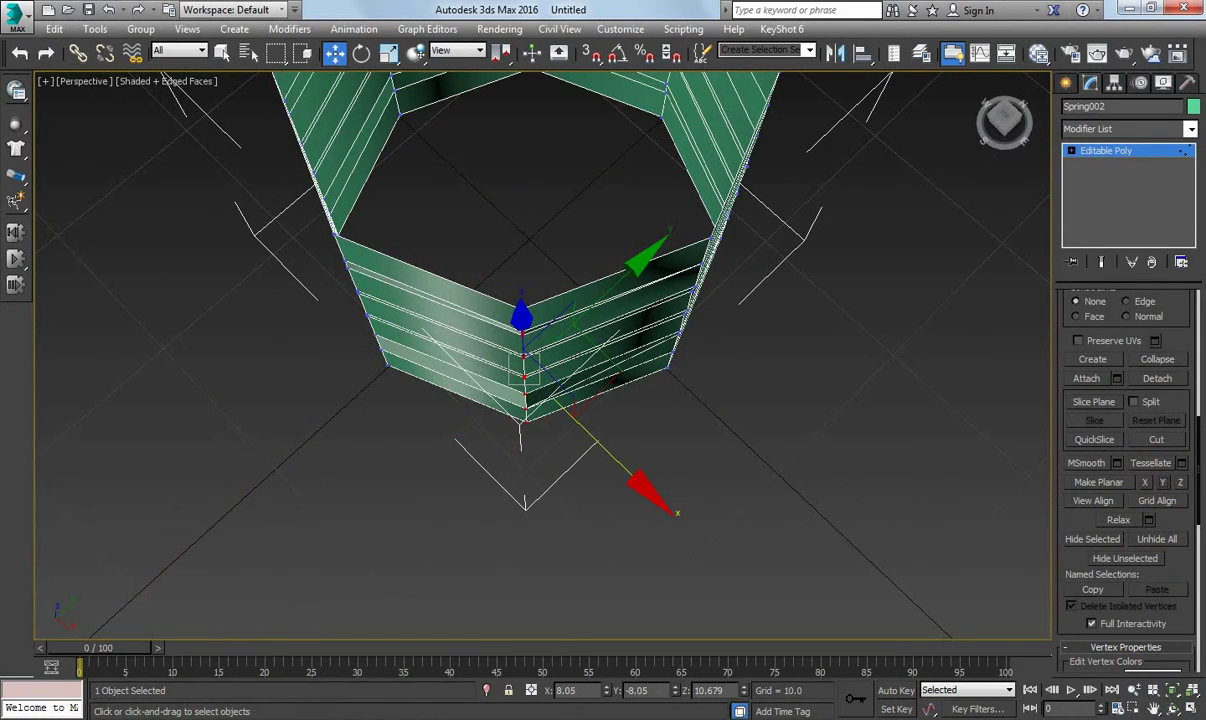
Select the next centre column of vertices and flatten it with Make Planar.
alt+middle_drag(780, 352, 493, 243)
drag(590, 426, 592, 428)
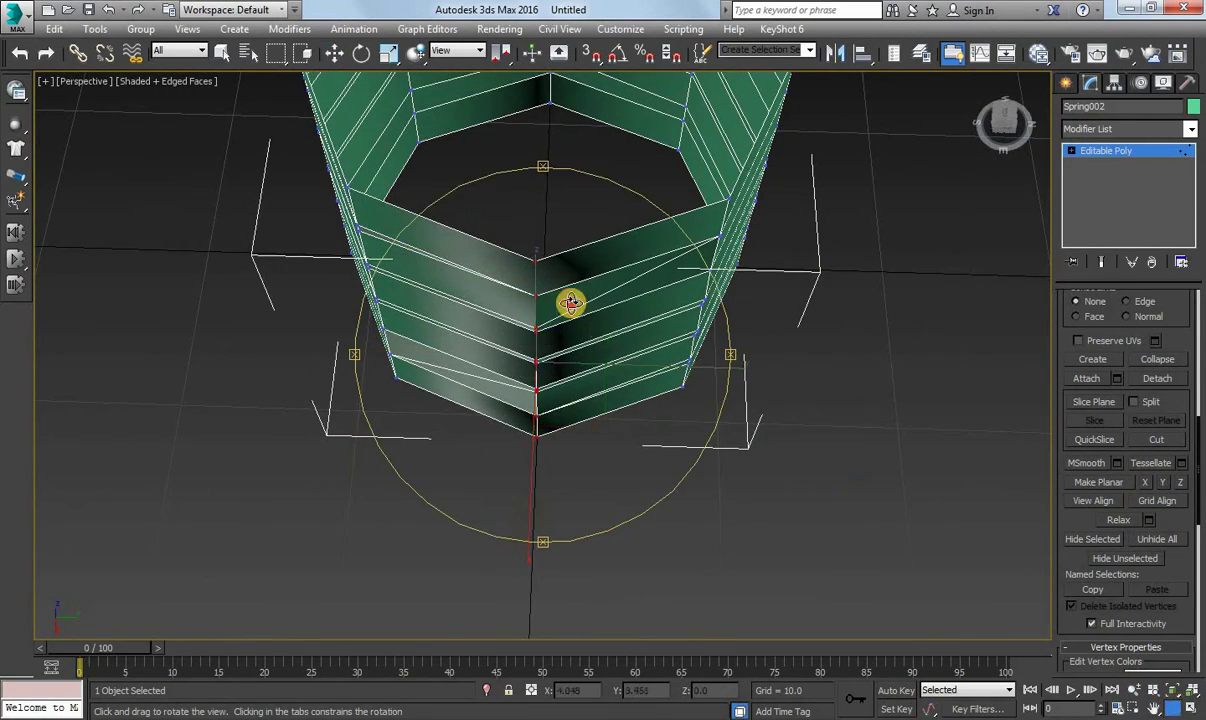
mouse_move(573, 304)
alt+middle_down()
mouse_move(495, 229)
mouse_move(533, 285)
mouse_move(547, 258)
alt+middle_up()
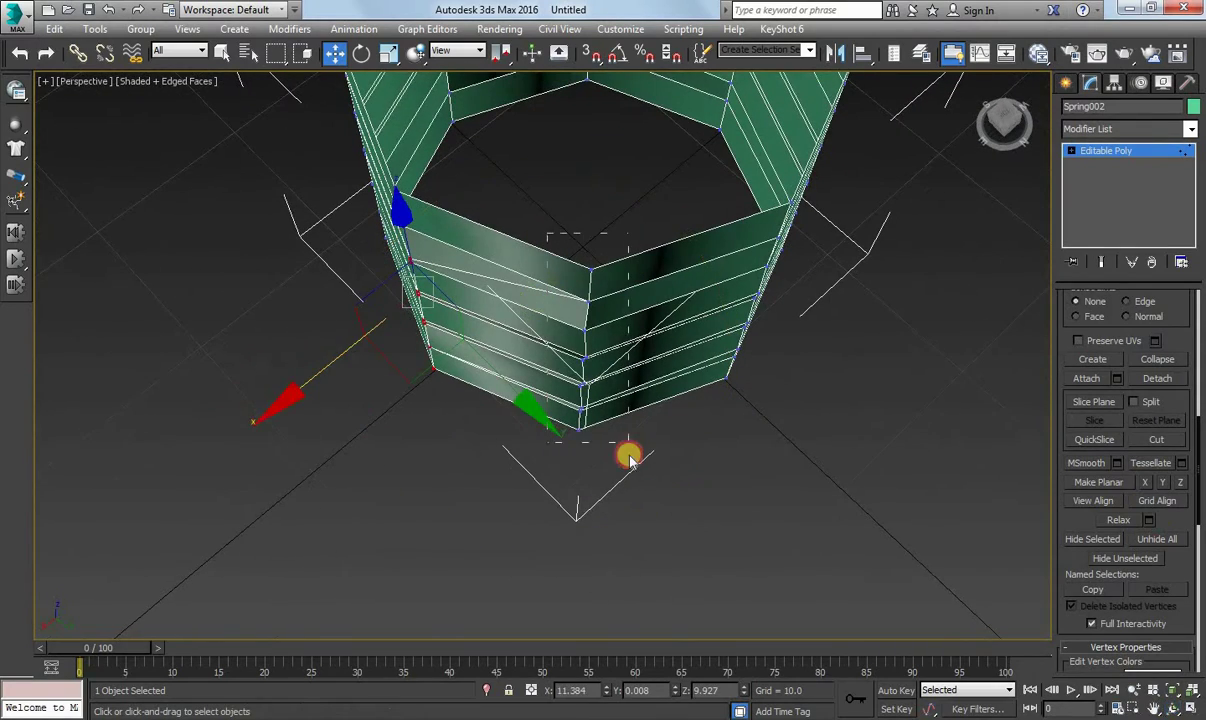
drag(628, 457, 630, 458)
click(1162, 482)
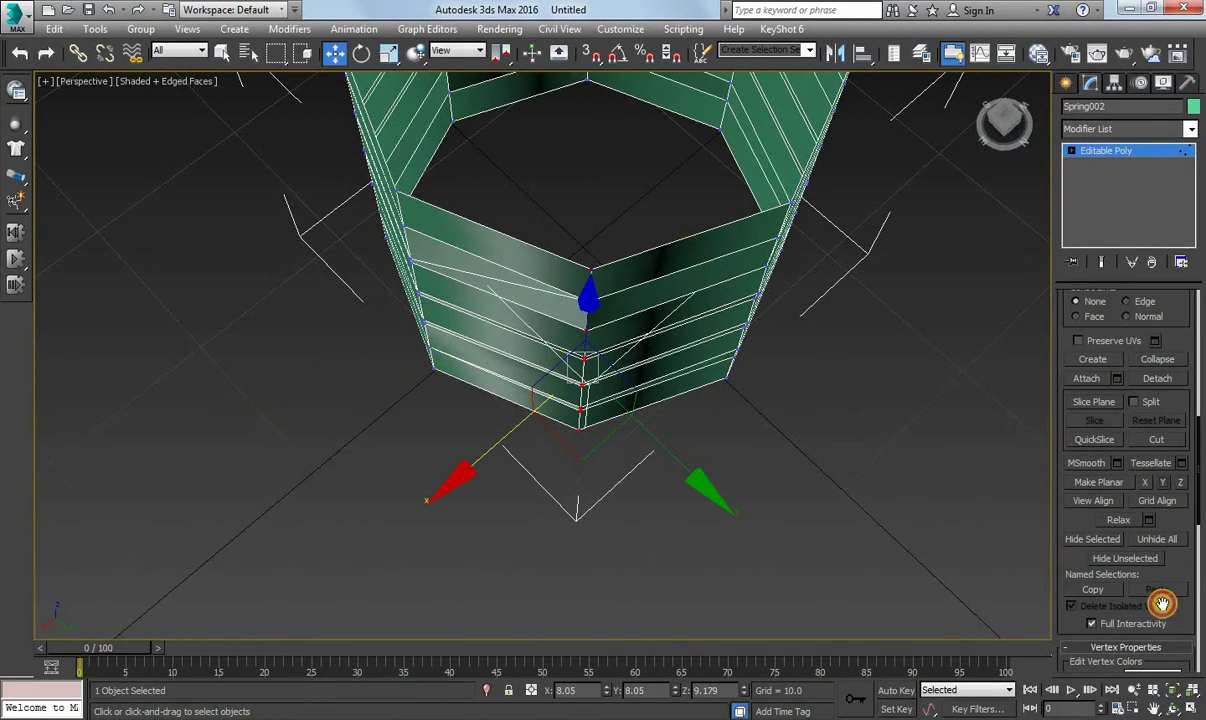
From a new angle, apply Make Planar Y to the selected column.
click(1174, 708)
mouse_move(759, 448)
mouse_down()
mouse_move(587, 307)
mouse_move(538, 352)
mouse_move(528, 272)
mouse_up()
right_click(624, 438)
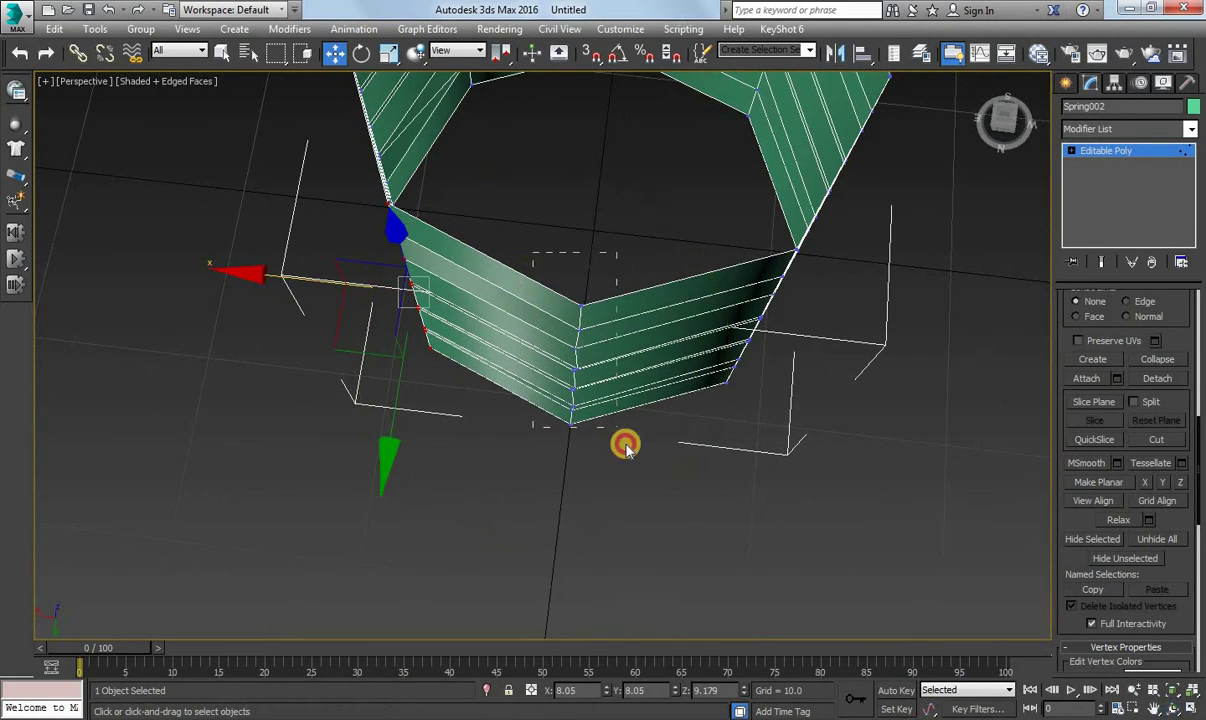
click(1155, 482)
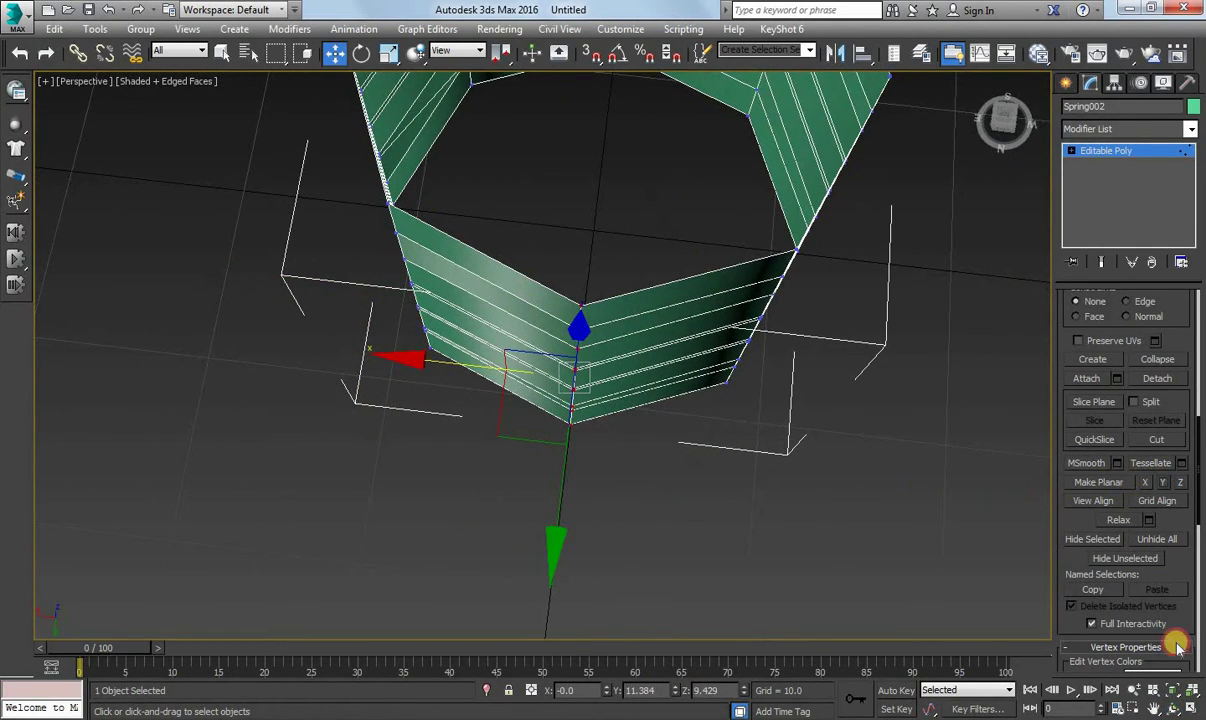
click(1172, 703)
mouse_move(627, 417)
mouse_down()
mouse_move(568, 312)
mouse_move(466, 269)
mouse_move(525, 272)
mouse_up()
Add an Edit Poly modifier to Spring002 from the Modifier List and enter Polygon mode.
click(1070, 86)
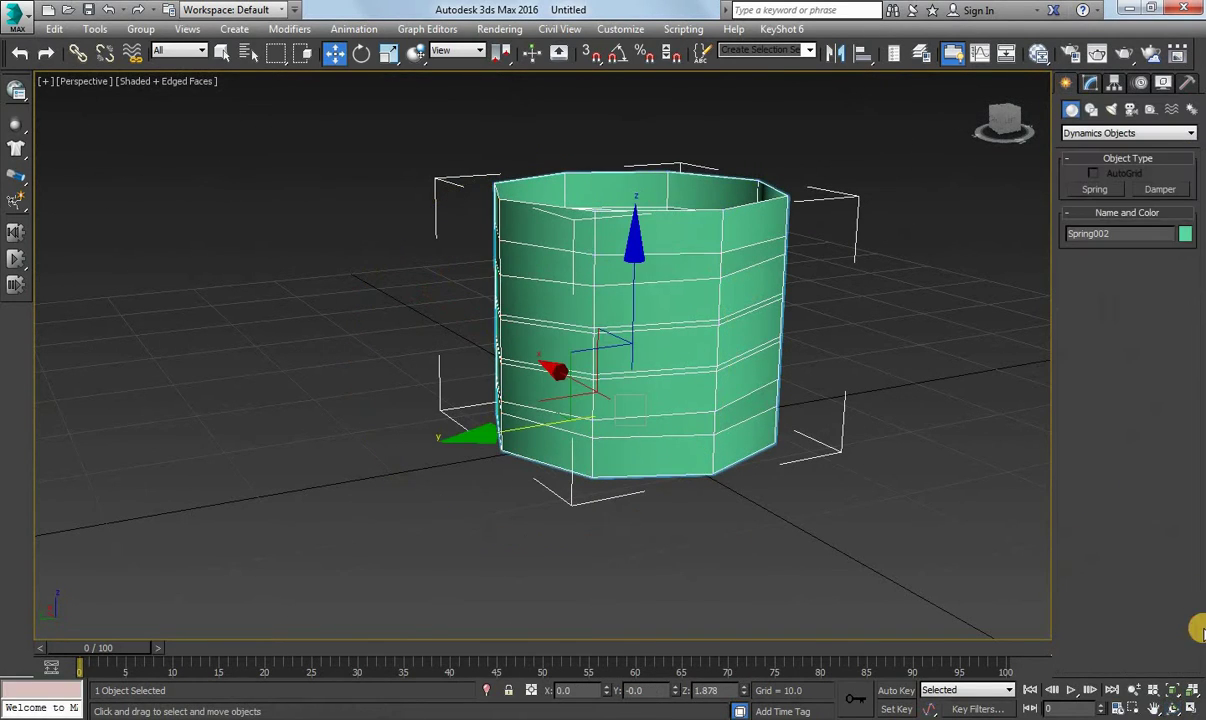
click(1192, 692)
click(1172, 708)
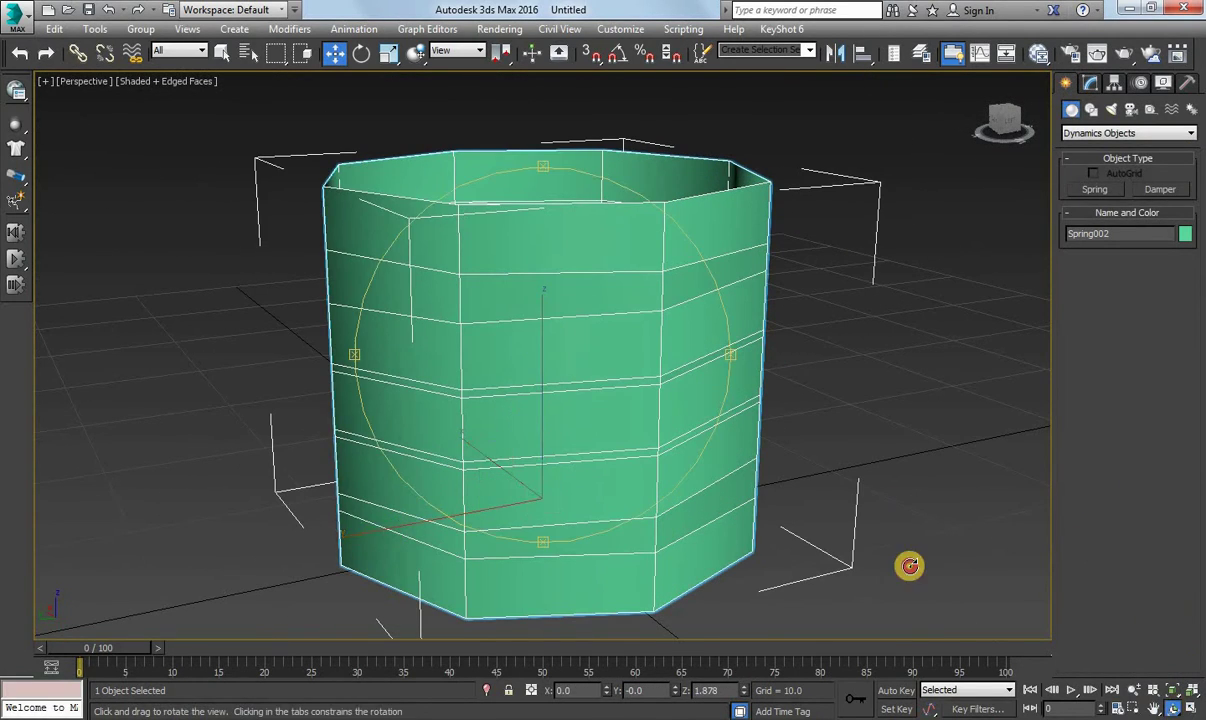
mouse_move(856, 533)
mouse_down()
mouse_move(678, 312)
mouse_move(950, 283)
mouse_move(853, 331)
mouse_move(650, 341)
mouse_move(619, 277)
mouse_up()
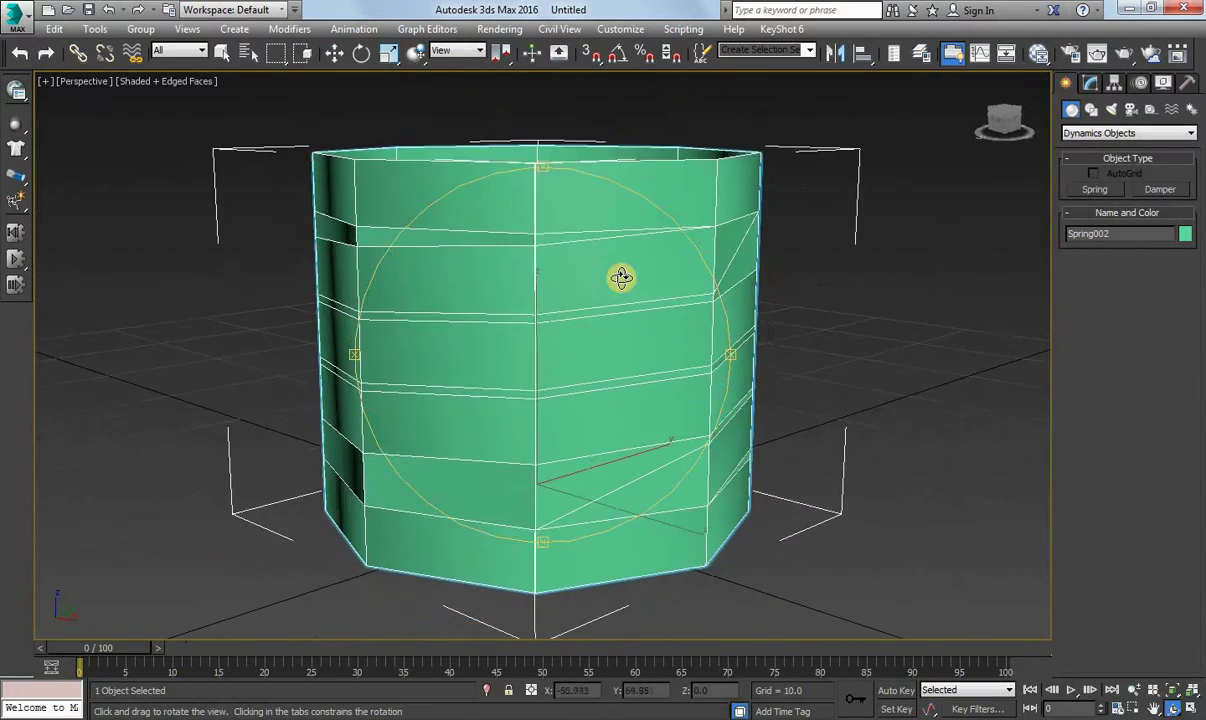
click(1092, 84)
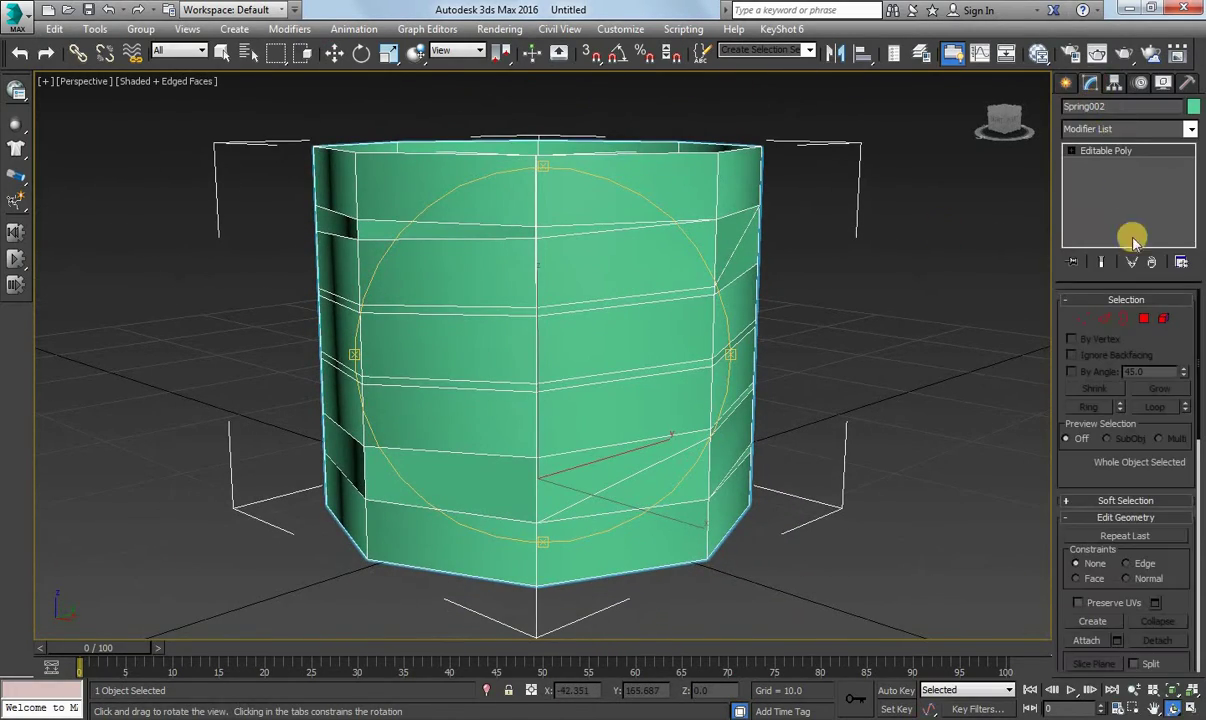
click(1131, 134)
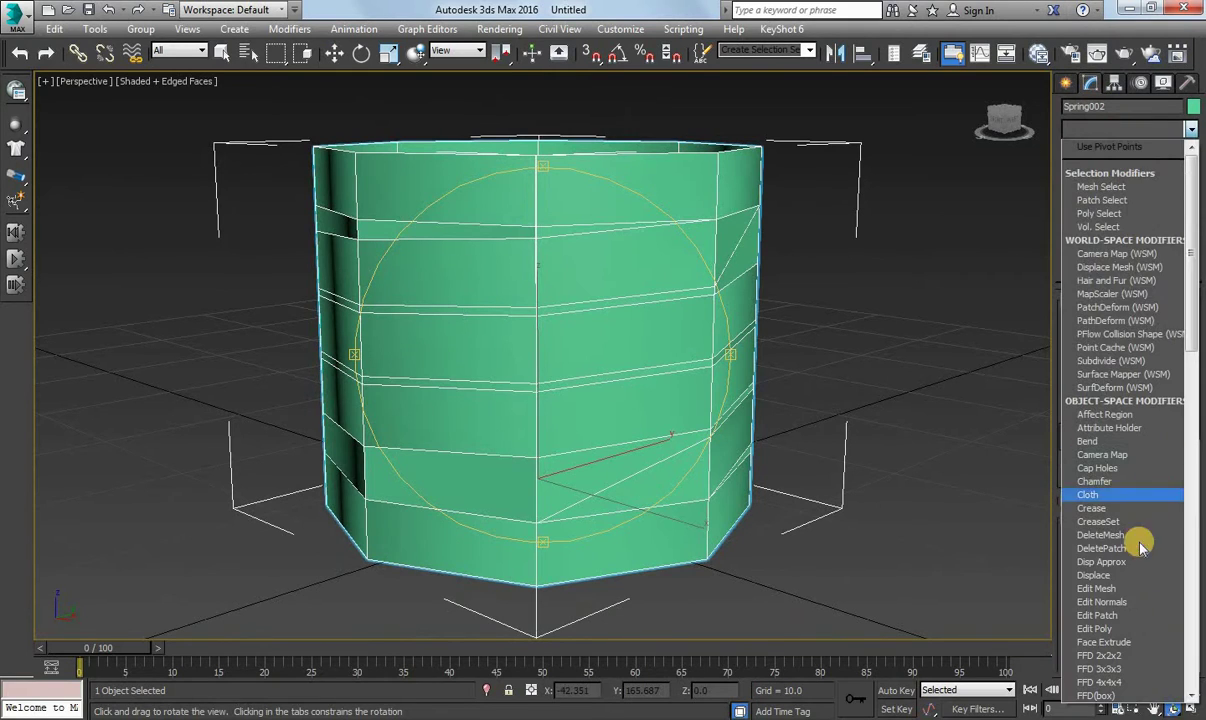
click(1123, 622)
click(1146, 427)
Select a front face and extend the selection to three full rings, 24 polygons.
key(w)
click(470, 230)
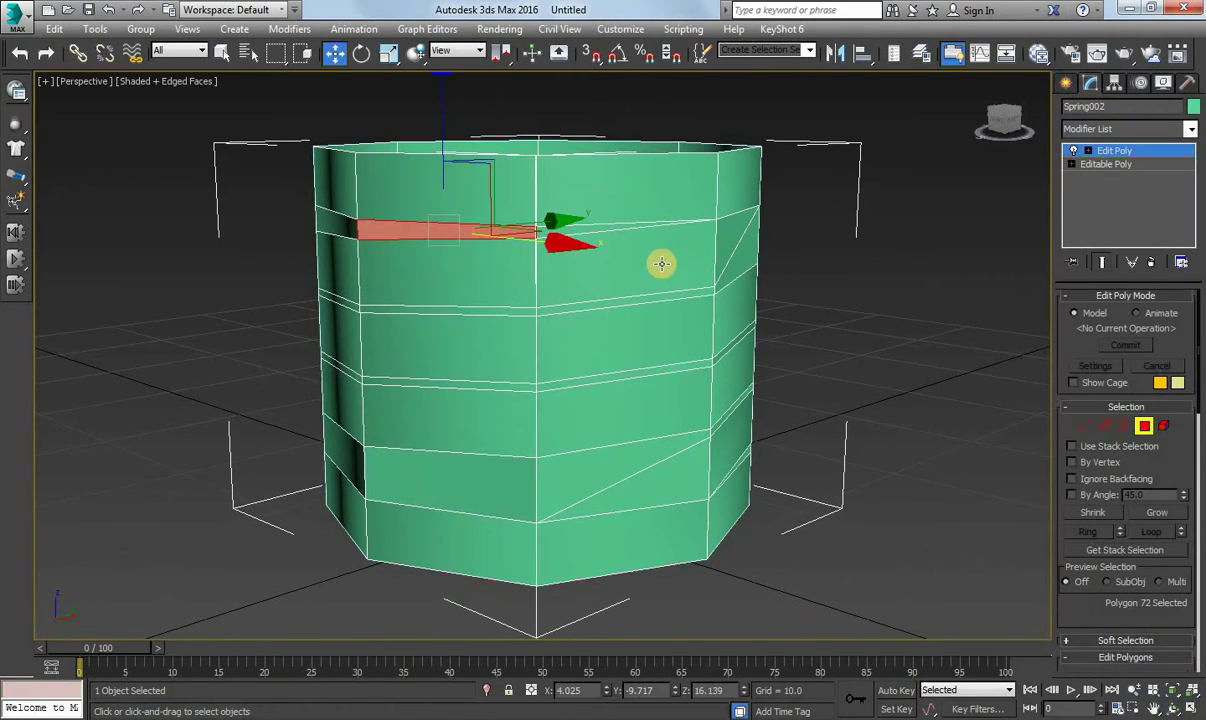
click(643, 265)
drag(474, 275, 700, 400)
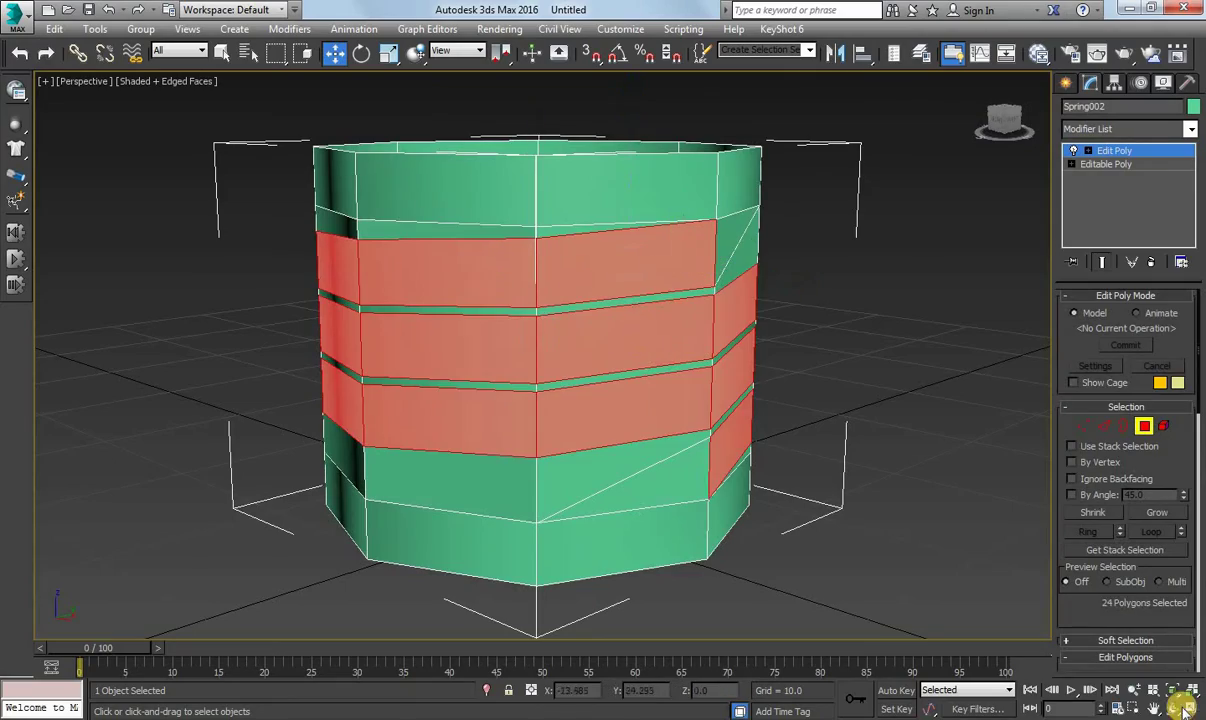
click(1176, 707)
mouse_move(374, 356)
mouse_down()
mouse_move(872, 342)
mouse_move(338, 357)
mouse_move(546, 369)
mouse_up()
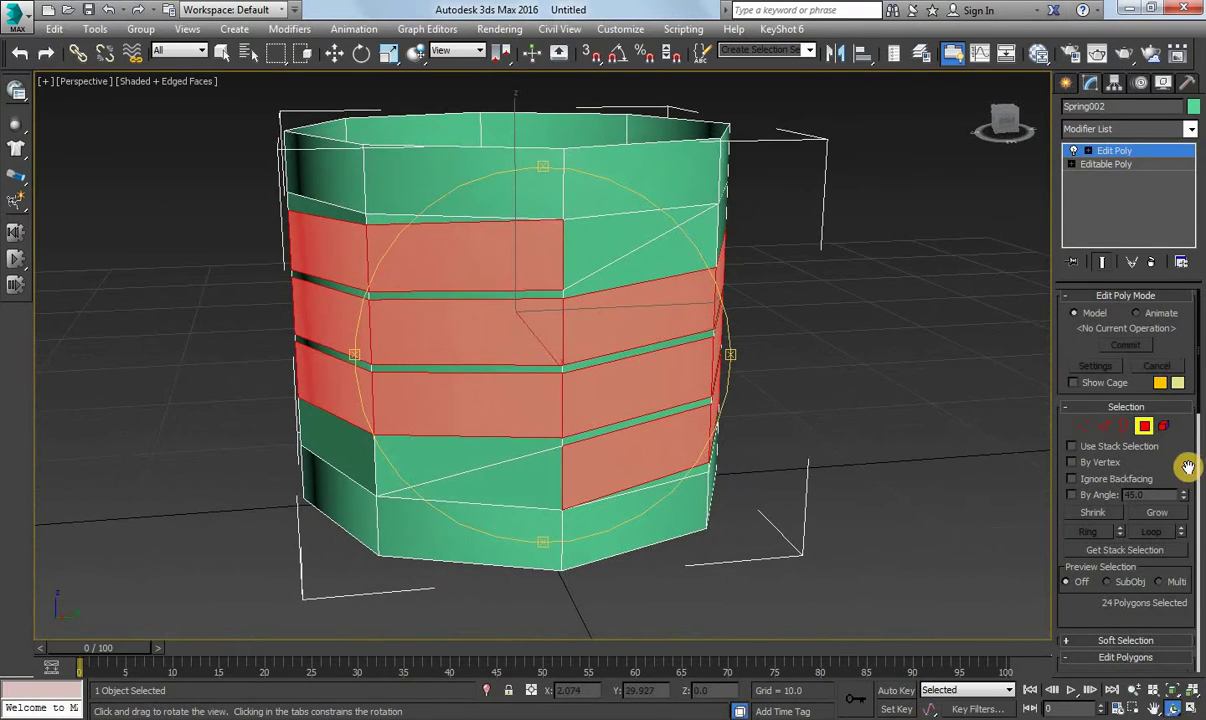
scroll(1196, 268, down, 3)
scroll(1196, 268, down, 1)
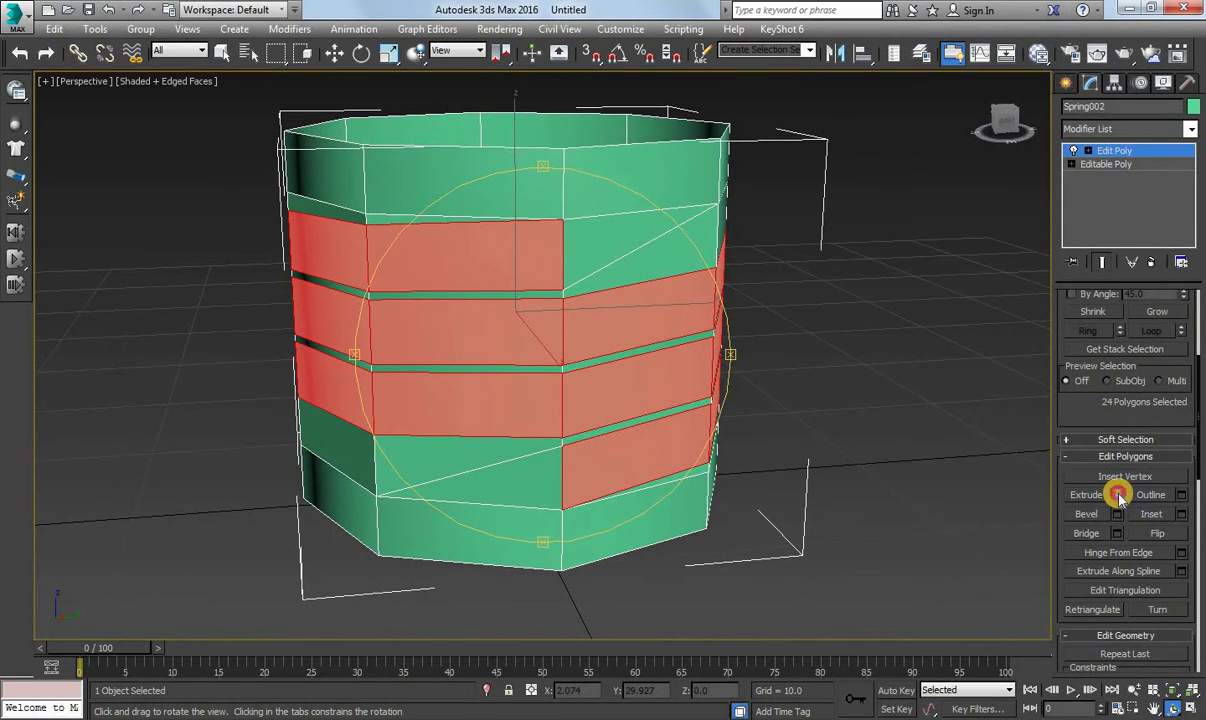
Bevel the selected band faces outward with height 1.5 along Local Normals.
click(1117, 495)
drag(620, 287, 606, 352)
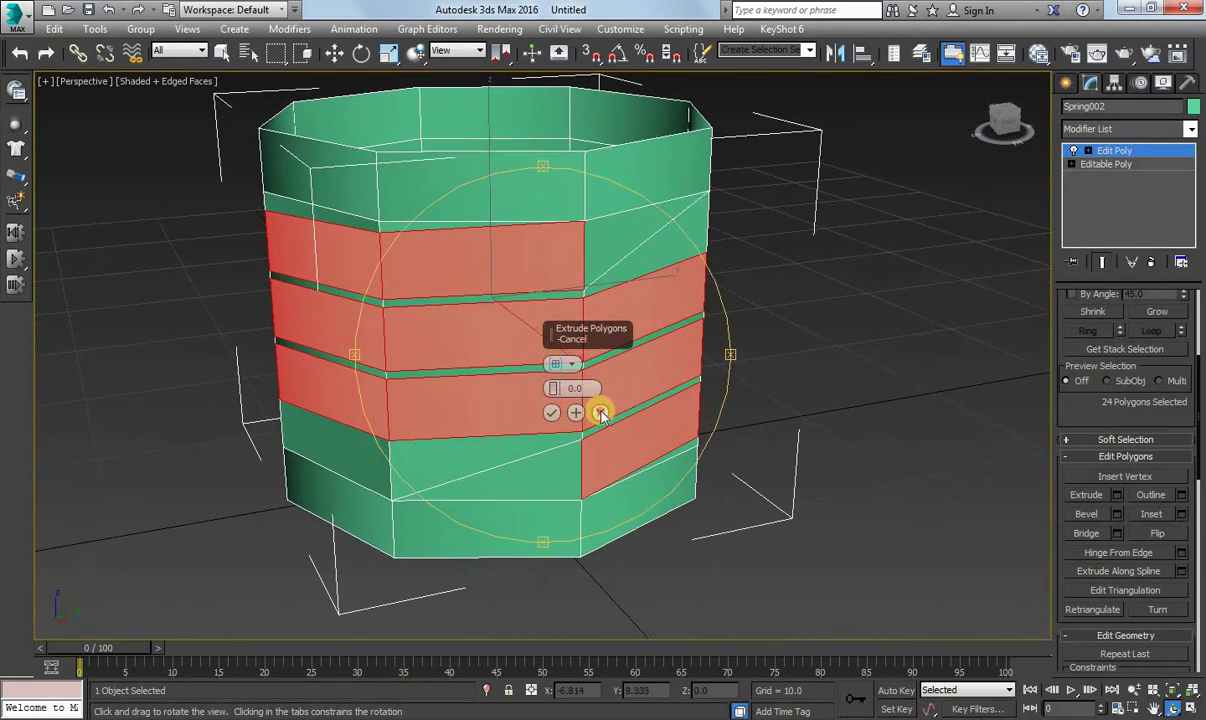
click(600, 413)
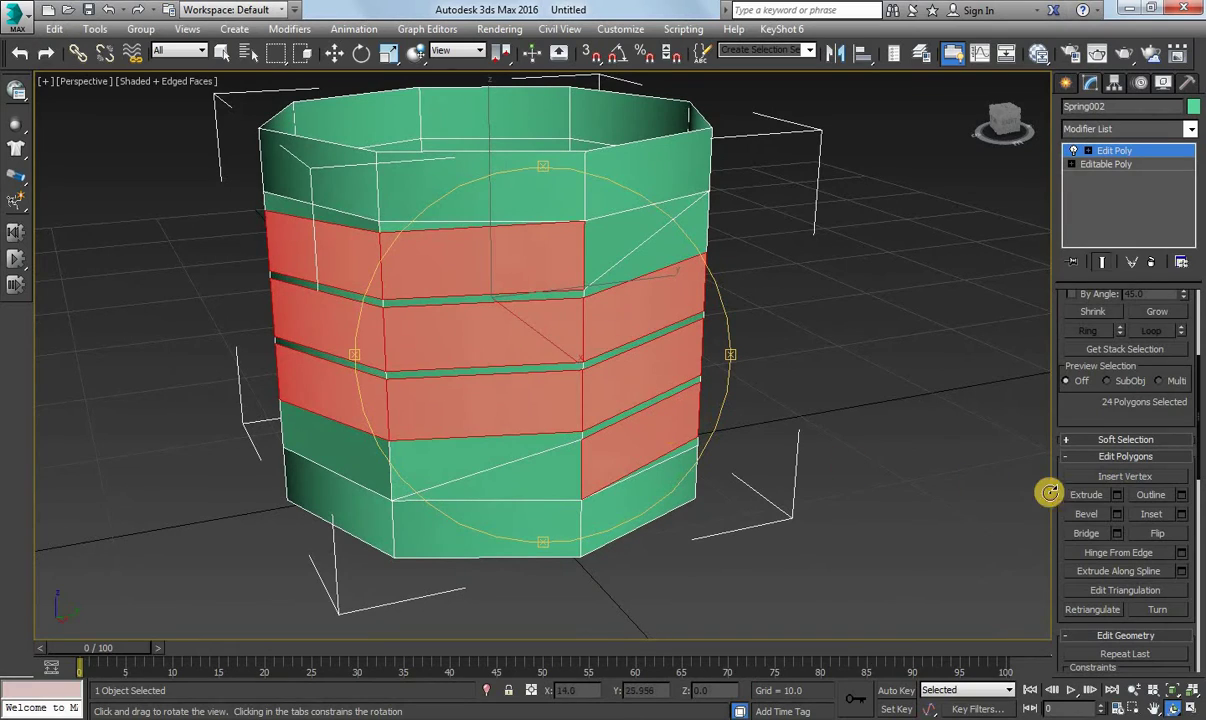
click(1116, 514)
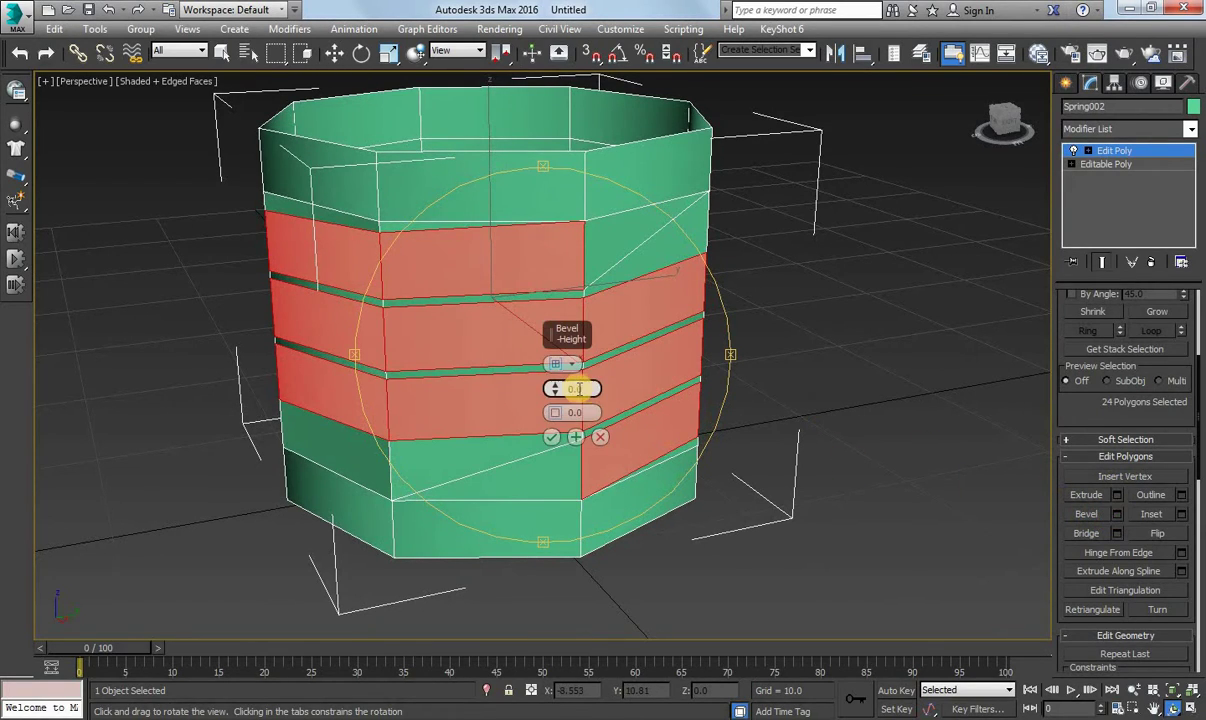
drag(557, 382, 554, 377)
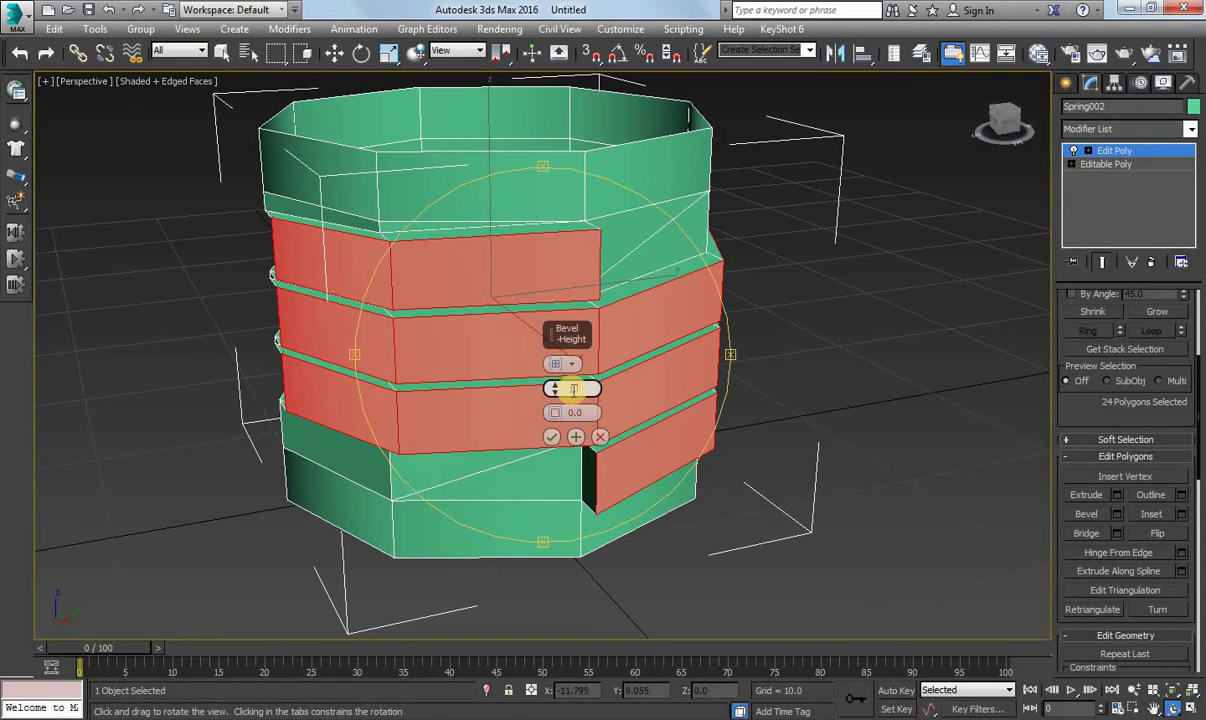
text(1.5)
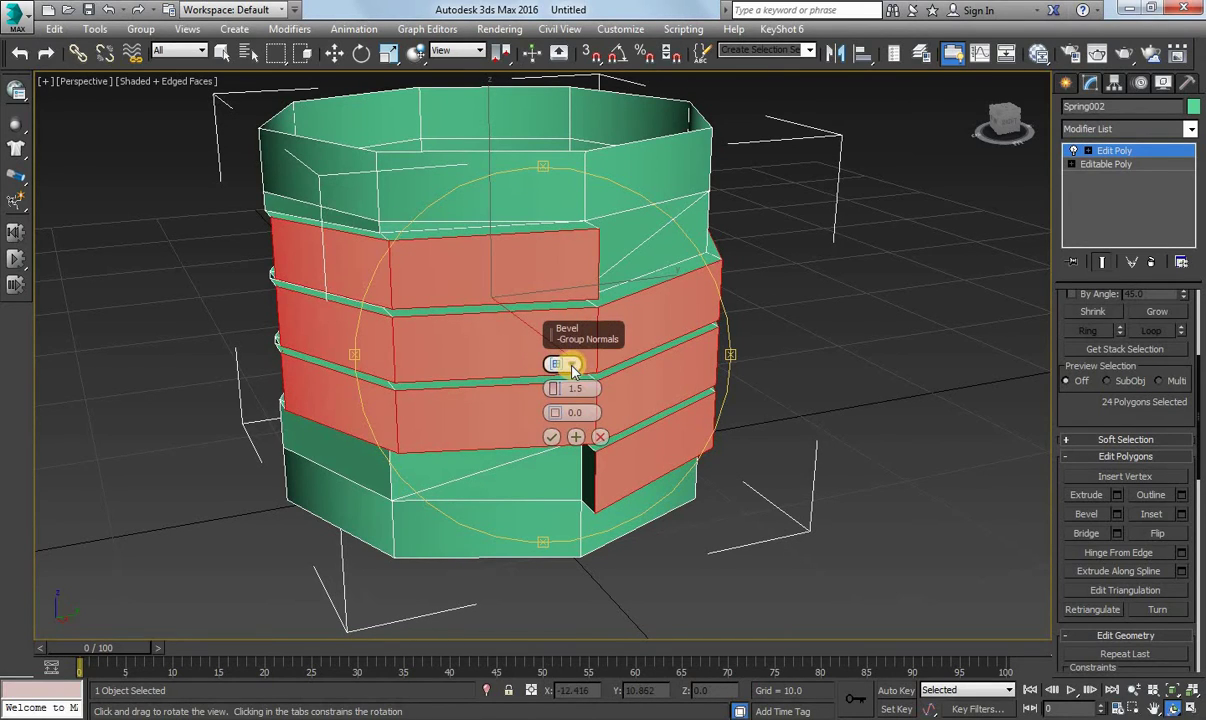
click(578, 371)
click(597, 397)
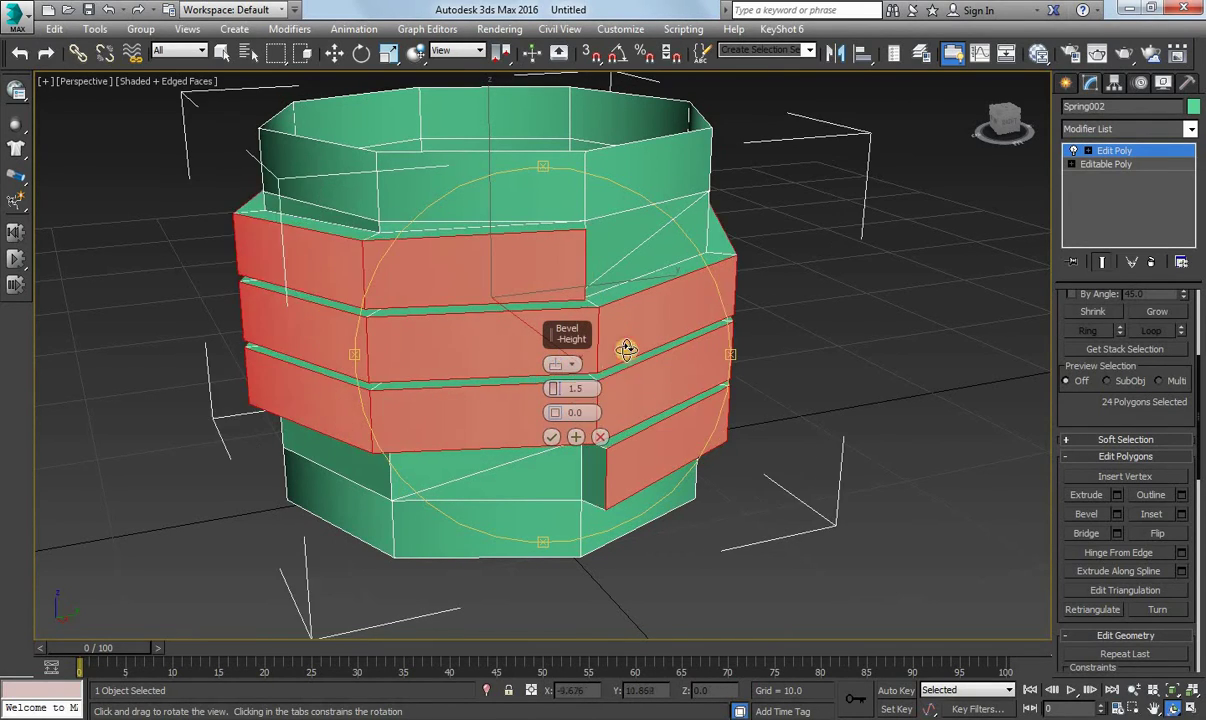
Set the bevel outline to -1.094 so the raised bands taper into ribs.
alt+middle_drag(612, 300, 629, 319)
click(555, 414)
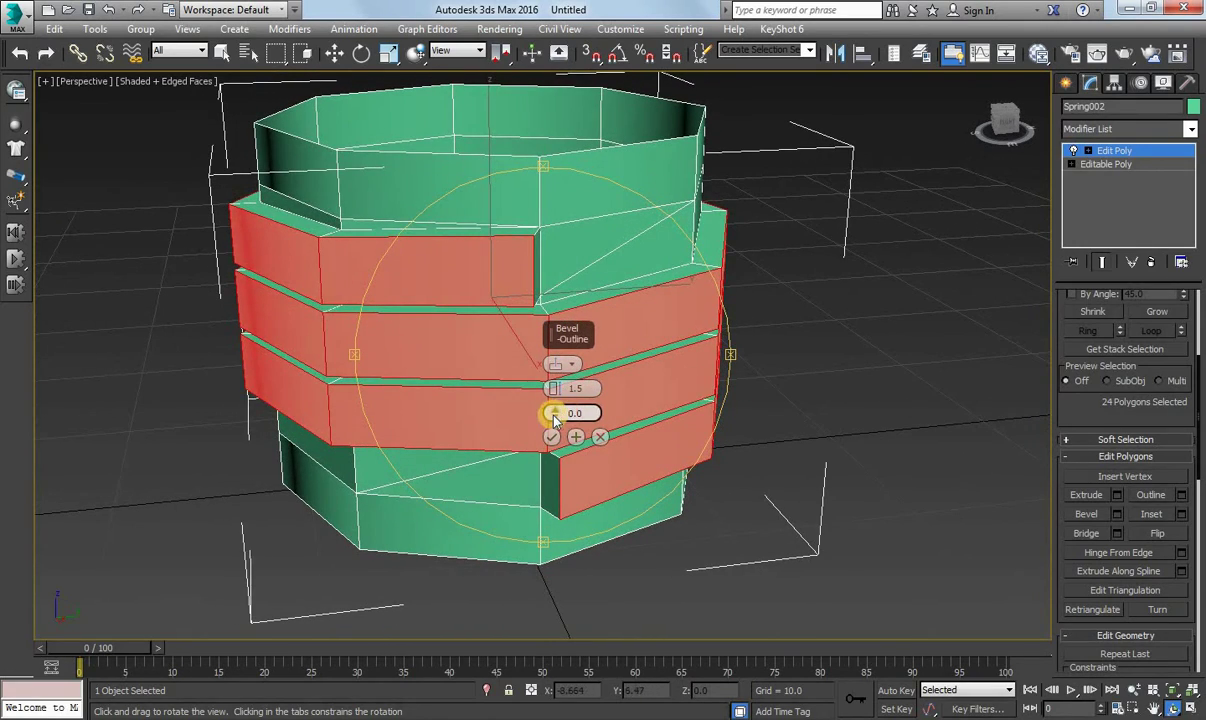
drag(555, 414, 565, 423)
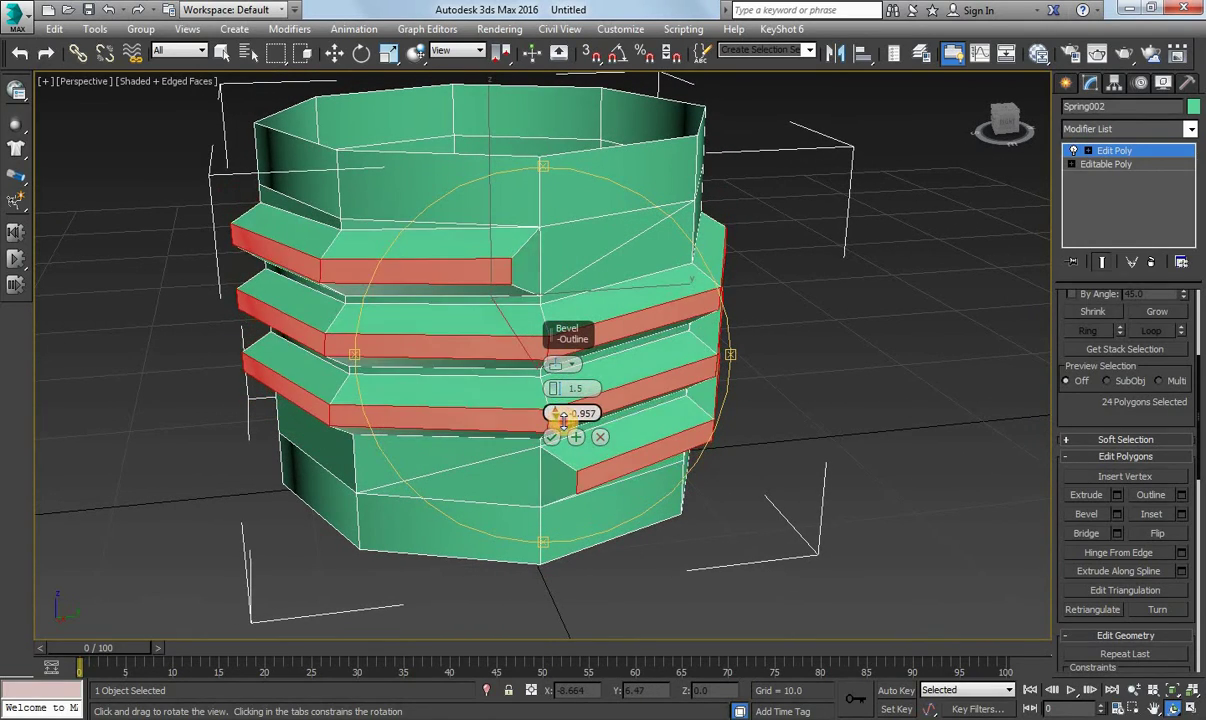
mouse_move(565, 423)
alt+middle_down()
mouse_move(740, 296)
mouse_move(848, 313)
mouse_move(417, 312)
mouse_move(638, 302)
mouse_move(630, 310)
alt+middle_up()
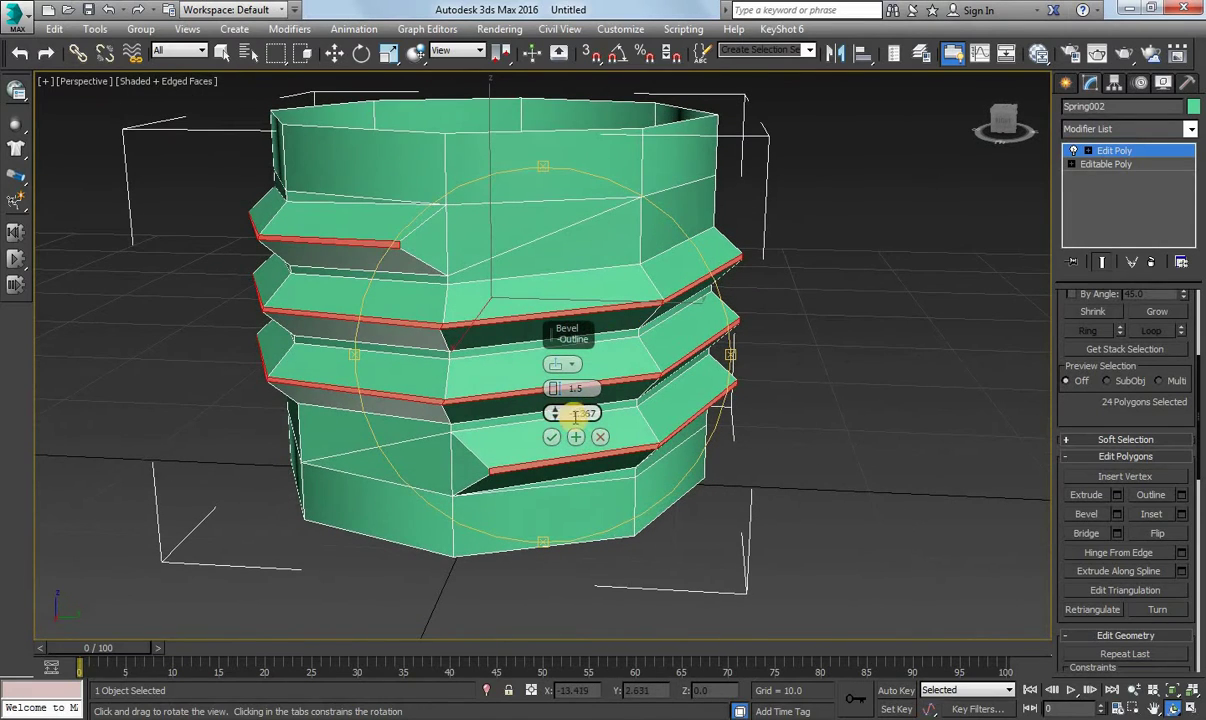
drag(554, 413, 554, 410)
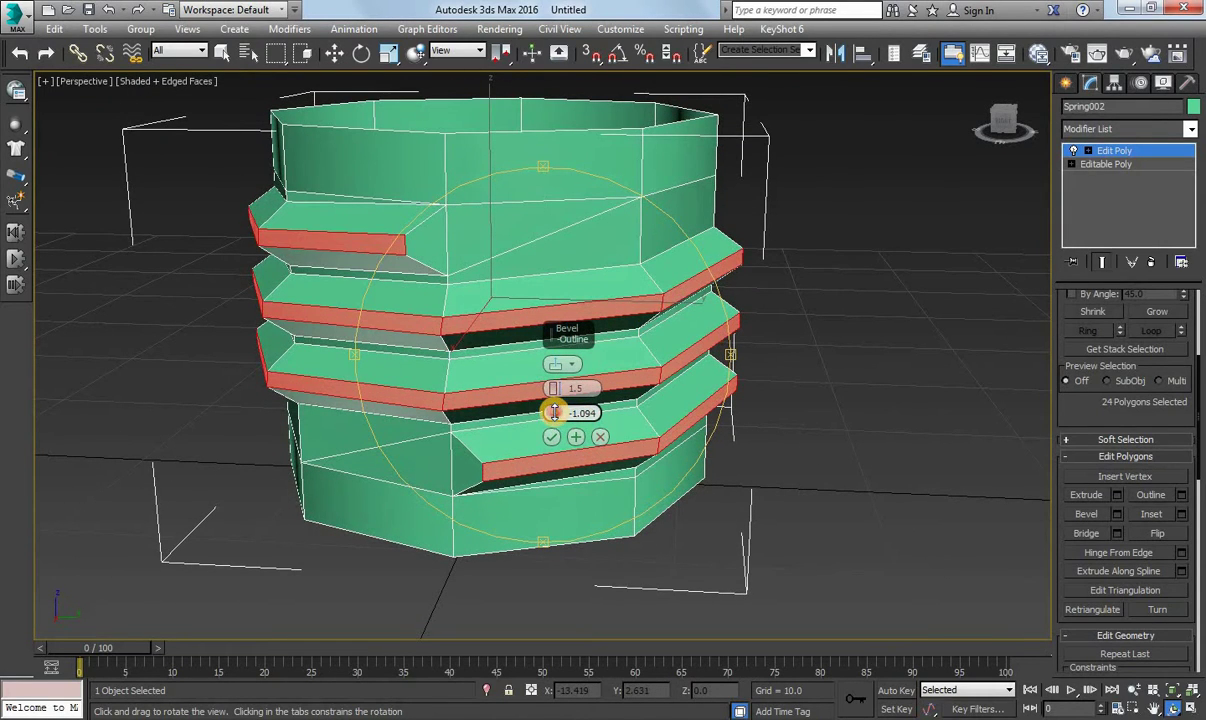
alt+middle_drag(672, 339, 654, 374)
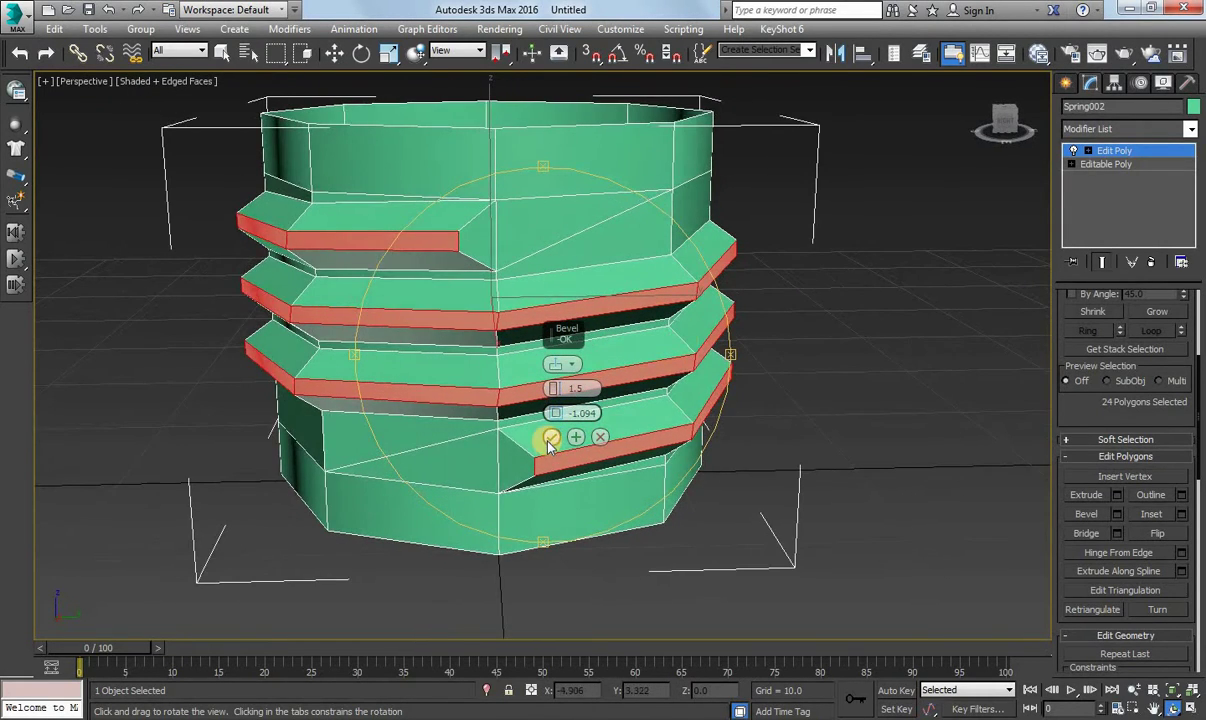
mouse_move(590, 431)
alt+middle_down()
mouse_move(638, 347)
mouse_move(528, 369)
mouse_move(616, 404)
mouse_move(700, 385)
alt+middle_up()
Clear the face selection, leave face level, and add a TurboSmooth modifier to the cup.
key(w)
click(922, 364)
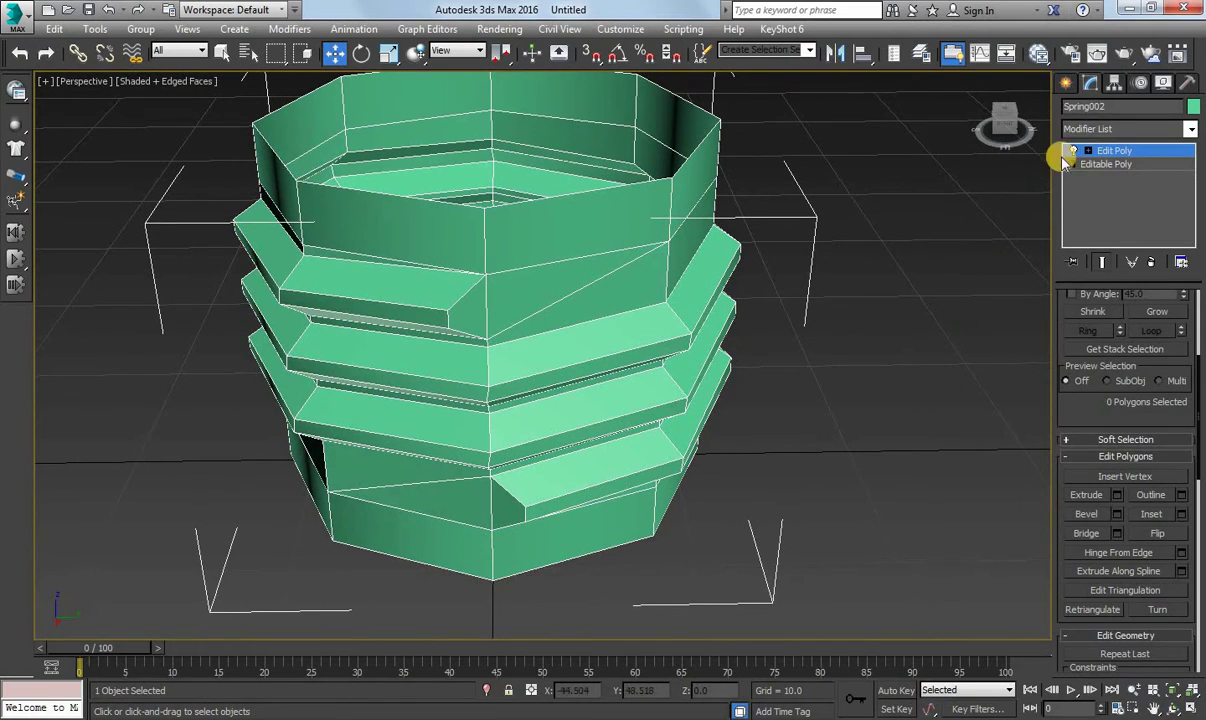
click(1068, 85)
click(1090, 83)
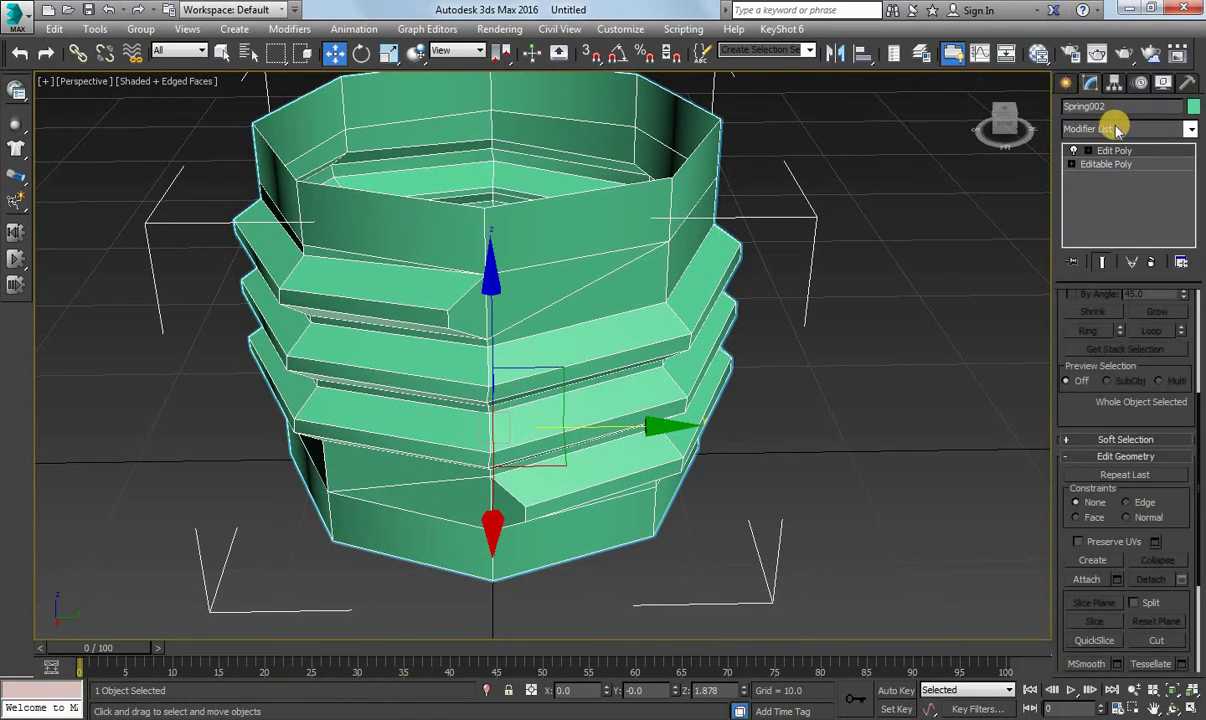
click(1117, 129)
scroll(1030, 400, down, 5)
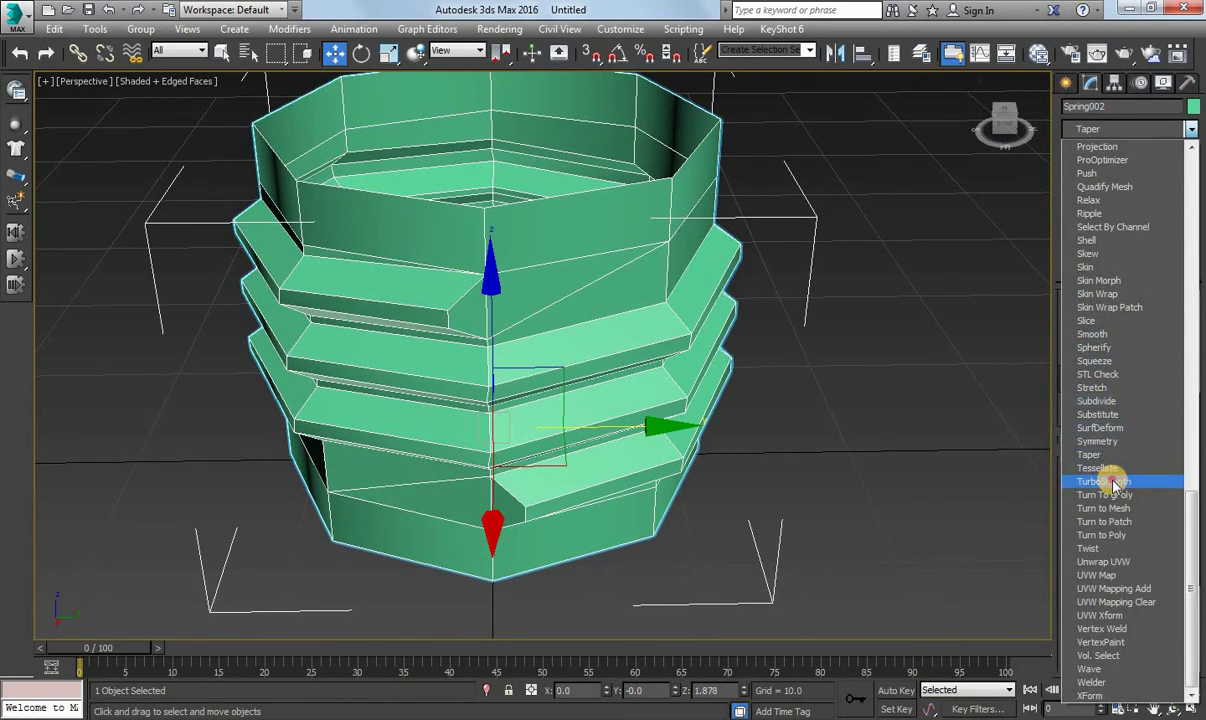
click(1036, 474)
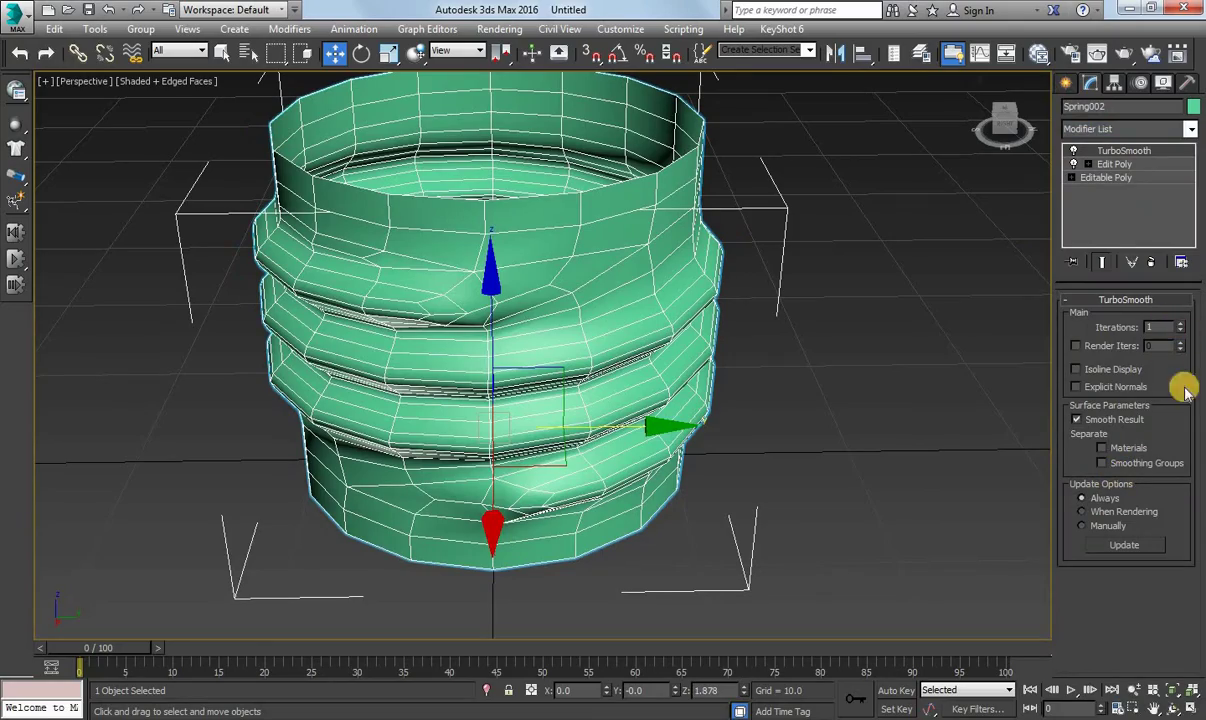
Raise TurboSmooth iterations from 1 to 3.
click(1175, 706)
mouse_move(576, 299)
mouse_down()
mouse_move(425, 299)
mouse_move(679, 302)
mouse_move(651, 287)
mouse_up()
click(1181, 325)
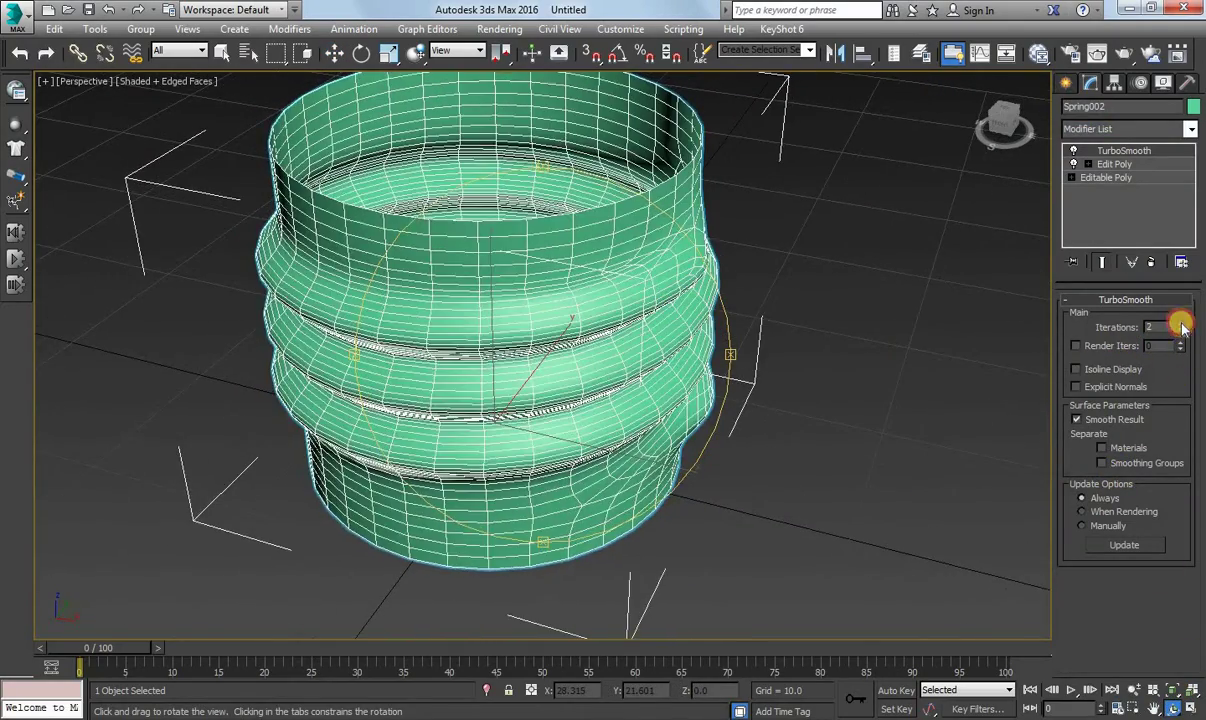
mouse_move(685, 326)
mouse_down()
mouse_move(614, 358)
mouse_move(552, 353)
mouse_move(665, 336)
mouse_move(545, 257)
mouse_up()
click(1181, 325)
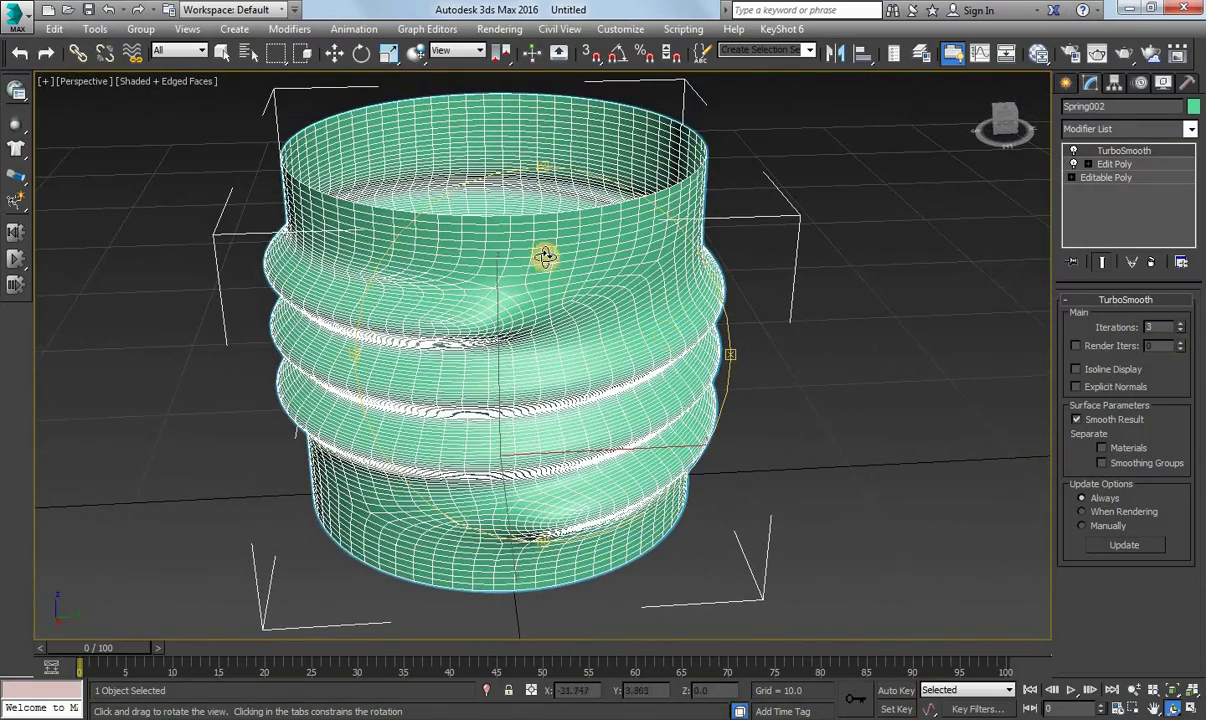
Add a Shell modifier above Edit Poly, beneath TurboSmooth.
click(1125, 164)
click(1131, 128)
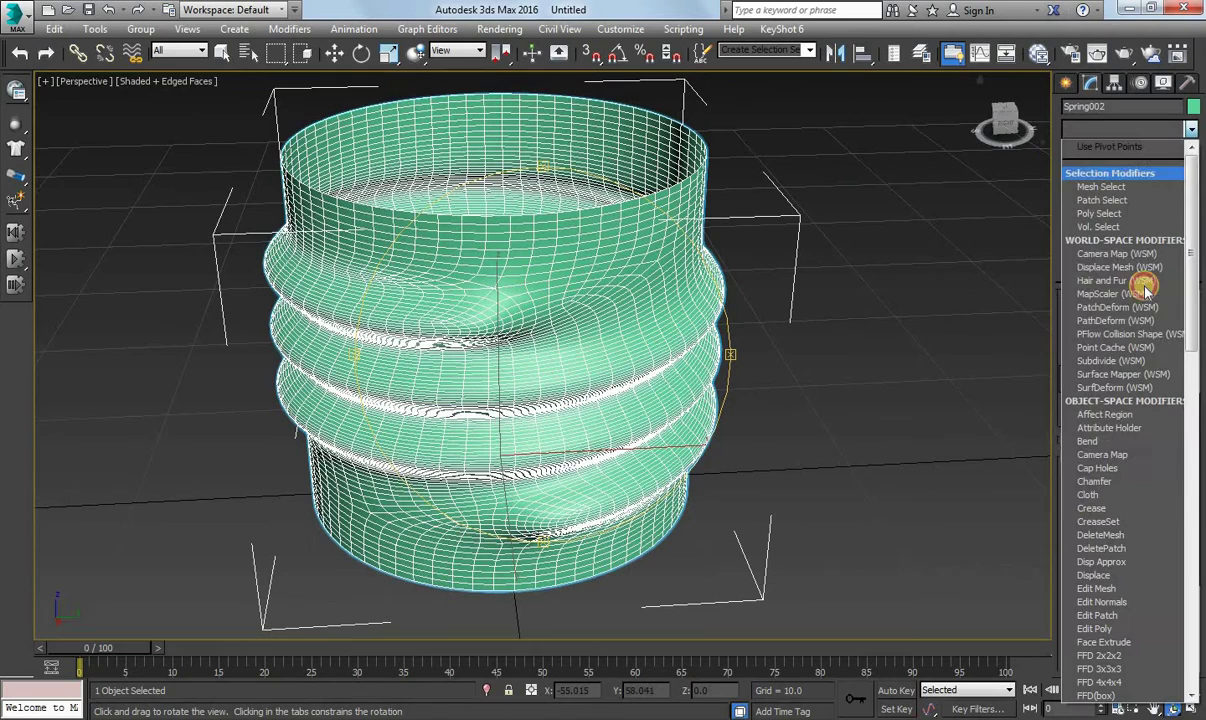
click(1134, 124)
click(1083, 160)
click(1130, 128)
scroll(1109, 196, down, 5)
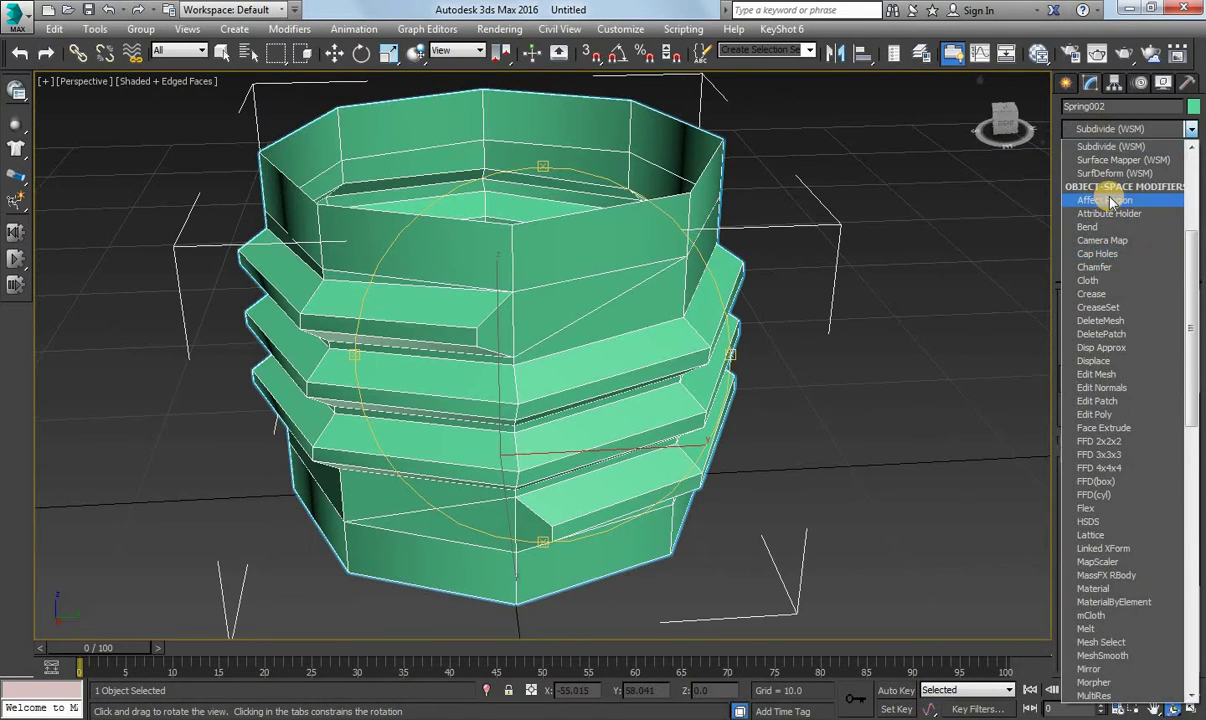
scroll(1110, 250, down, 10)
click(1100, 241)
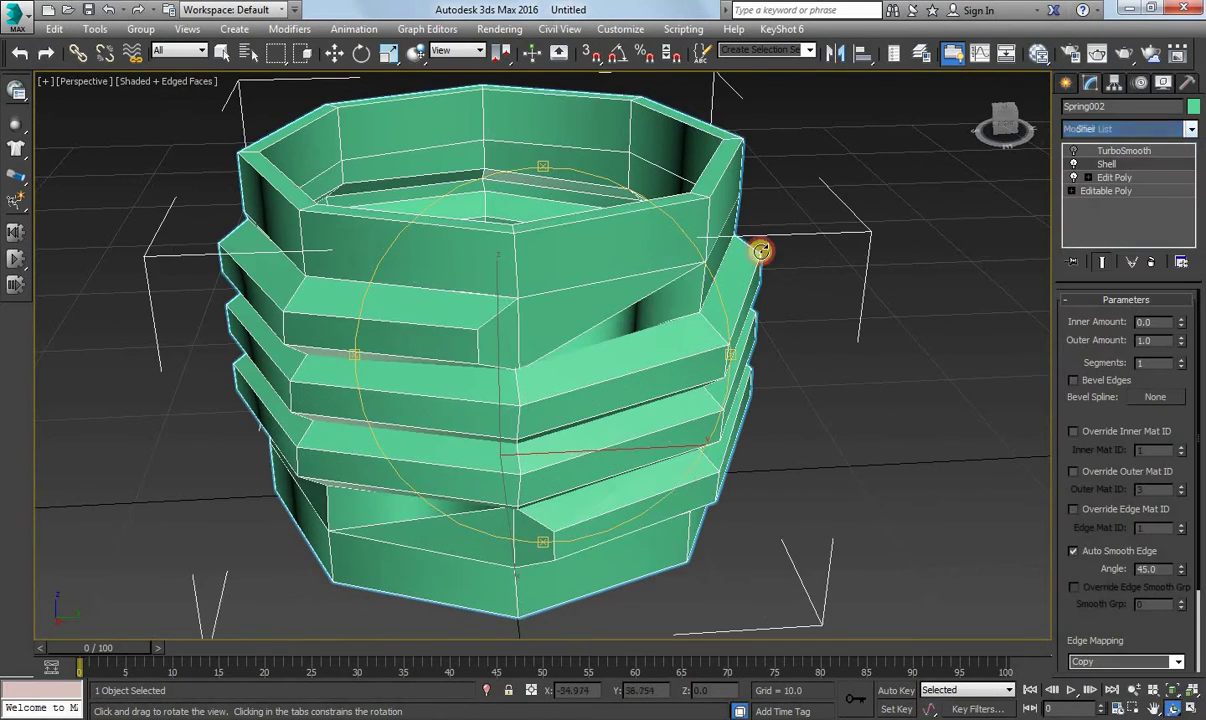
Set the Shell's outer amount to 0.0 and inner amount to 0.9, and re-enable TurboSmooth.
drag(649, 291, 1190, 366)
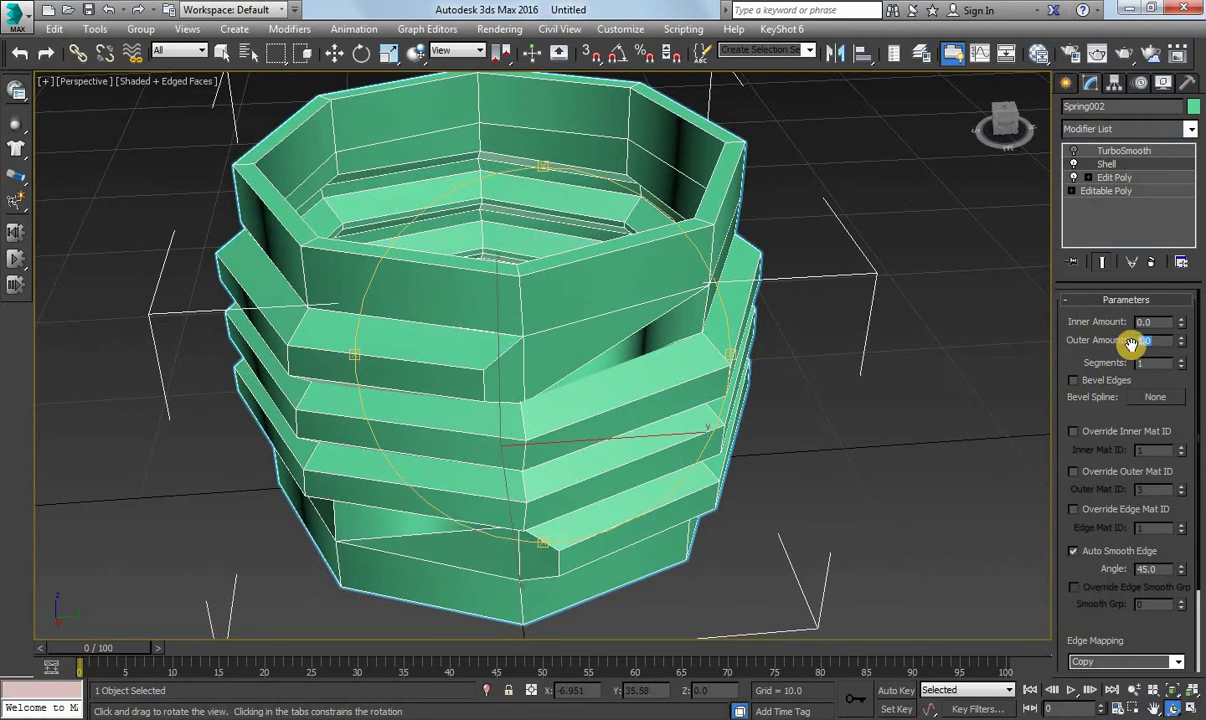
click(1157, 340)
text(0)
click(1182, 327)
mouse_move(1183, 319)
mouse_down()
mouse_move(1193, 255)
mouse_move(11, 250)
mouse_up()
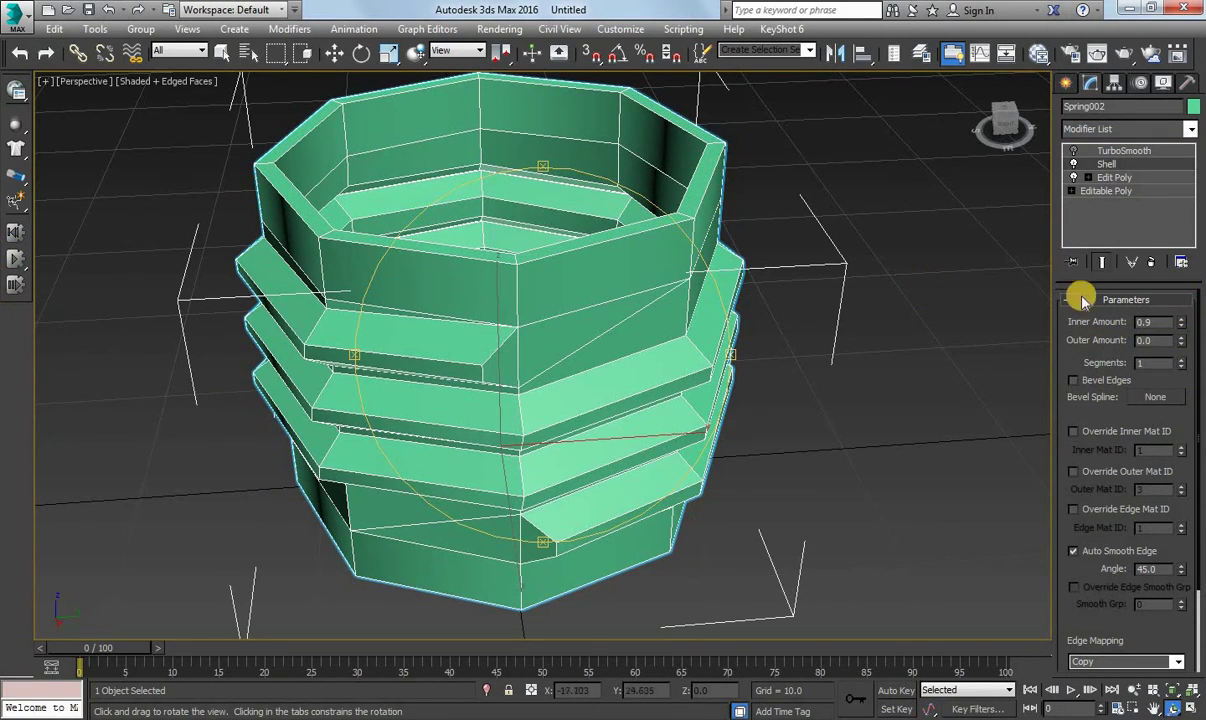
click(1073, 150)
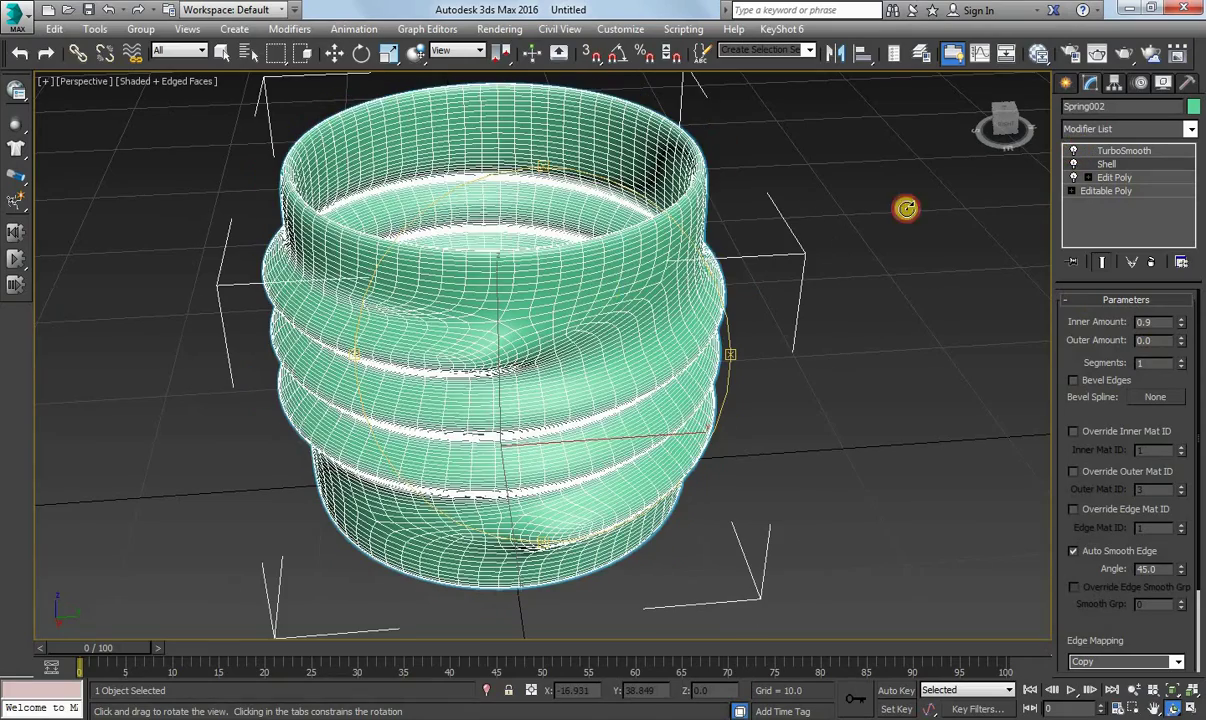
click(195, 82)
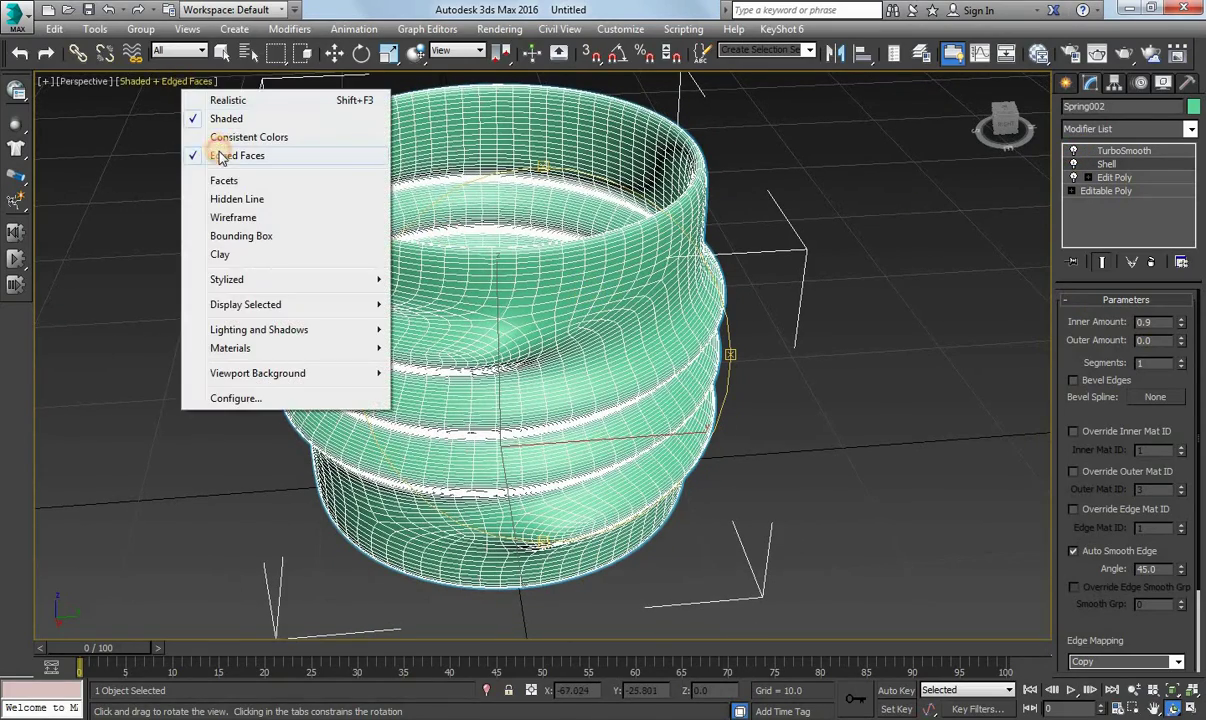
Turn off Edged Faces and set the Shell to 3 segments with 1.09 inner amount.
click(215, 154)
mouse_move(476, 275)
mouse_down()
mouse_move(512, 311)
mouse_move(608, 351)
mouse_move(835, 383)
mouse_up()
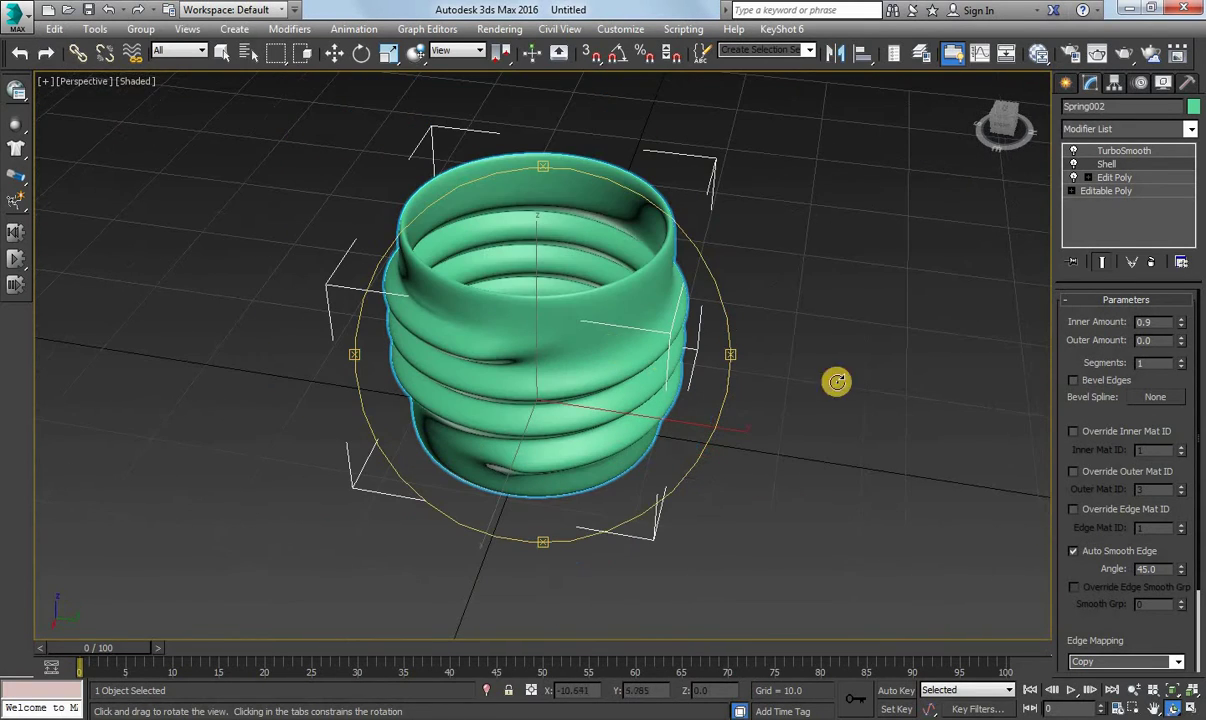
click(1183, 362)
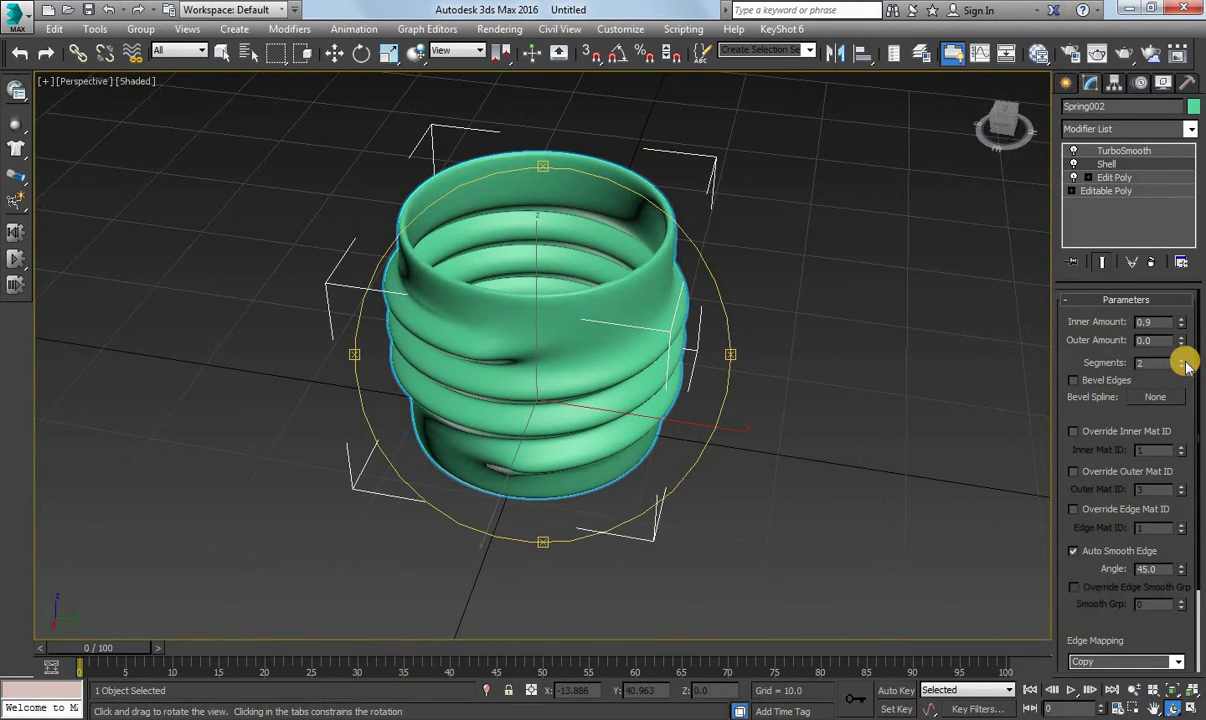
click(1183, 362)
drag(1180, 321, 1176, 299)
Disable TurboSmooth and Shell to view the faceted base mesh from a low front angle.
key(w)
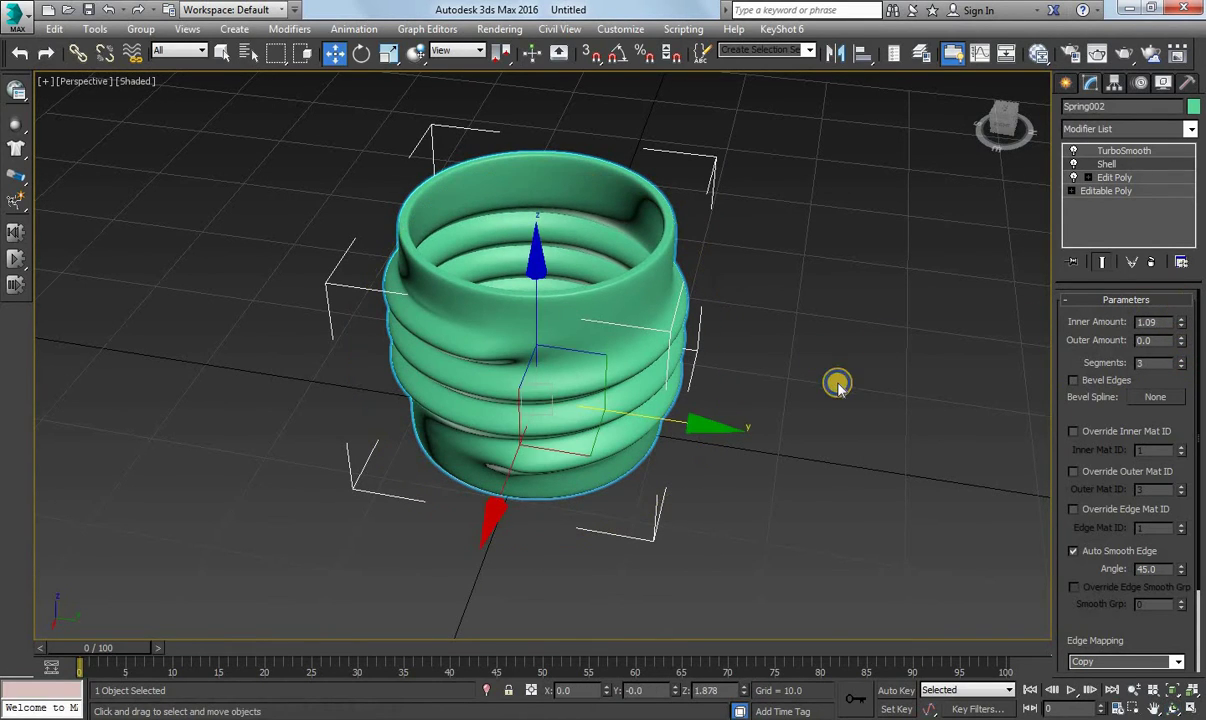
click(1073, 151)
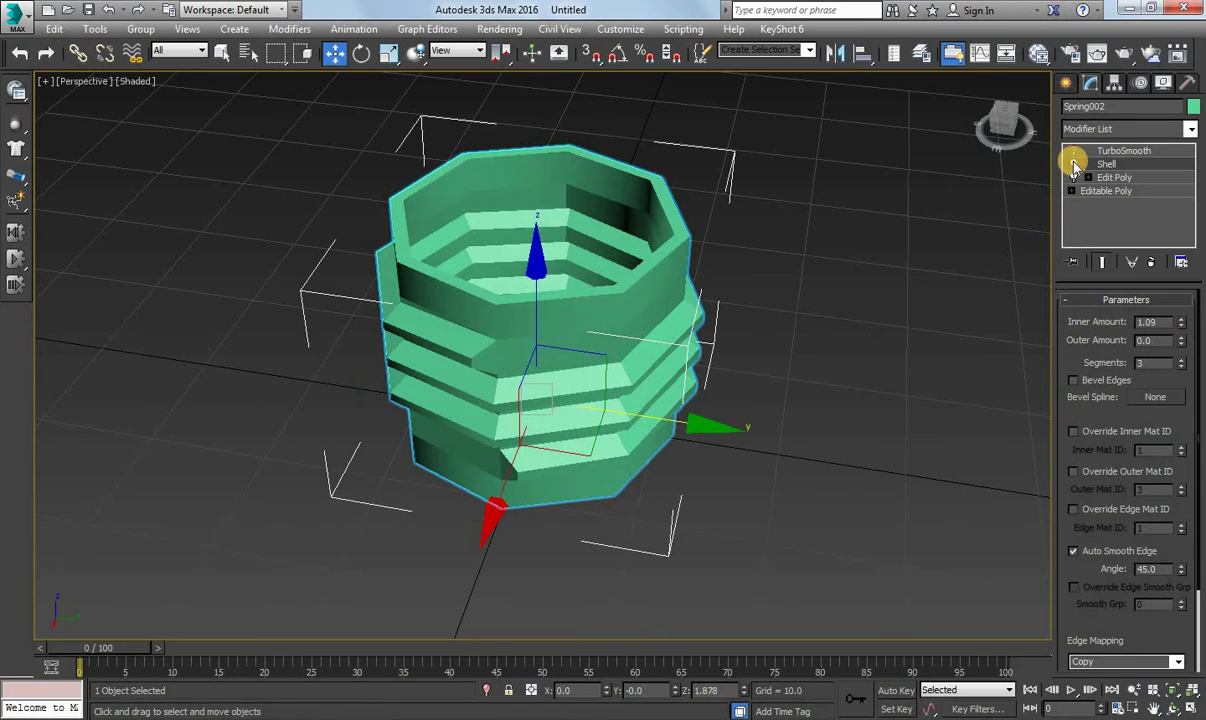
click(1073, 164)
click(1172, 708)
mouse_move(525, 377)
mouse_down()
mouse_move(533, 285)
mouse_move(556, 357)
mouse_up()
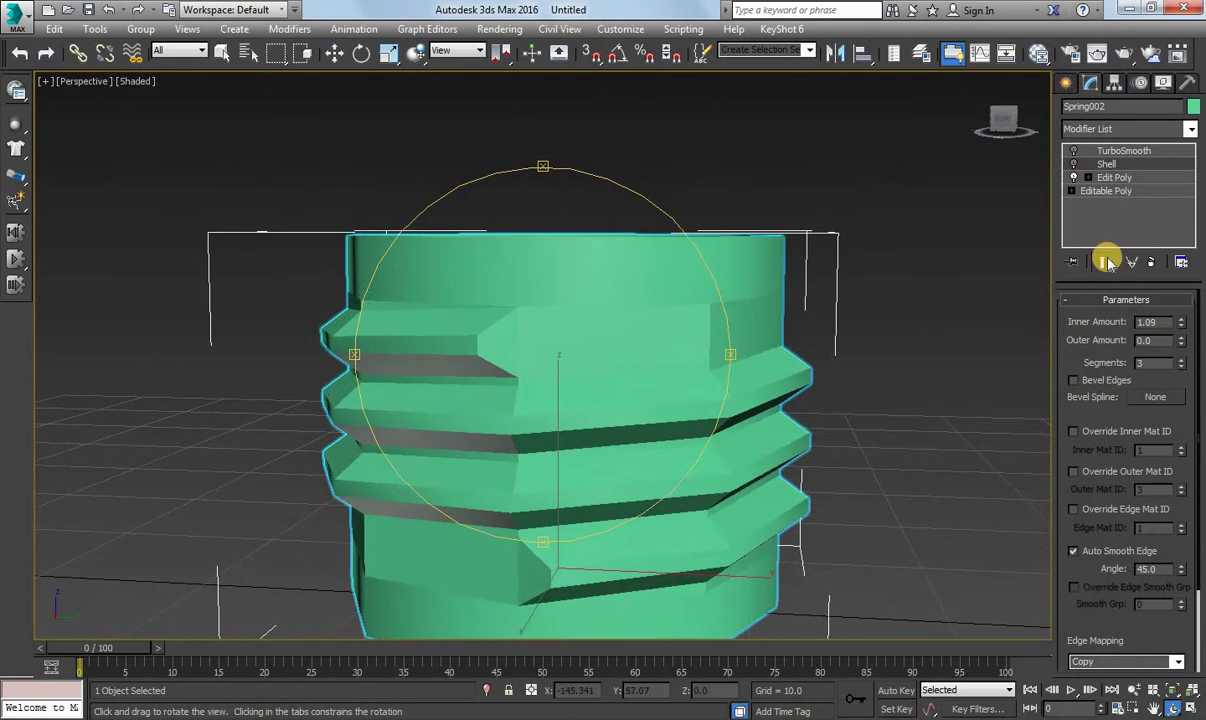
In Edit Poly vertex mode, select the top rim vertex ring and move it down, with Edged Faces shown.
click(1123, 180)
scroll(1105, 445, up, 5)
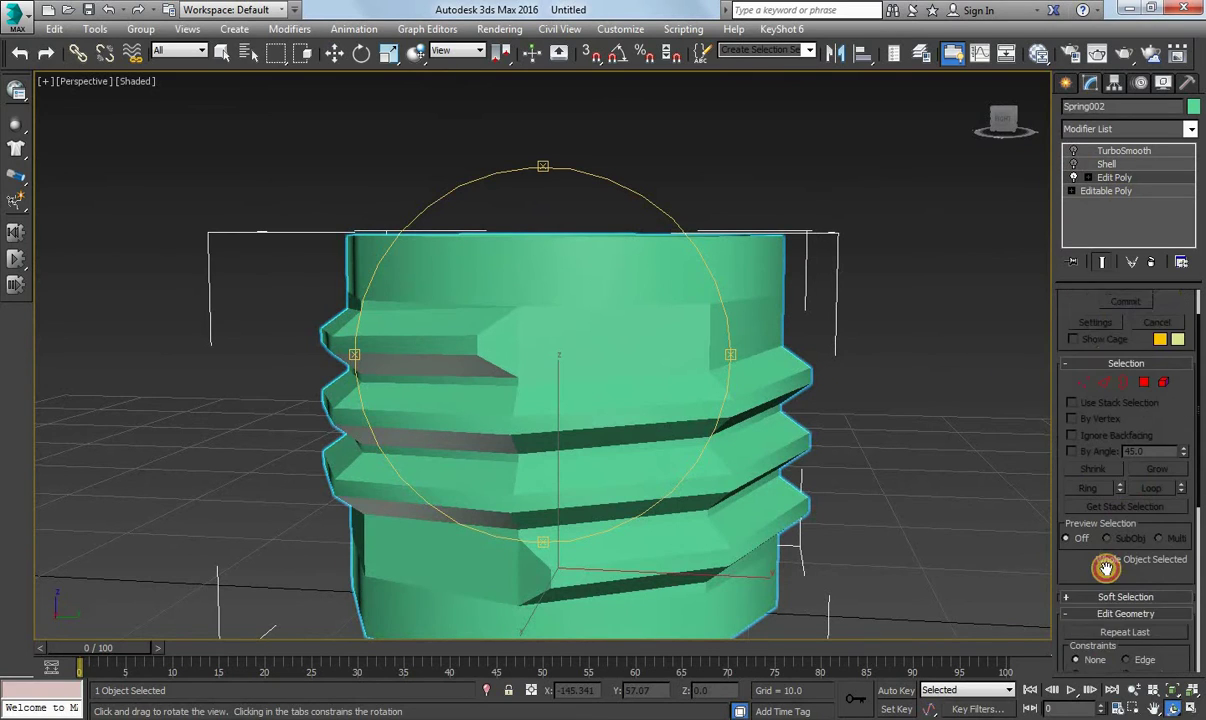
click(1083, 391)
middle_drag(573, 233, 570, 215)
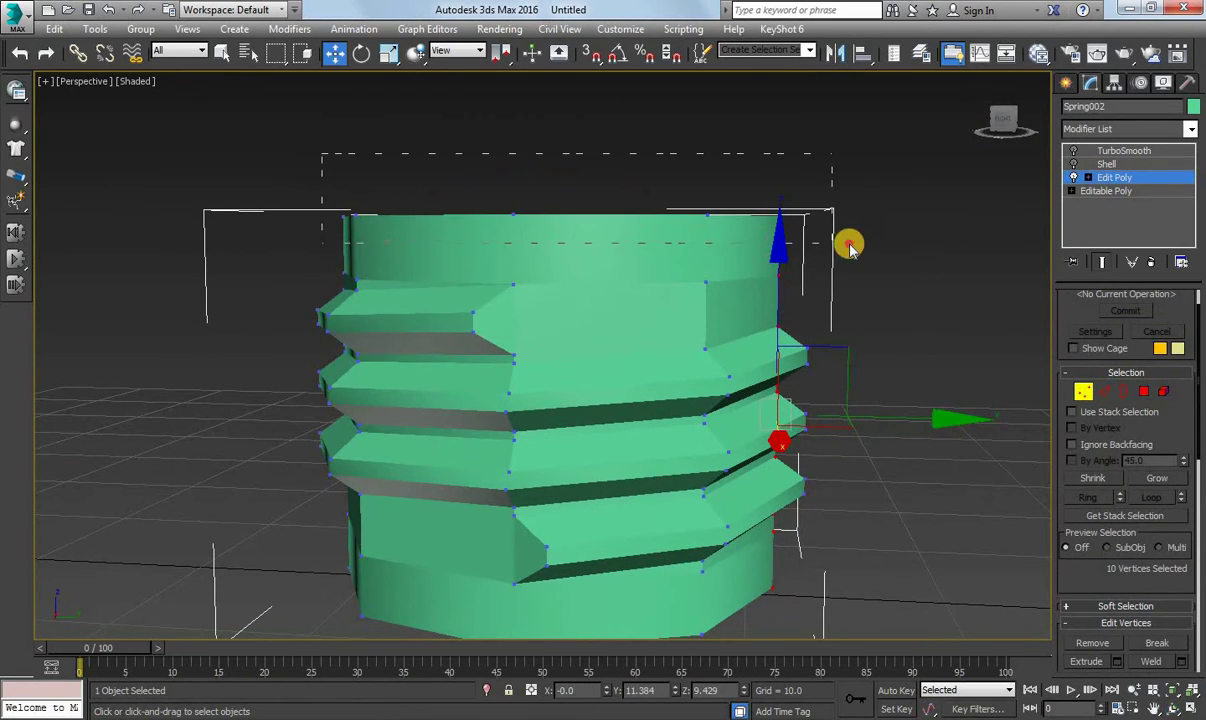
drag(848, 247, 850, 248)
click(145, 81)
click(194, 154)
mouse_move(362, 274)
middle_down()
mouse_move(344, 324)
mouse_move(333, 255)
middle_up()
drag(525, 124, 526, 163)
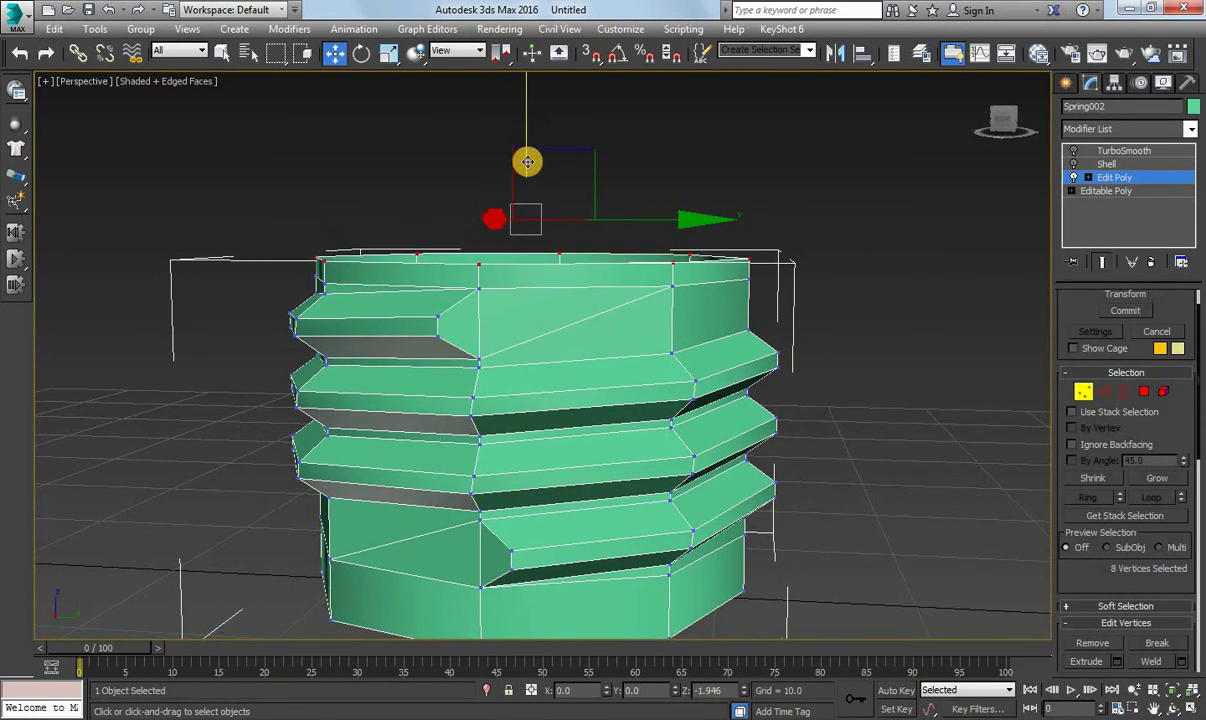
Raise the bottom rim vertex ring, then deselect all vertices.
middle_drag(318, 210, 1197, 628)
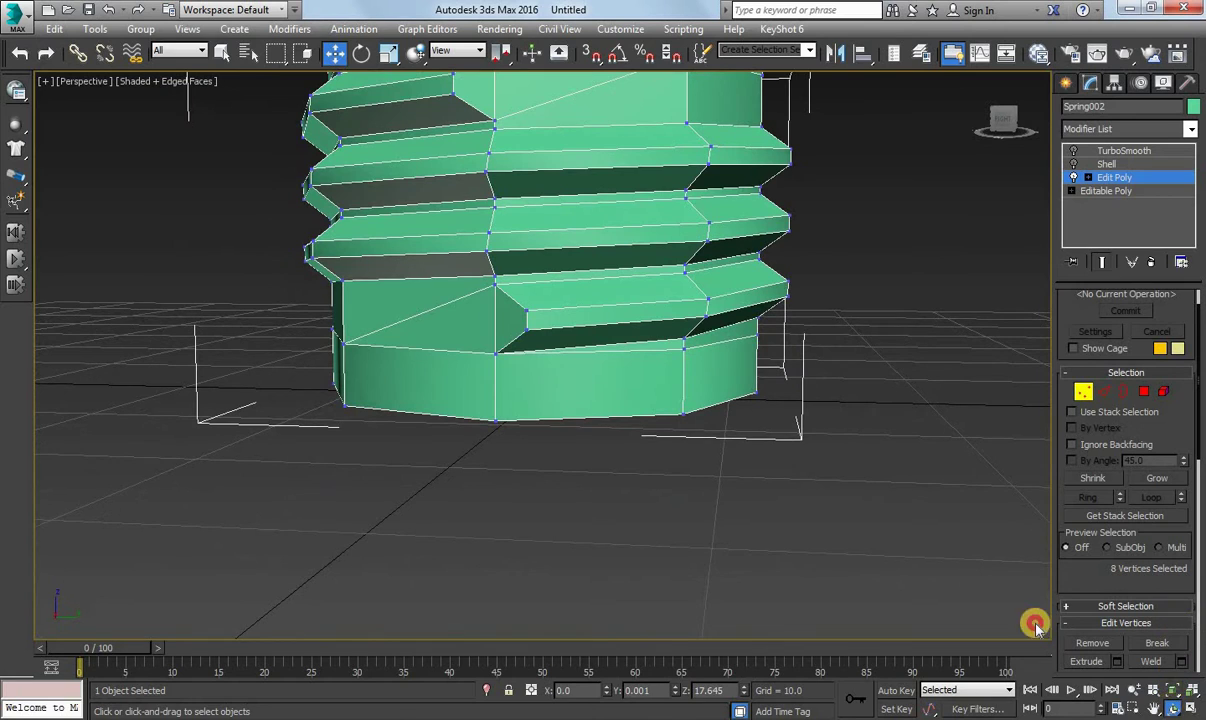
mouse_move(520, 380)
alt+middle_down()
mouse_move(452, 326)
mouse_move(255, 318)
alt+middle_up()
click(467, 382)
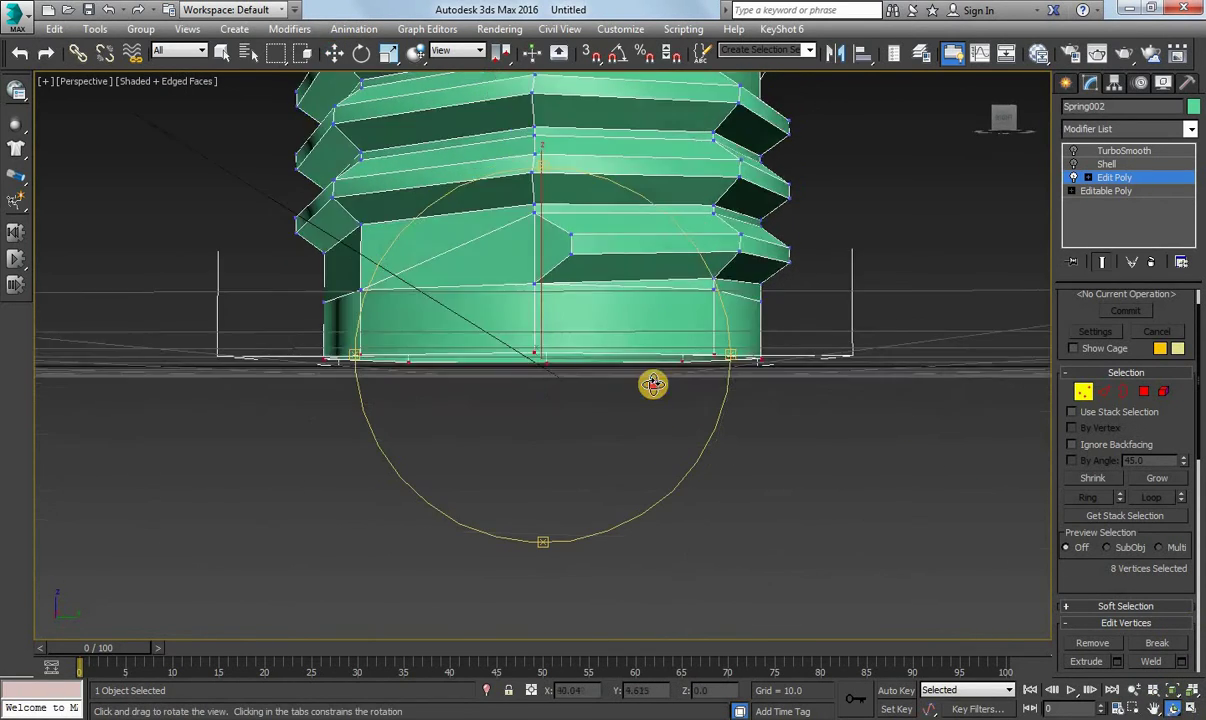
mouse_move(651, 382)
alt+middle_down()
mouse_move(642, 389)
mouse_move(476, 305)
alt+middle_up()
key(w)
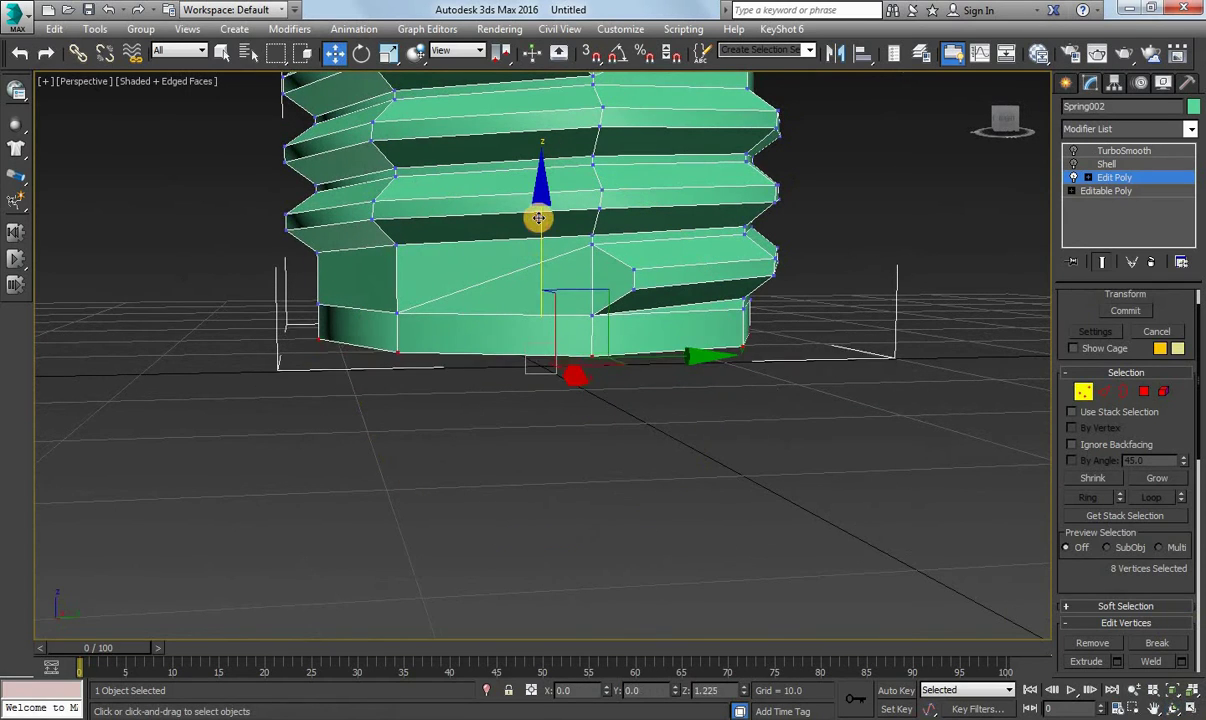
click(735, 404)
alt+middle_drag(735, 404, 810, 460)
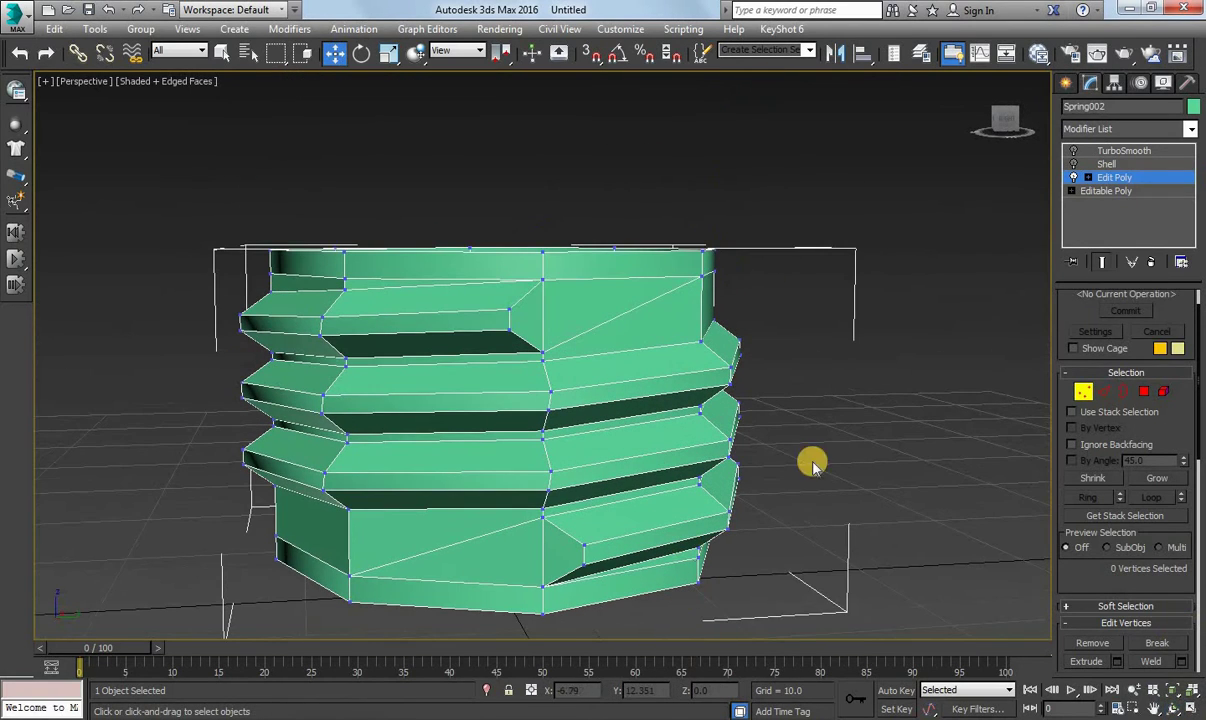
Re-enable TurboSmooth, deselect the cup, and turn off Edged Faces for plain shading.
click(1073, 150)
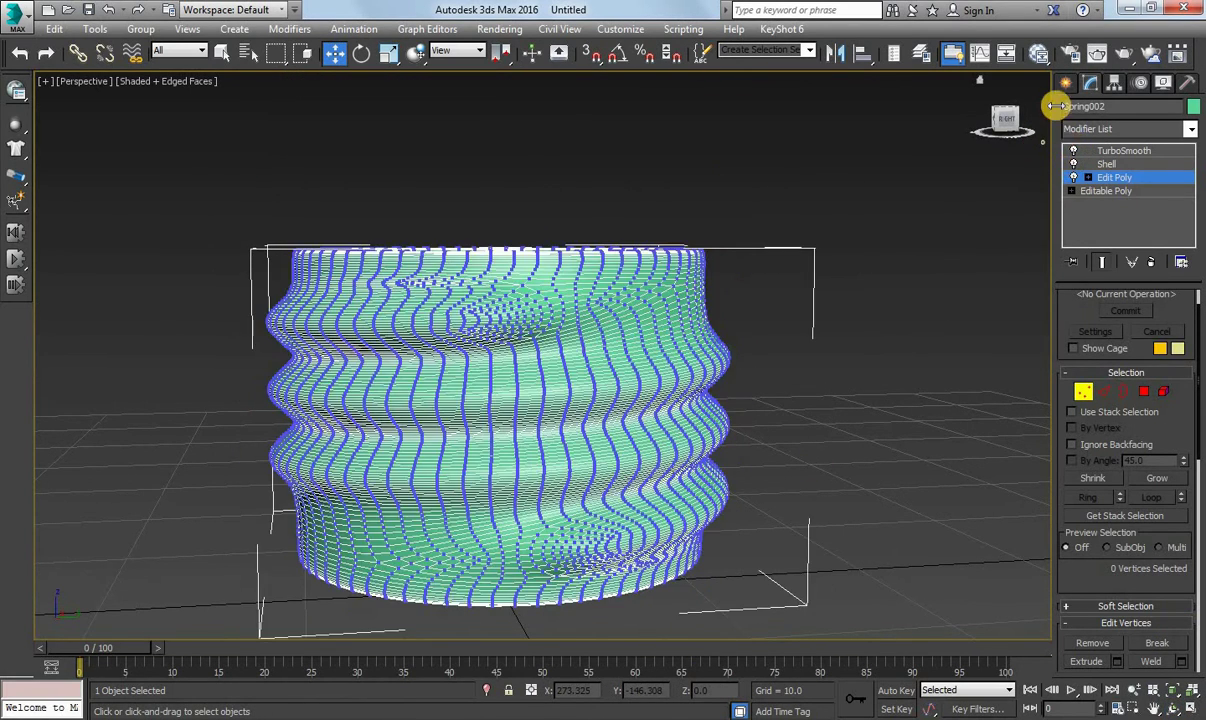
click(1065, 83)
click(445, 150)
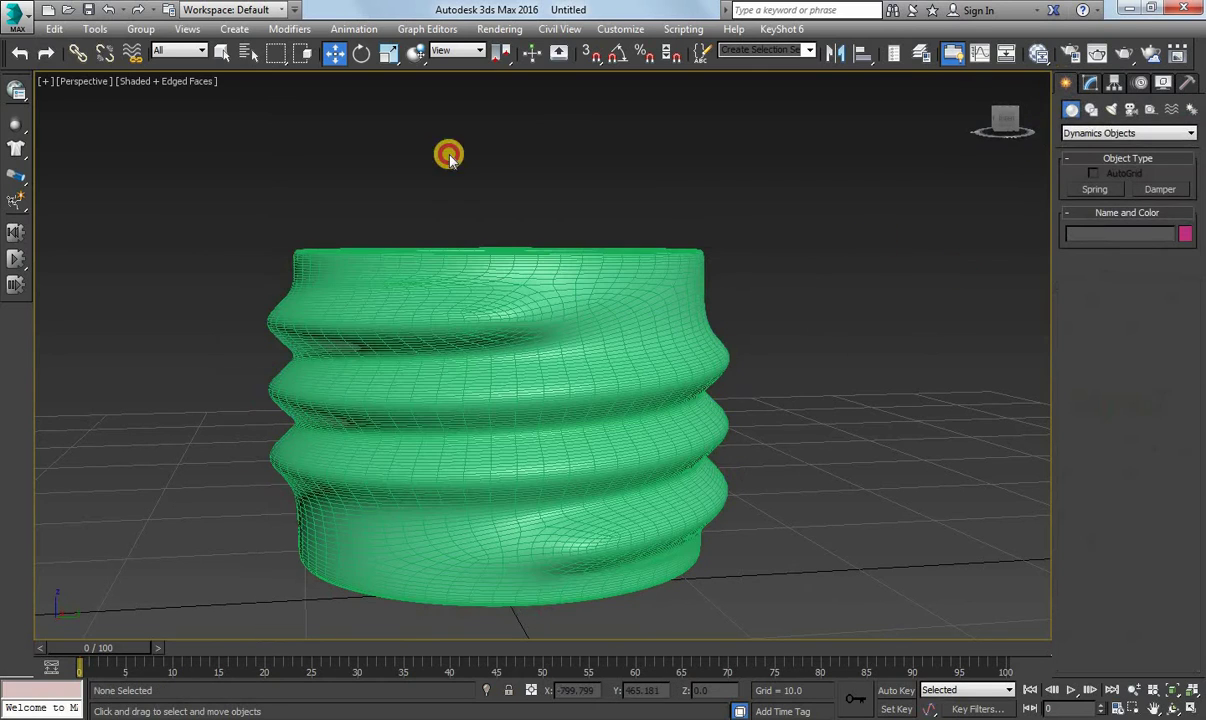
click(180, 80)
click(245, 155)
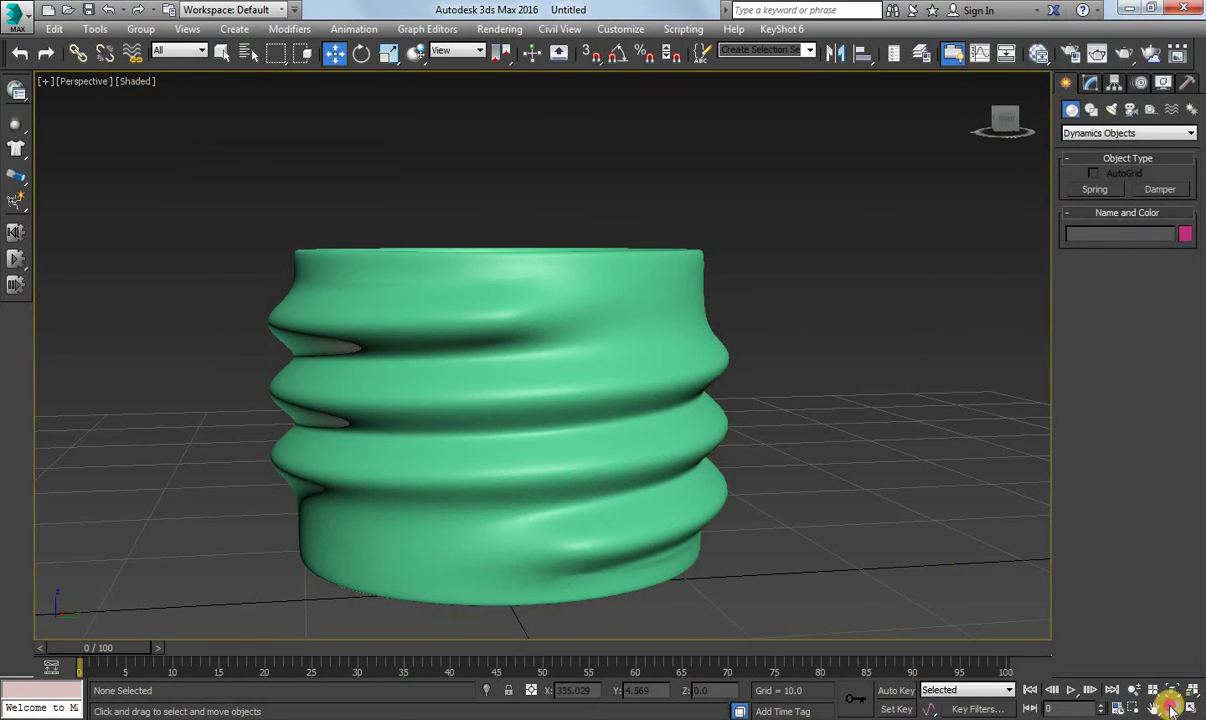
mouse_move(506, 336)
alt+middle_down()
mouse_move(511, 349)
mouse_move(511, 314)
mouse_move(497, 339)
alt+middle_up()
scroll(515, 320, down, 3)
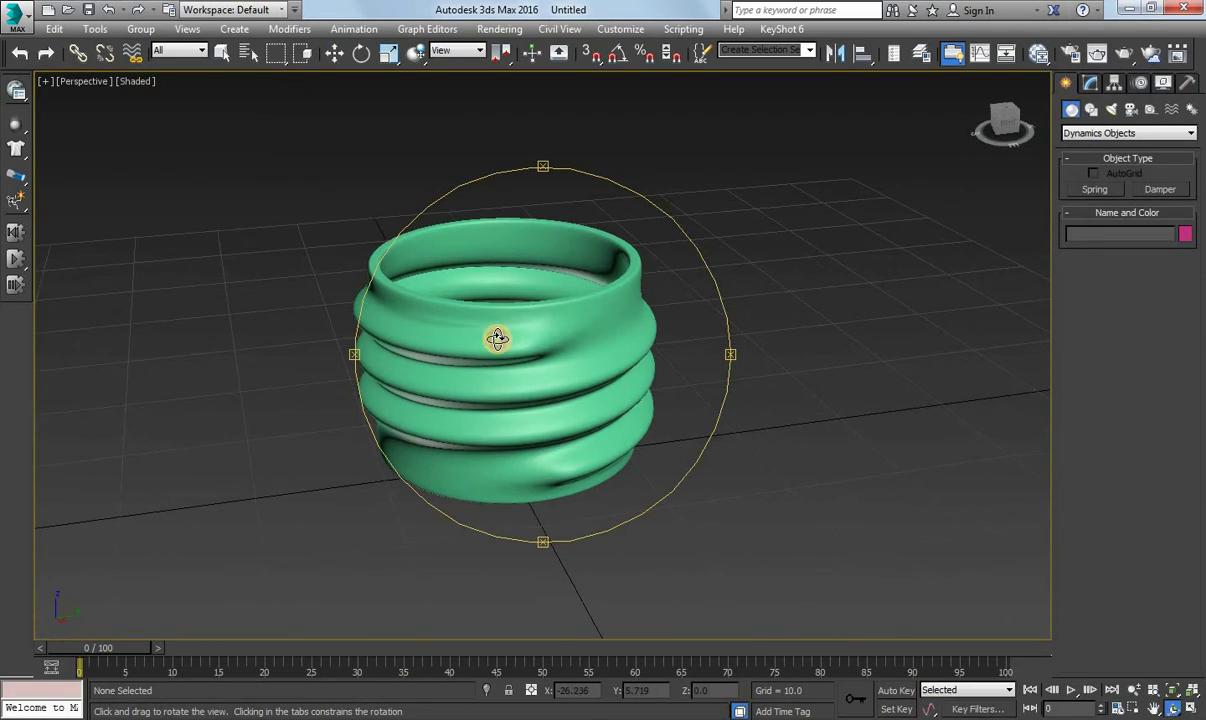